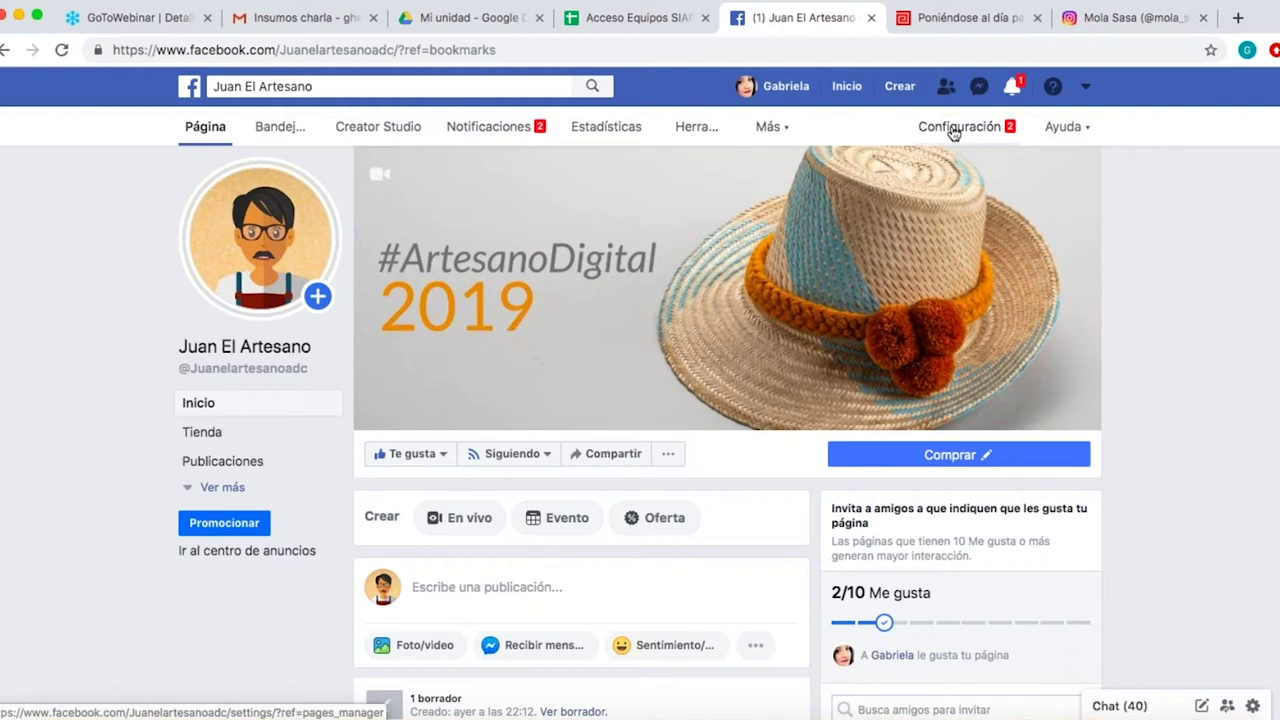
Open the page's Plantillas y pestañas settings and browse the available templates, leaving the list without choosing one.
click(954, 131)
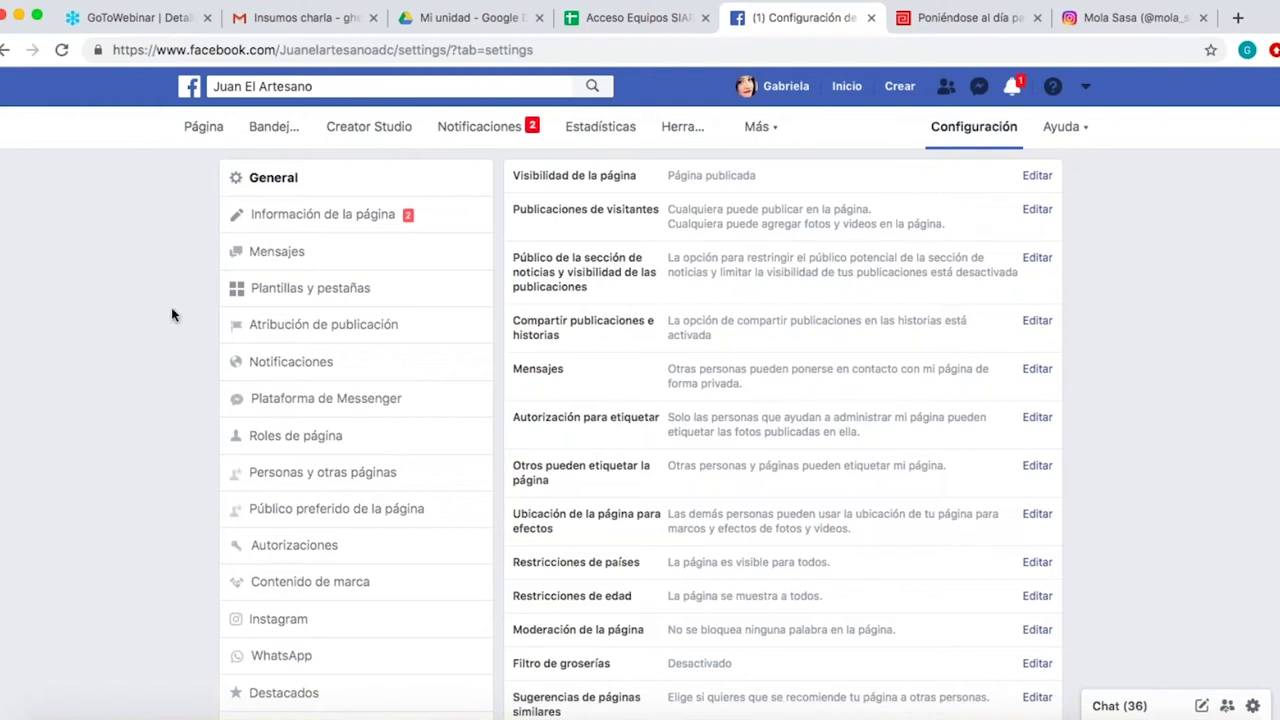
click(269, 301)
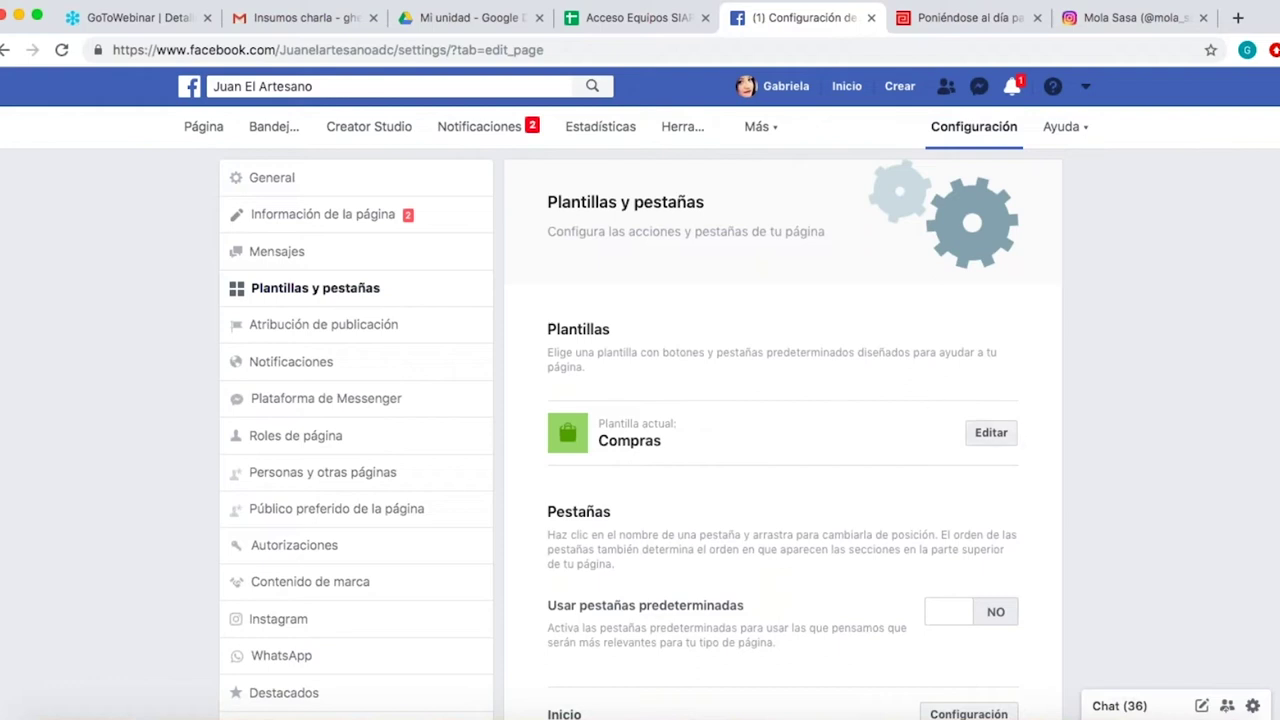
click(990, 434)
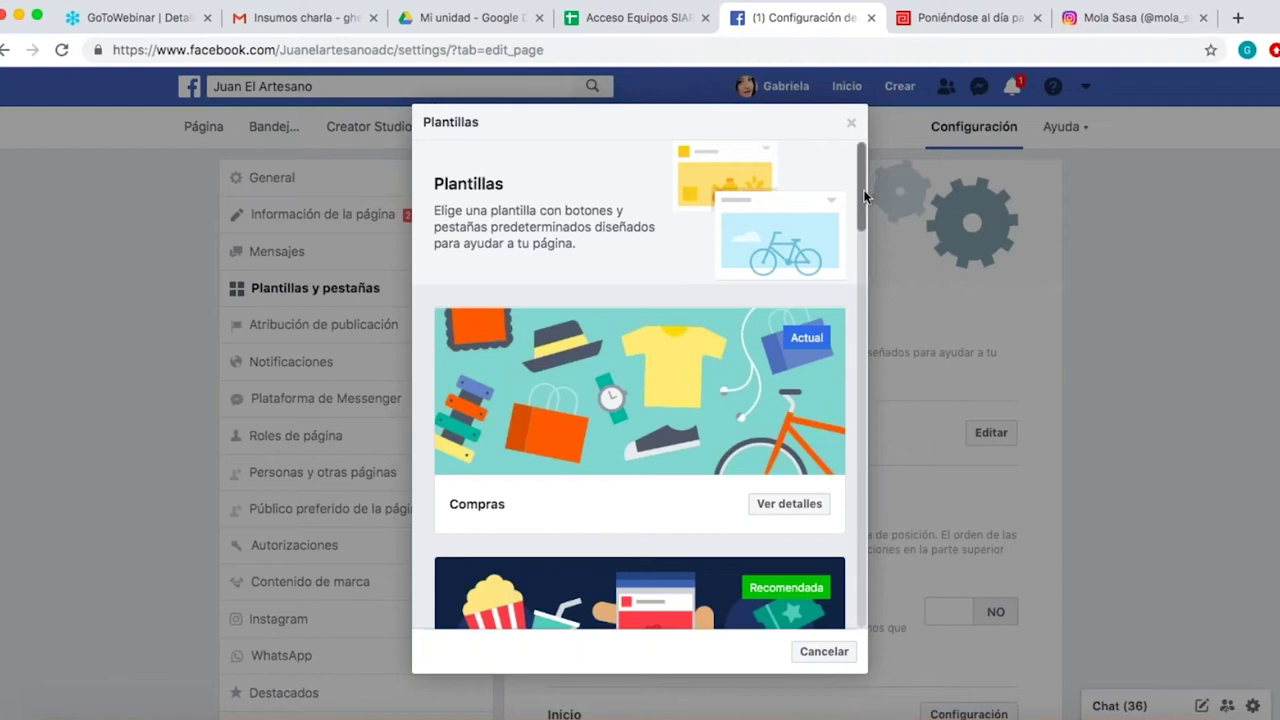
drag(865, 196, 842, 610)
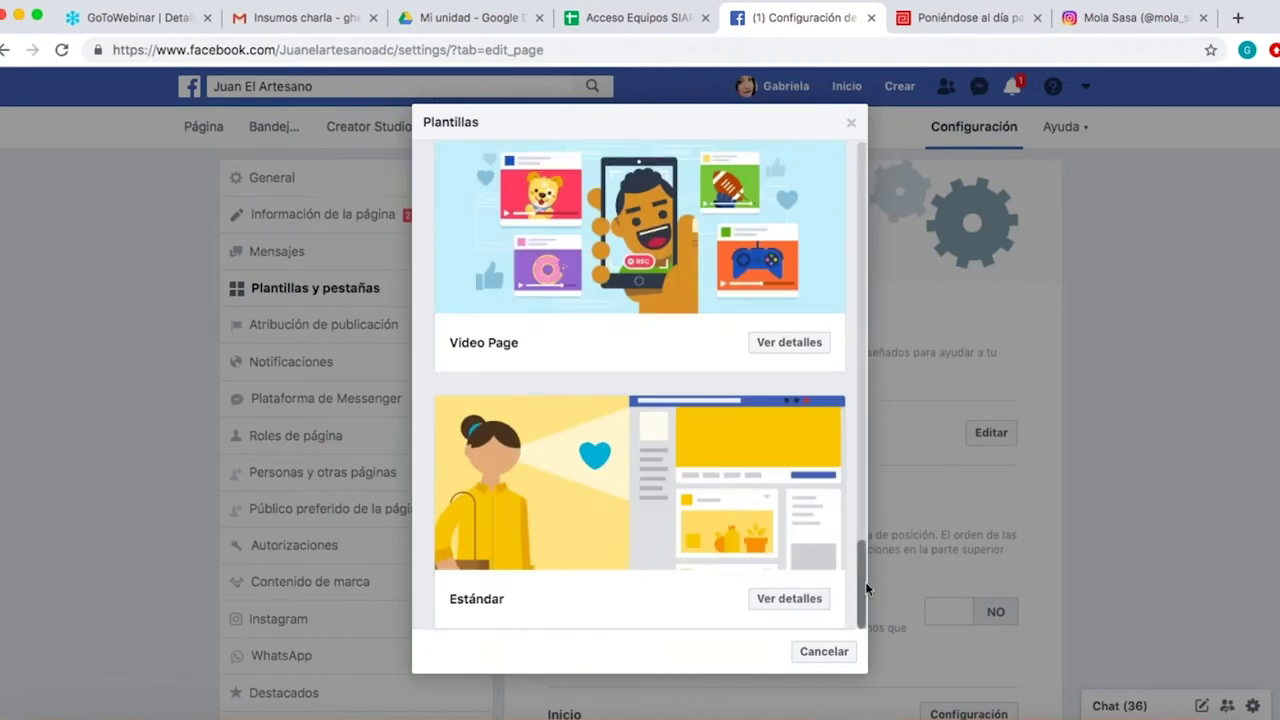
drag(865, 581, 972, 126)
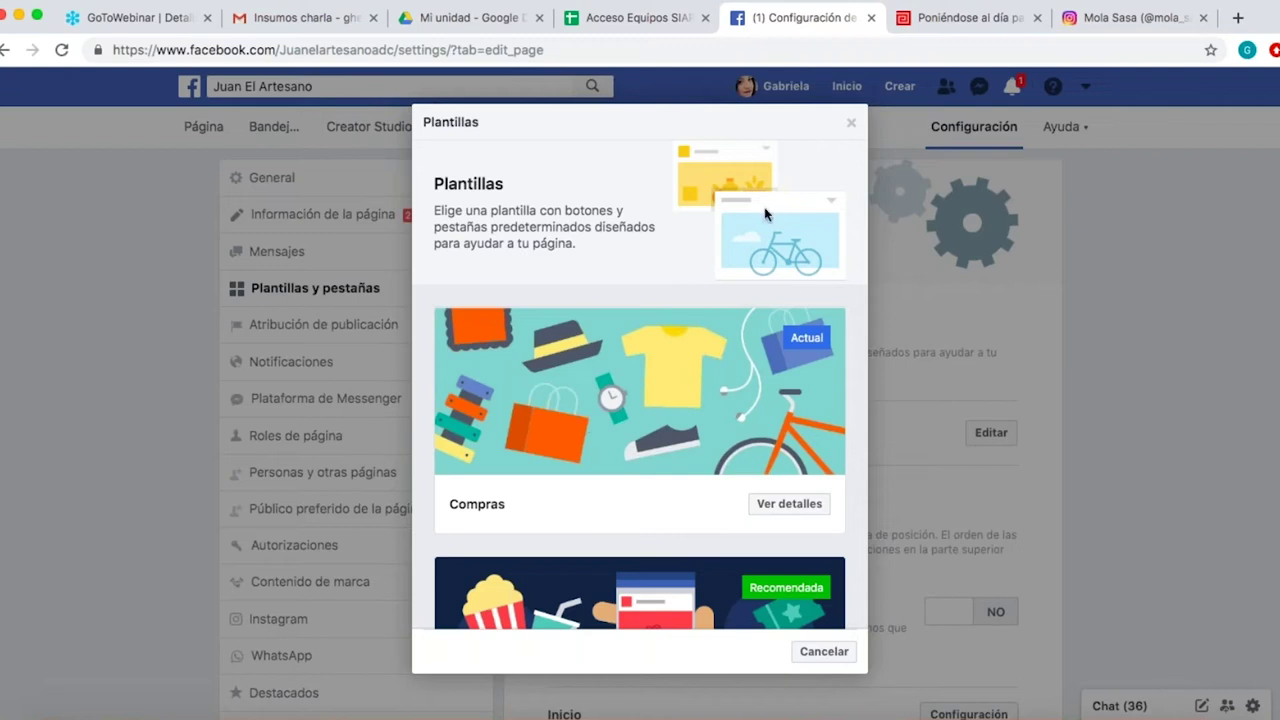
click(852, 126)
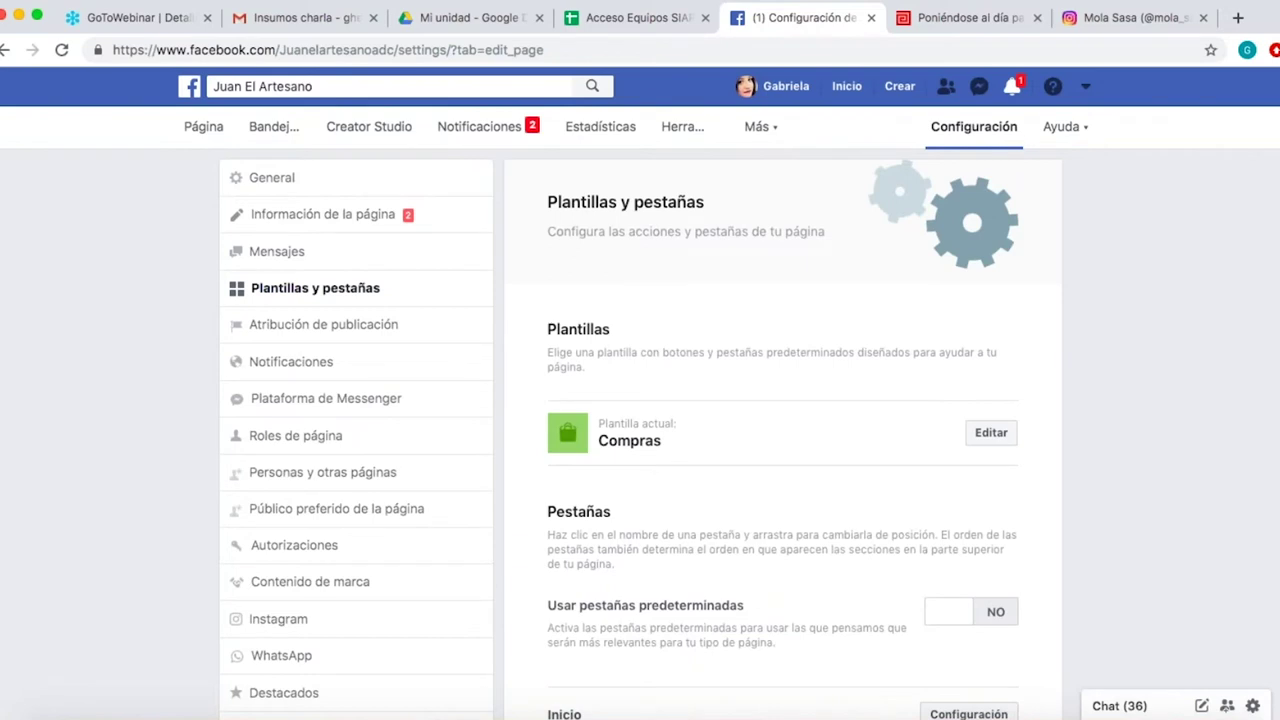
Review the configurable tabs in the page settings and expand the full section list on the page itself.
scroll(640, 430, down, 10)
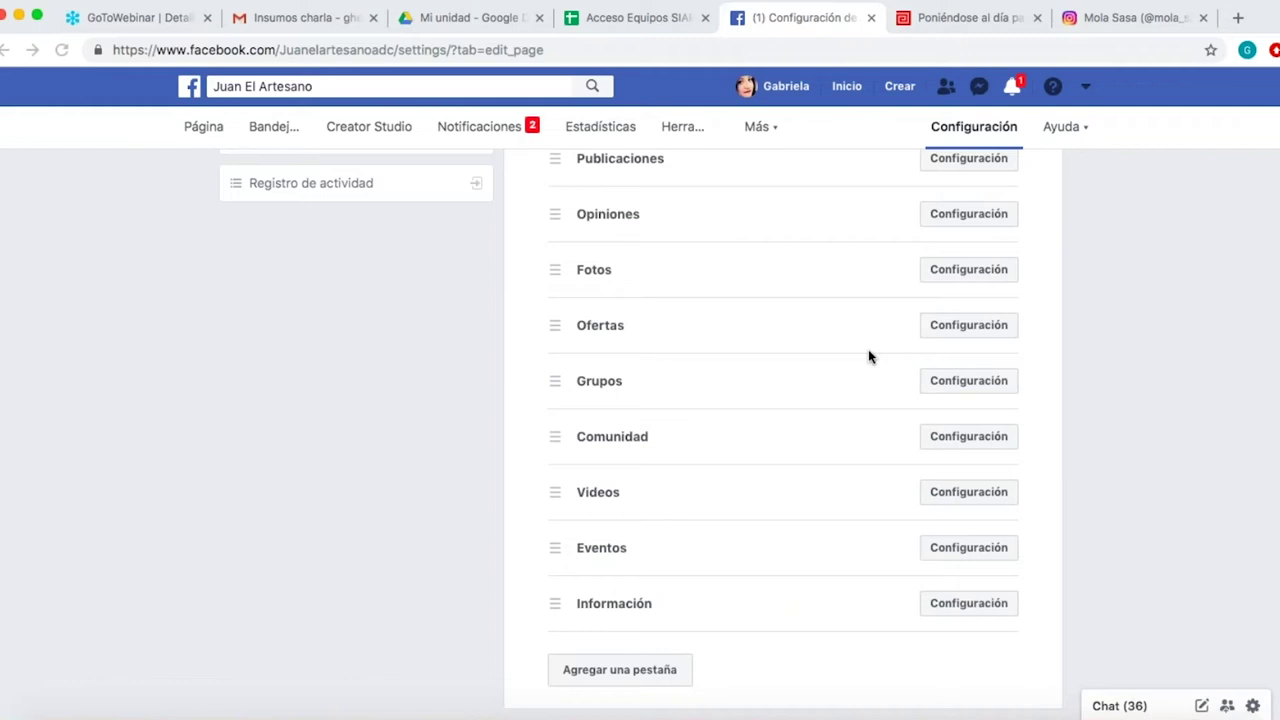
click(390, 349)
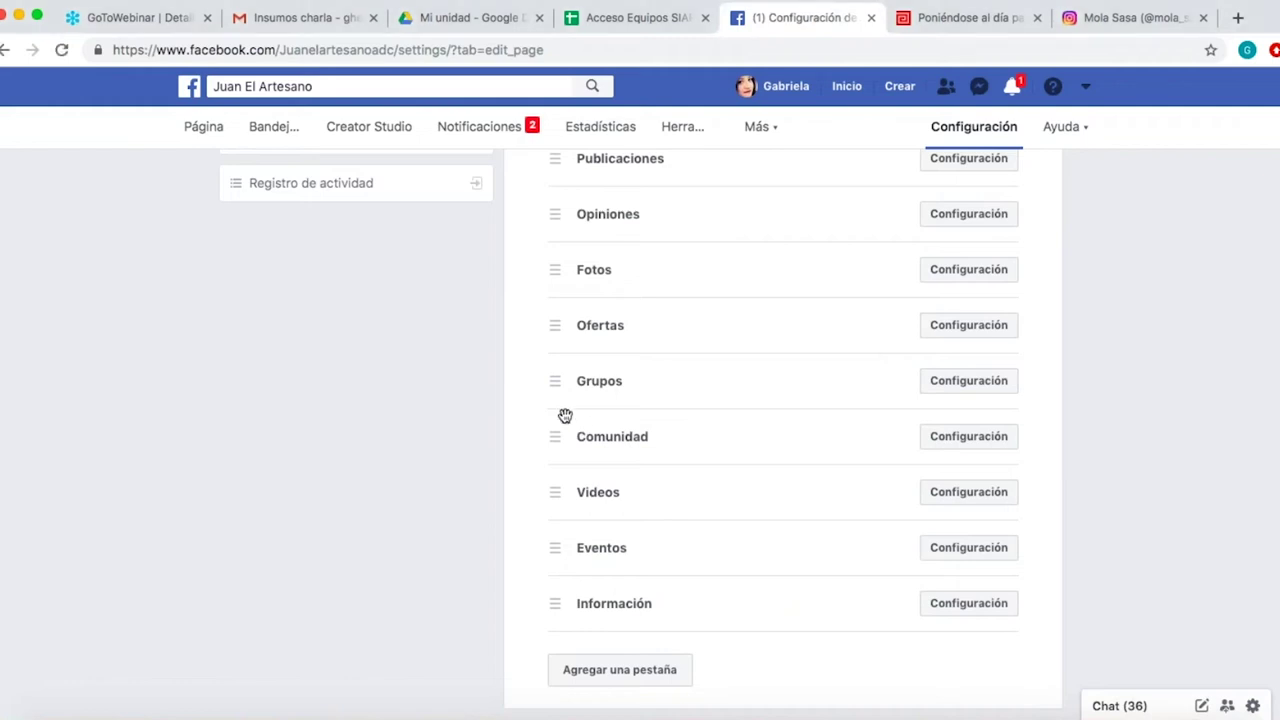
click(200, 132)
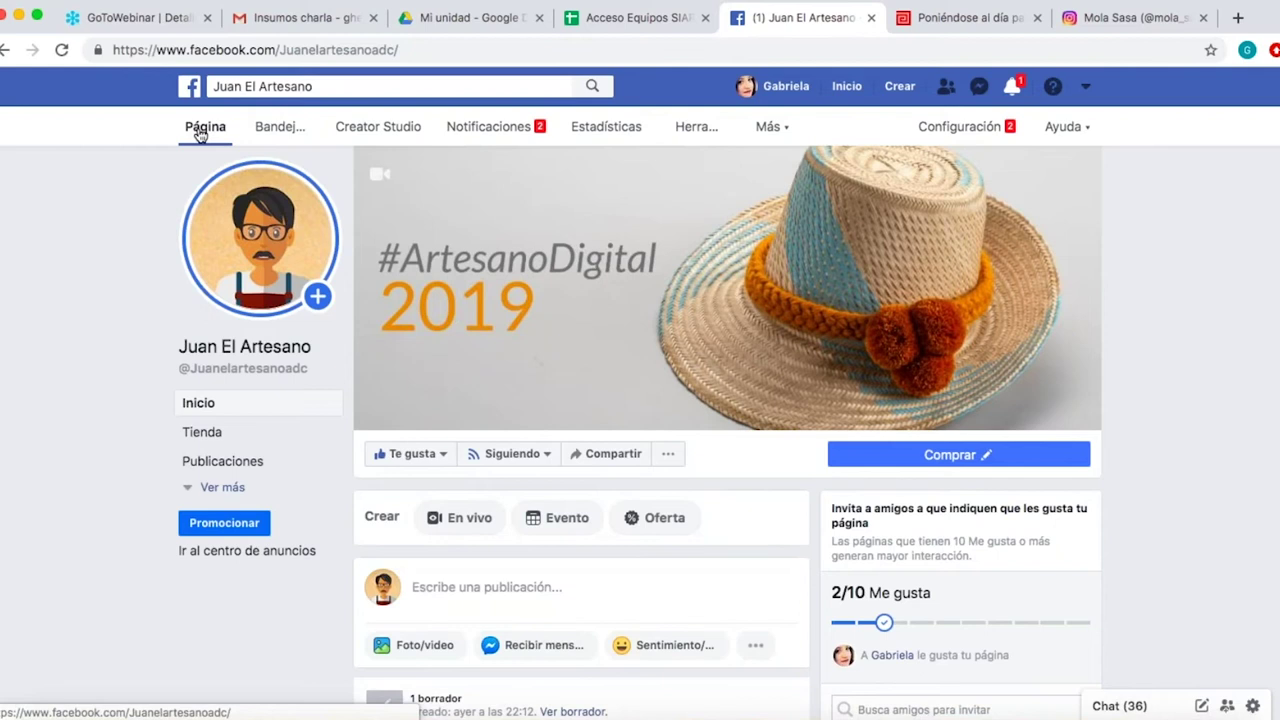
click(209, 487)
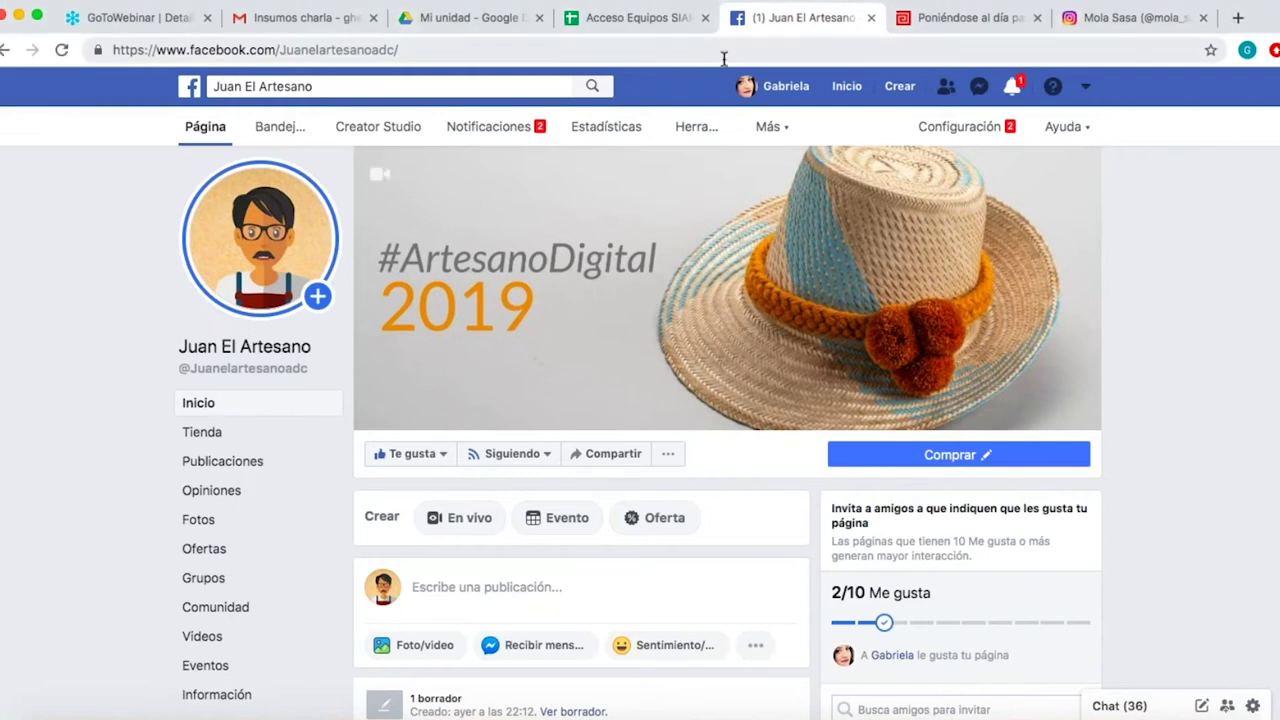
Reopen the Plantillas y pestañas settings and examine the Pestañas section down to its list of tabs.
click(962, 128)
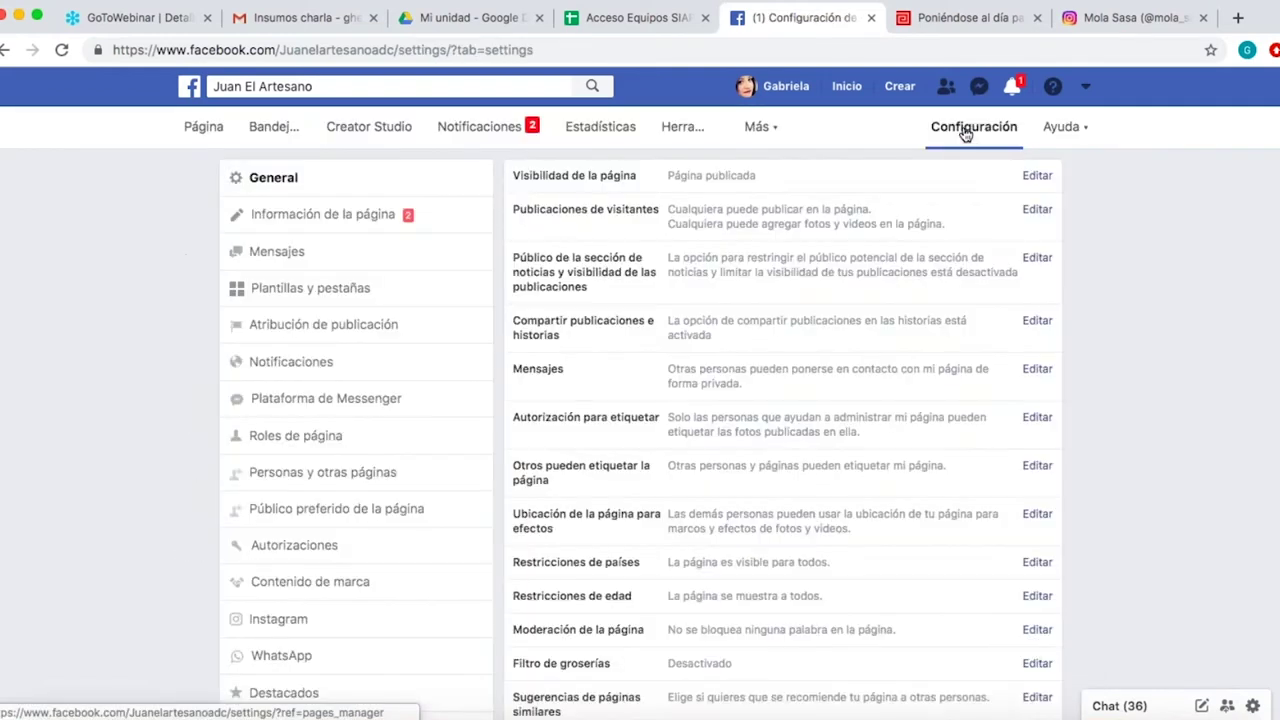
click(302, 289)
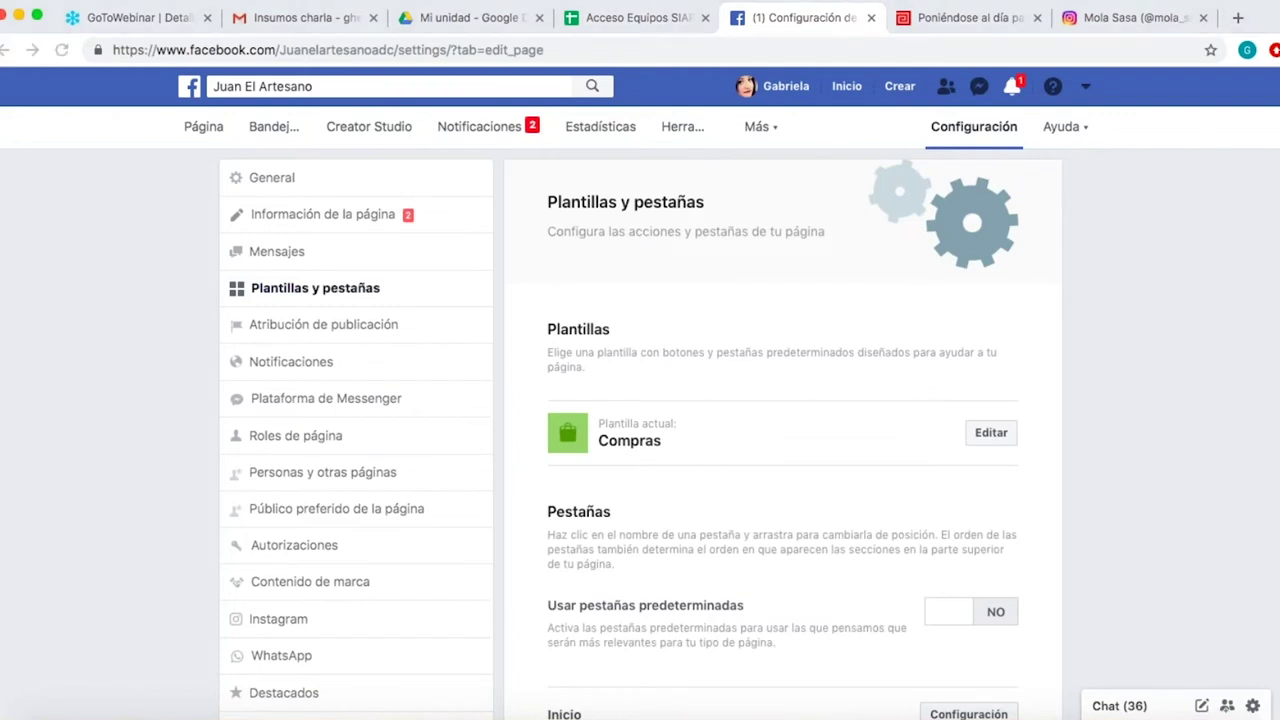
double_click(578, 511)
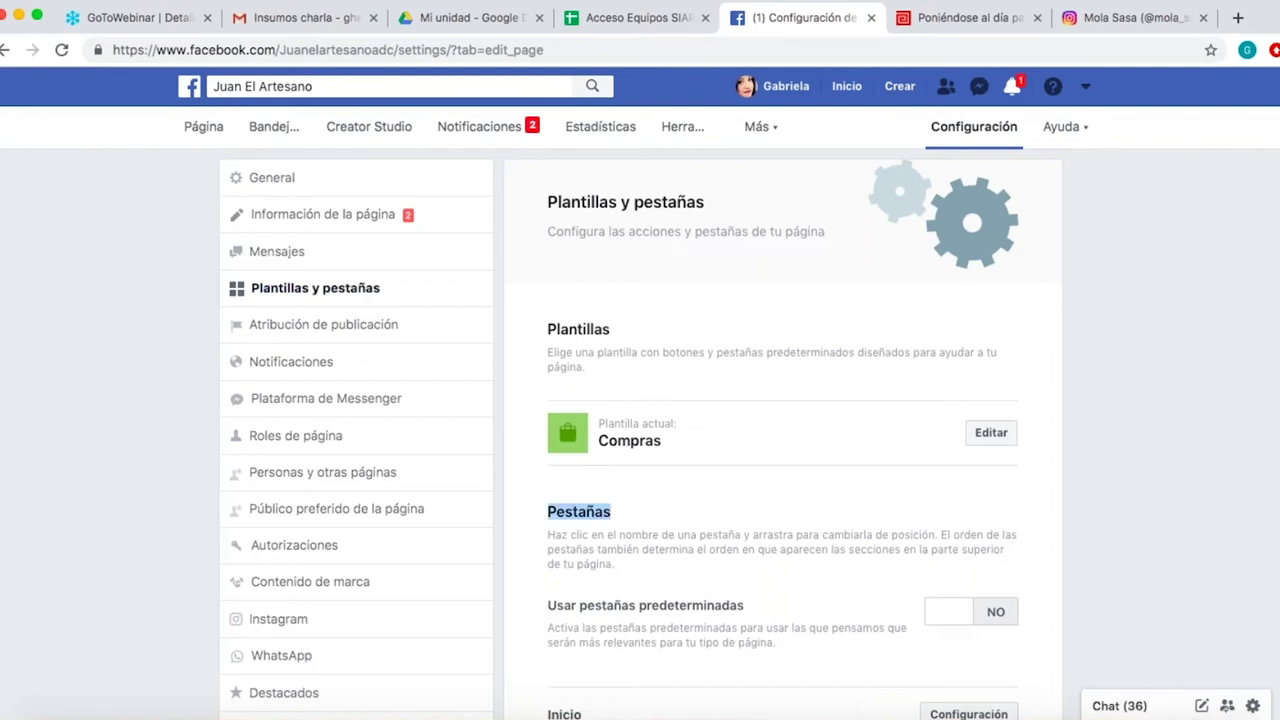
scroll(809, 417, down, 8)
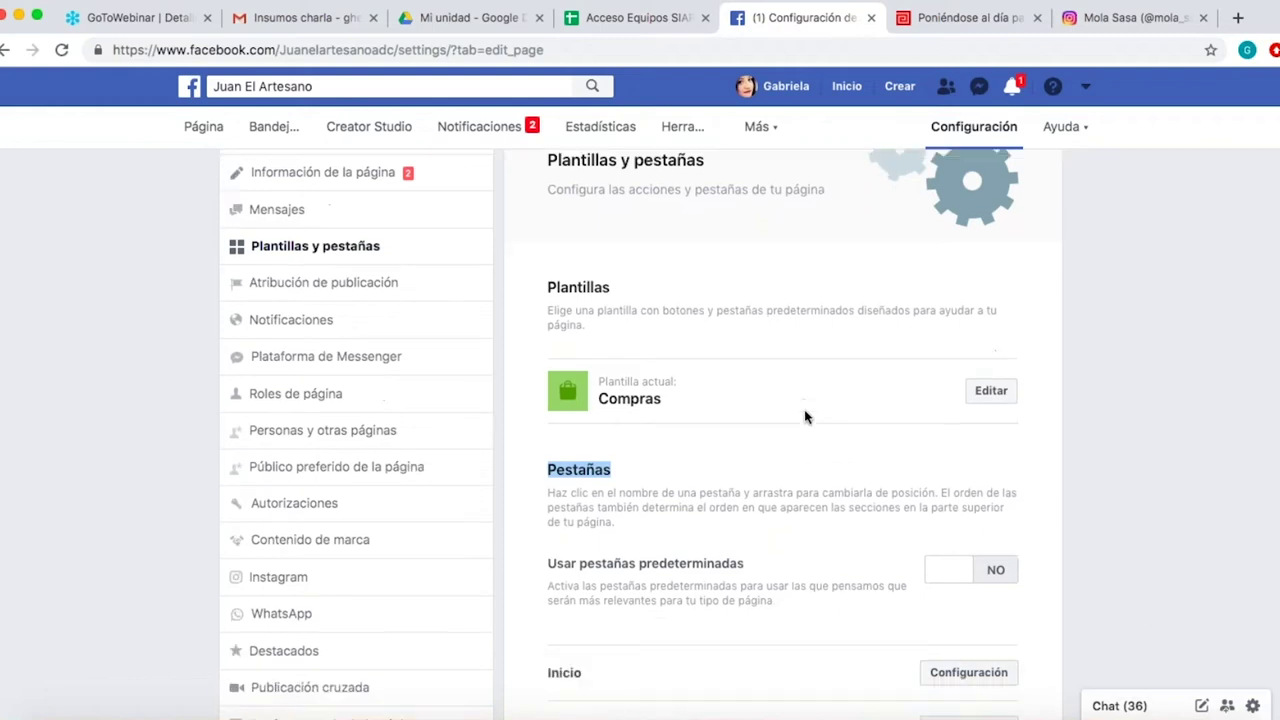
scroll(980, 450, up, 8)
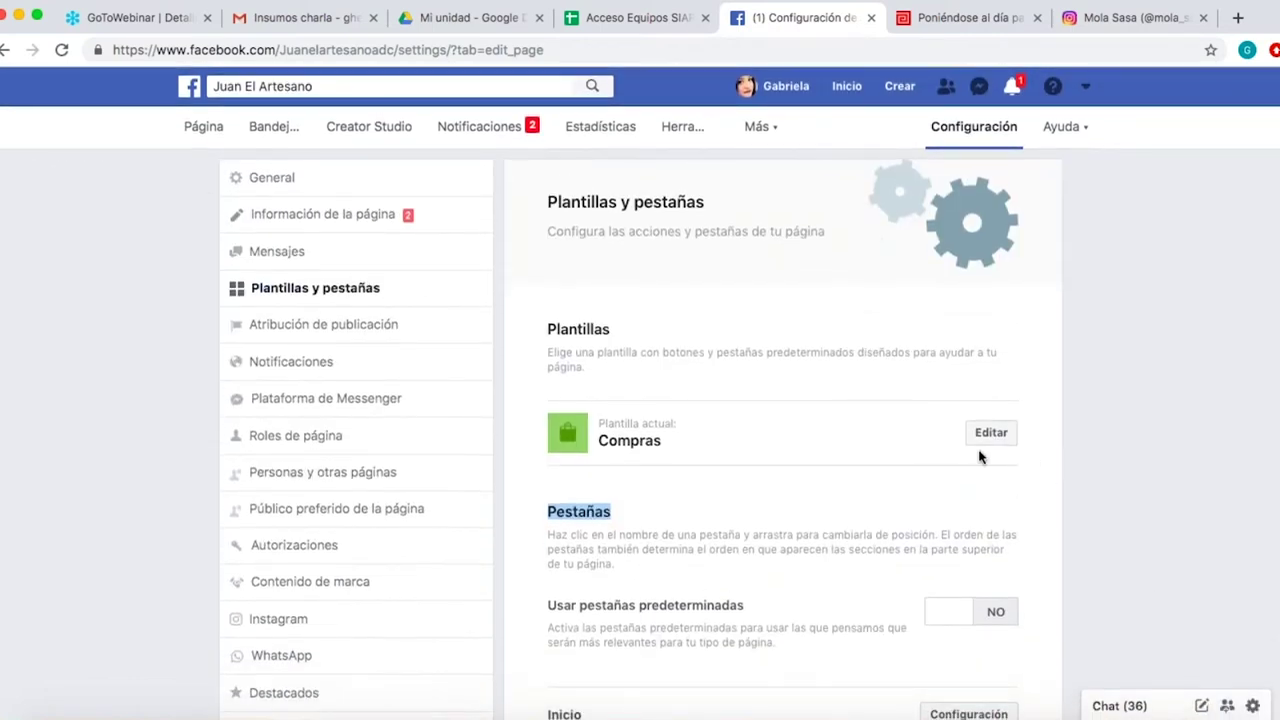
scroll(965, 527, down, 5)
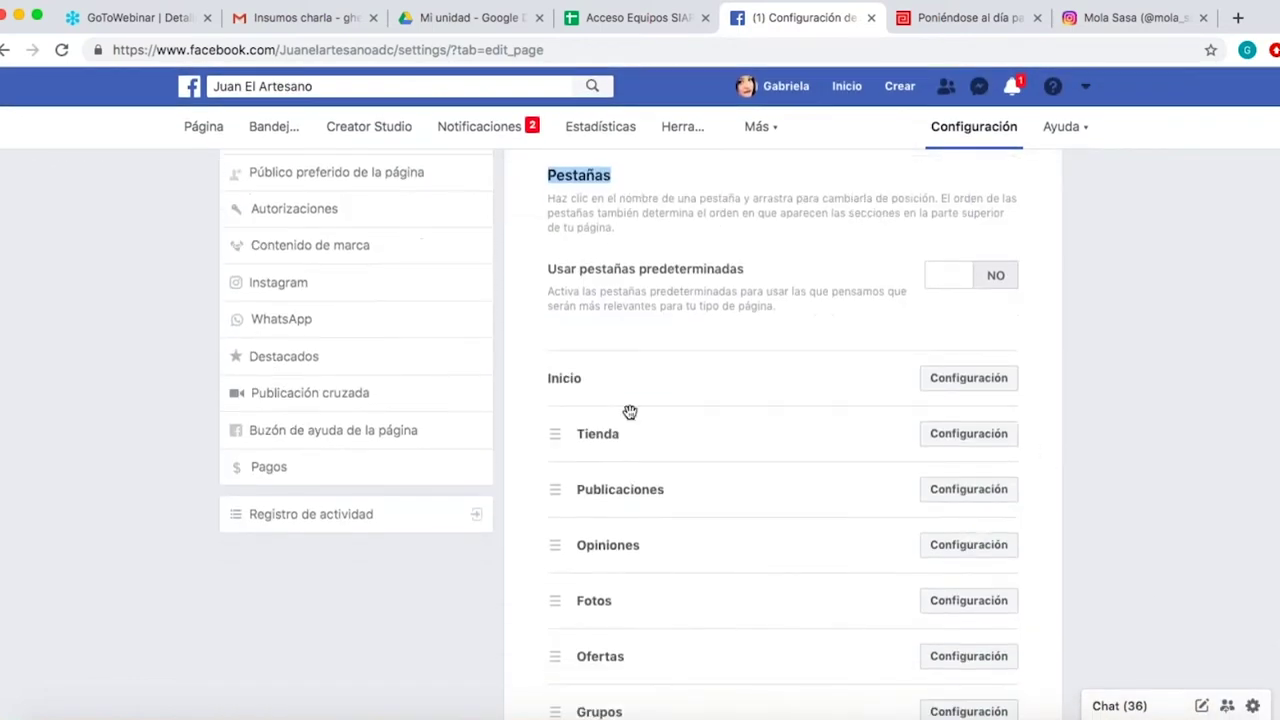
Inspect the settings of the Tienda and Inicio tabs, closing each without making changes.
click(942, 434)
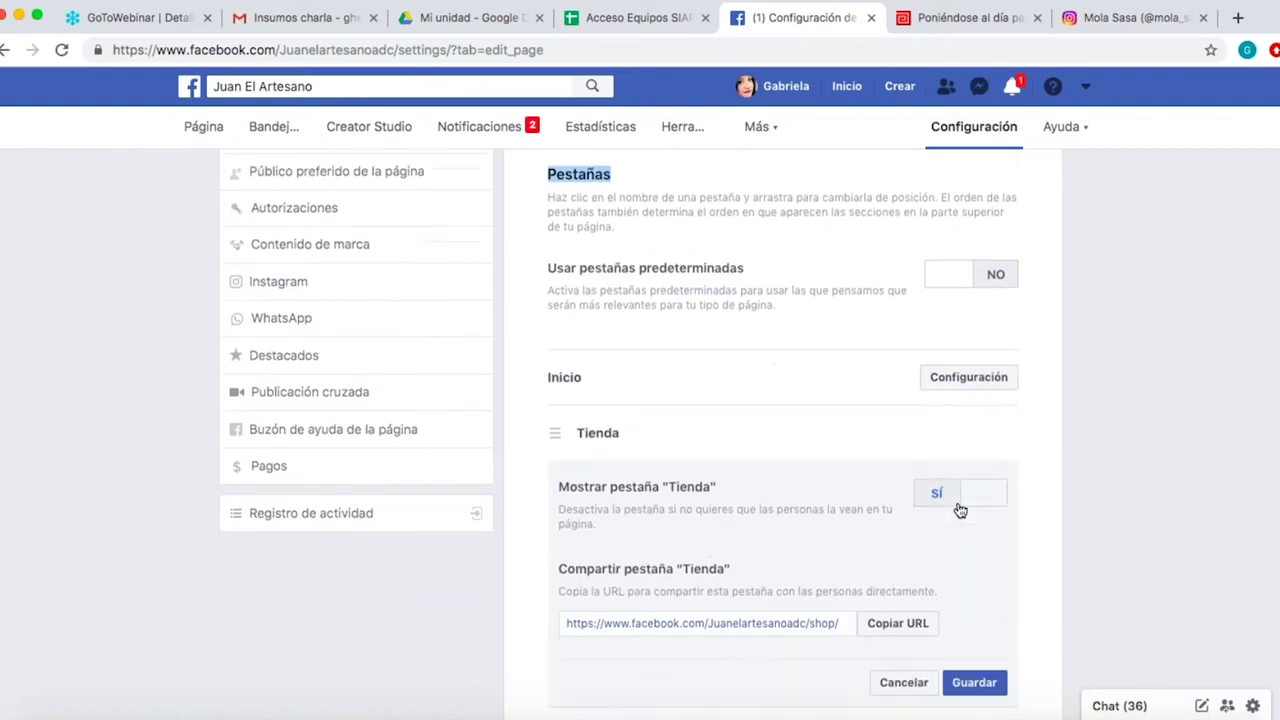
scroll(960, 510, down, 3)
click(912, 540)
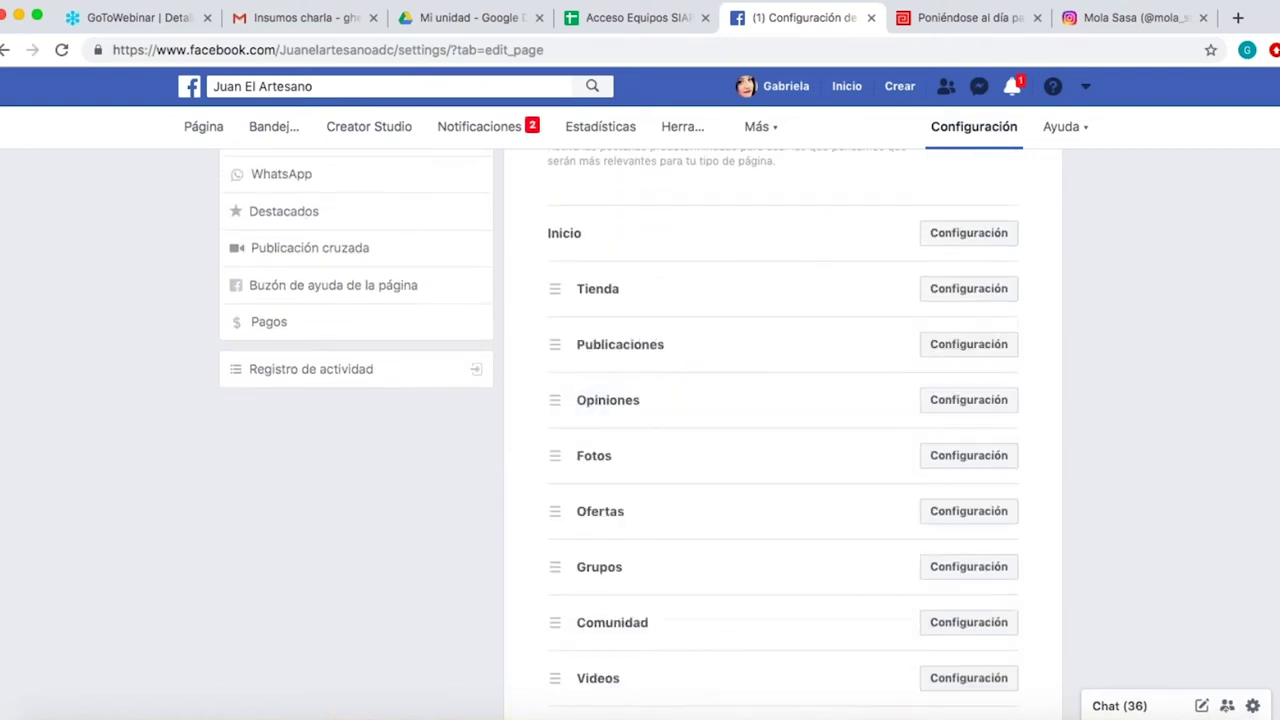
scroll(941, 335, up, 2)
click(941, 332)
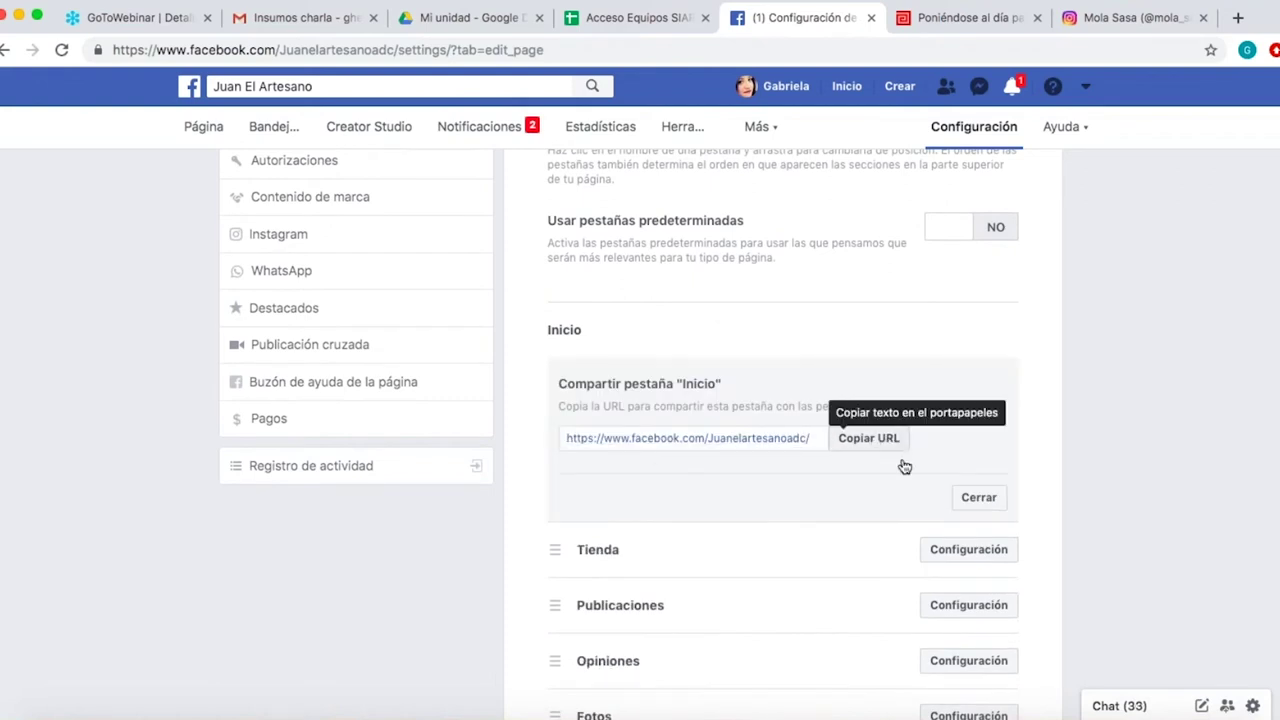
click(977, 500)
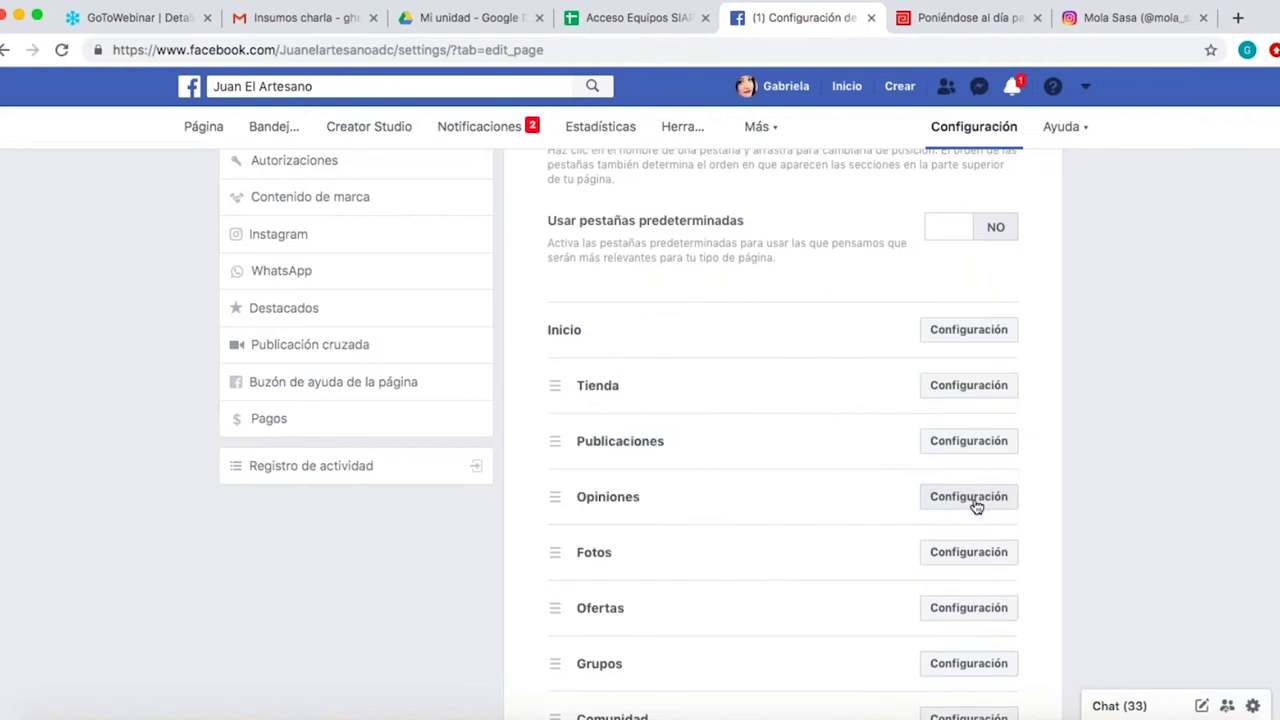
View the extra tabs that can be added to the page and close the list without adding any.
scroll(971, 505, down, 3)
click(640, 671)
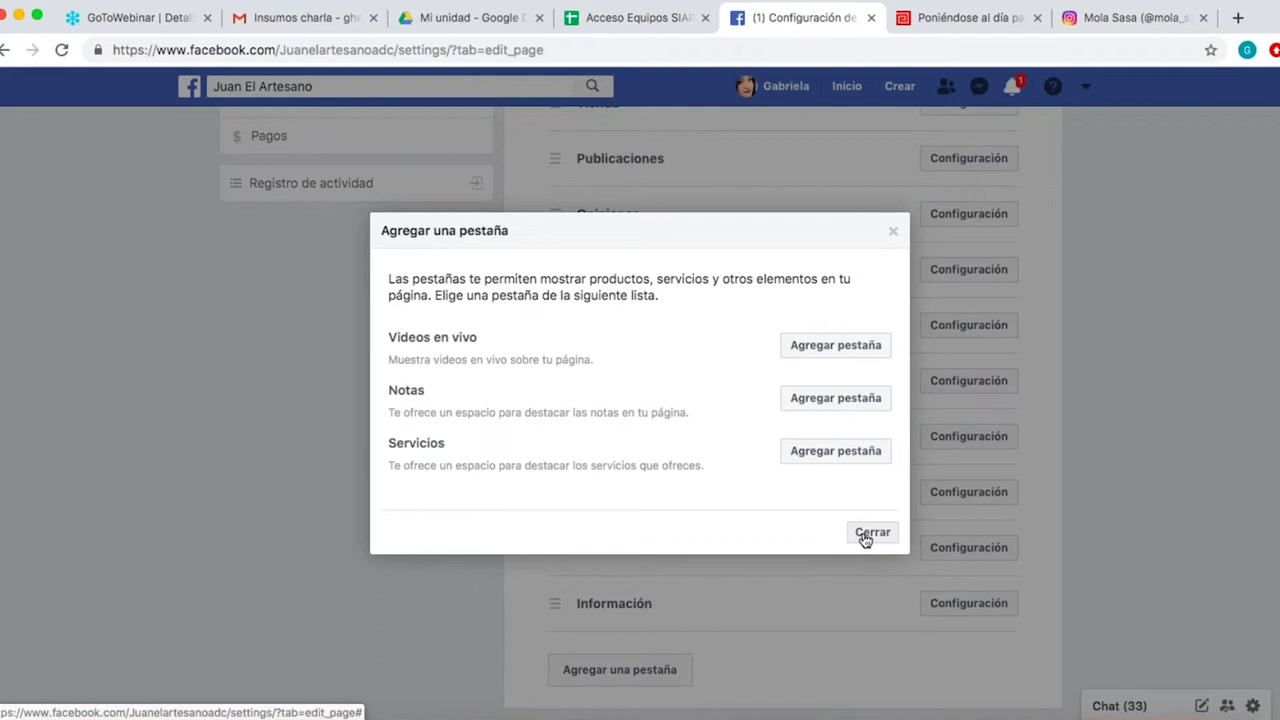
click(866, 536)
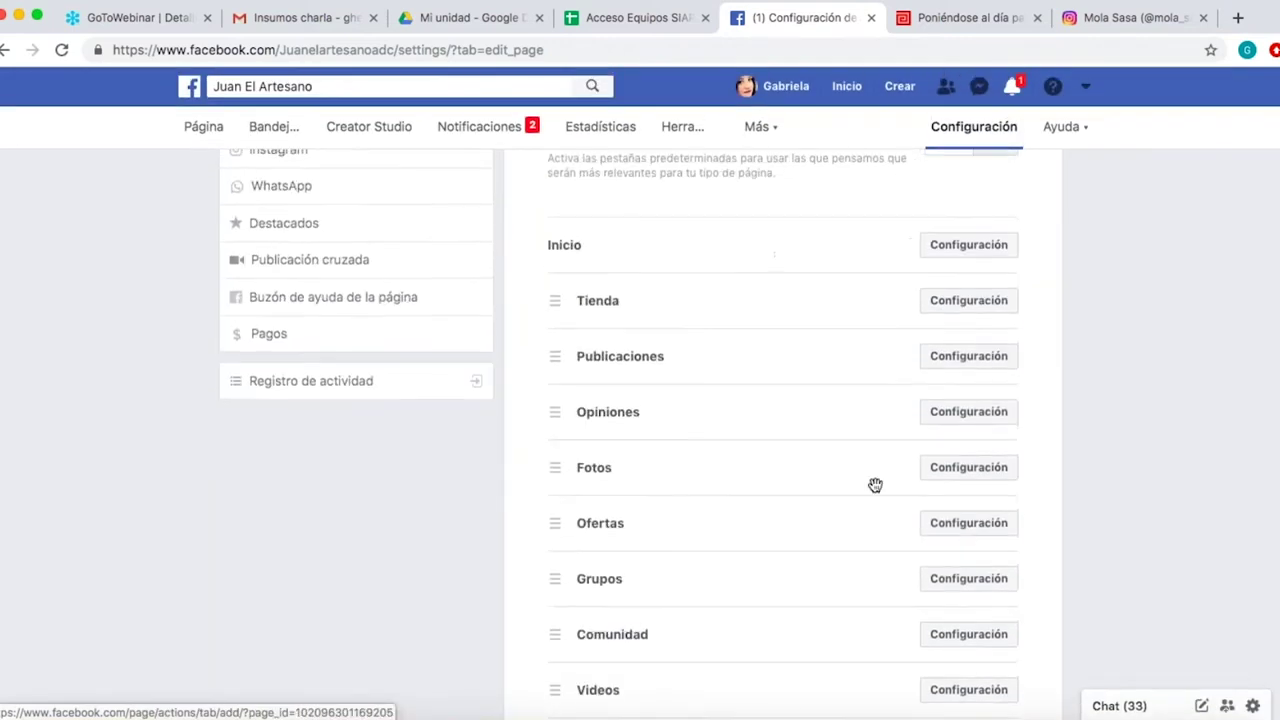
Inspect the visibility and sharing settings of the Opiniones tab and cancel without changing them.
click(962, 412)
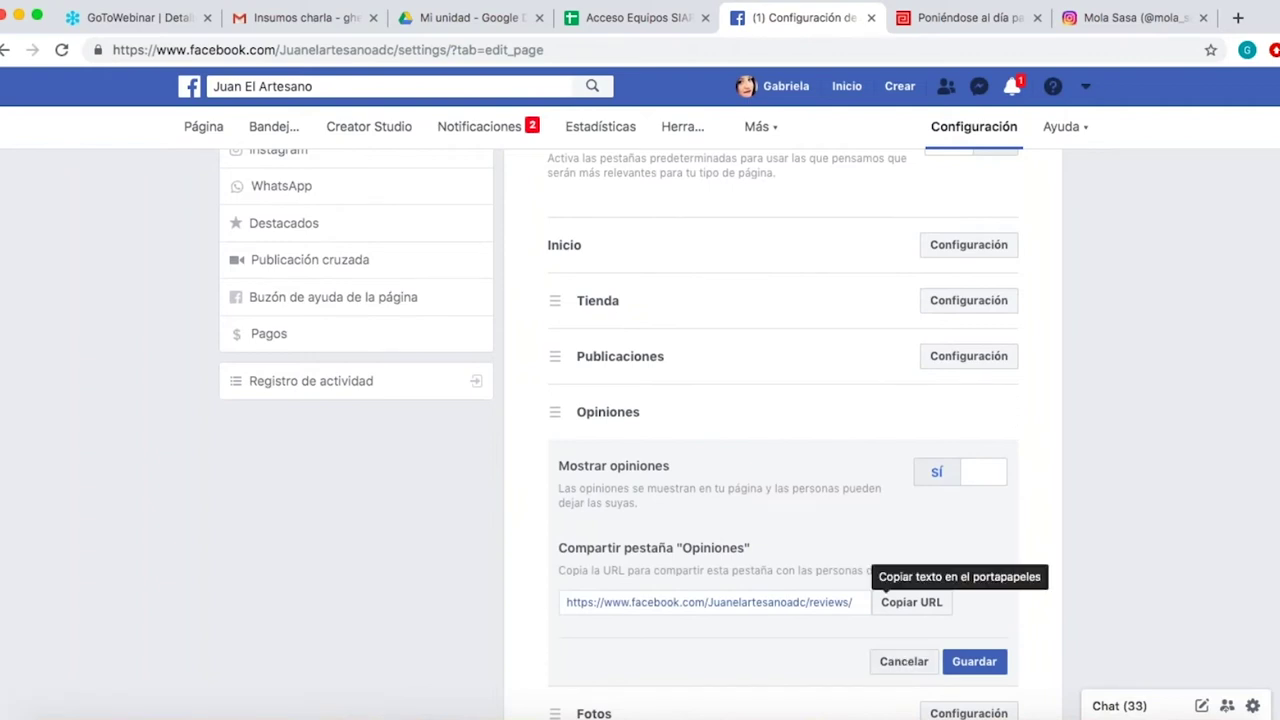
scroll(797, 508, up, 1)
scroll(797, 508, down, 3)
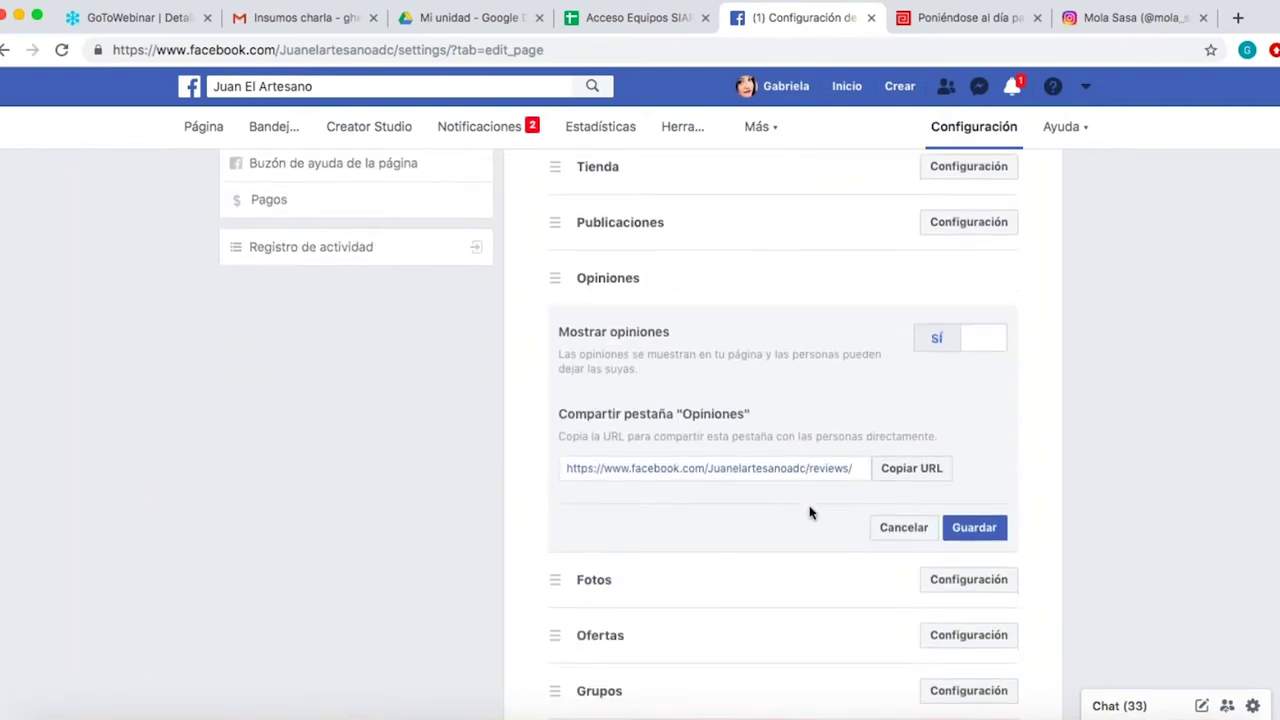
click(903, 527)
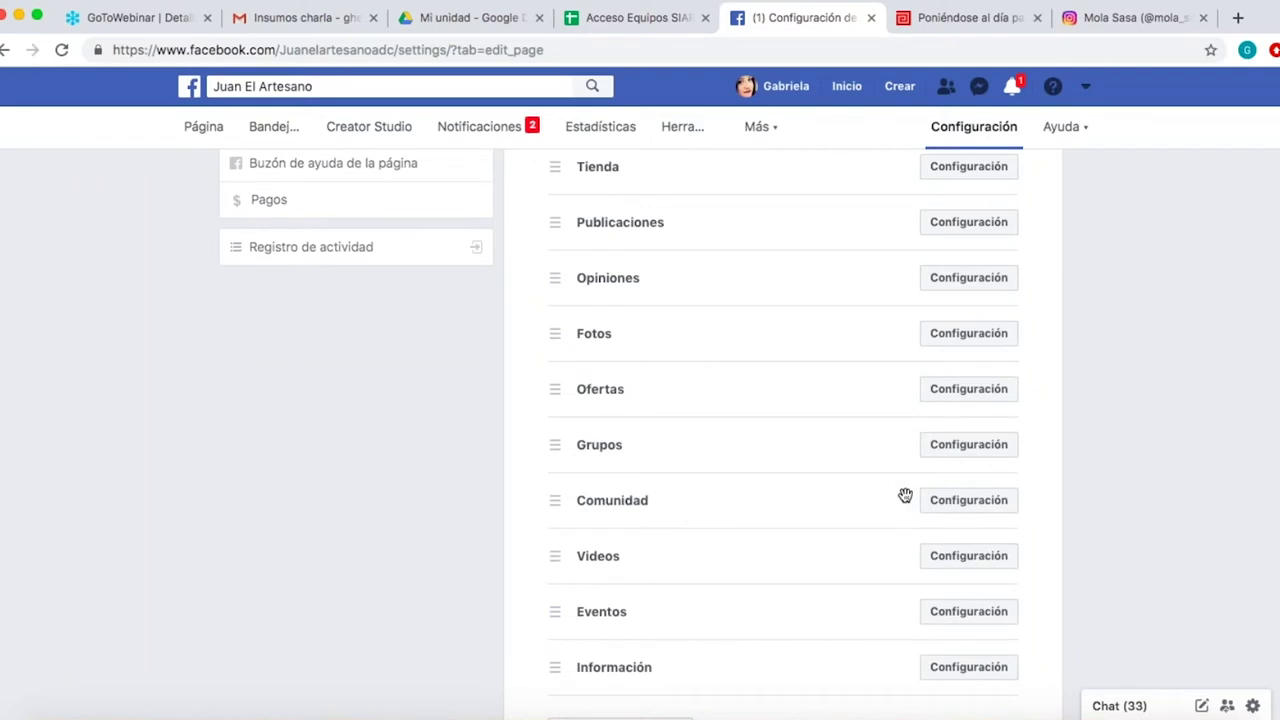
scroll(890, 375, up, 1)
scroll(890, 375, up, 1)
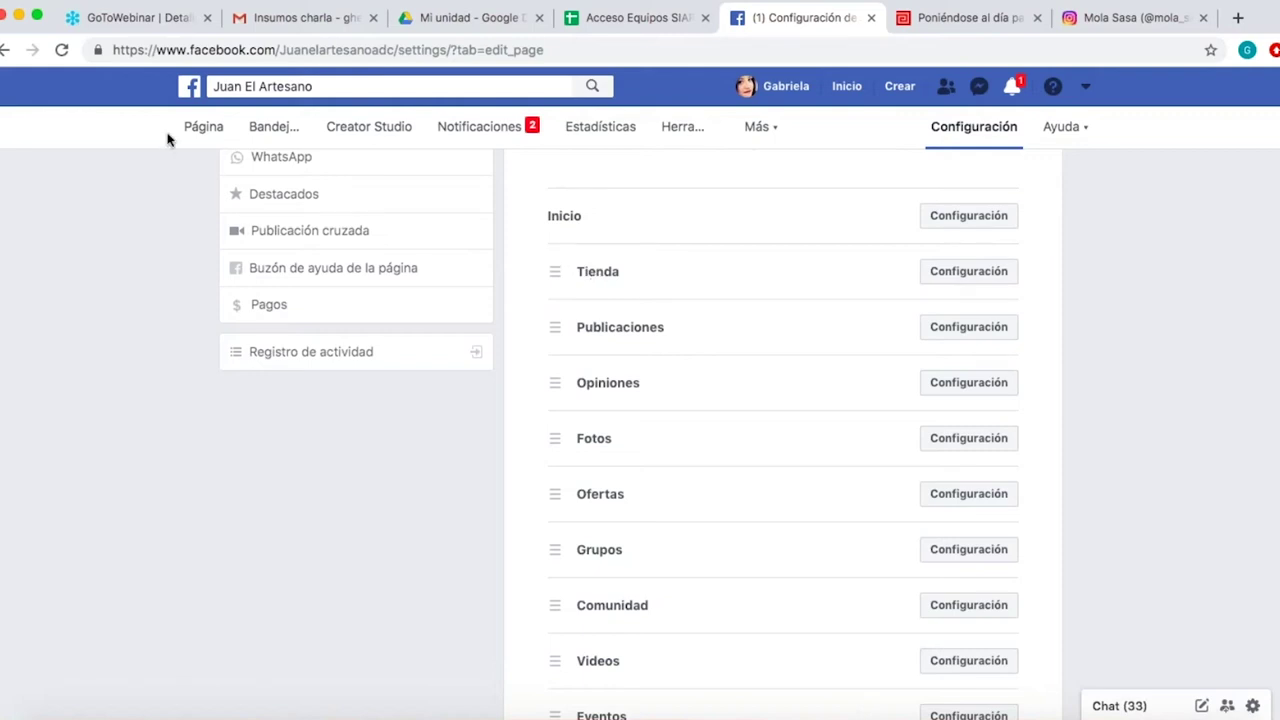
Return to the page view and open the full list of pages managed by the account.
click(204, 131)
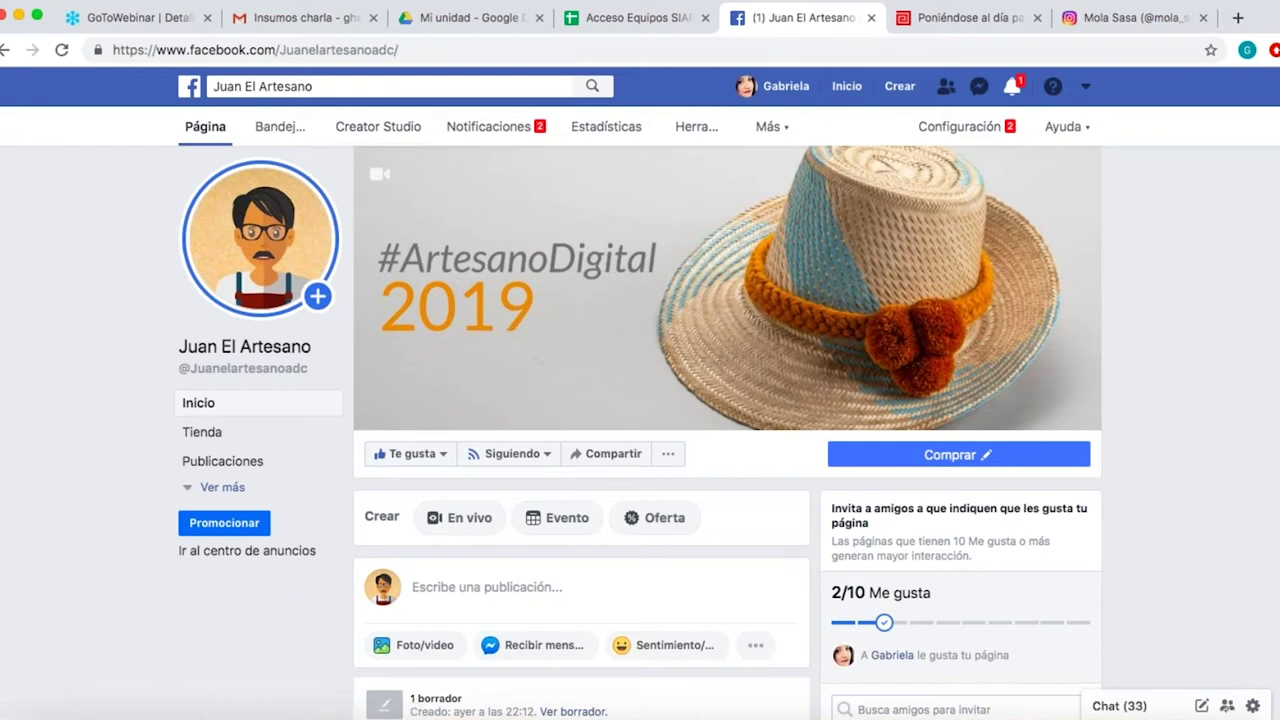
click(1089, 90)
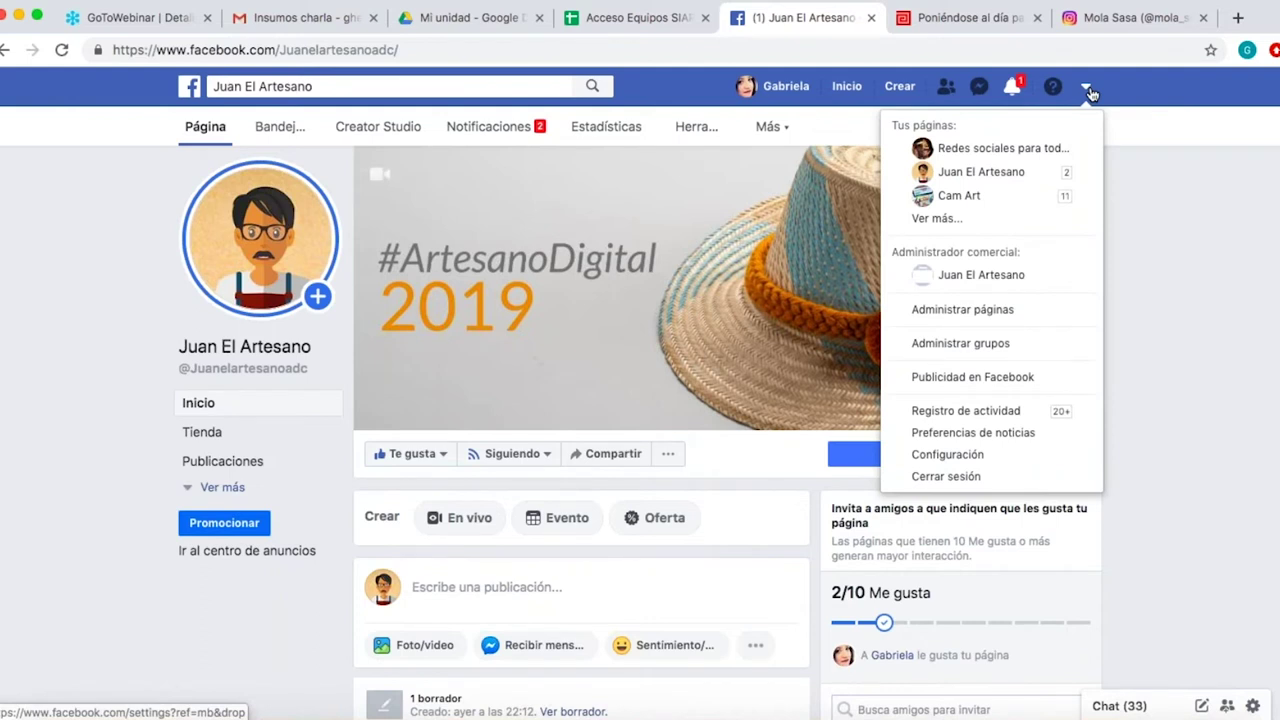
click(930, 219)
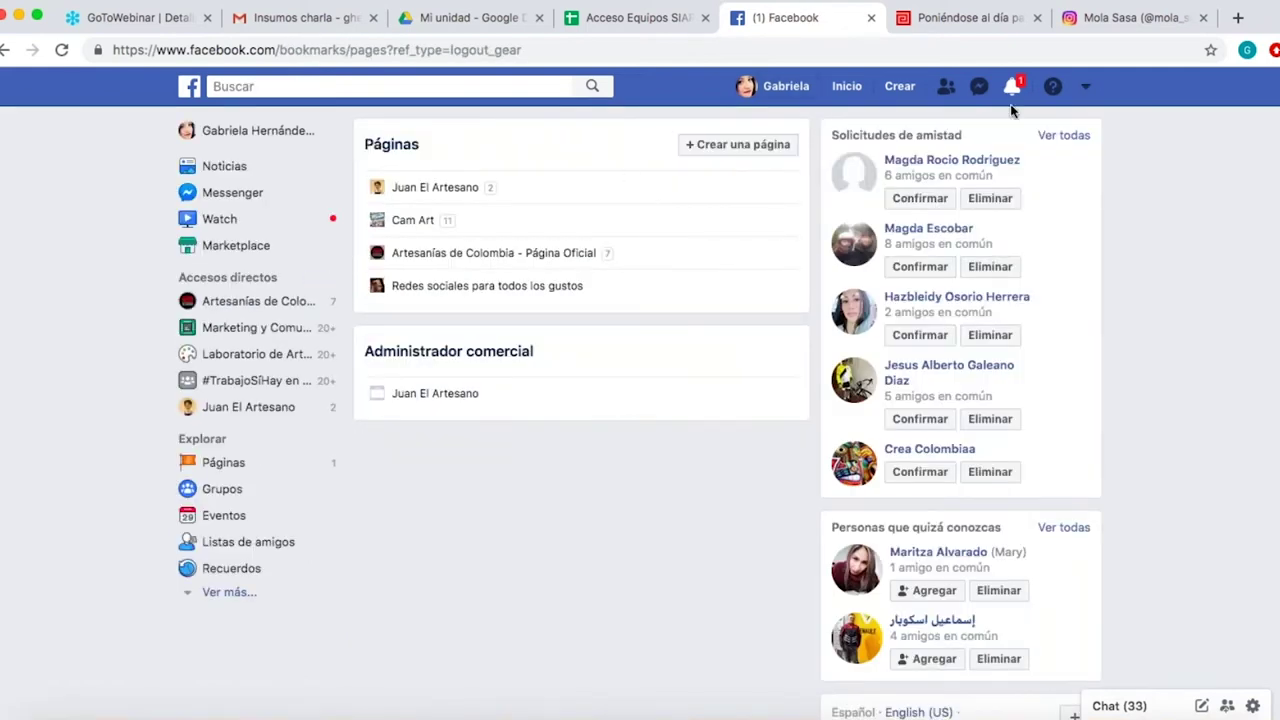
click(1086, 89)
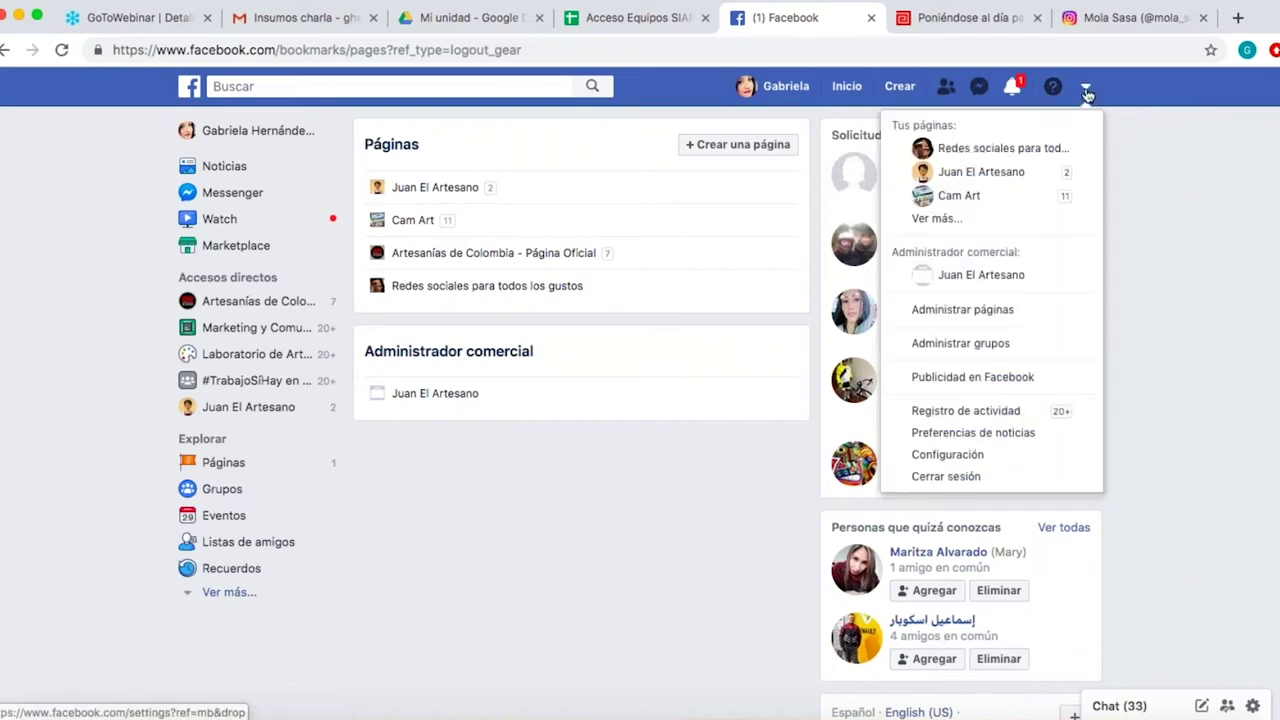
click(943, 226)
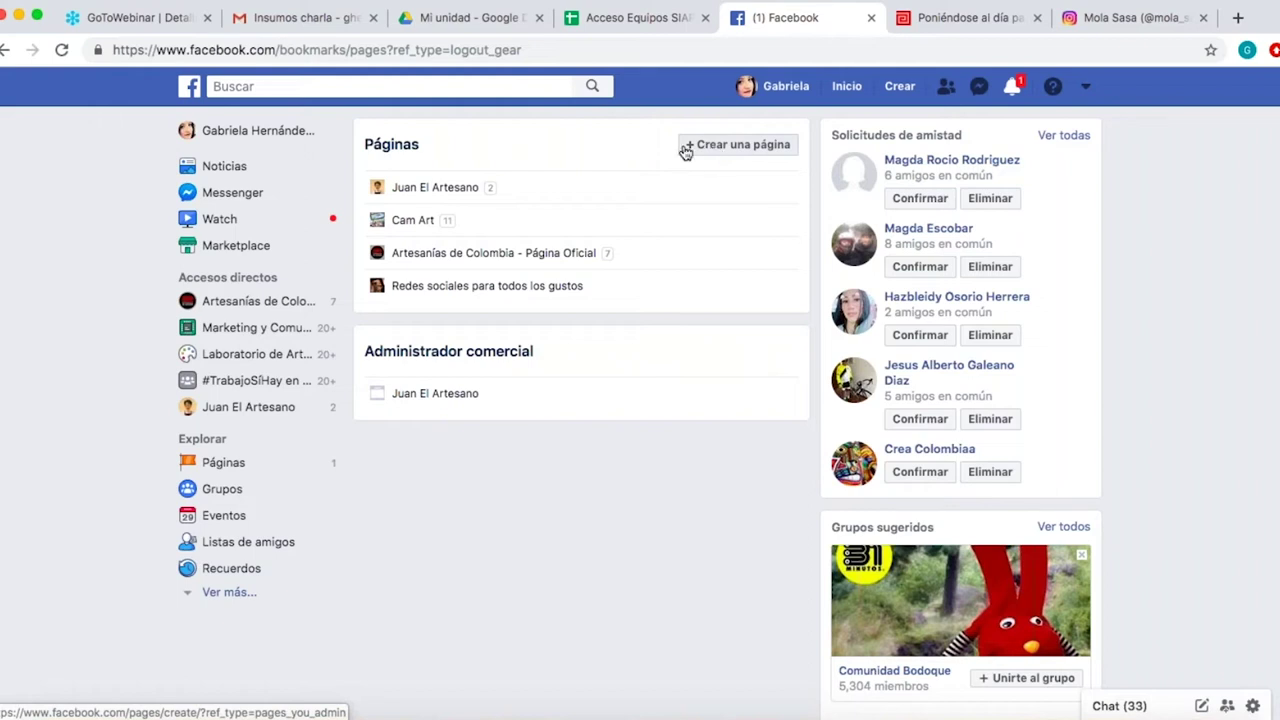
Open the creation form for a new Negocio o marca page, and return to the artisan's page without filling it in.
click(738, 155)
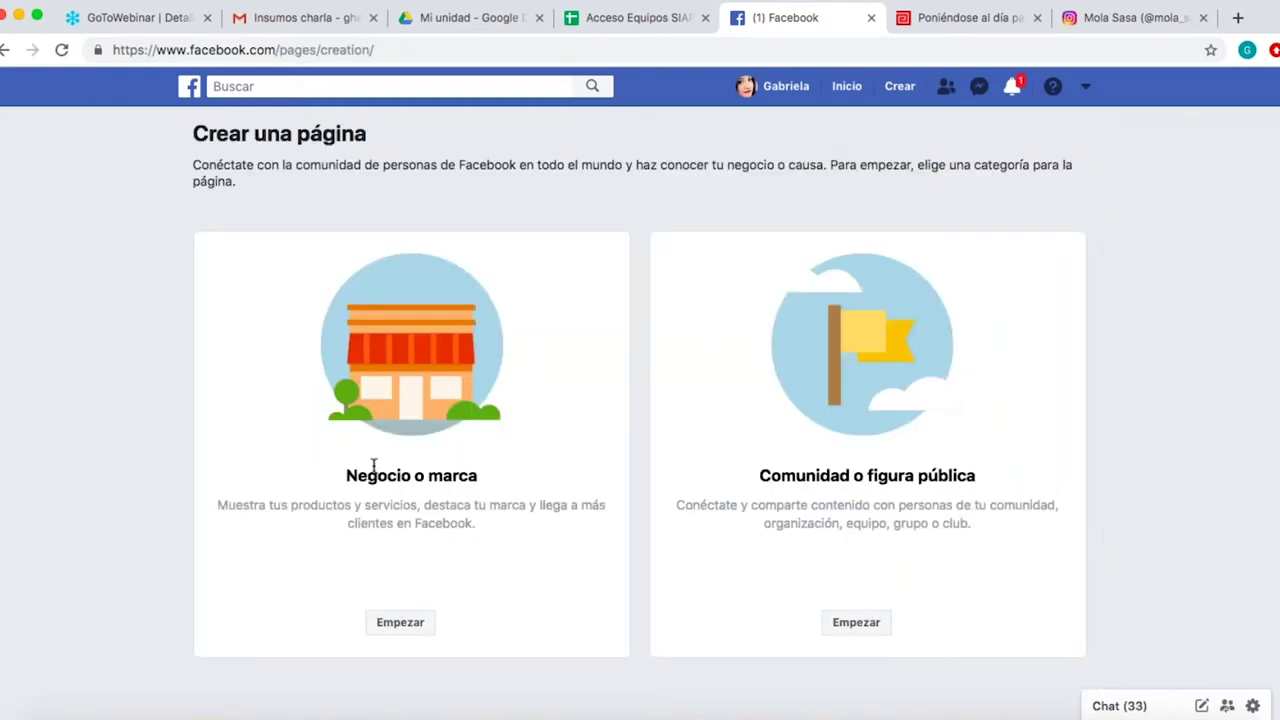
click(396, 624)
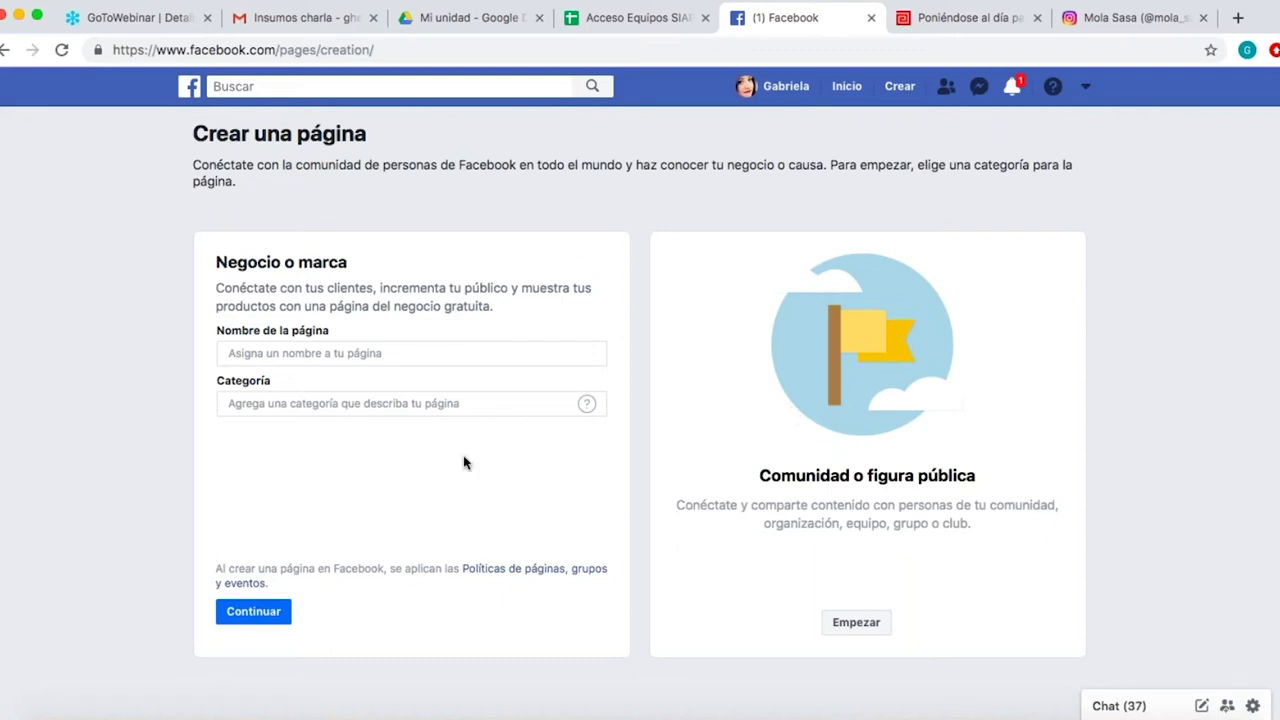
click(445, 400)
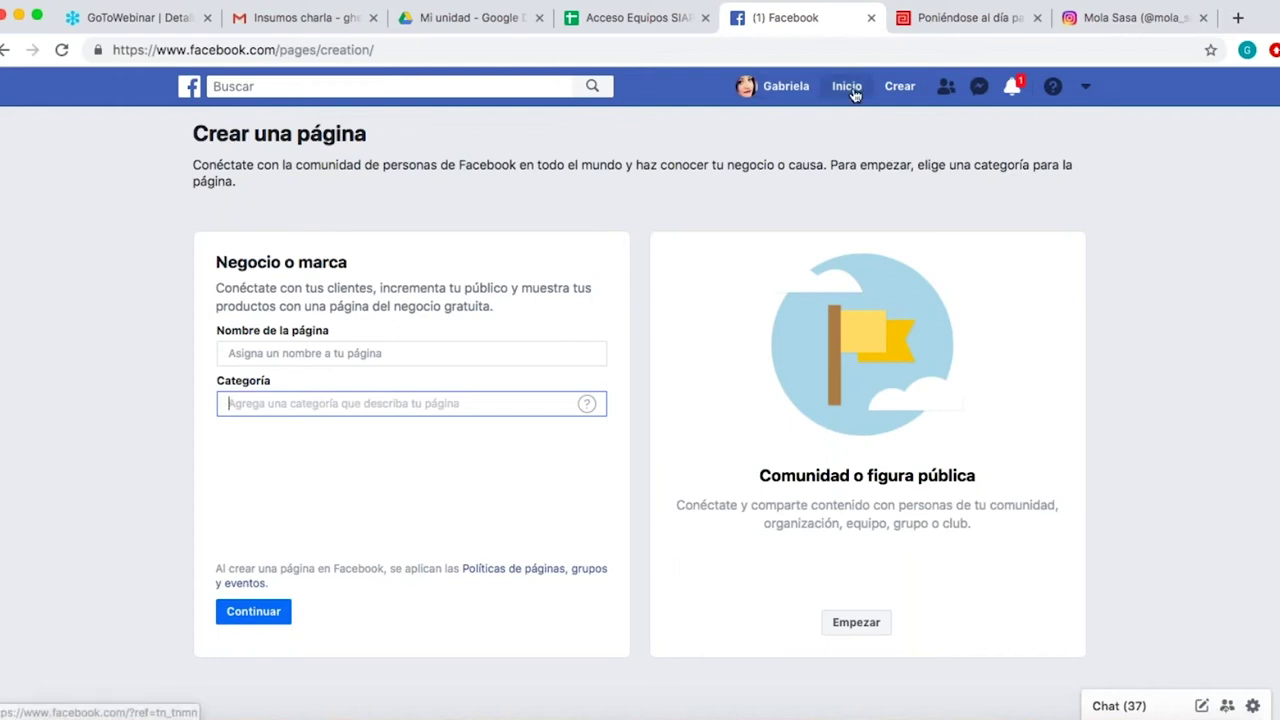
click(1085, 88)
click(980, 172)
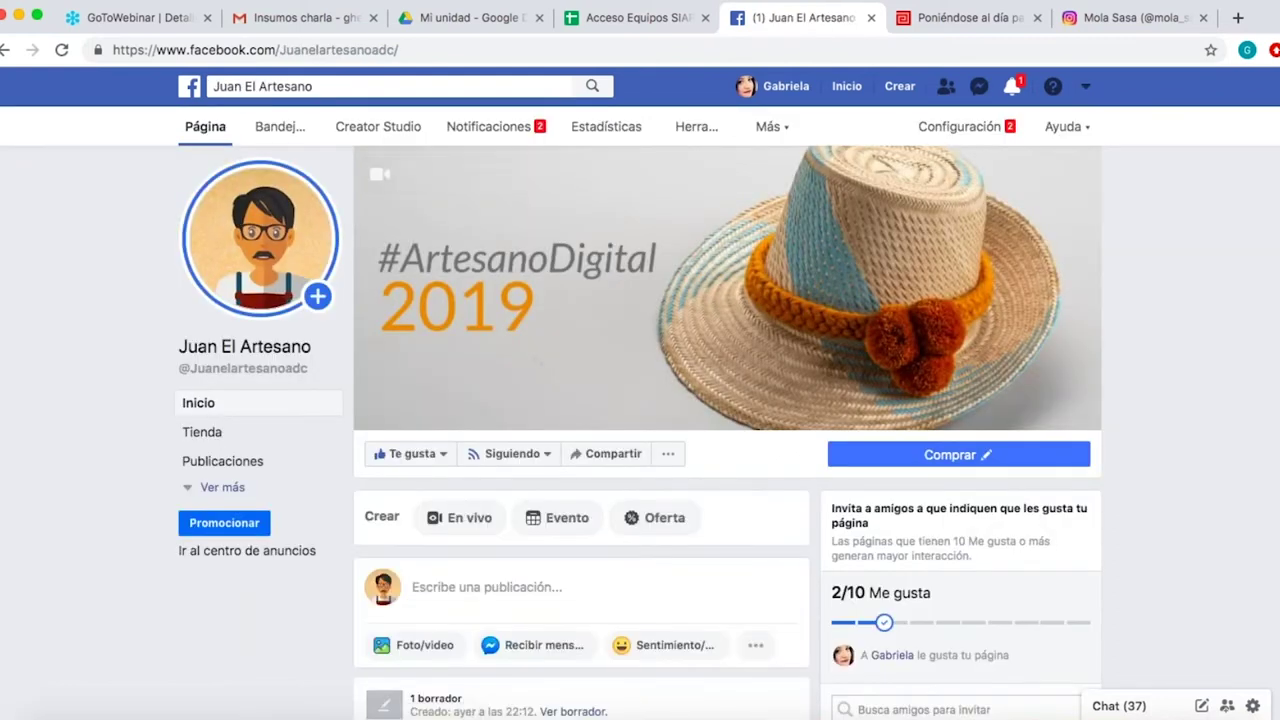
Expand the page's full list of tabs, and open the Plantillas y pestañas settings.
double_click(381, 516)
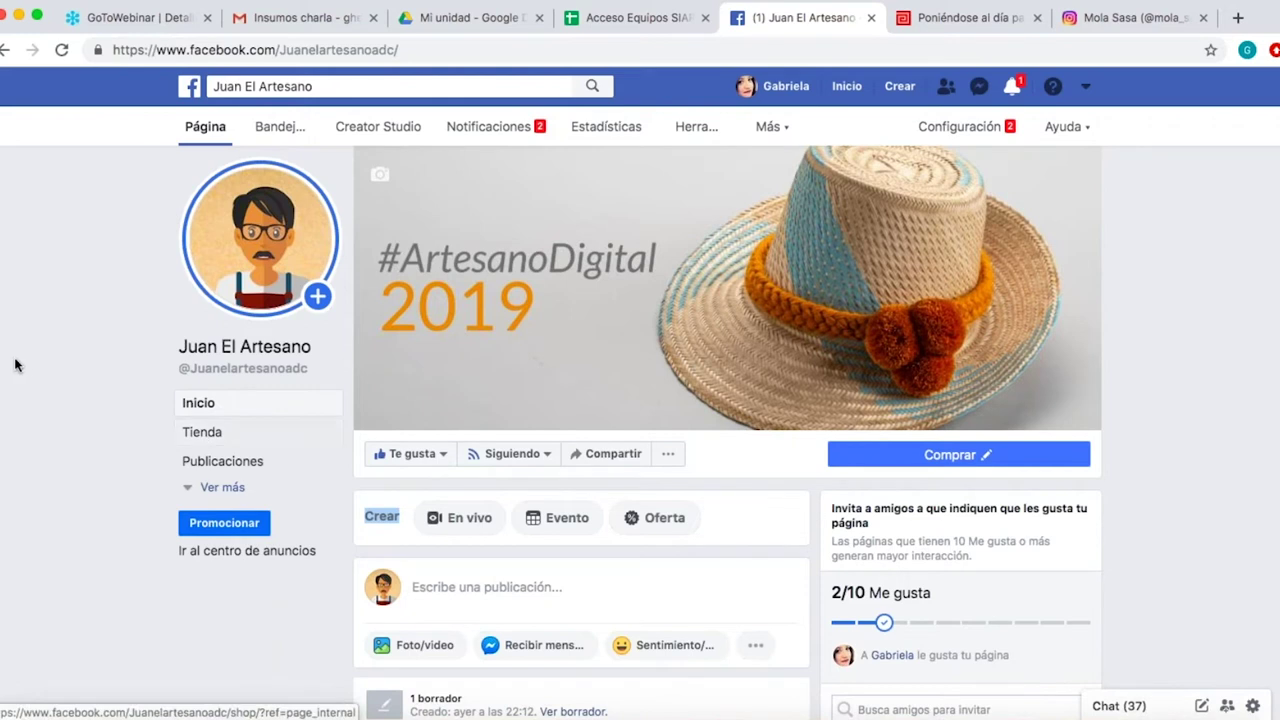
click(200, 489)
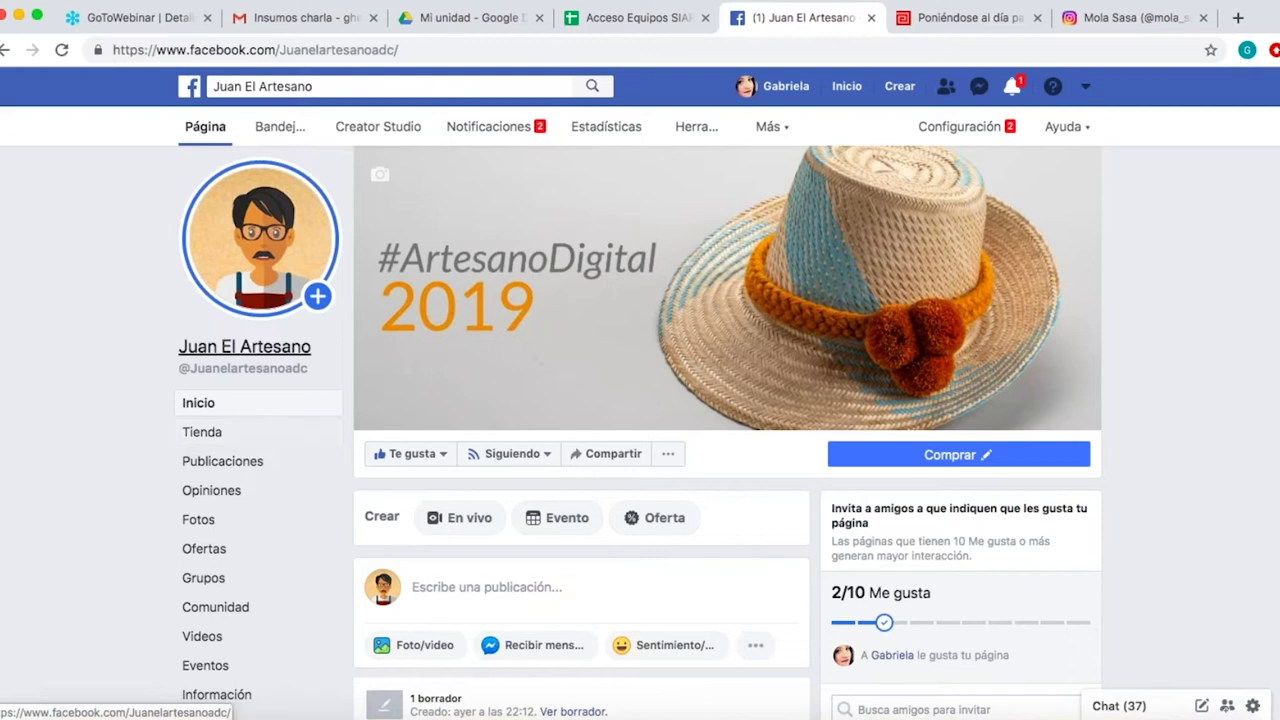
click(940, 128)
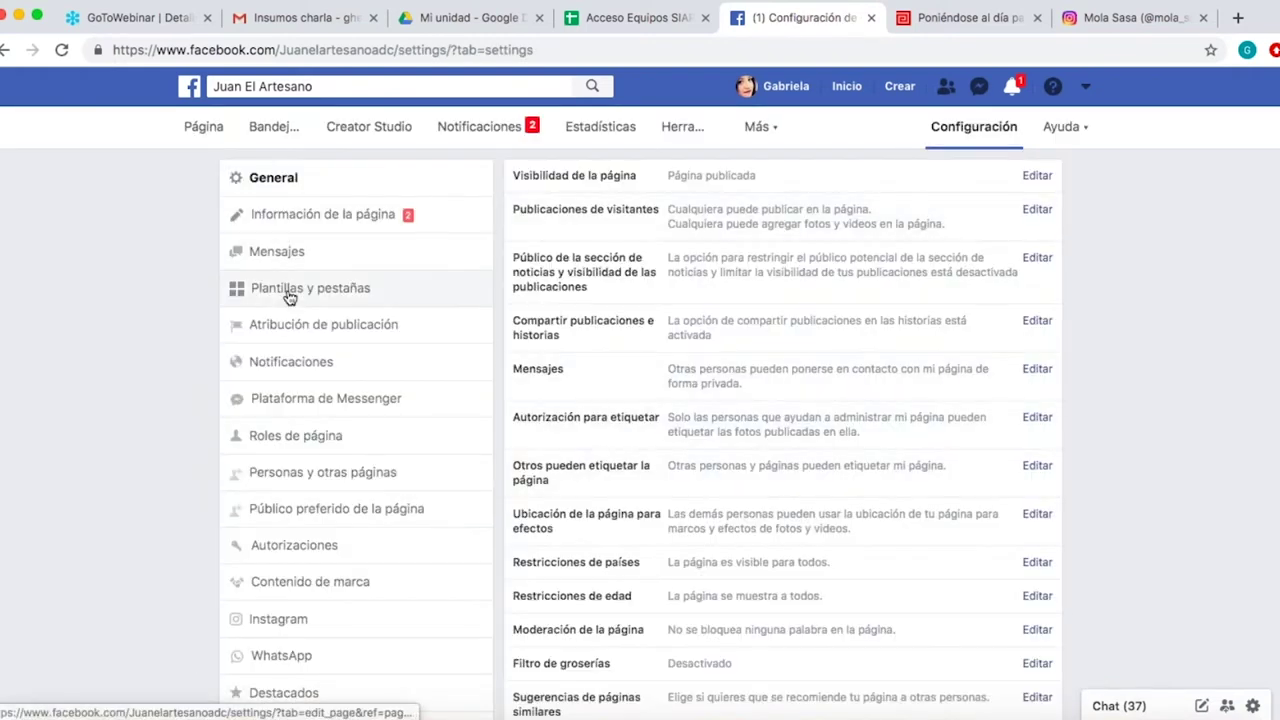
click(292, 291)
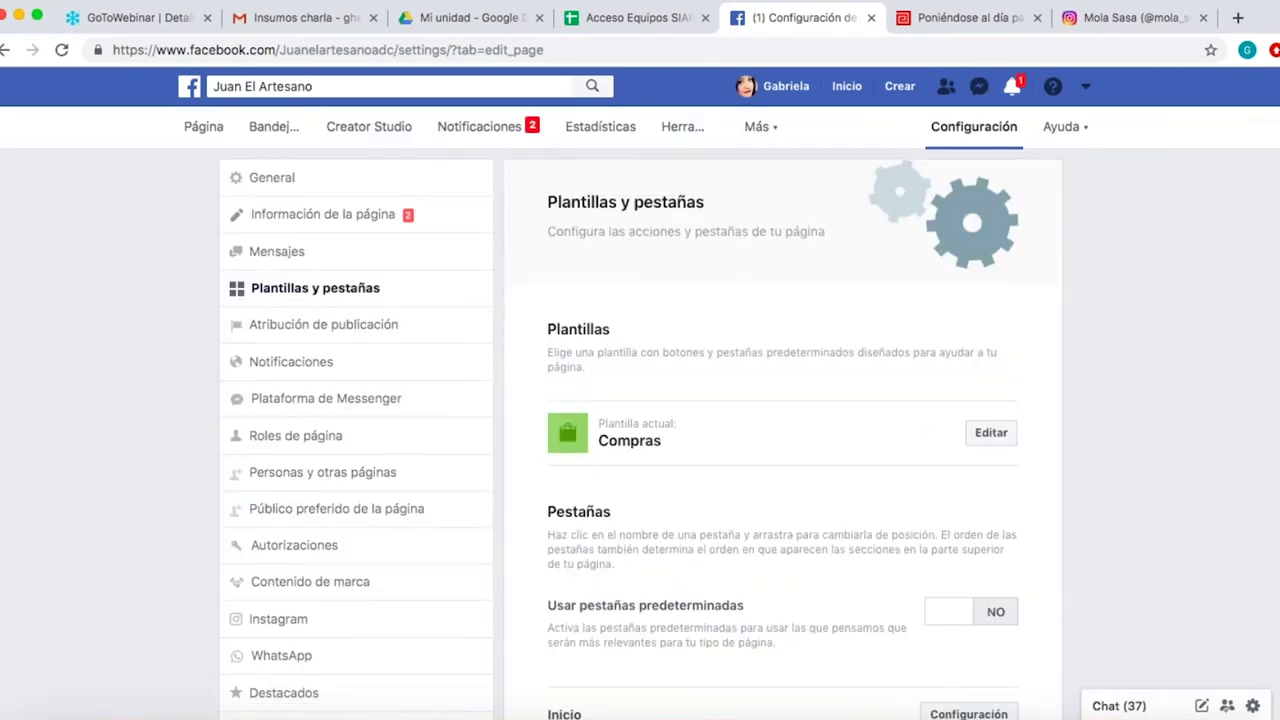
Highlight the explanation of how to reorder tabs in the Pestañas section.
triple_click(780, 549)
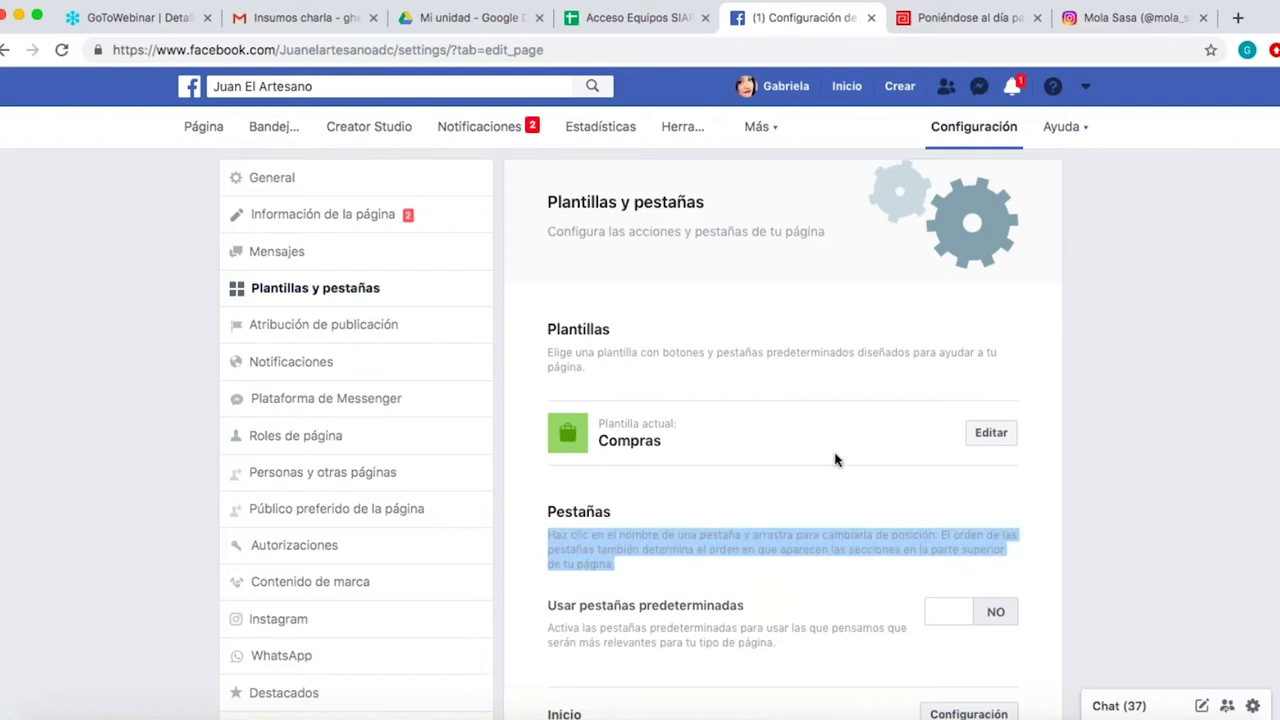
click(96, 499)
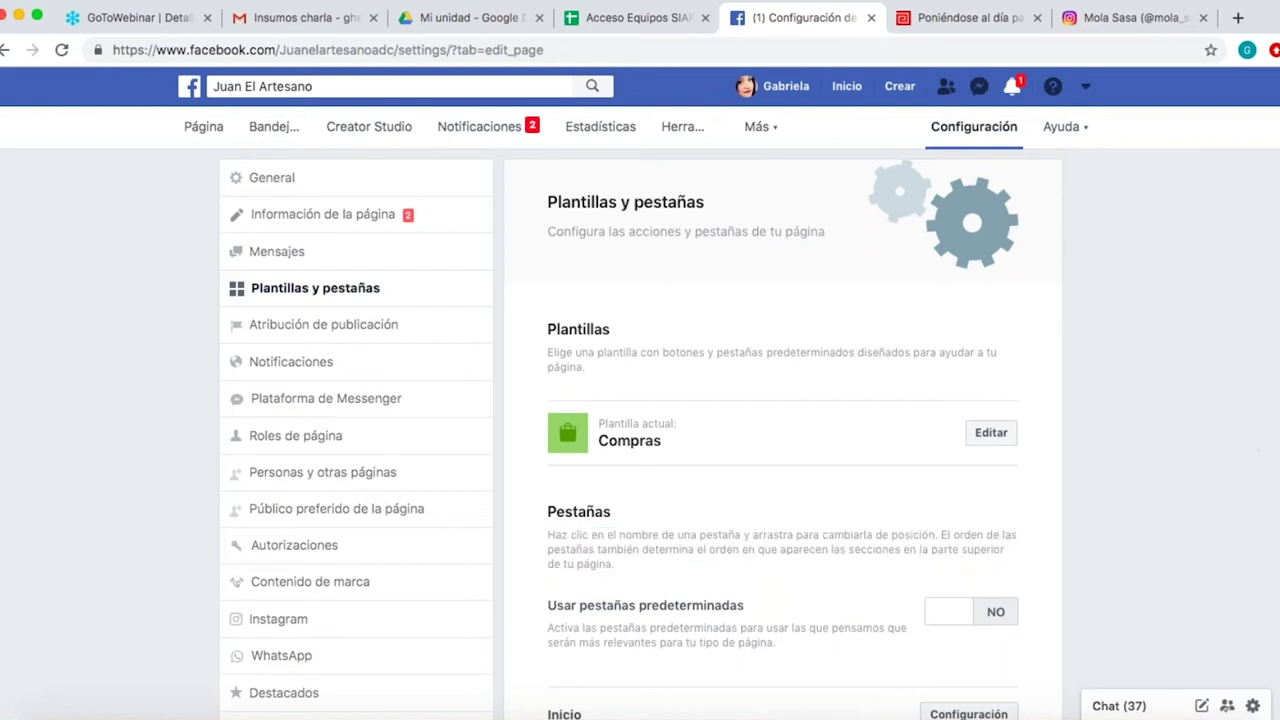
drag(548, 511, 1016, 536)
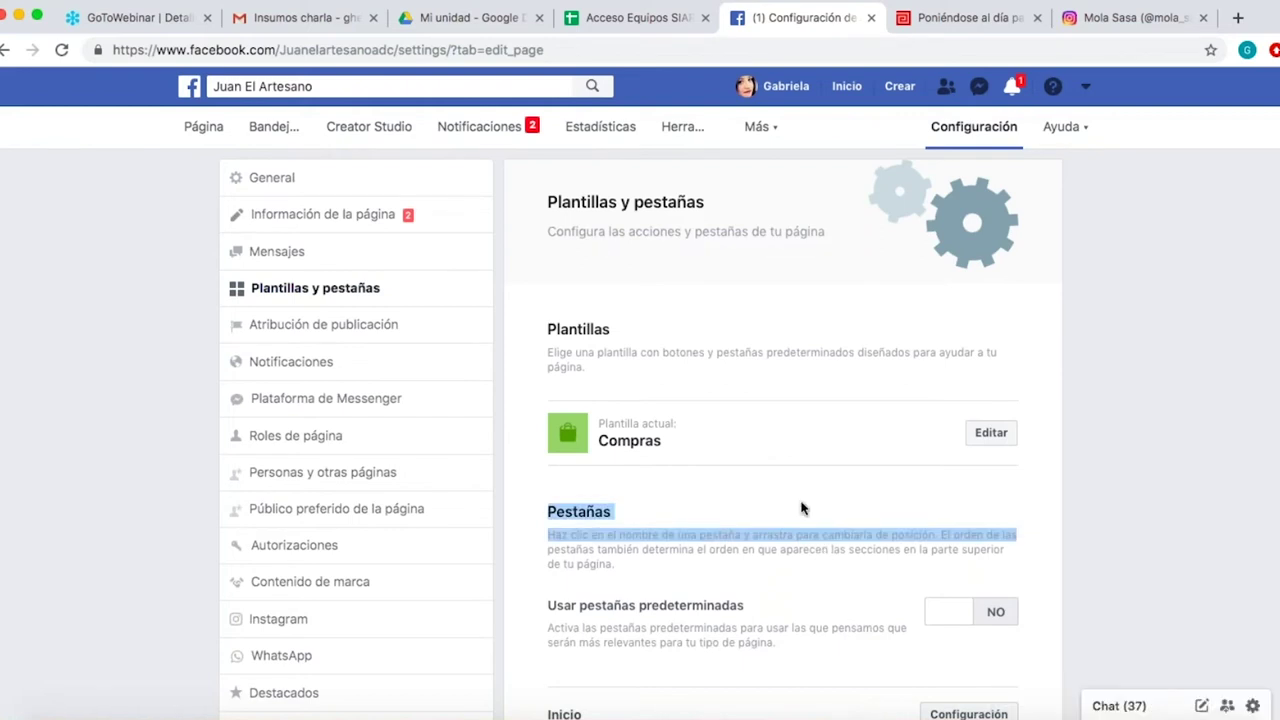
Move the Publicaciones tab above Tienda, and put Tienda back directly below Inicio.
scroll(801, 508, down, 5)
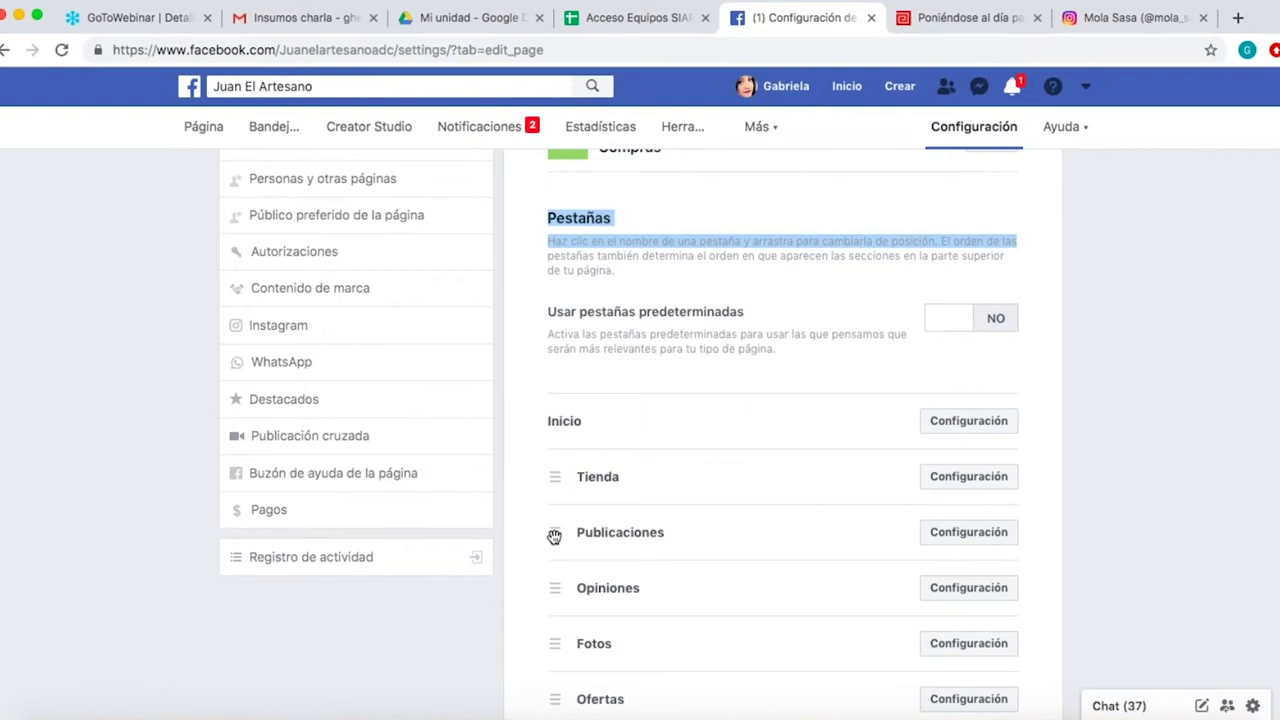
drag(554, 536, 556, 476)
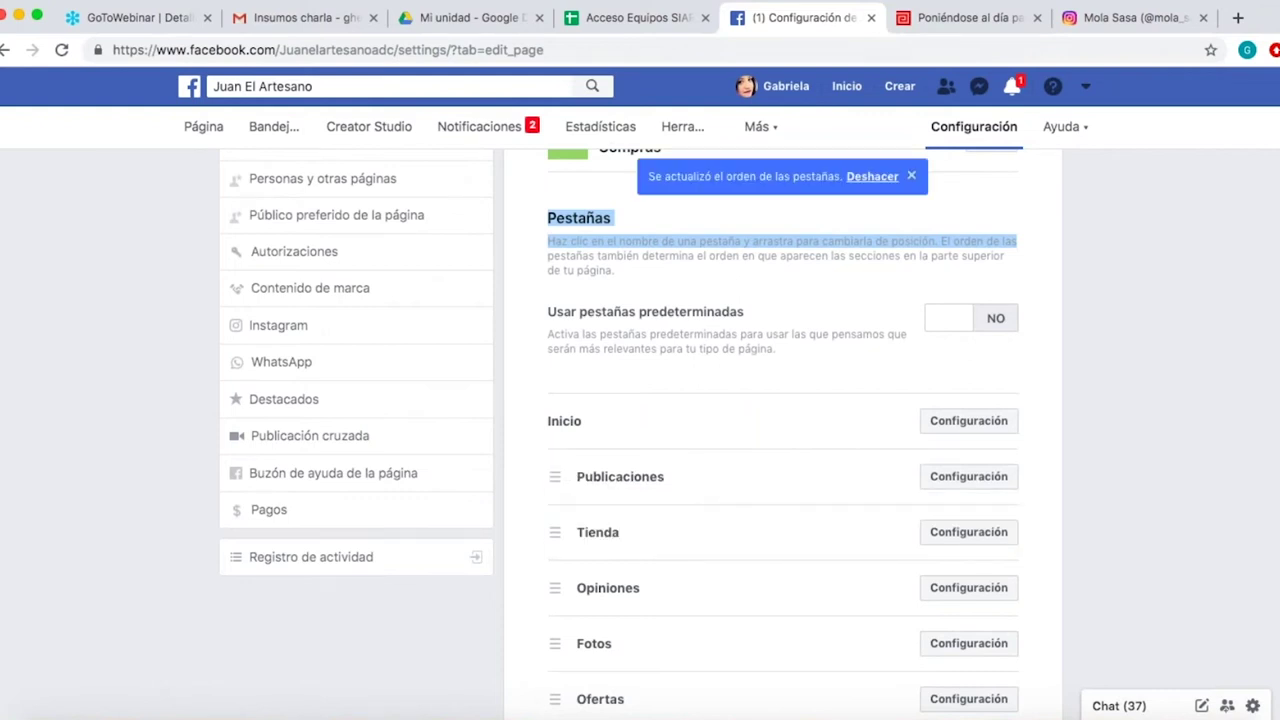
mouse_move(560, 638)
mouse_down()
mouse_move(563, 586)
mouse_move(560, 640)
mouse_up()
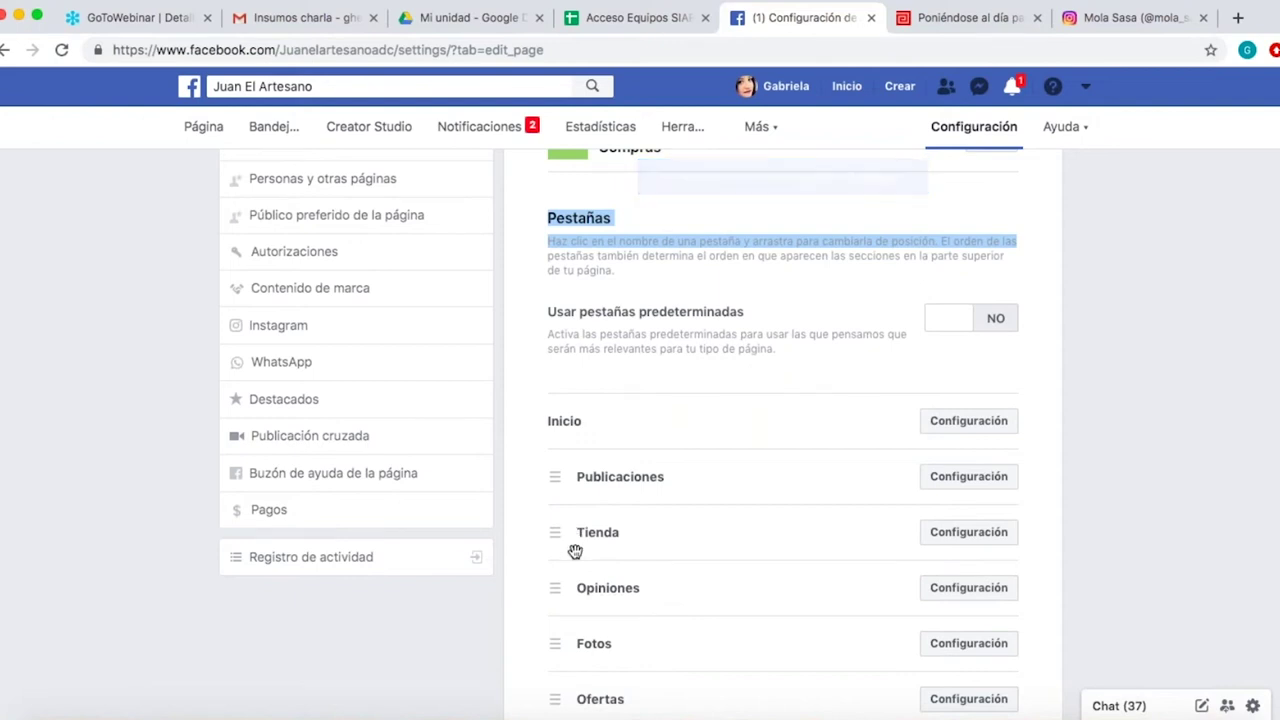
drag(577, 533, 571, 476)
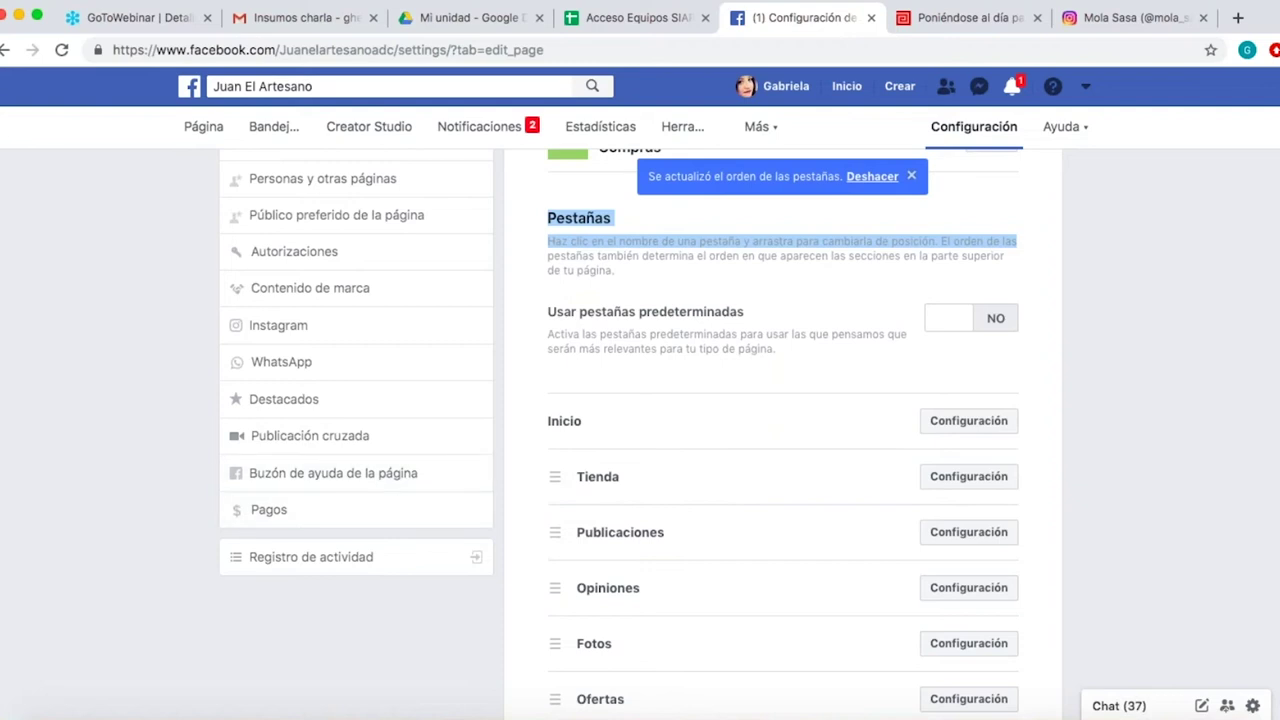
drag(583, 476, 583, 422)
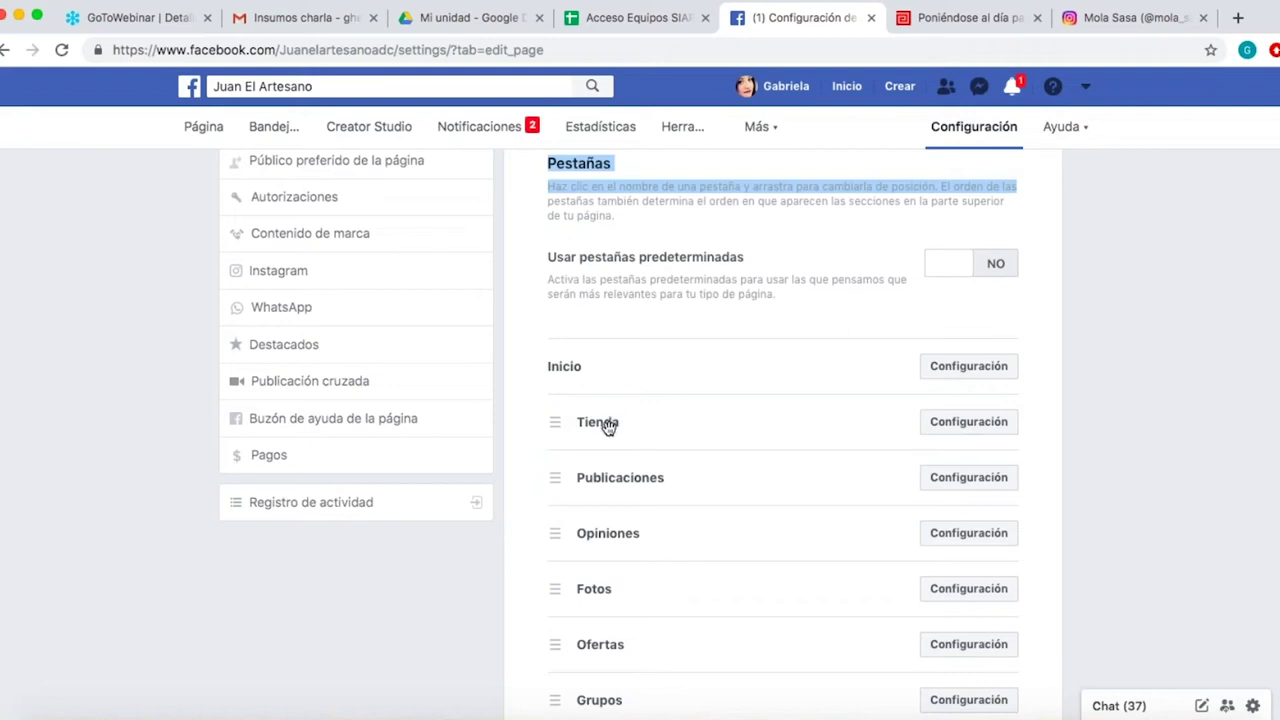
Return to the page view and examine its Tienda section from the shop header down to the full product list.
click(198, 132)
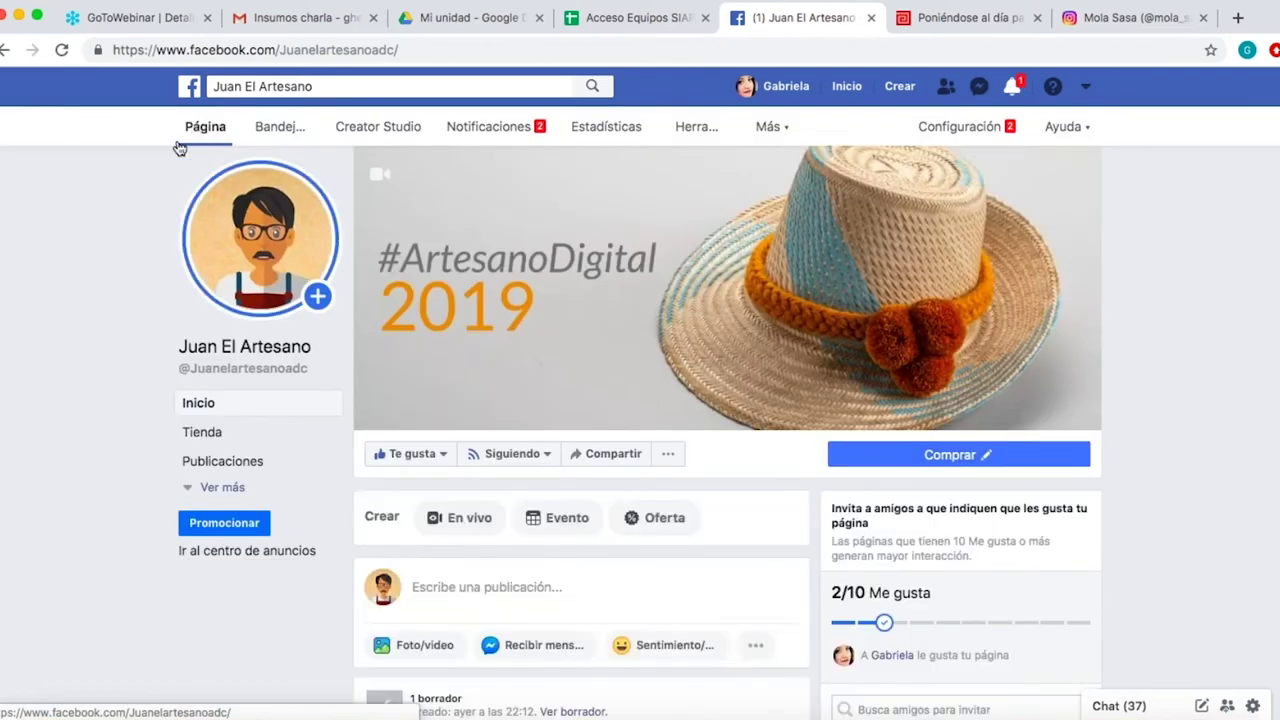
click(201, 438)
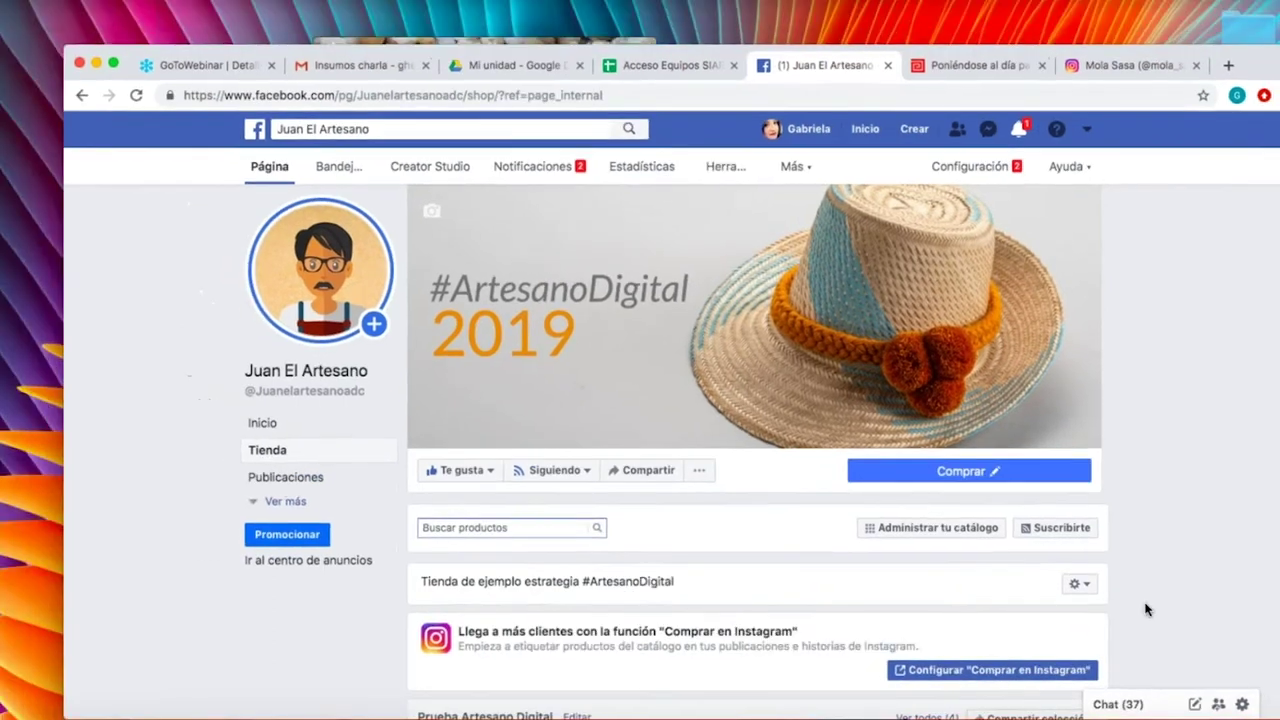
scroll(1111, 430, down, 1)
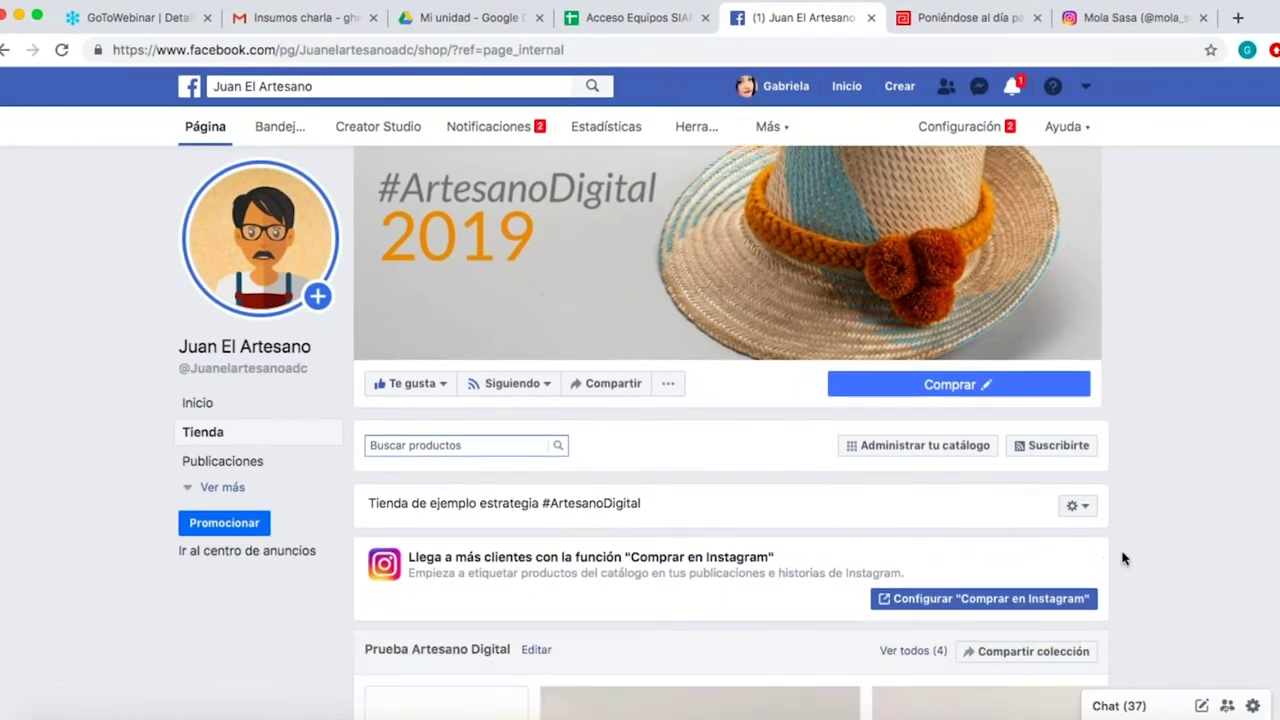
scroll(1128, 561, down, 5)
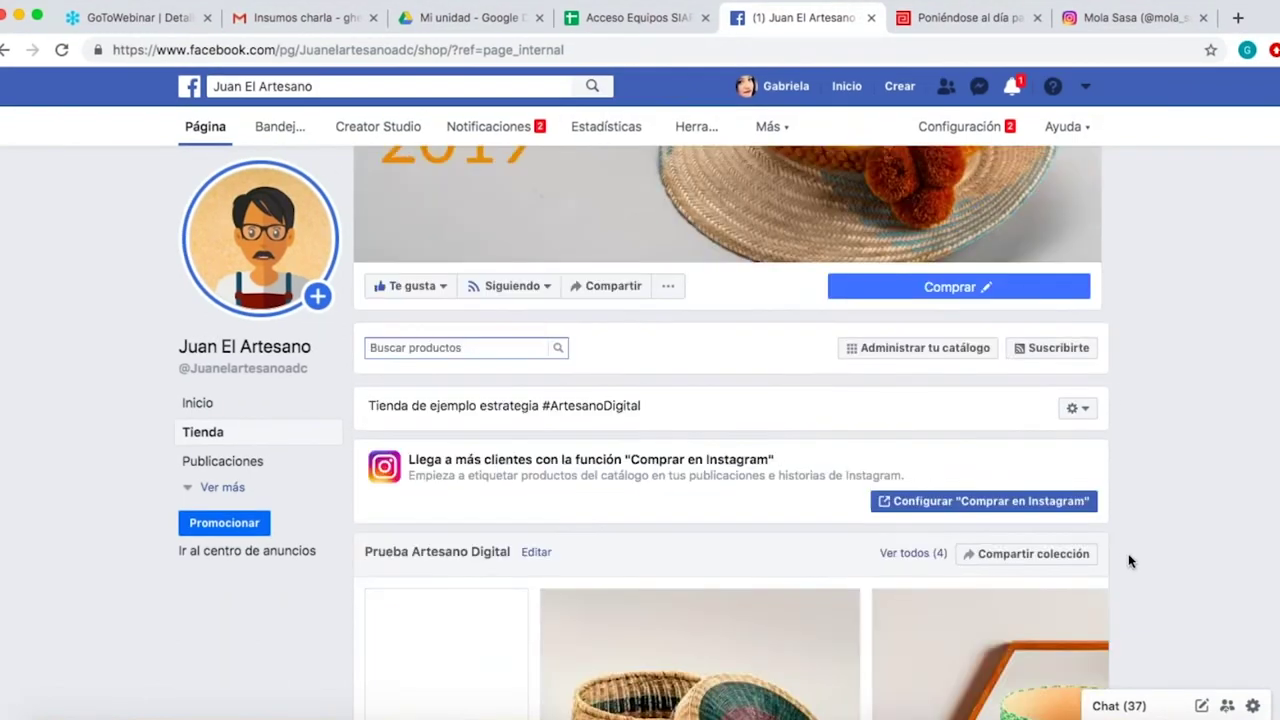
scroll(1128, 561, up, 2)
scroll(1128, 553, up, 2)
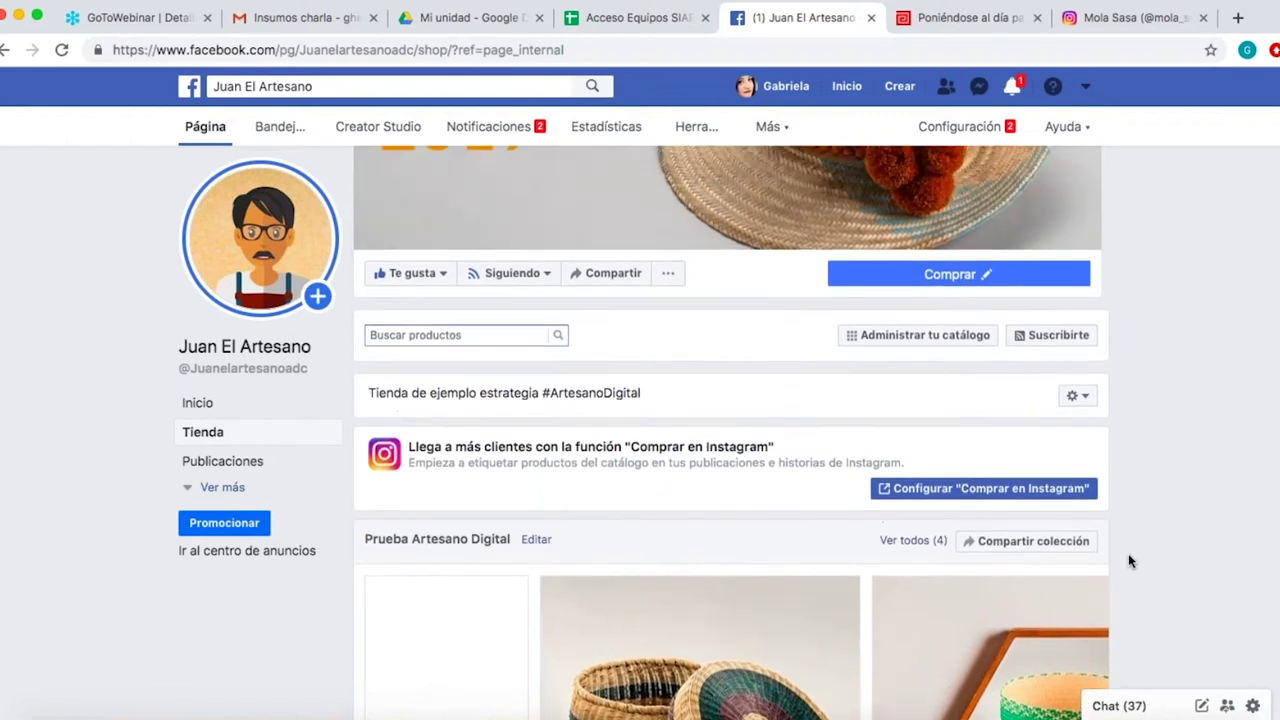
scroll(1128, 565, down, 2)
scroll(1128, 565, up, 1)
scroll(1128, 565, up, 1)
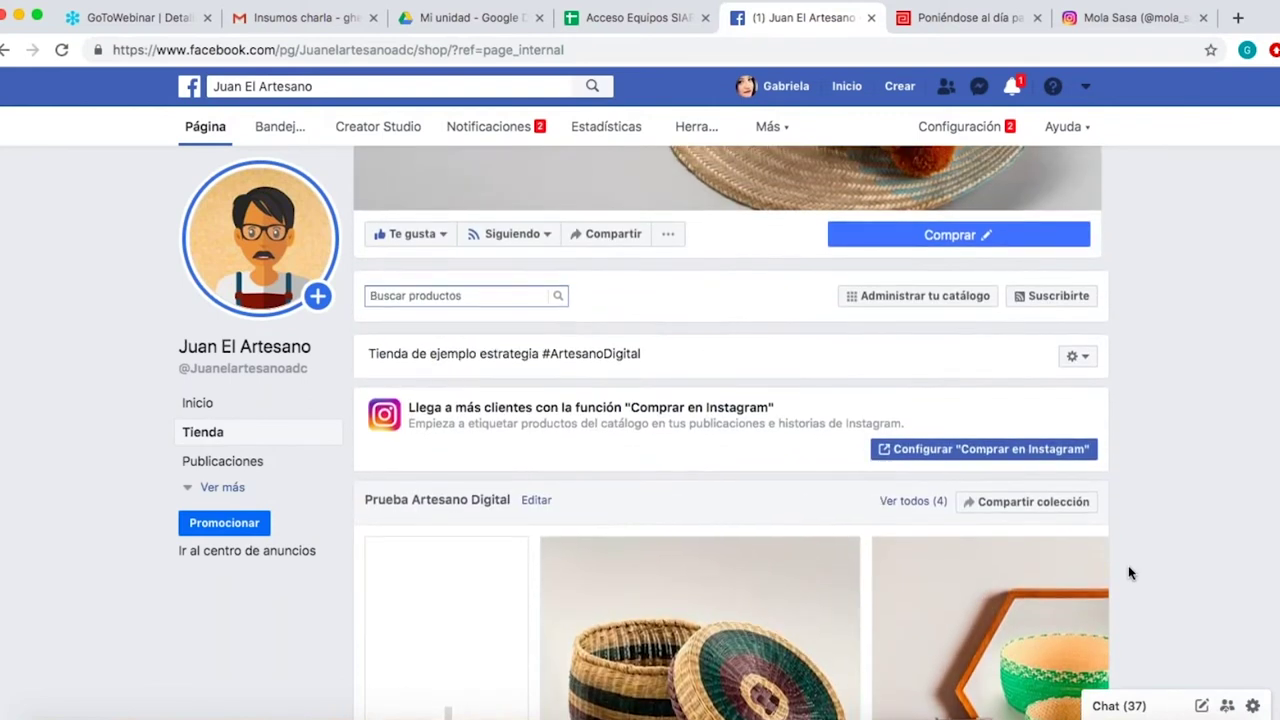
scroll(1128, 565, down, 3)
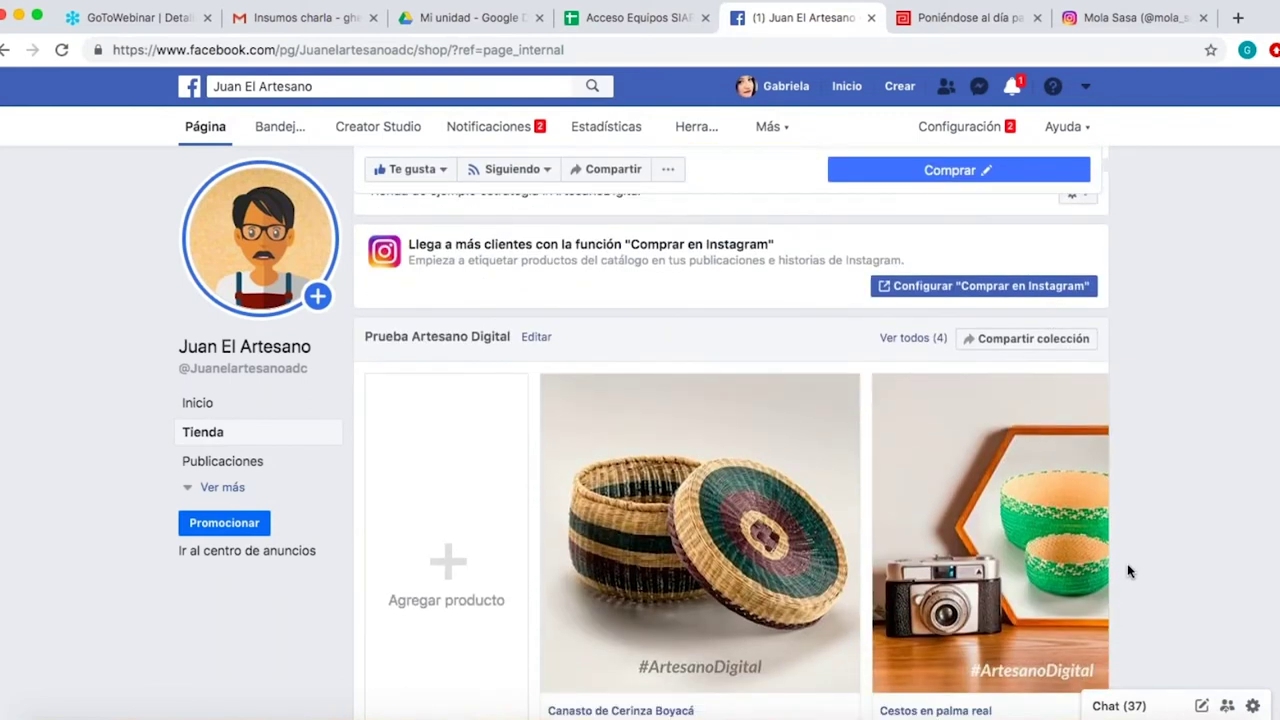
scroll(1128, 571, down, 3)
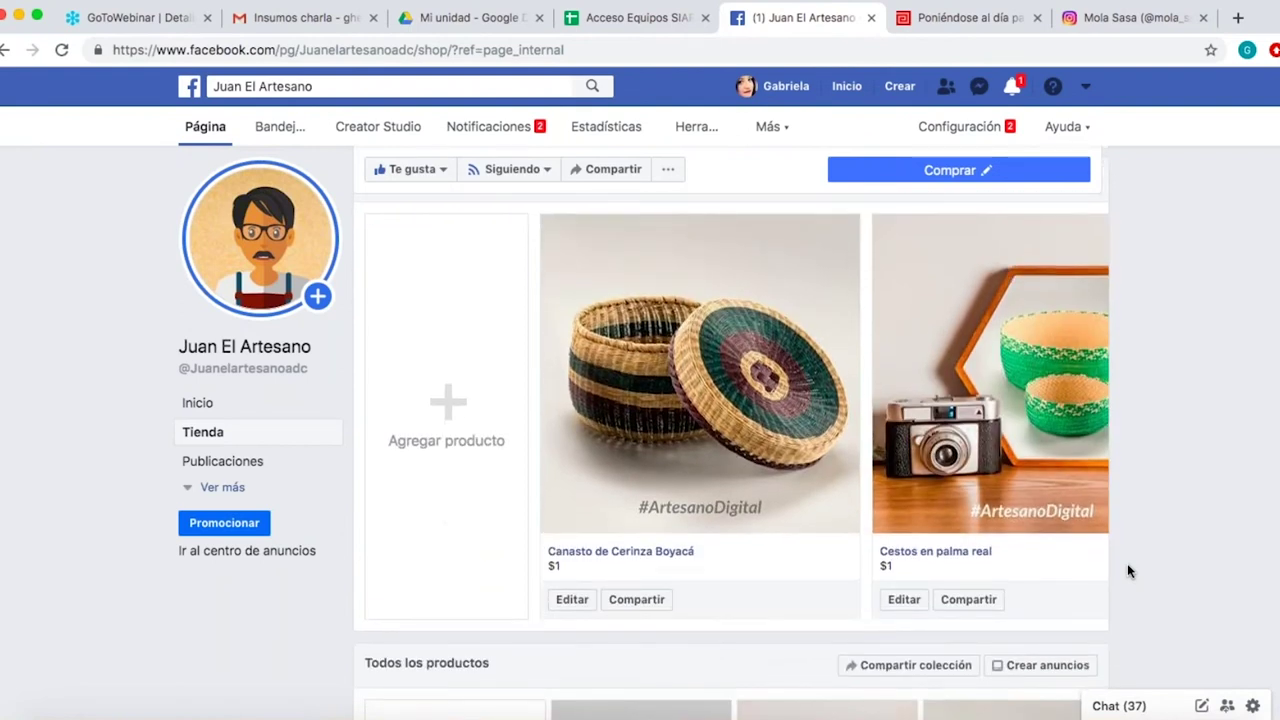
scroll(1127, 570, up, 5)
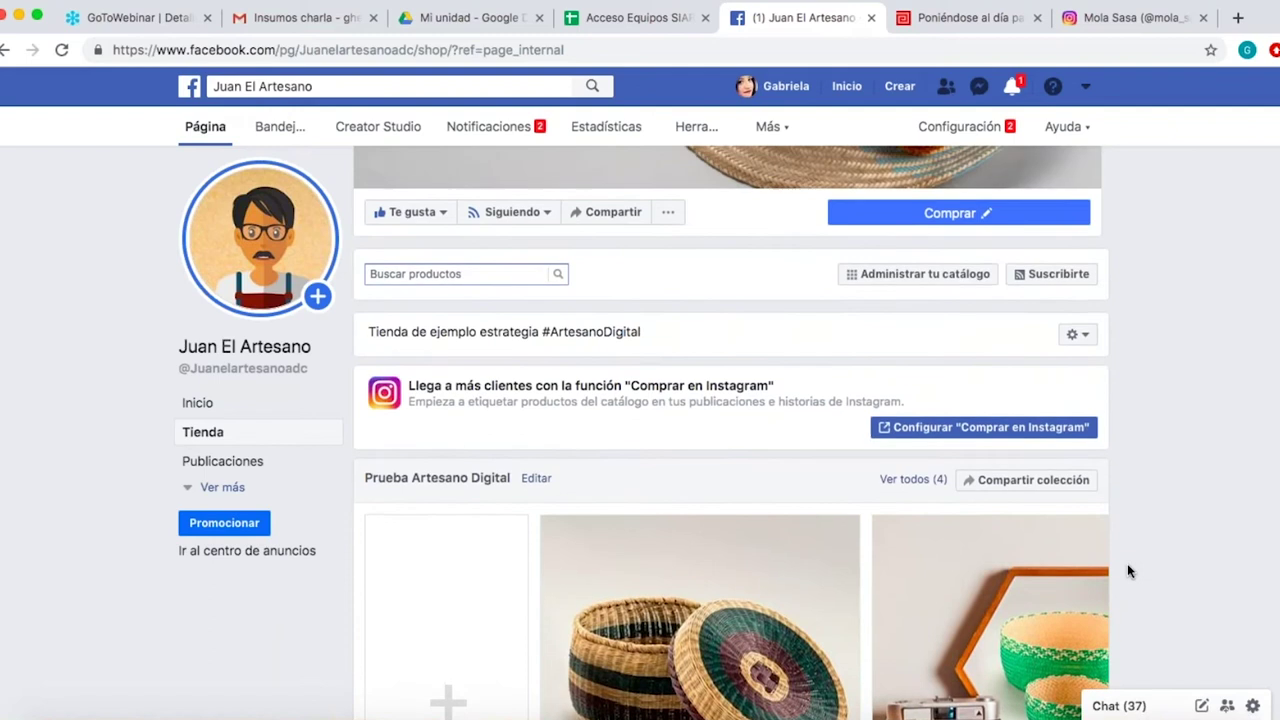
scroll(1127, 565, down, 5)
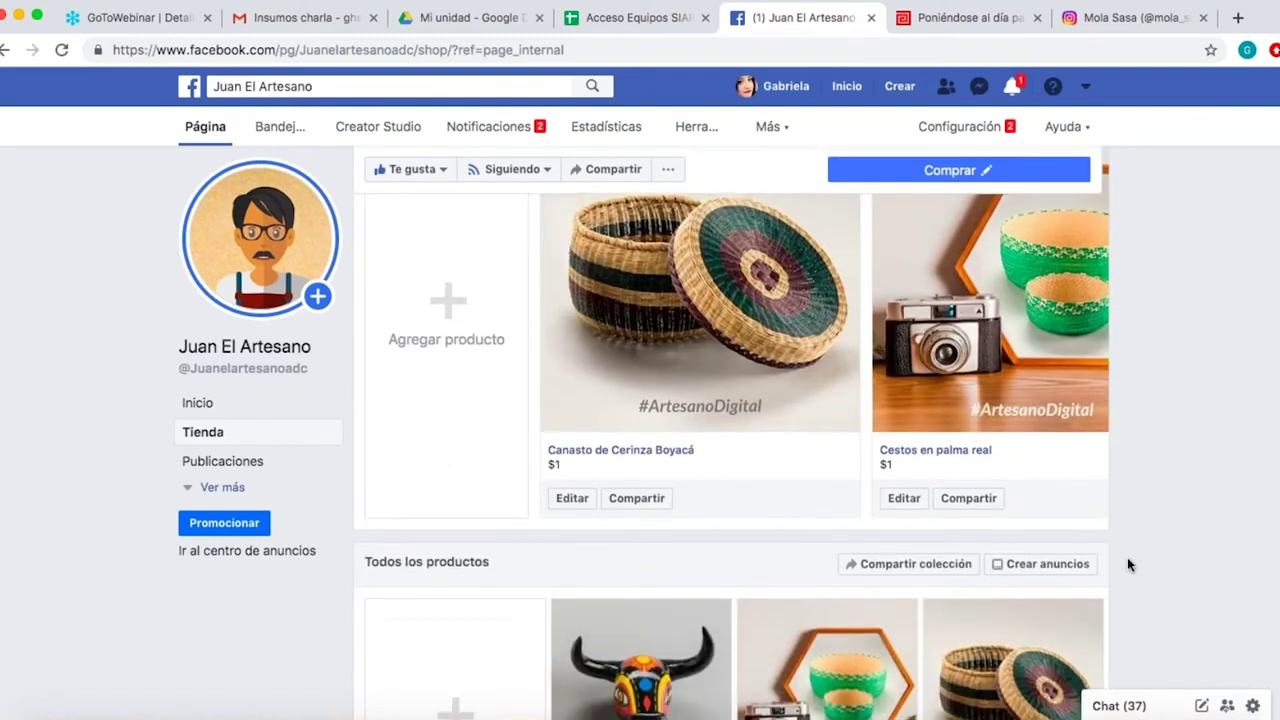
scroll(1127, 565, down, 4)
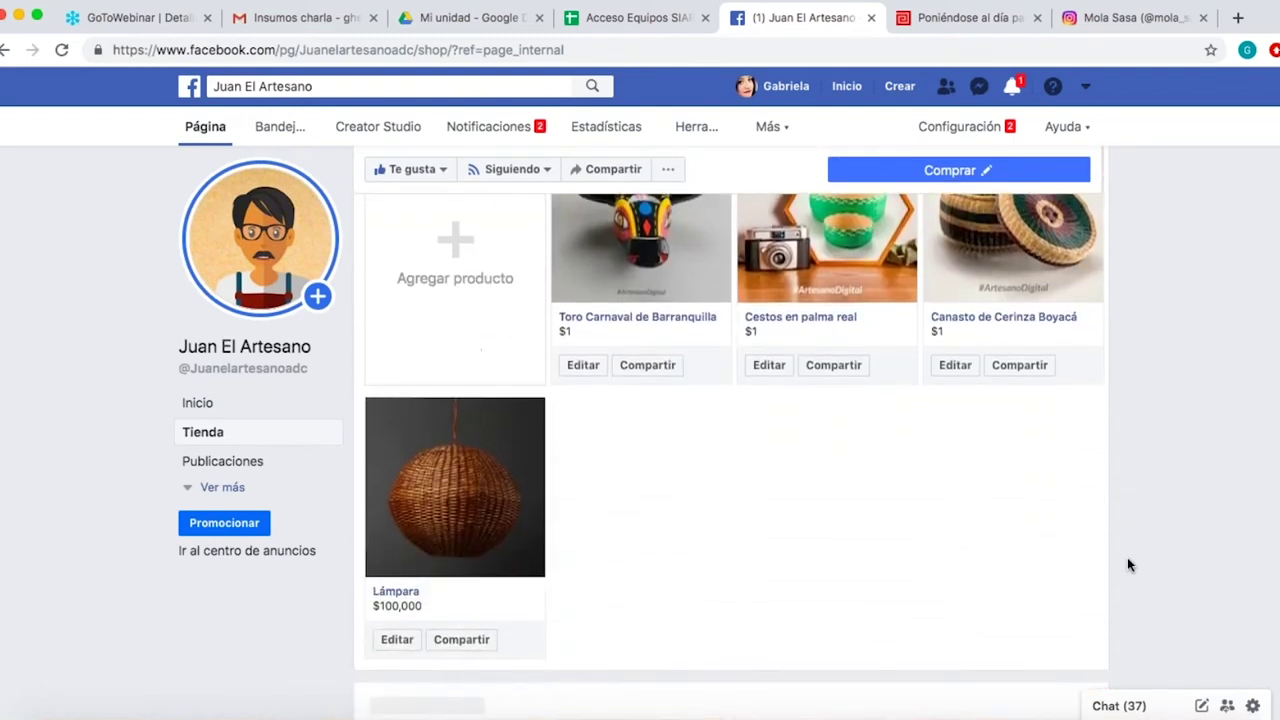
Compare the products in the Prueba Artesano Digital collection with those under Todos los productos.
scroll(1127, 565, up, 2)
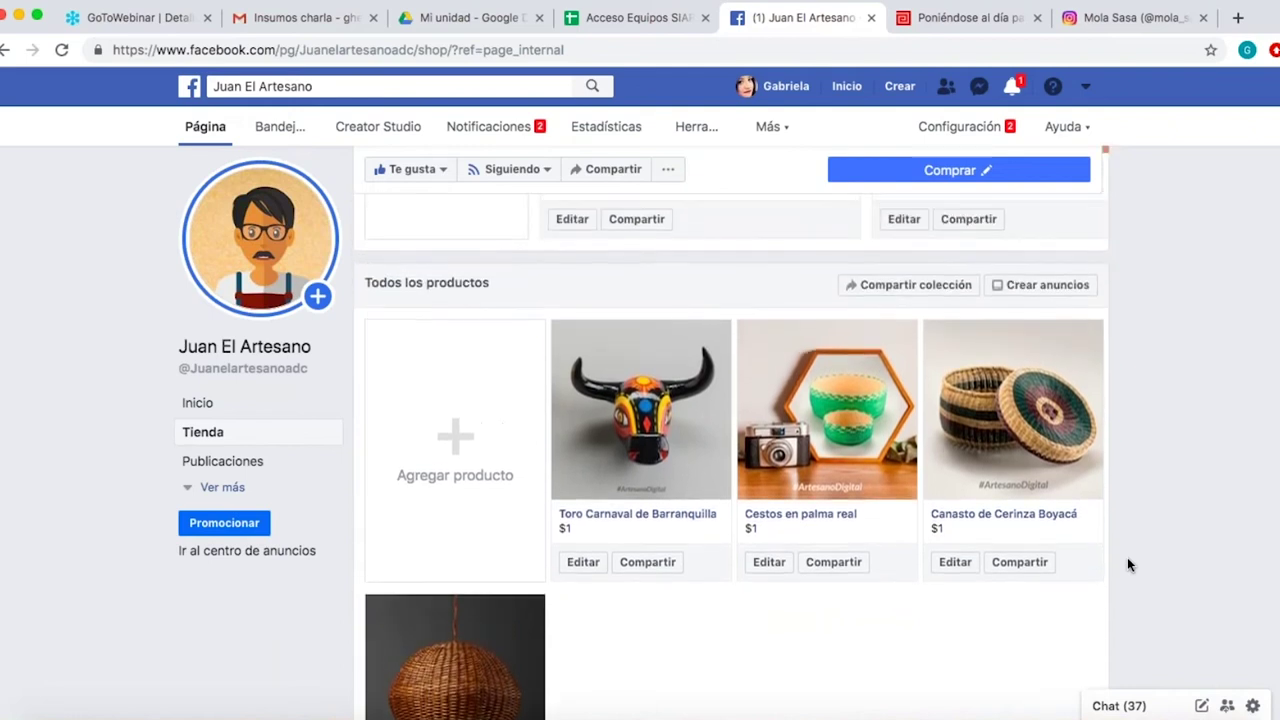
scroll(1127, 565, up, 3)
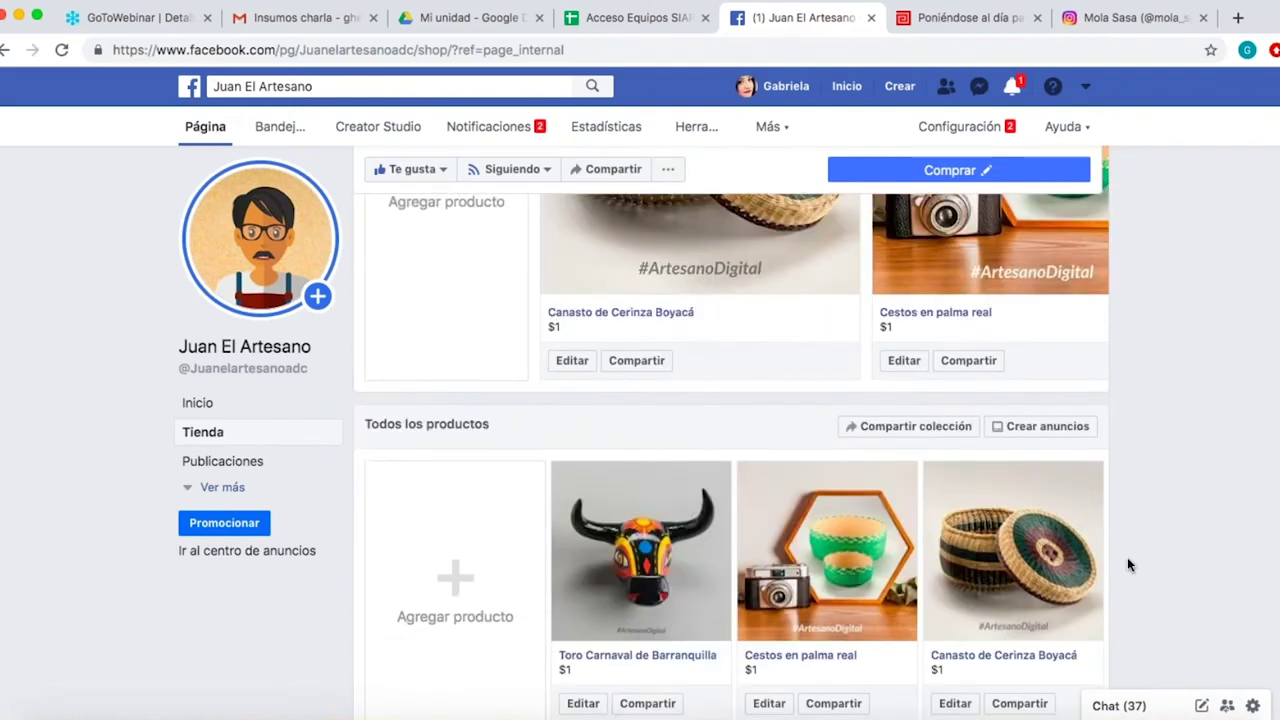
scroll(1127, 565, up, 2)
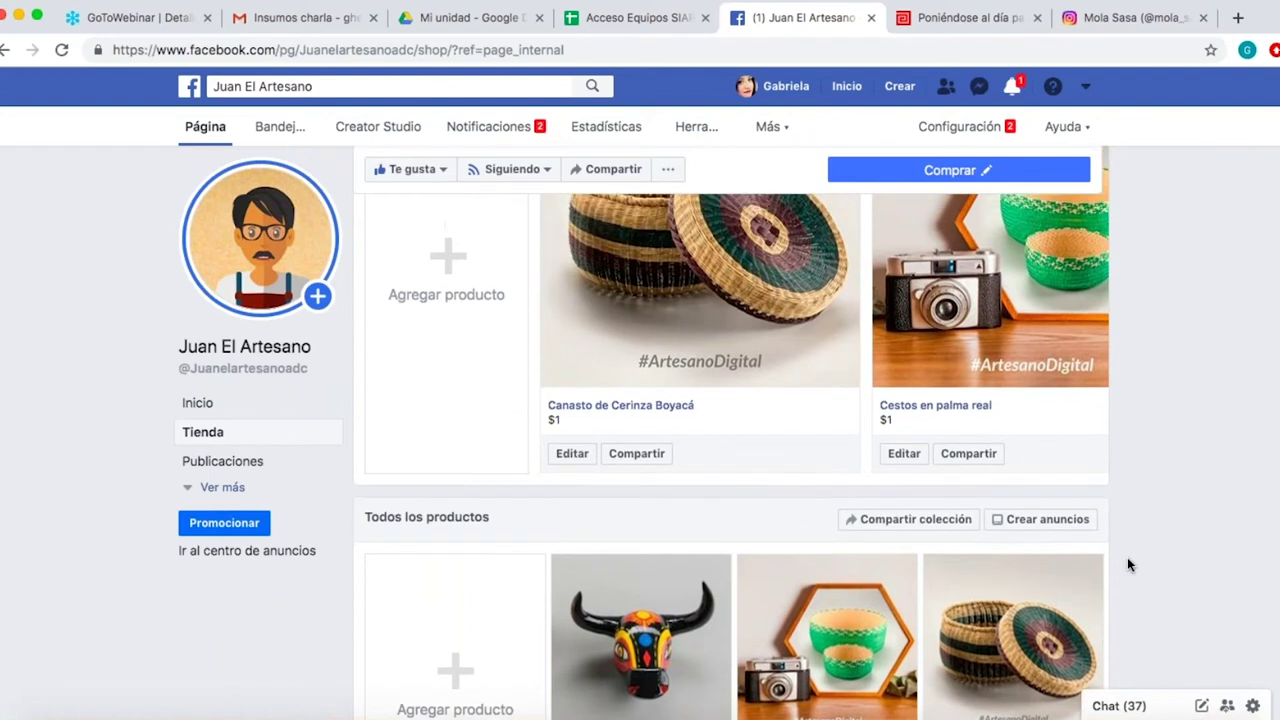
scroll(1127, 565, down, 3)
scroll(1127, 565, up, 2)
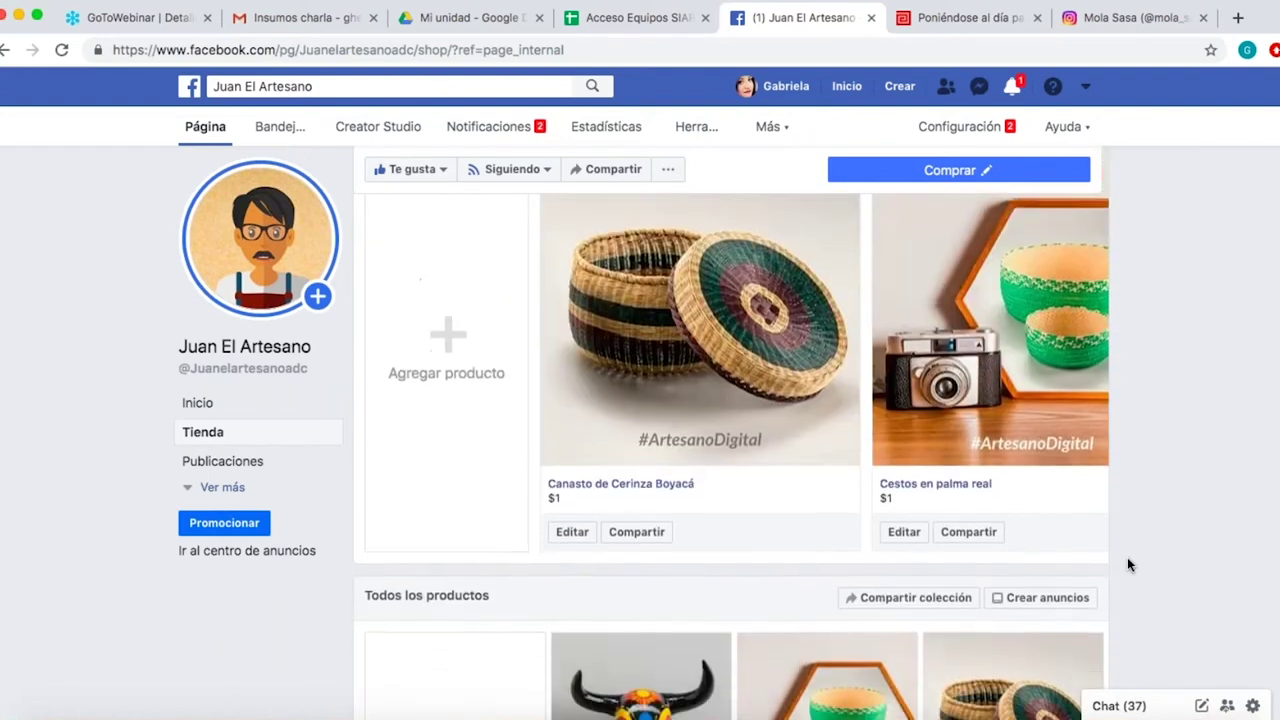
scroll(1127, 565, down, 4)
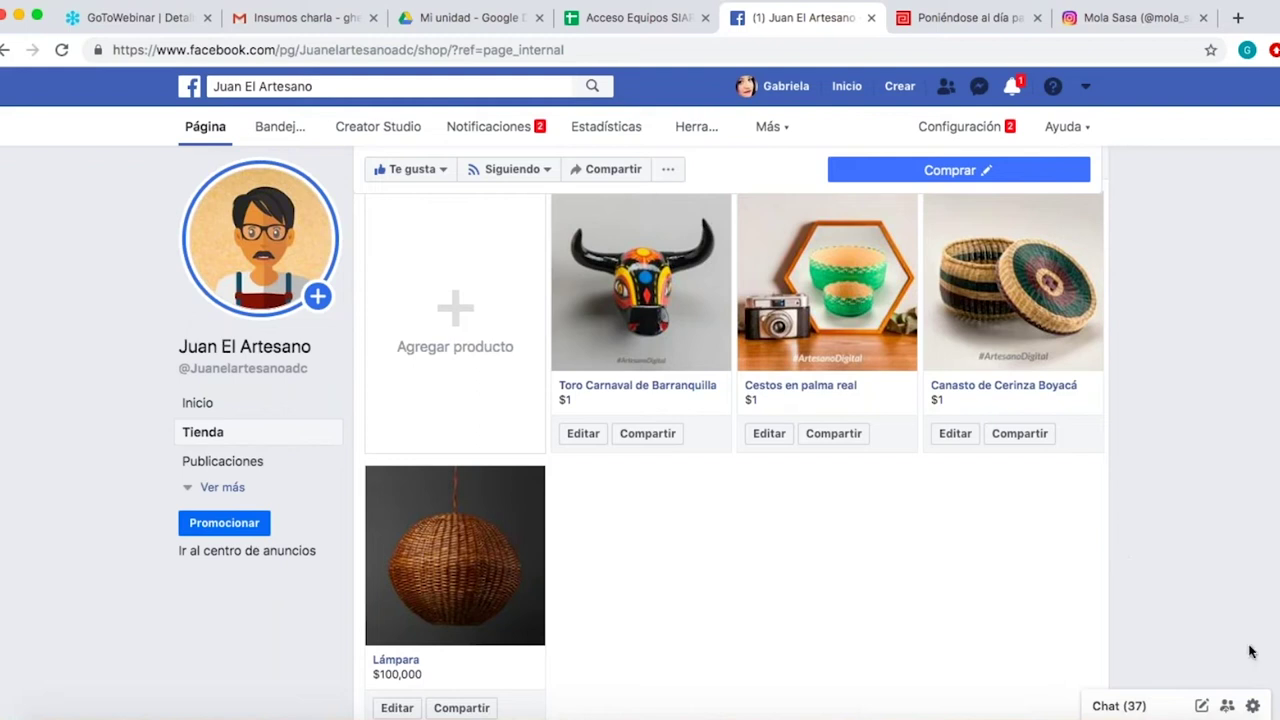
scroll(1007, 681, down, 2)
scroll(1007, 681, up, 4)
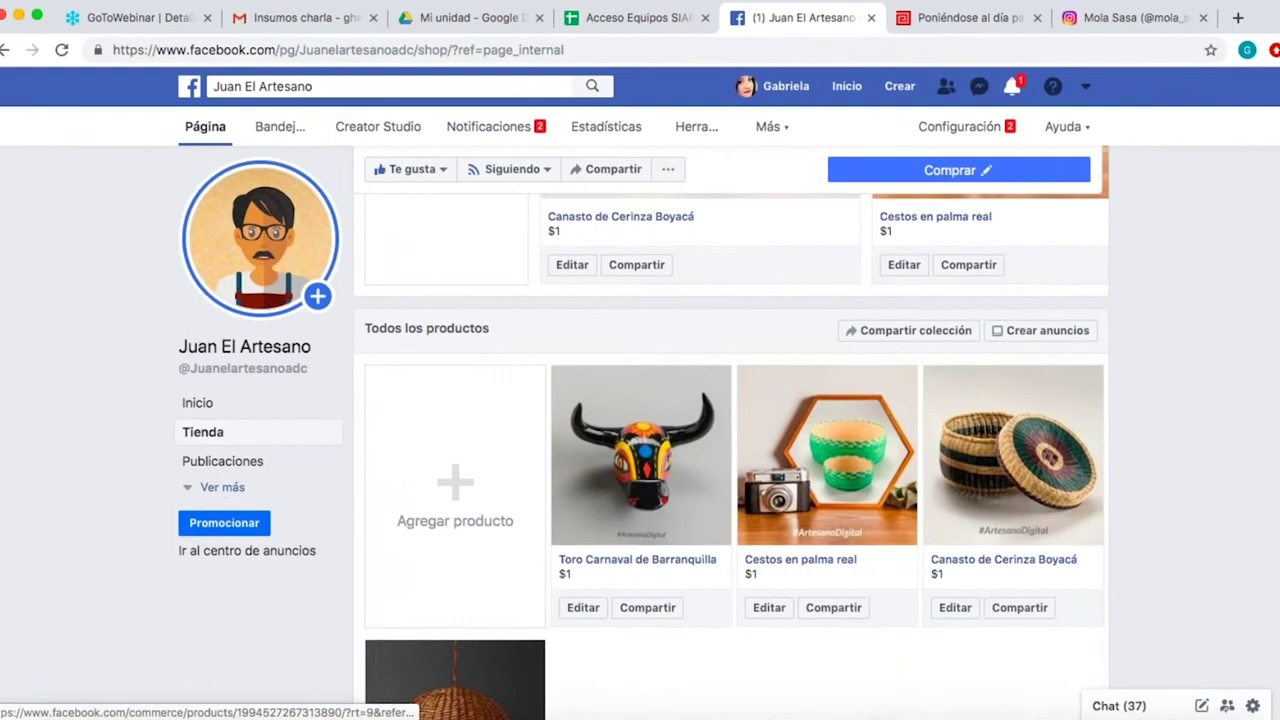
scroll(705, 483, up, 2)
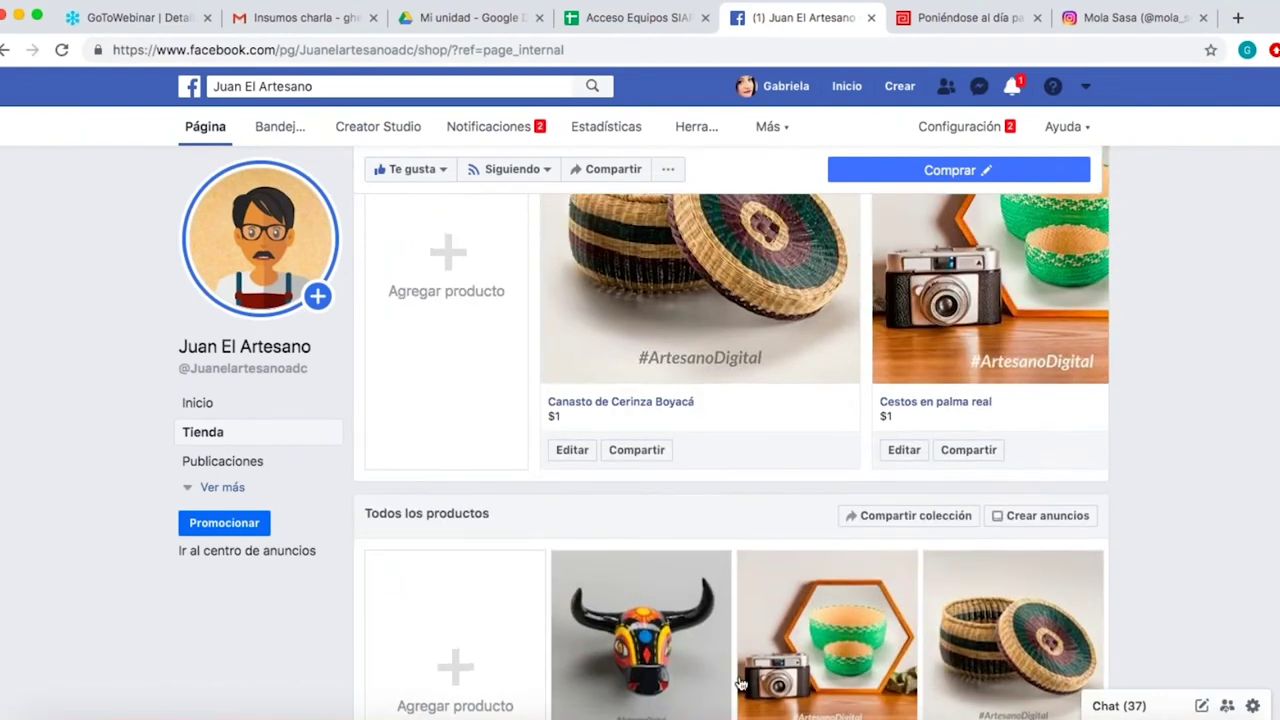
scroll(687, 474, up, 3)
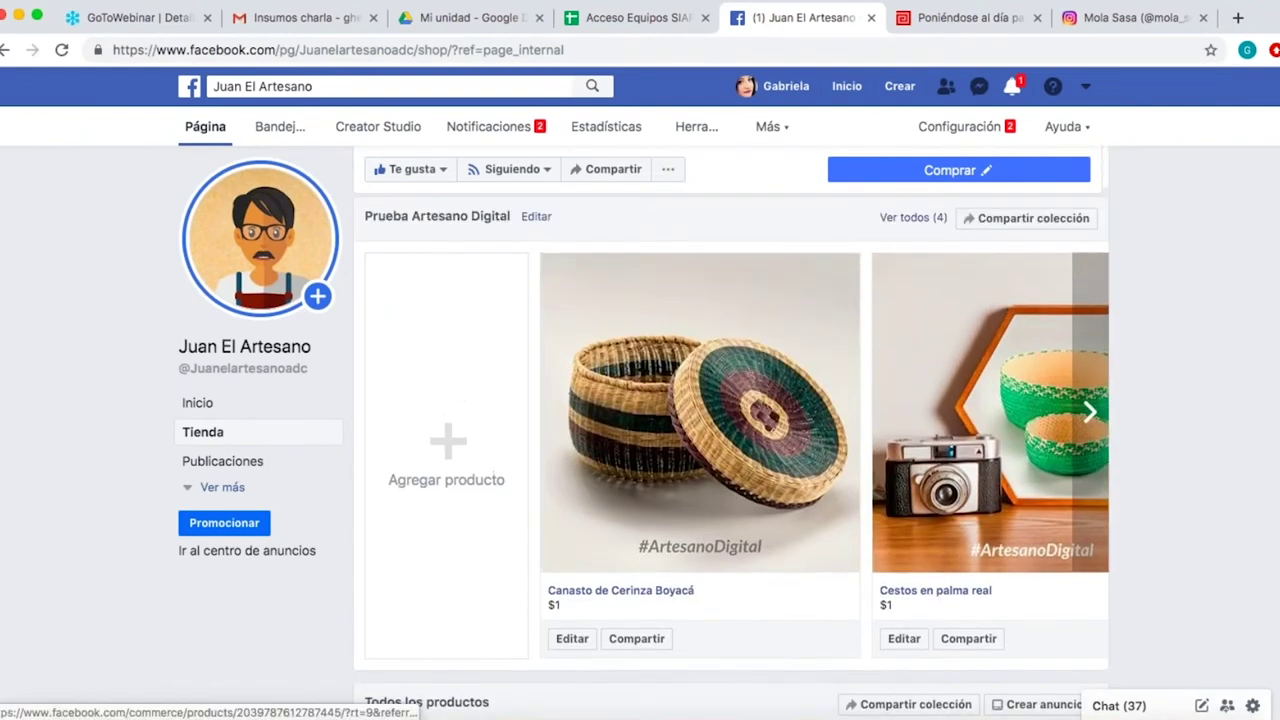
Locate Agregar producto in both product sections, and advance the Prueba Artesano Digital collection to its further products.
scroll(700, 500, up, 1)
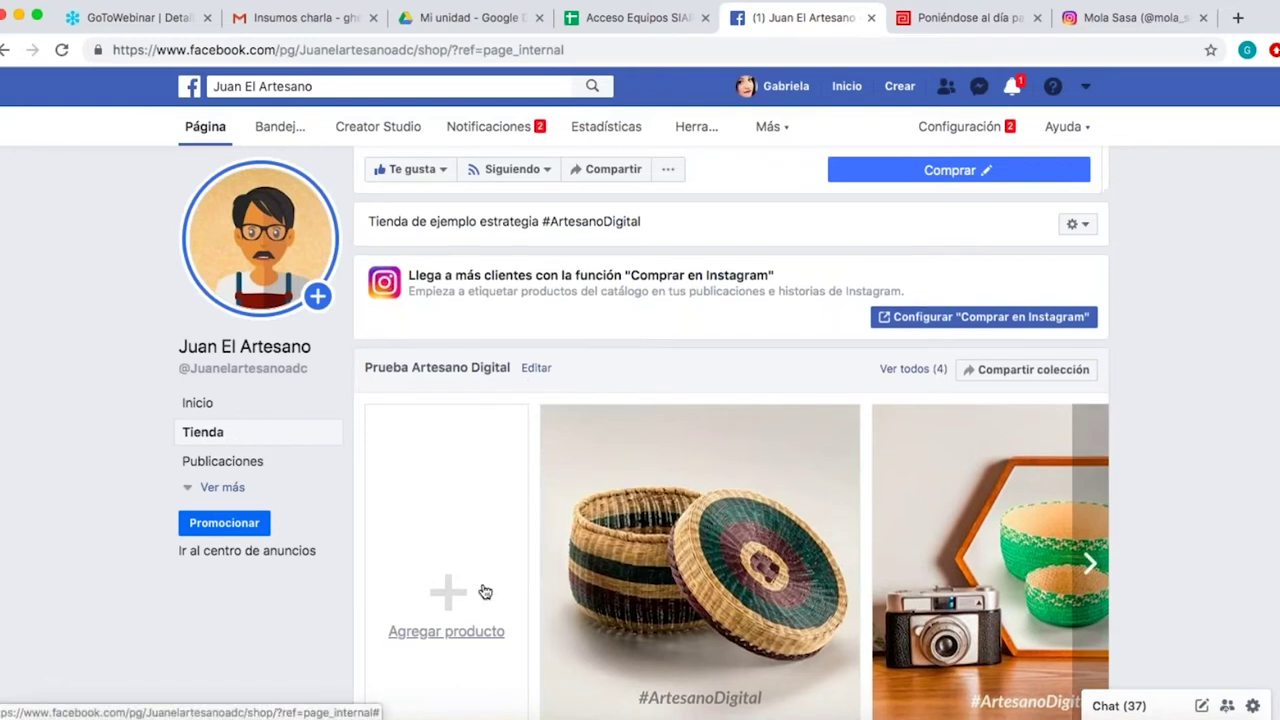
scroll(484, 593, down, 5)
scroll(484, 593, down, 2)
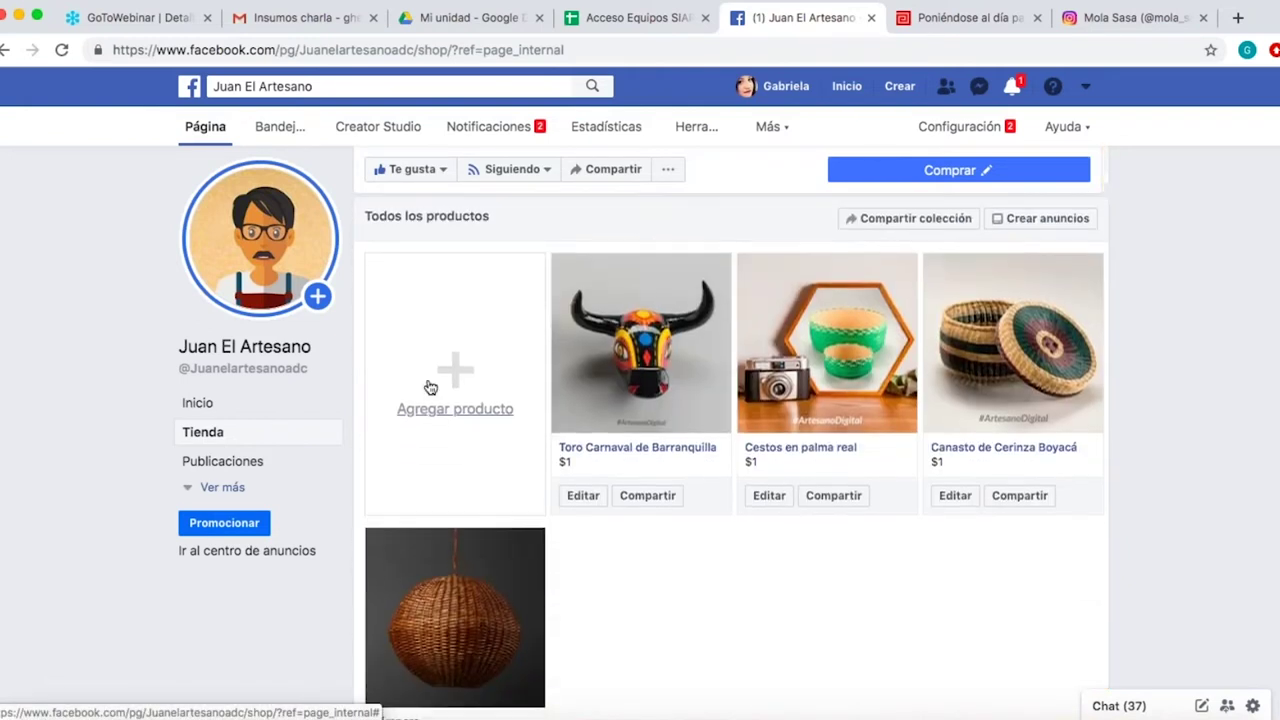
scroll(455, 427, up, 5)
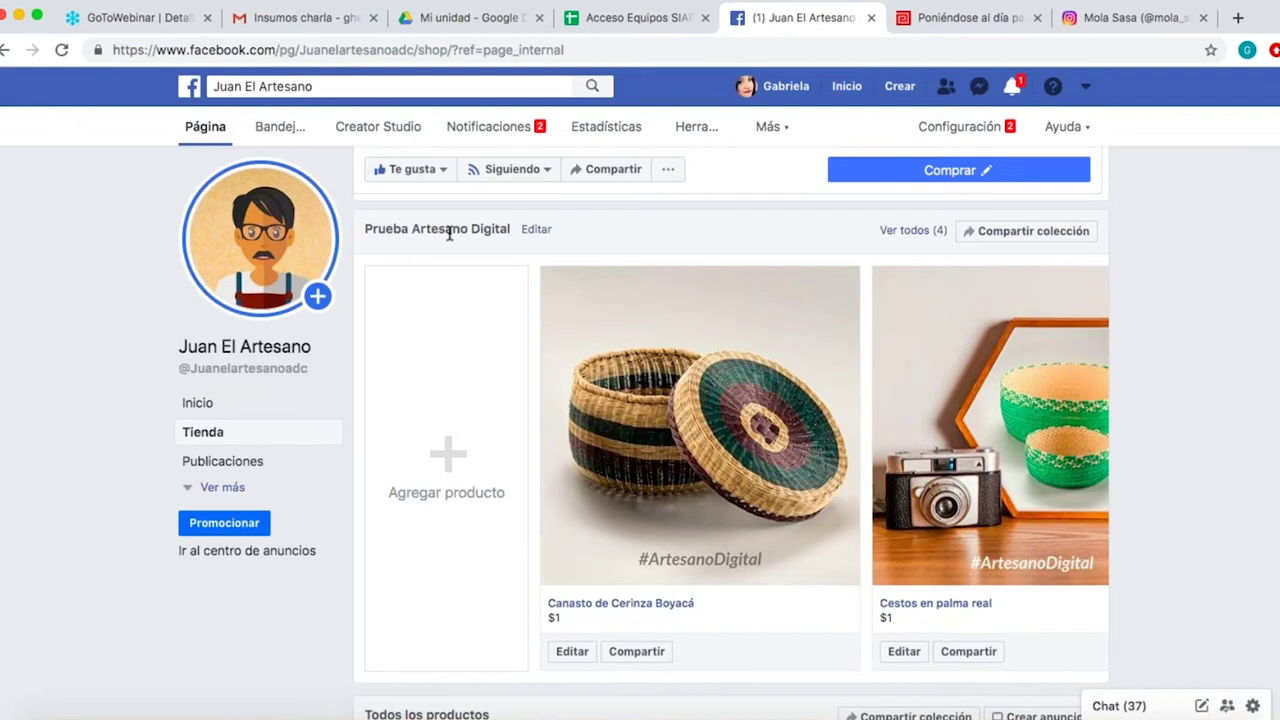
click(1088, 431)
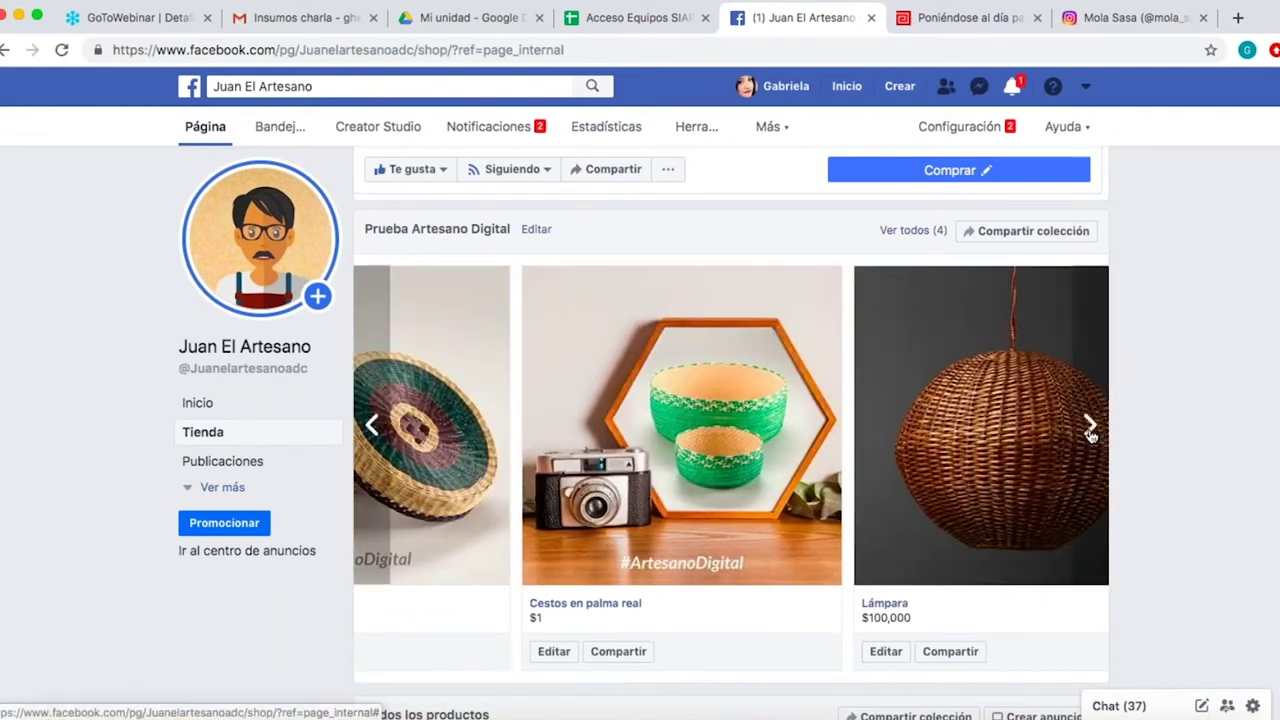
View the detail pages of the Lámpara and Cestos en palma real products in the Prueba Artesano Digital collection, closing each one.
click(1090, 434)
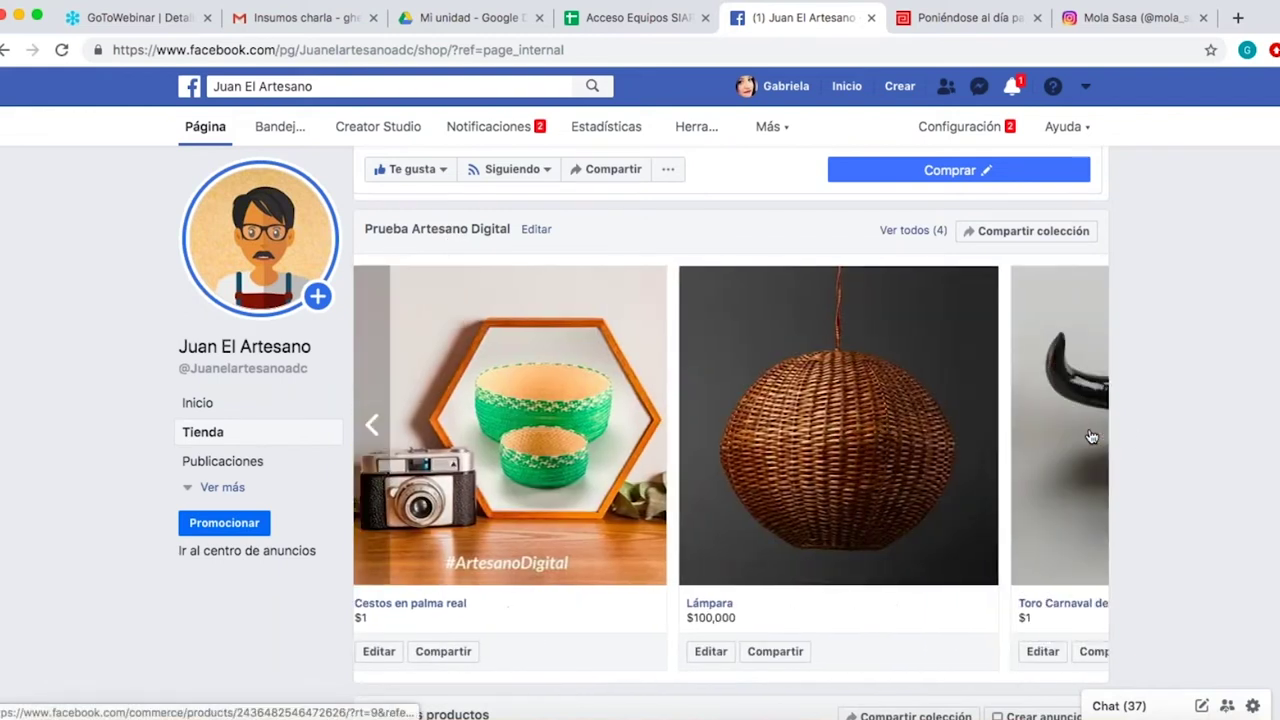
click(773, 435)
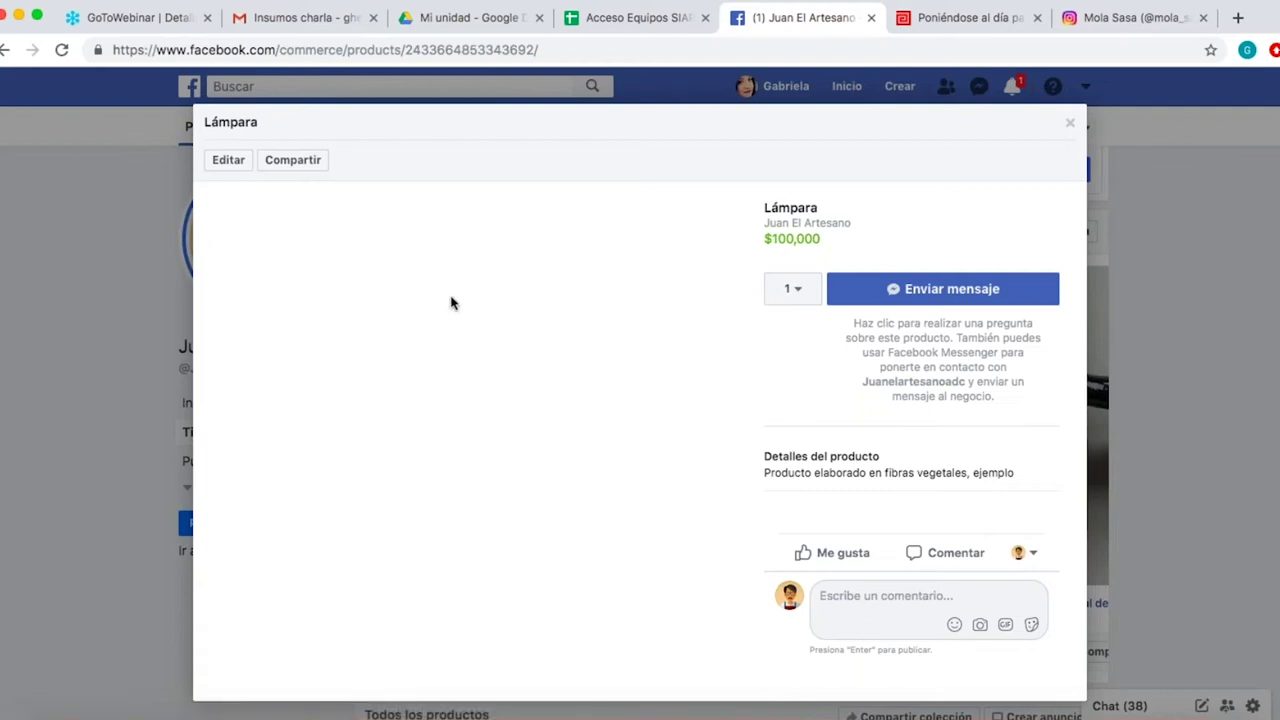
click(1069, 127)
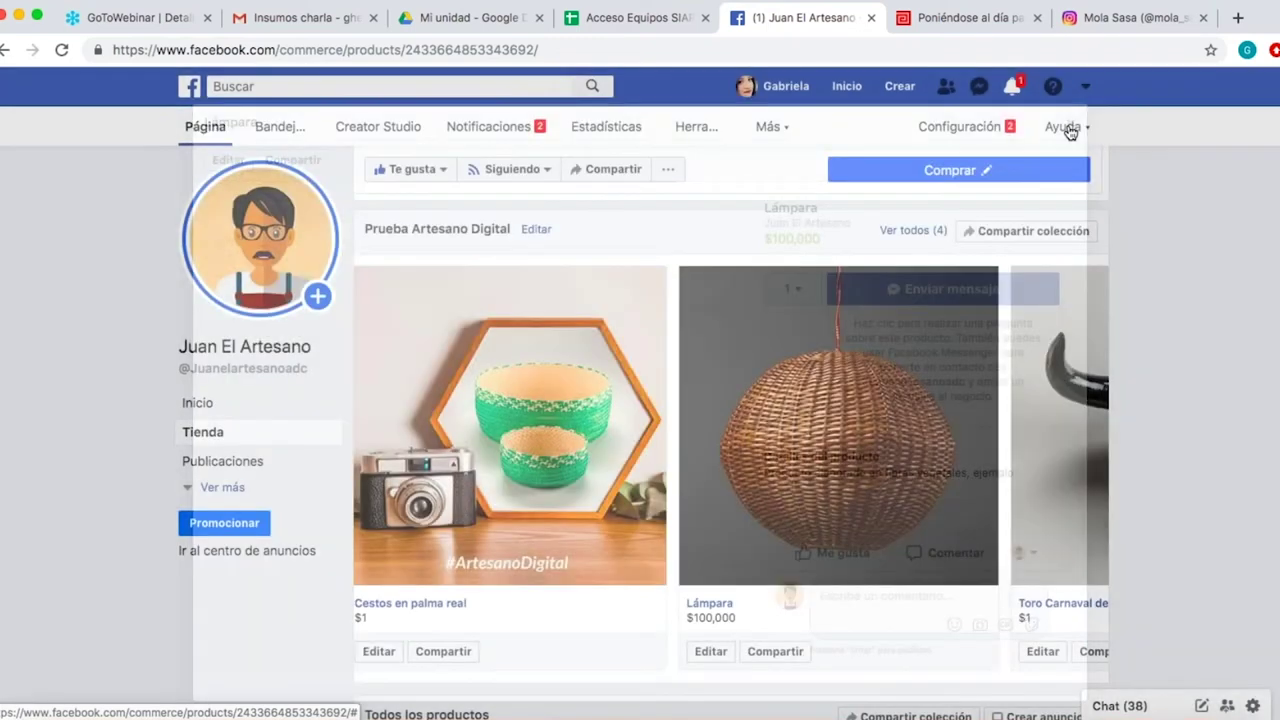
click(520, 420)
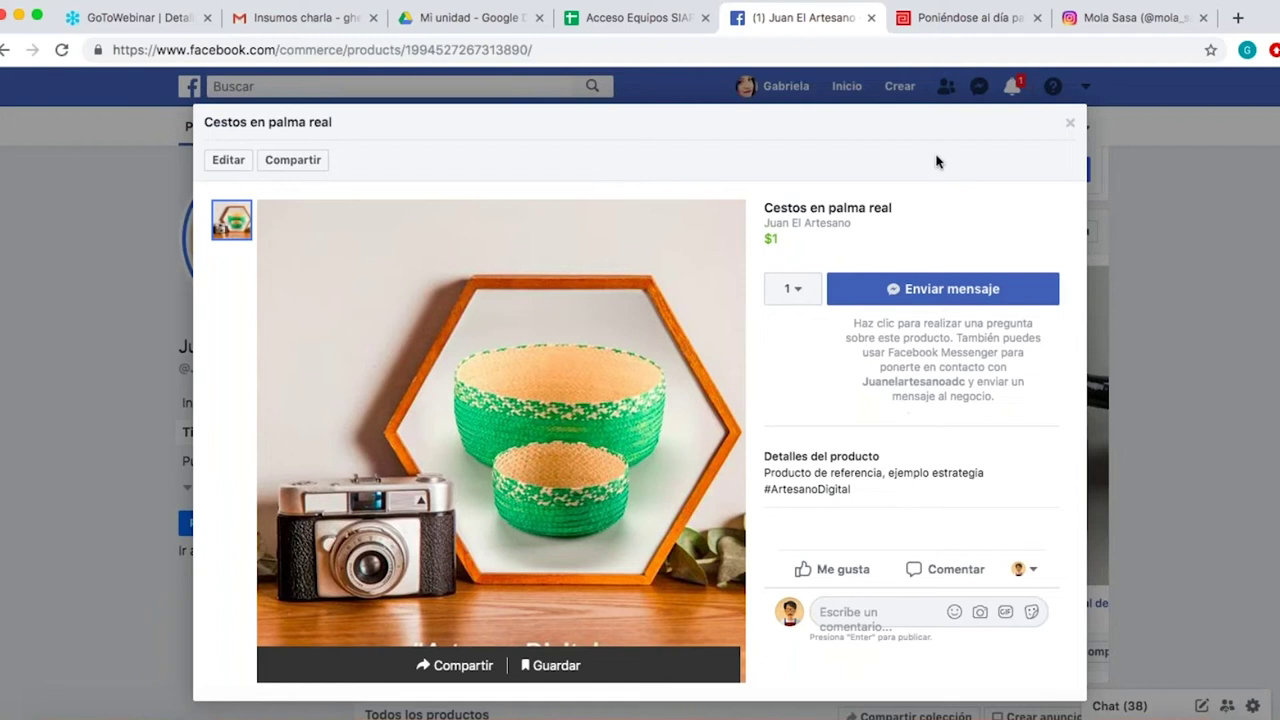
click(1071, 128)
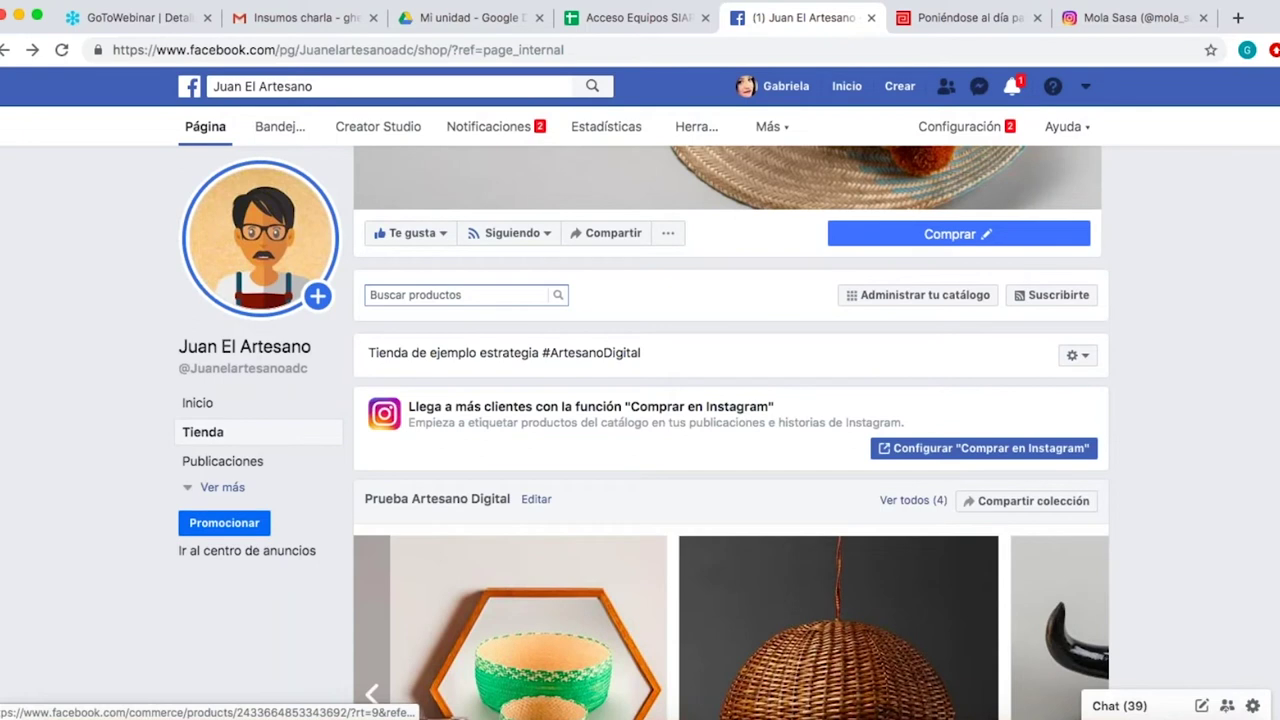
Review the Tienda page from the cover image through the Prueba Artesano Digital collection to all items under Todos los productos.
scroll(730, 430, up, 2)
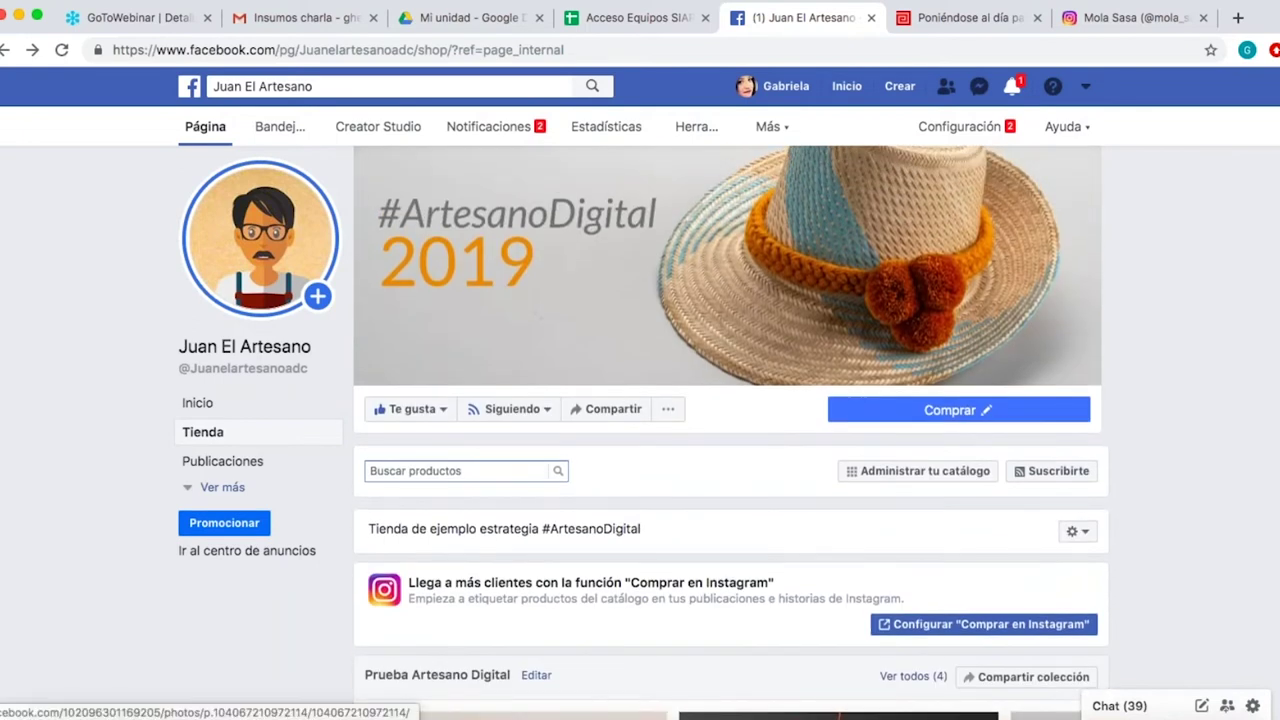
scroll(730, 430, down, 2)
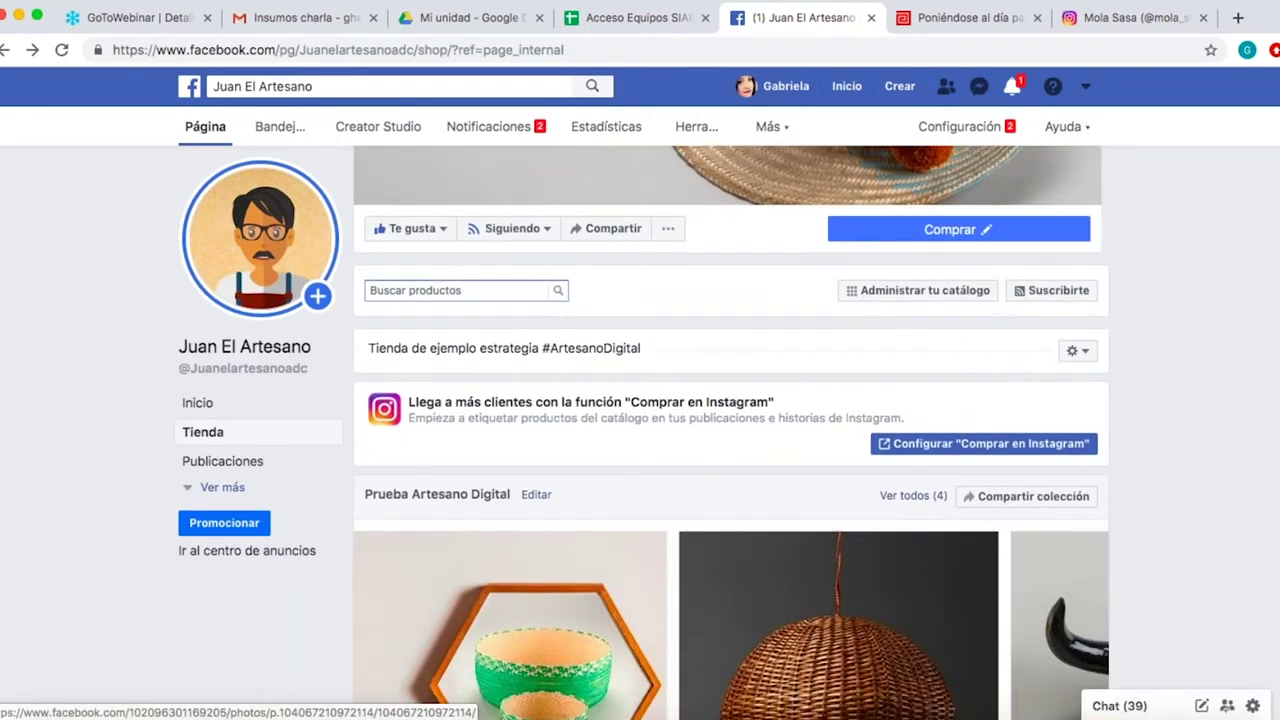
scroll(731, 432, down, 1)
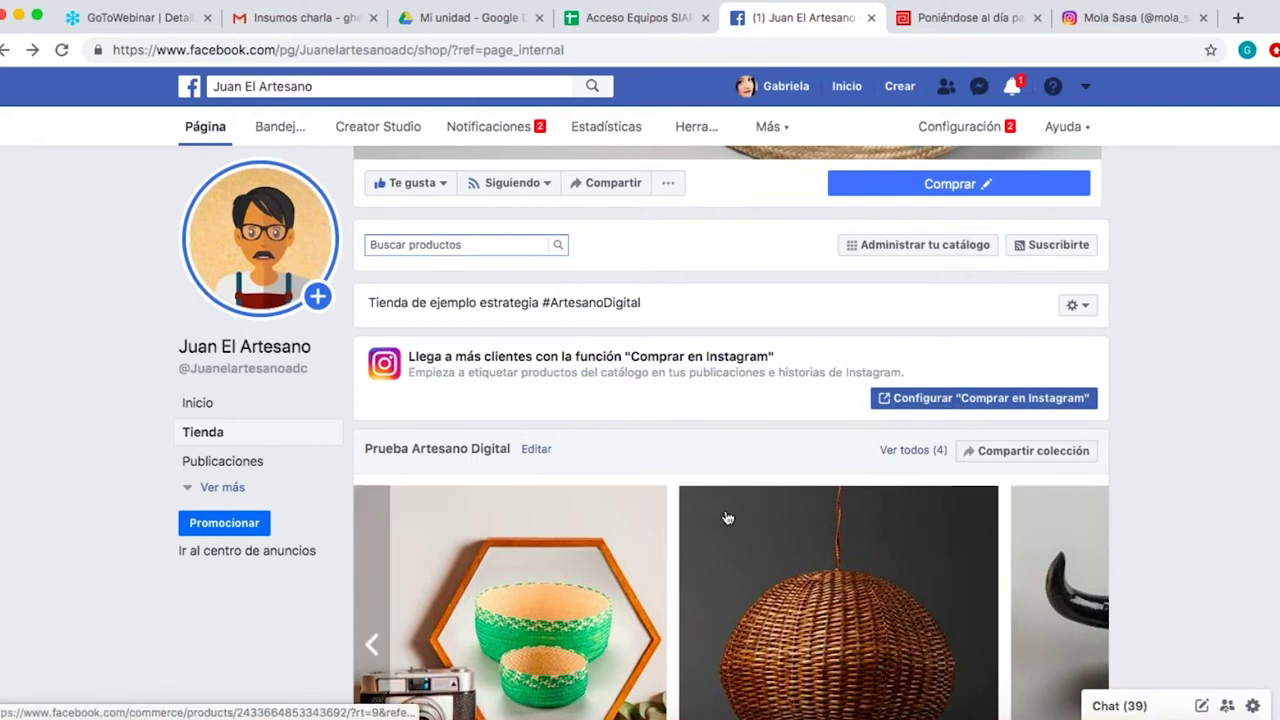
scroll(725, 510, down, 2)
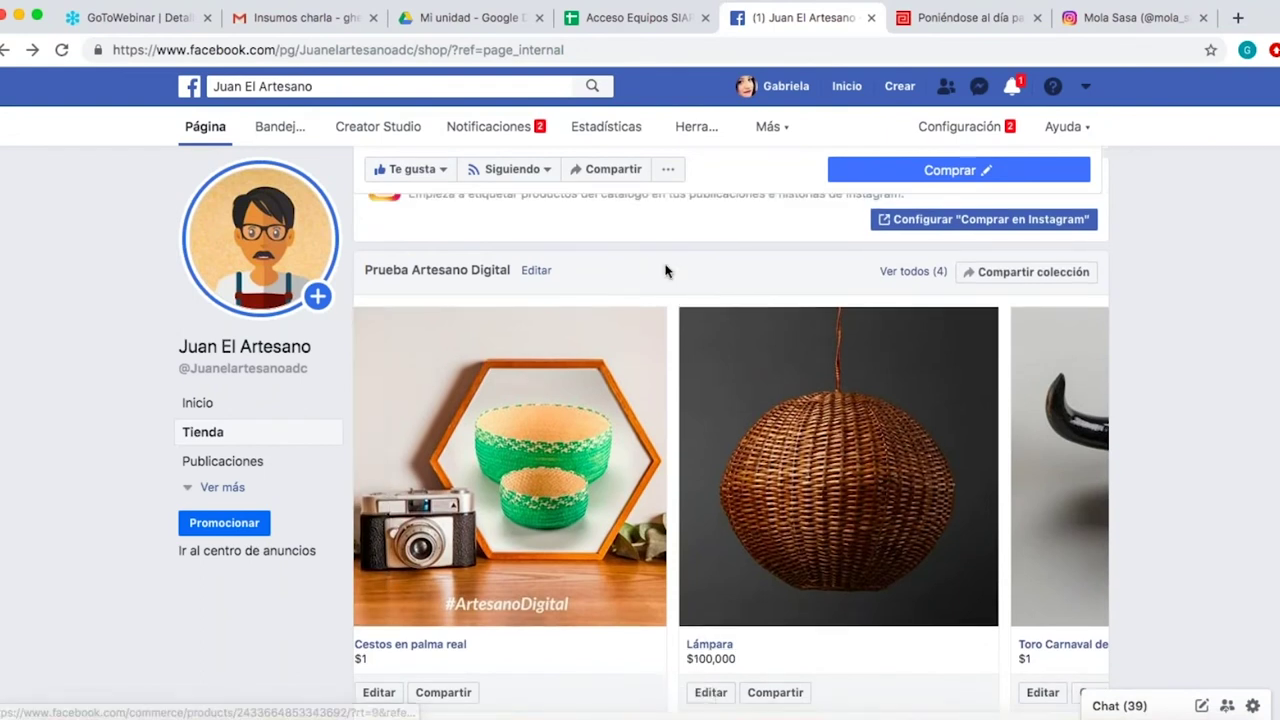
scroll(668, 272, up, 2)
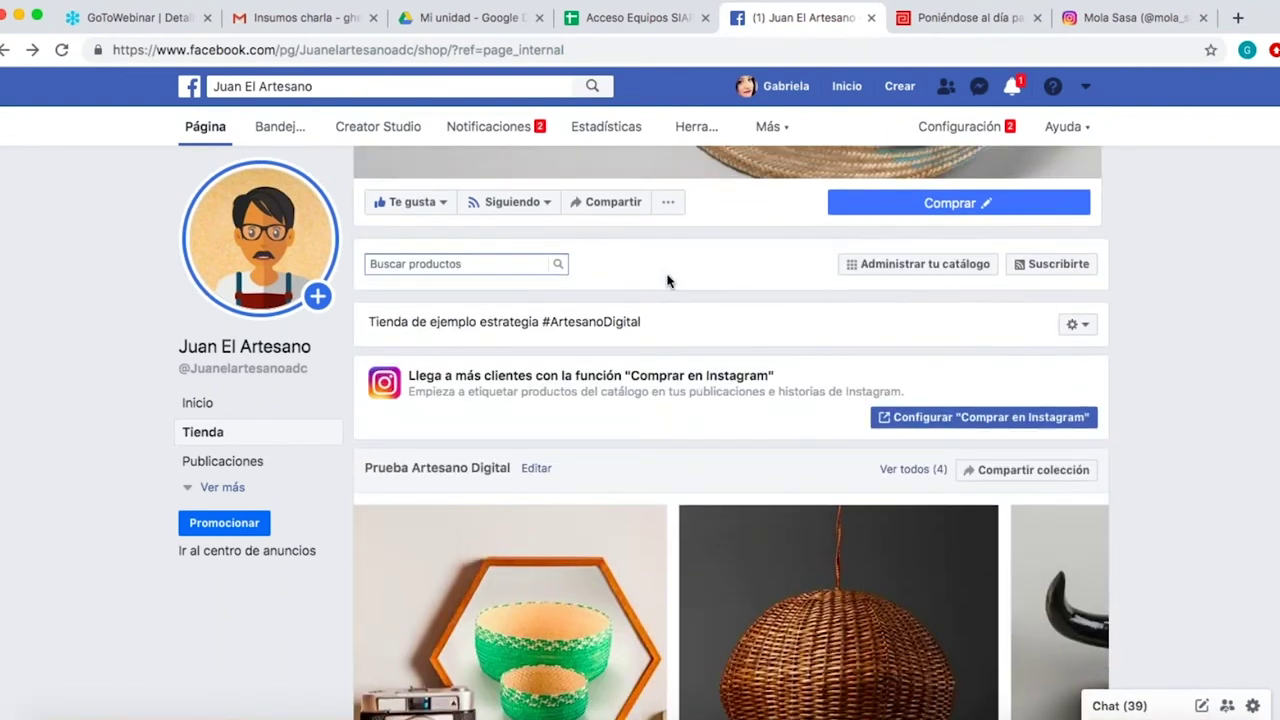
scroll(510, 620, down, 5)
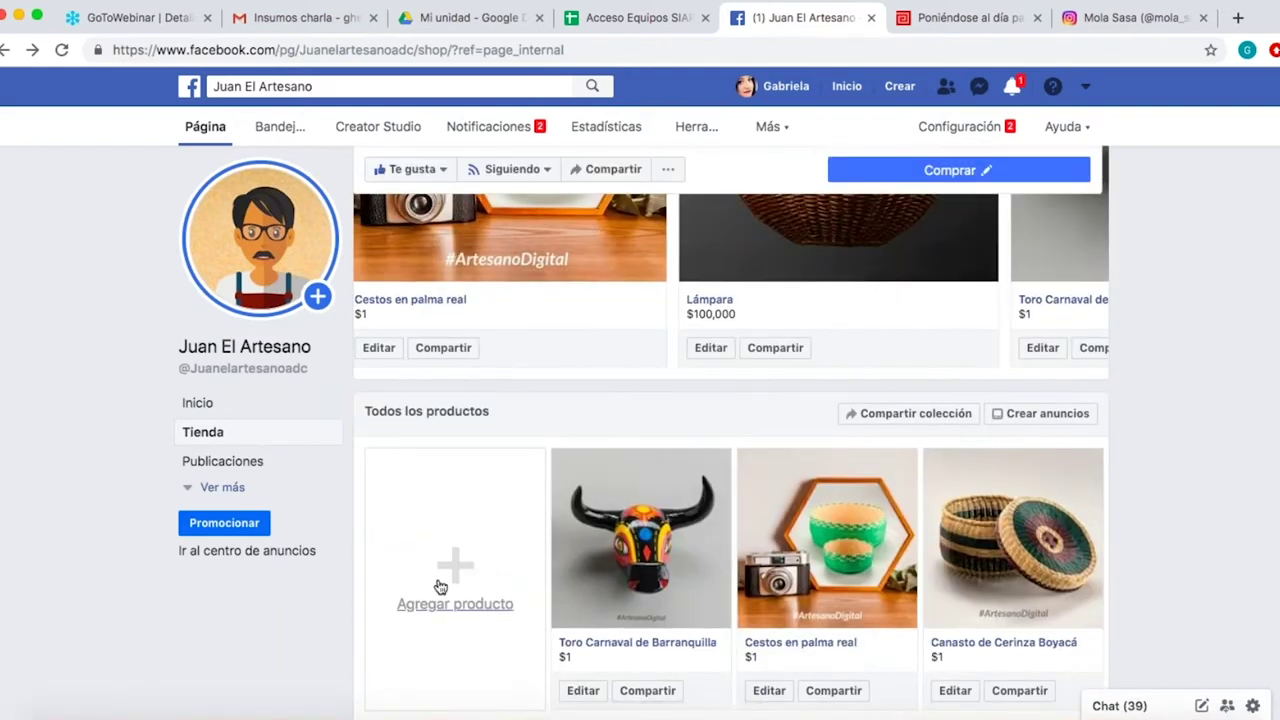
scroll(640, 557, down, 2)
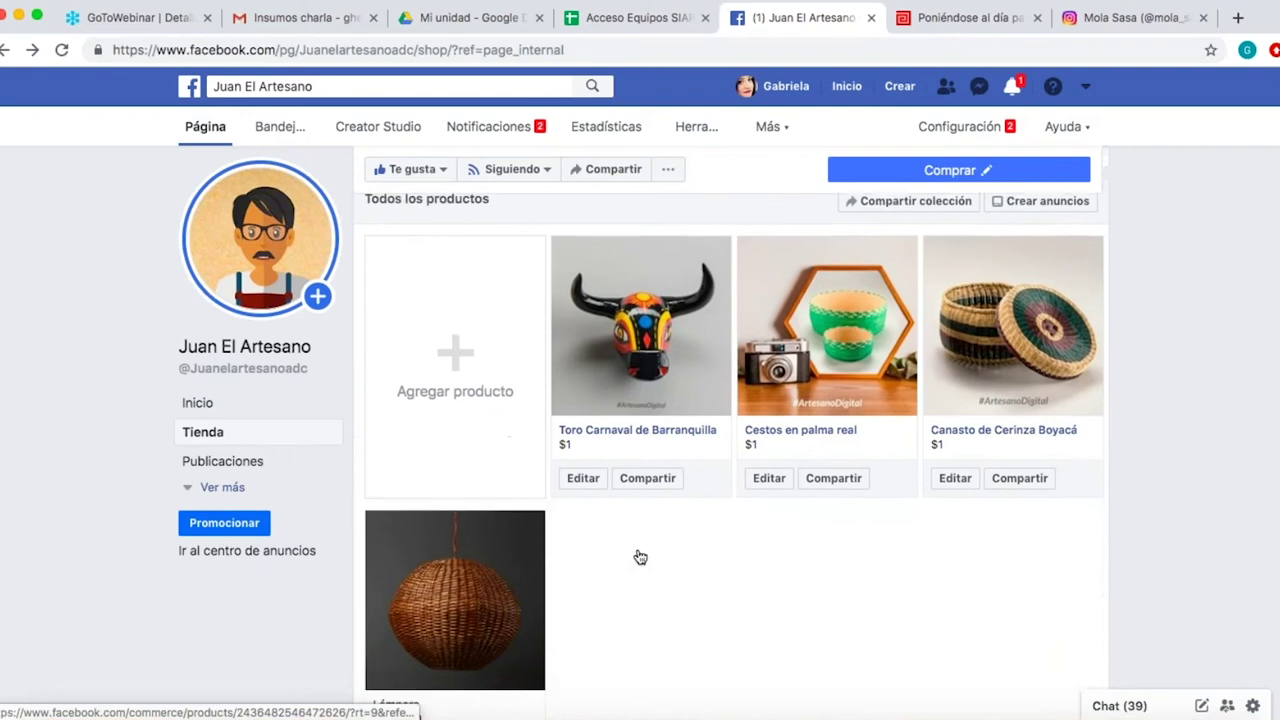
scroll(640, 557, up, 7)
scroll(640, 557, up, 1)
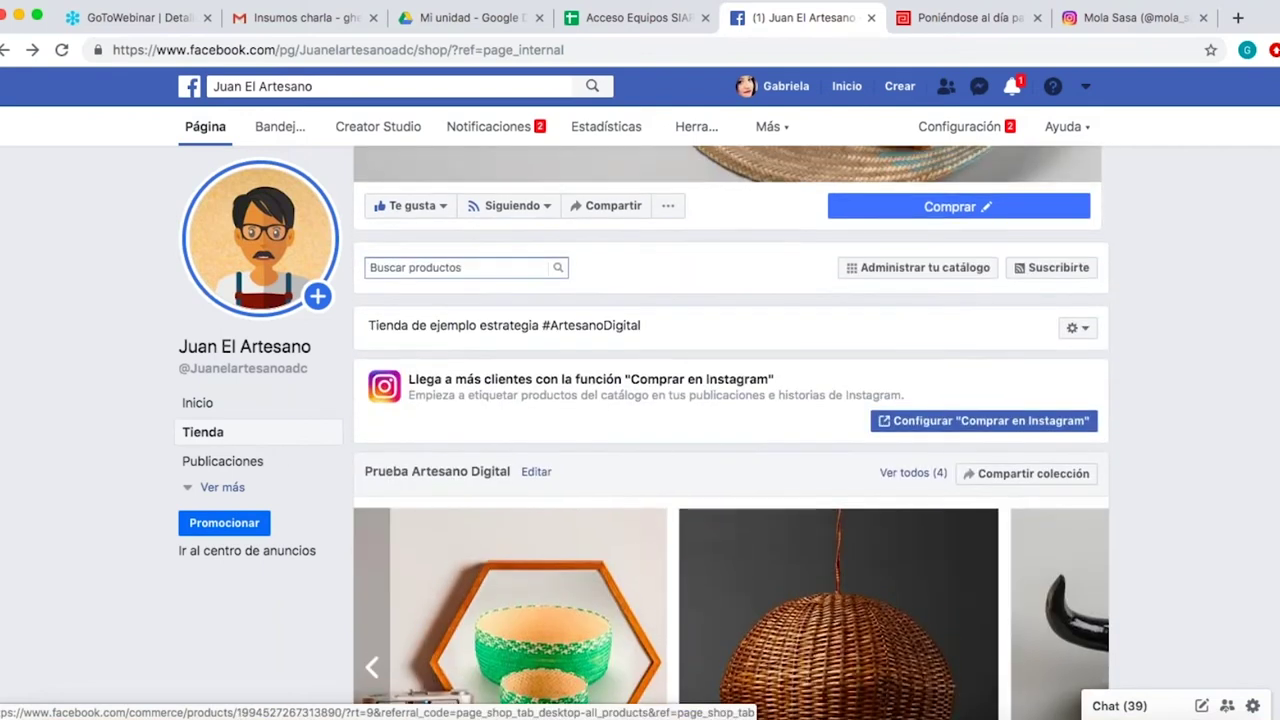
Open the catalogue administration from the Tienda page and look over its active products and product sets.
click(877, 277)
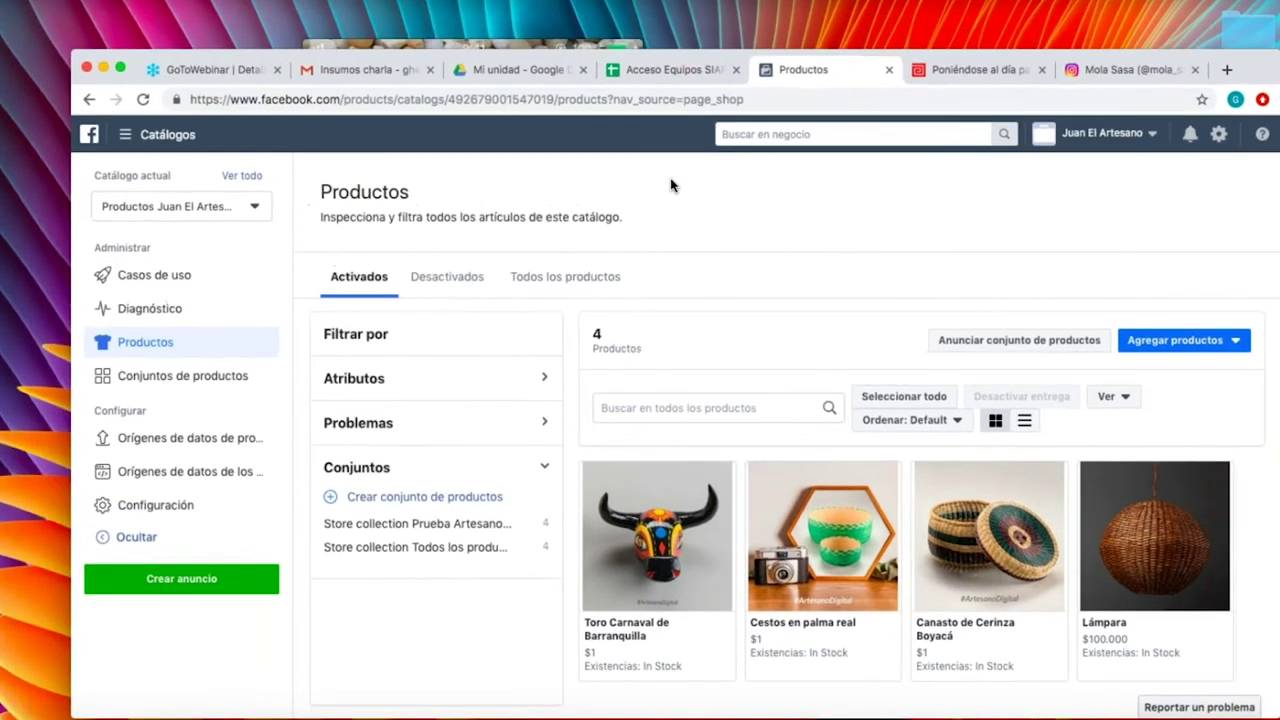
scroll(670, 185, down, 1)
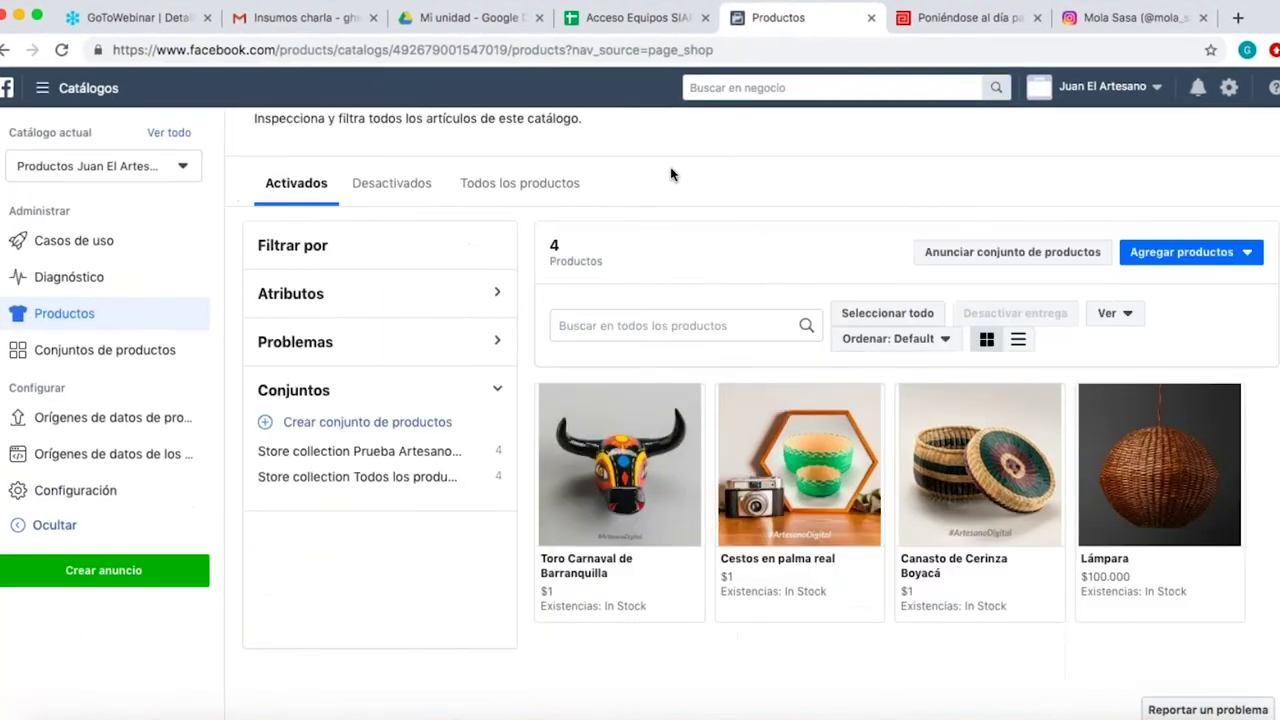
scroll(670, 175, up, 2)
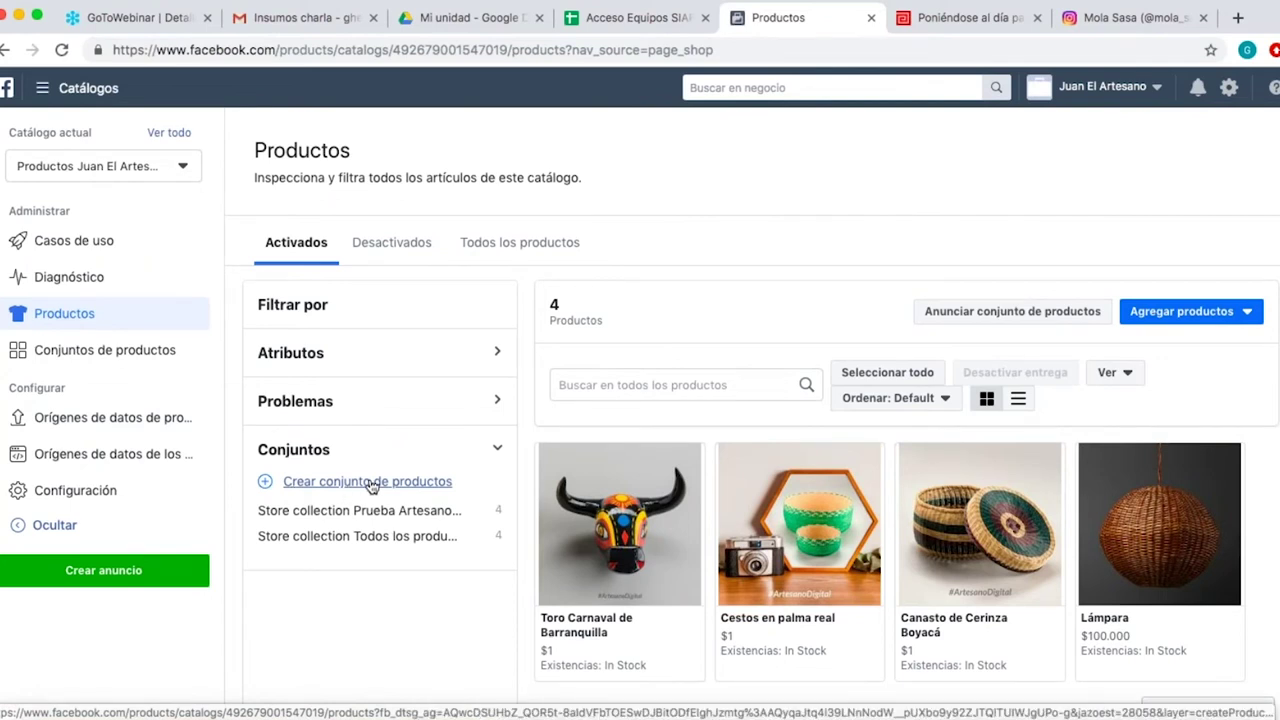
Start adding products from the catalogue's product data sources, using the Add Manually method to reach the product form.
click(128, 418)
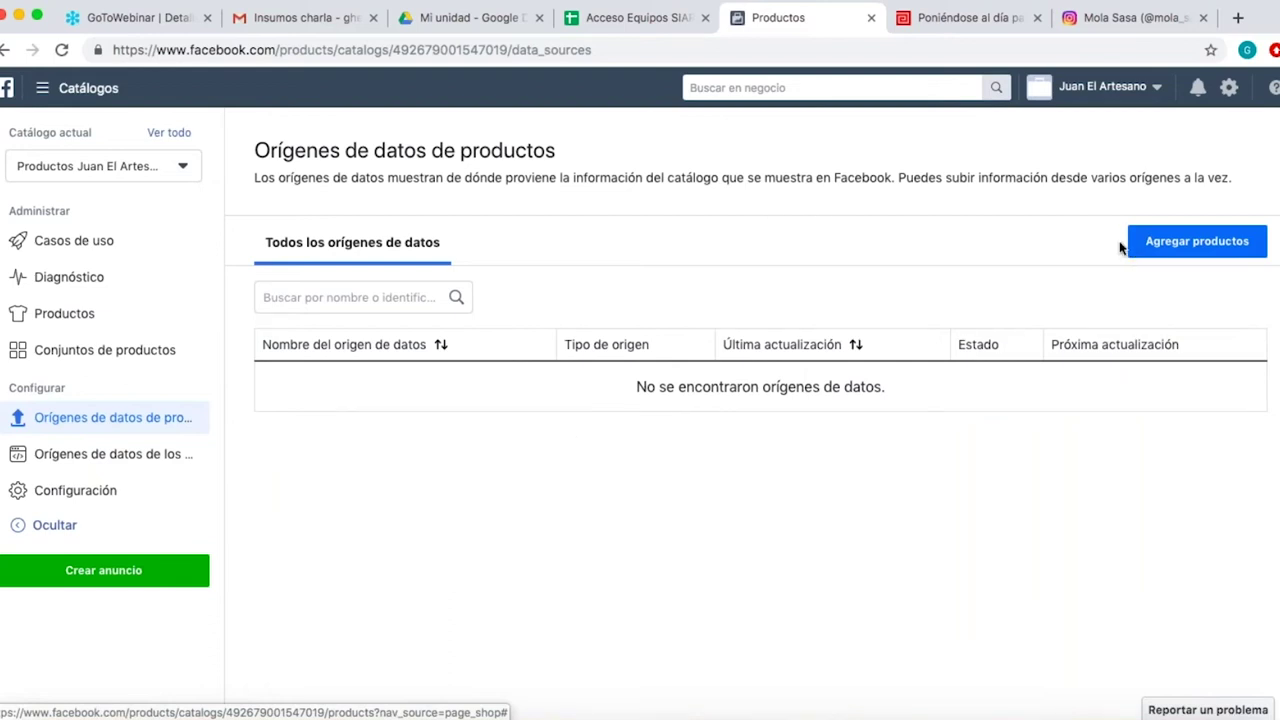
click(1166, 251)
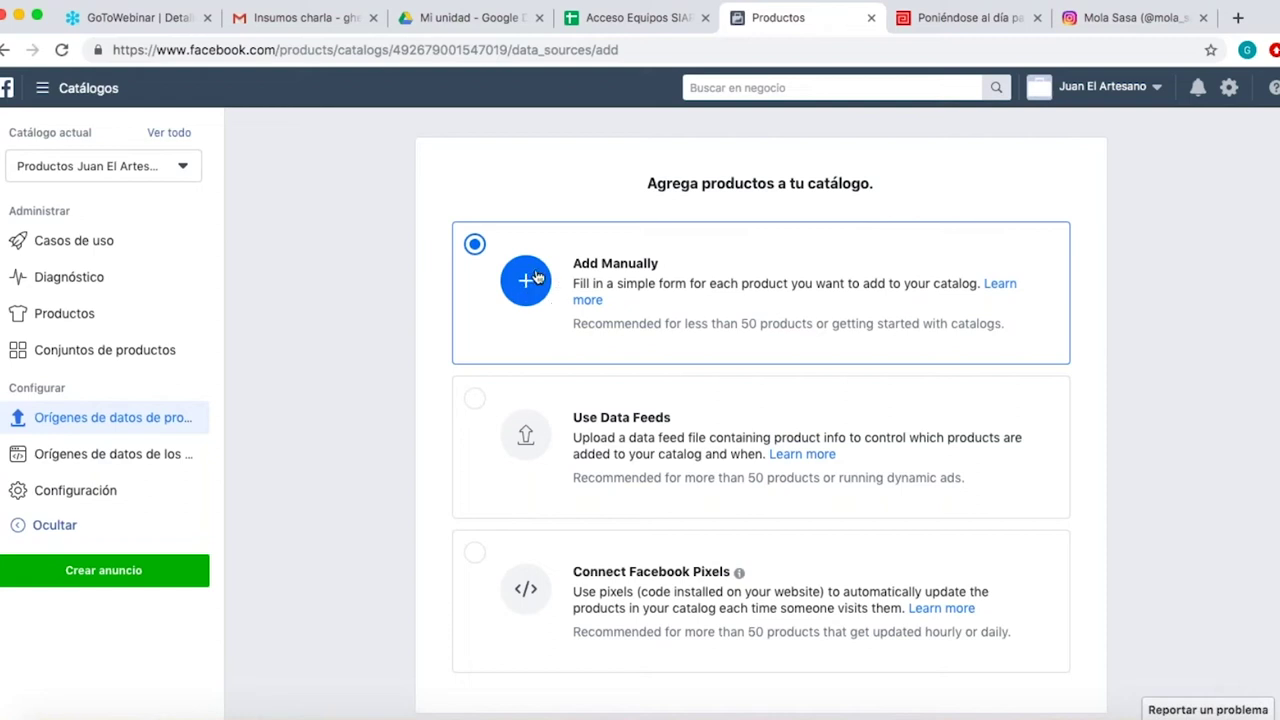
scroll(551, 427, up, 1)
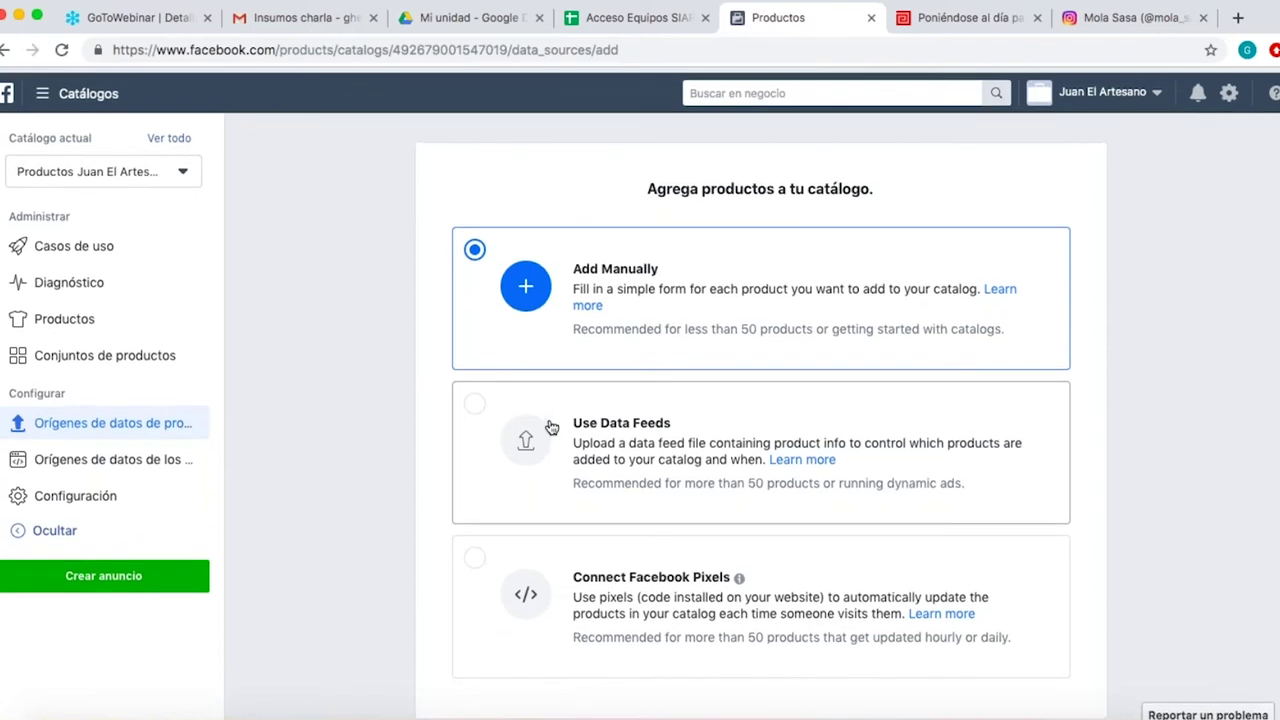
scroll(551, 427, down, 2)
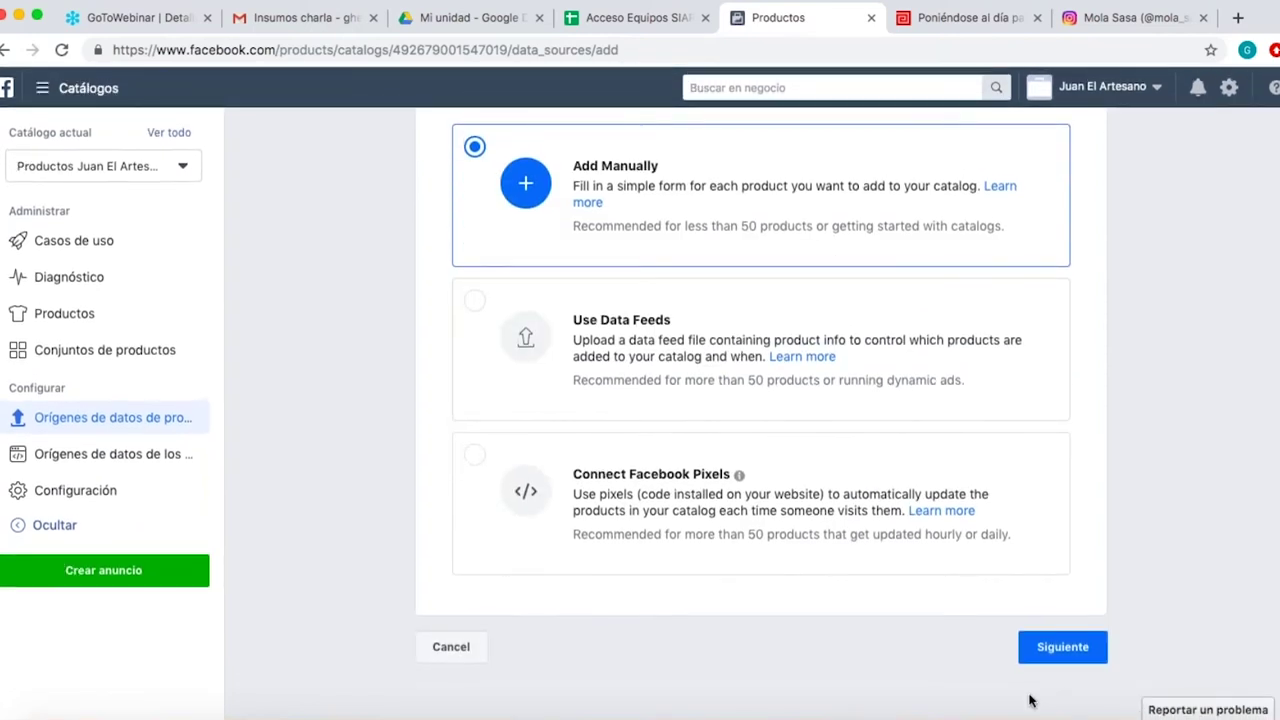
click(1057, 647)
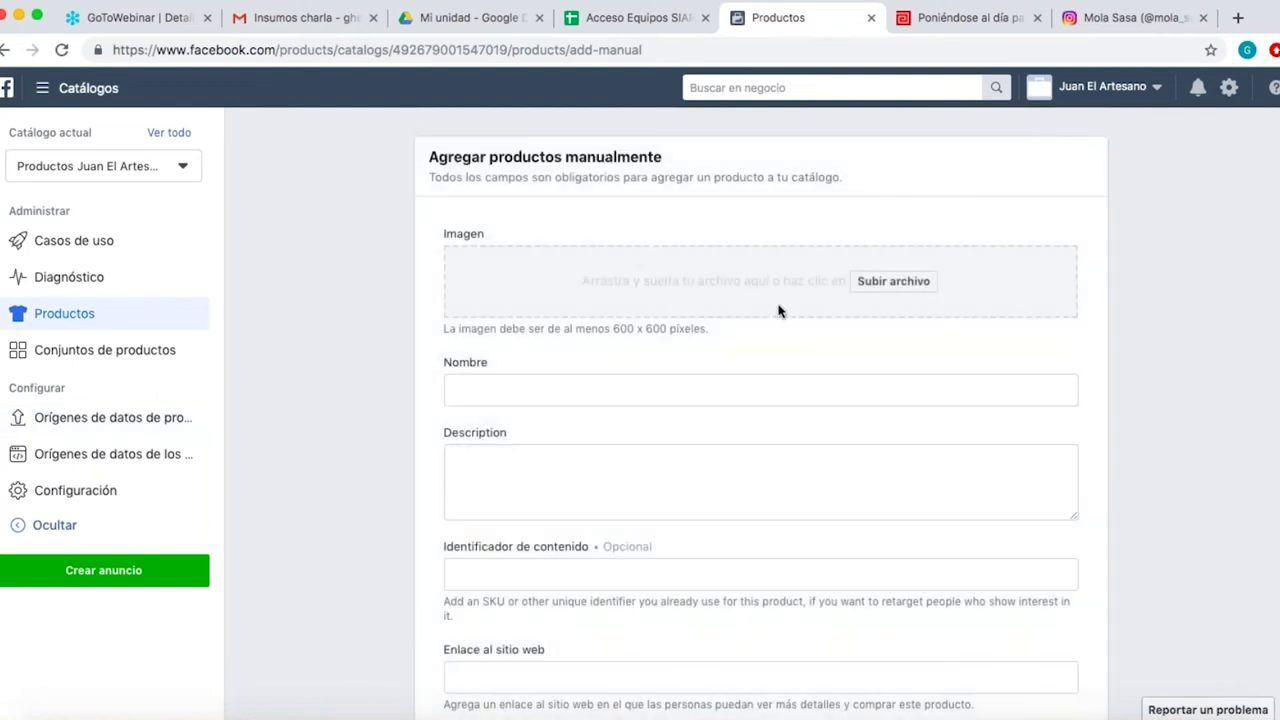
Begin uploading the product's image and preview DSC_7452.JPG in the Selec. 1 folder within escritorio on the Escritorio.
click(881, 289)
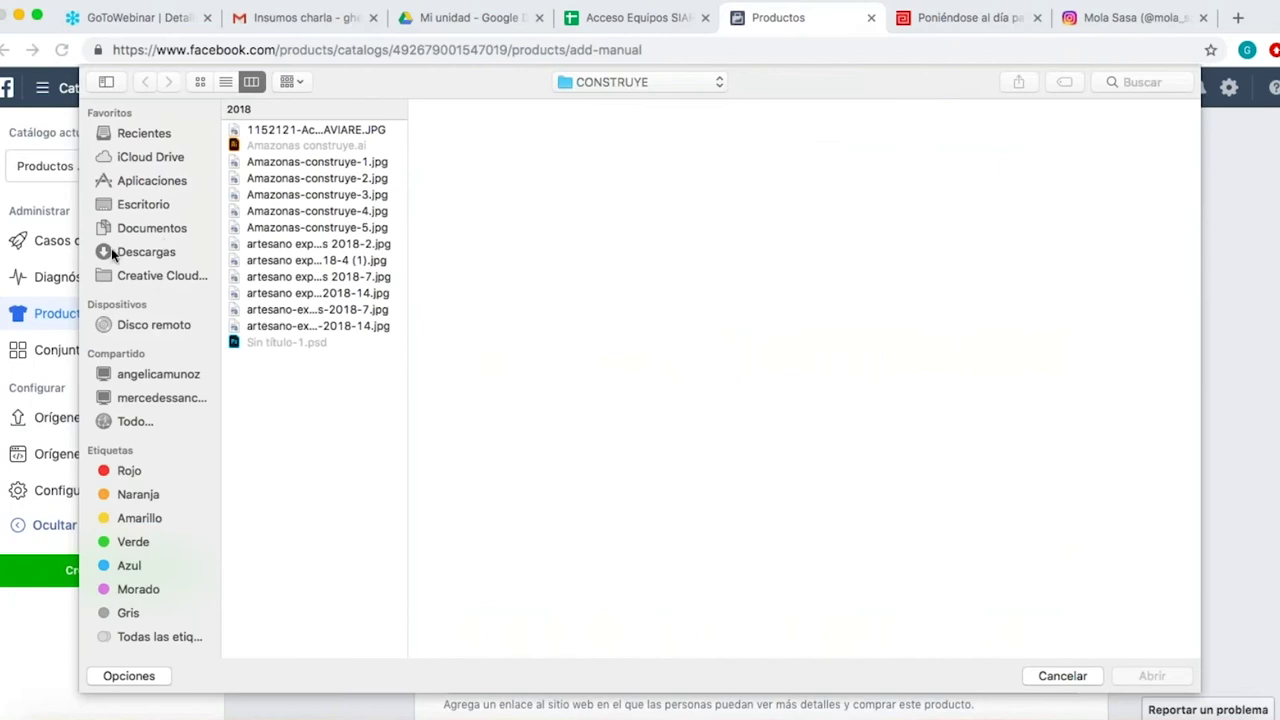
click(132, 207)
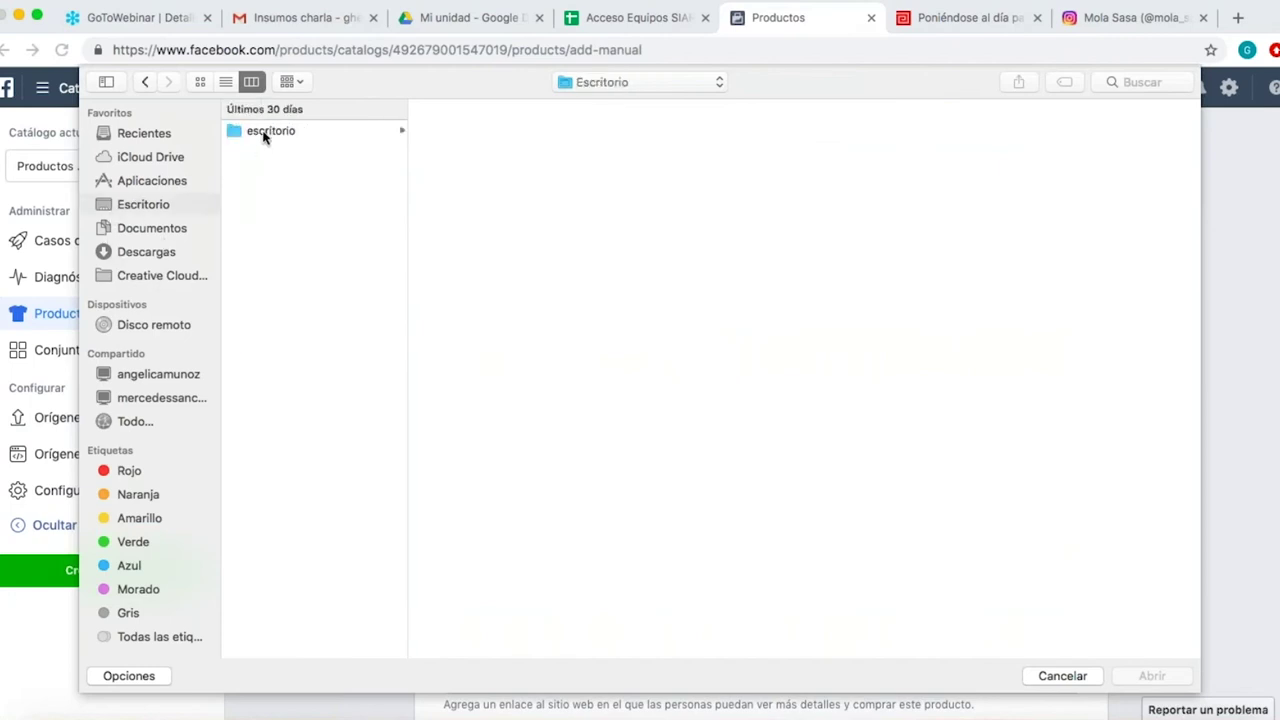
click(264, 131)
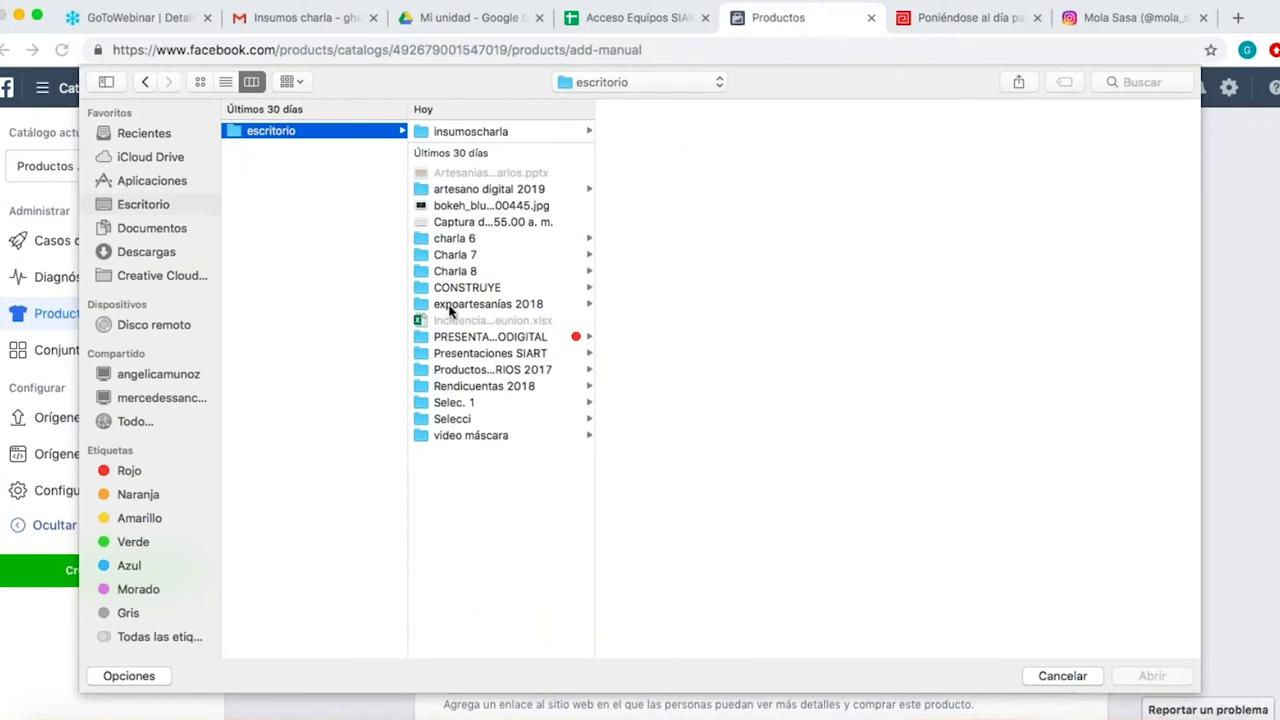
click(470, 191)
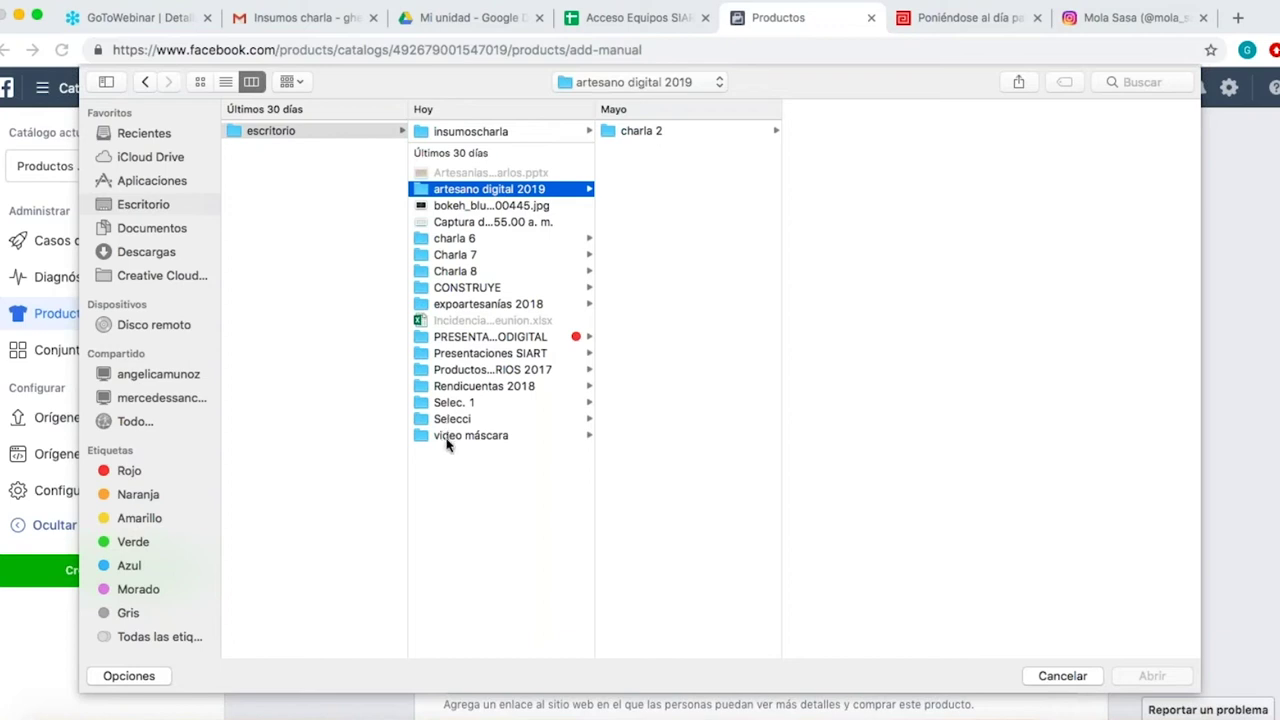
click(457, 388)
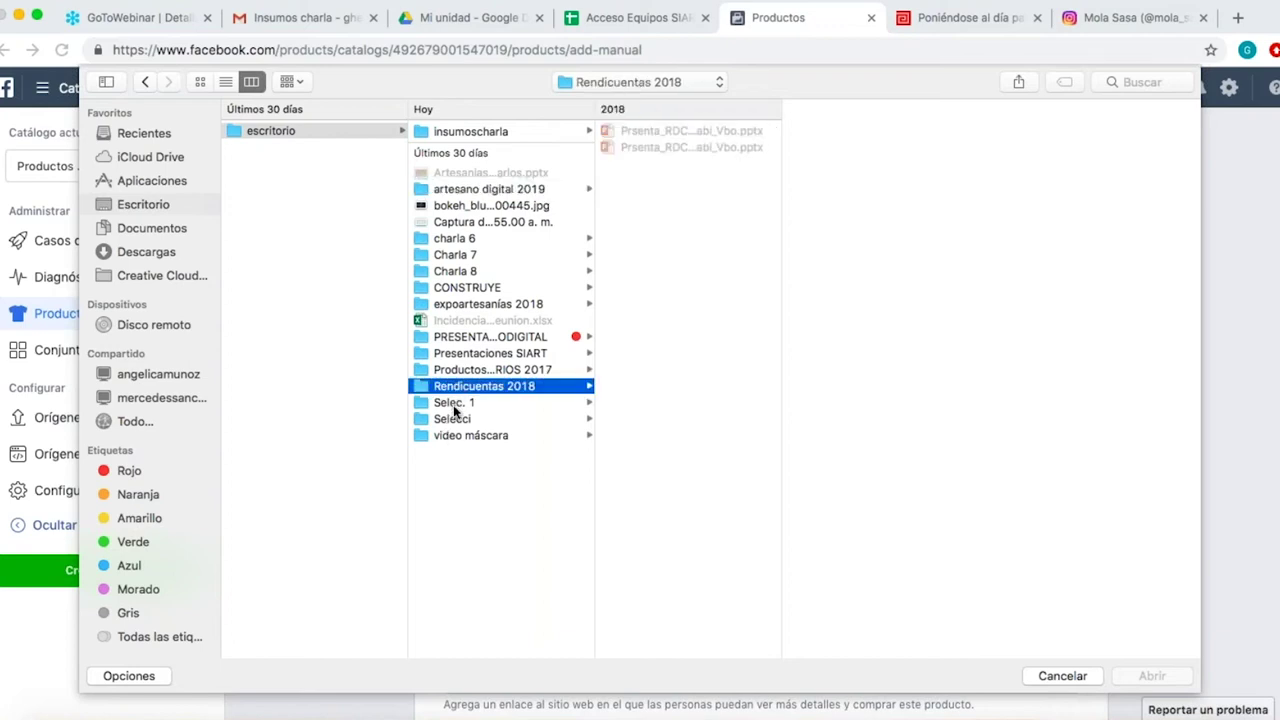
click(453, 405)
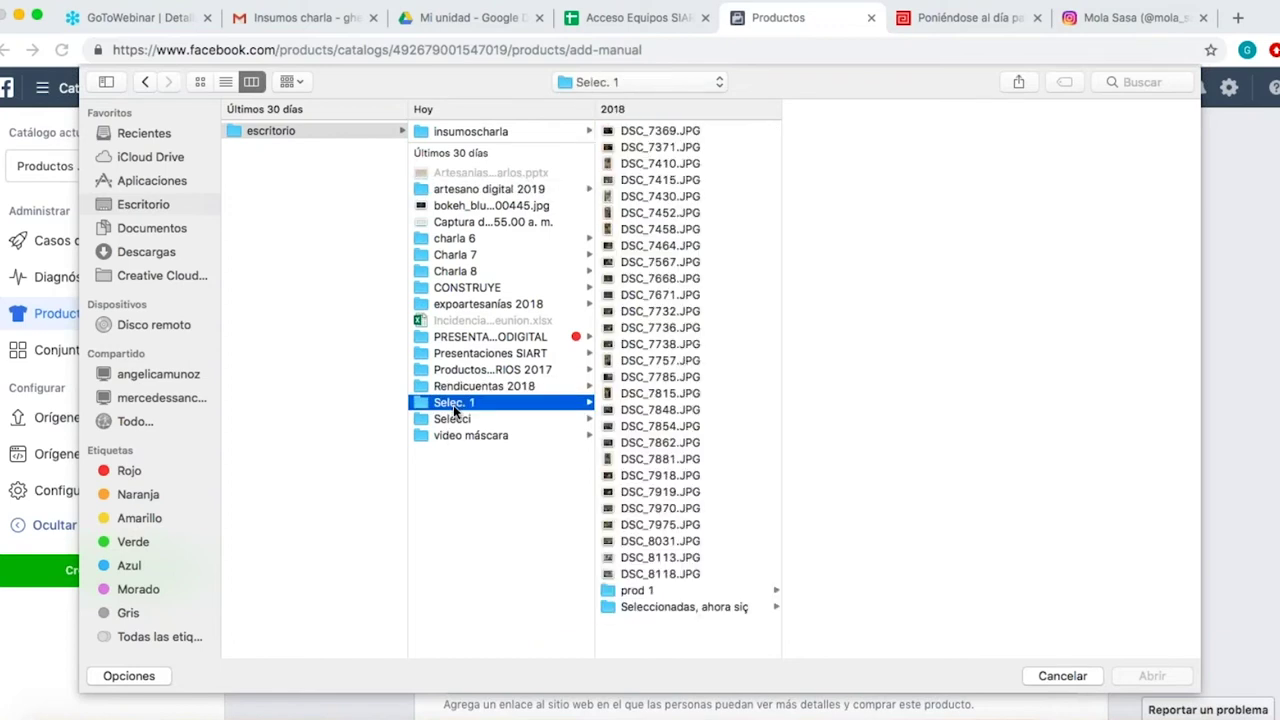
click(655, 213)
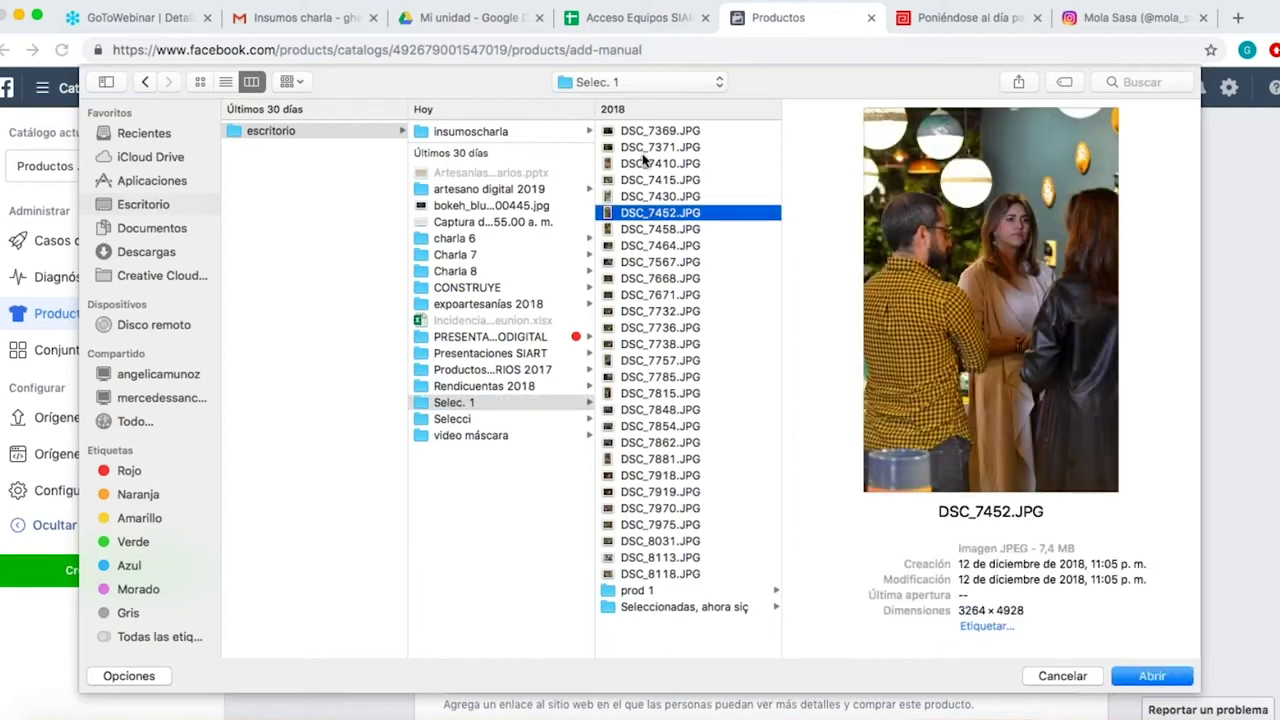
click(645, 161)
Browse the folders inside escritorio, including the 2017 Productos regional subfolders and Selec. 1, for a suitable product photo.
click(452, 191)
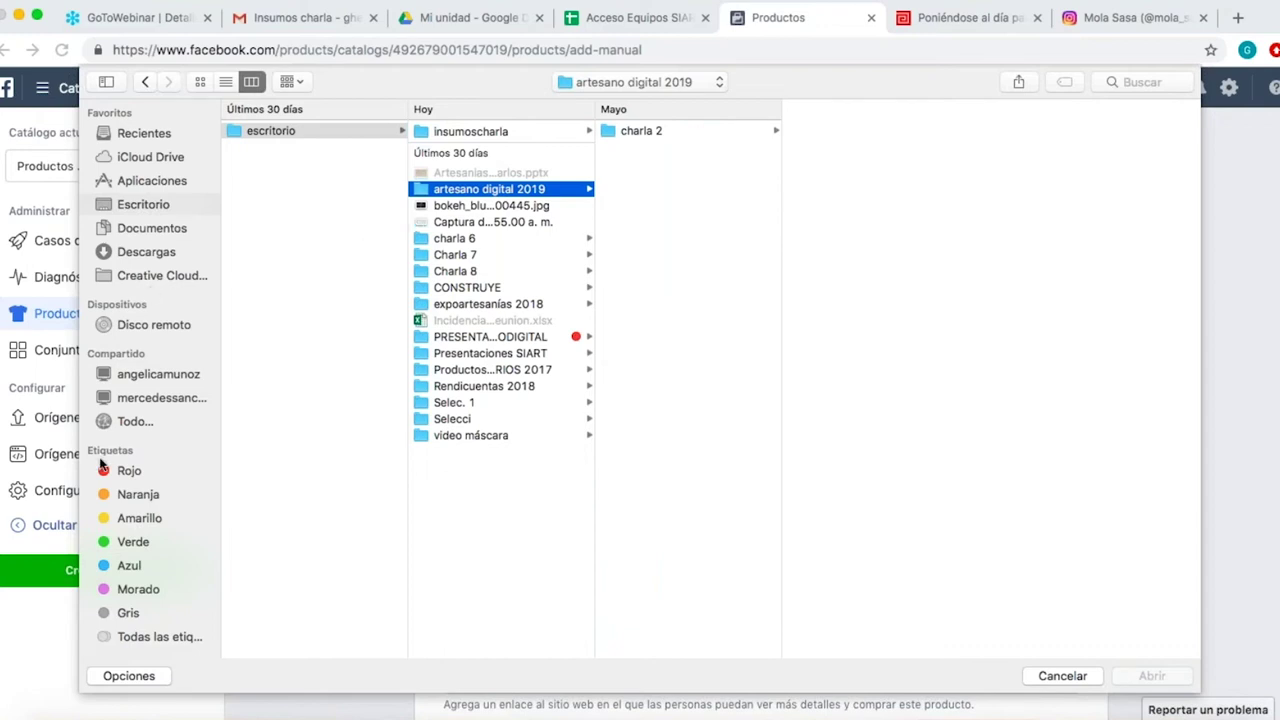
click(497, 338)
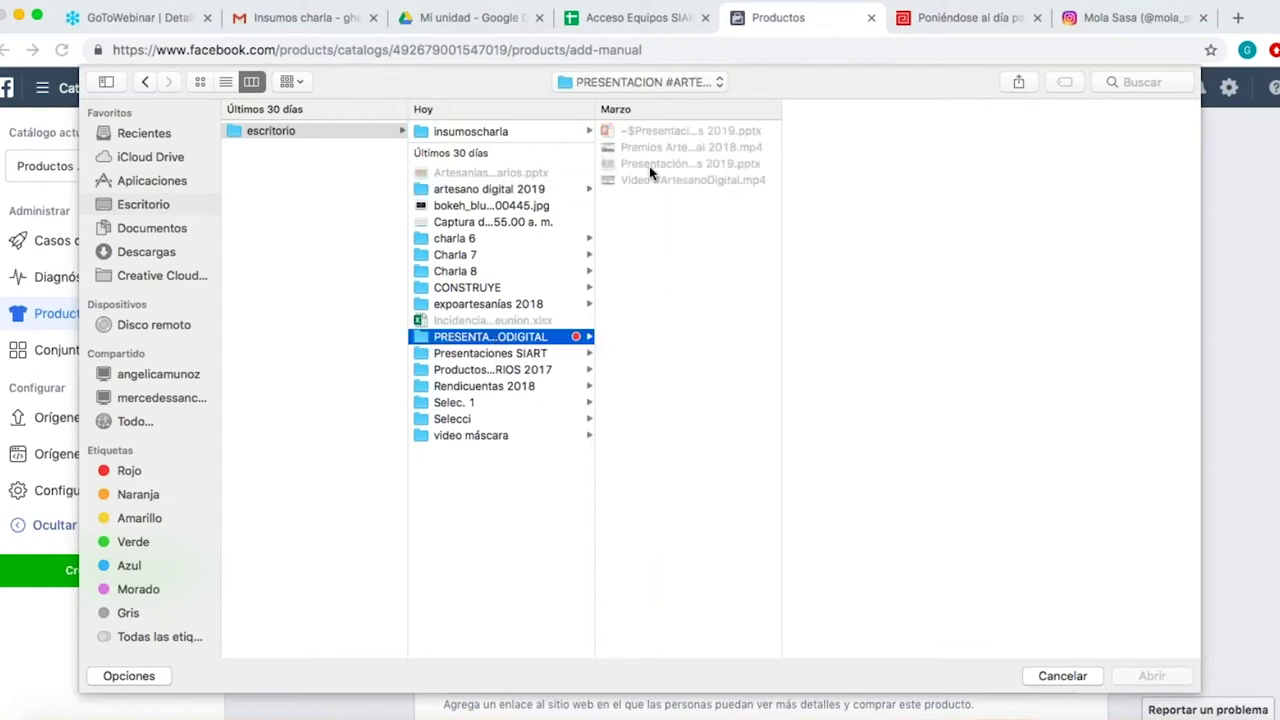
click(458, 354)
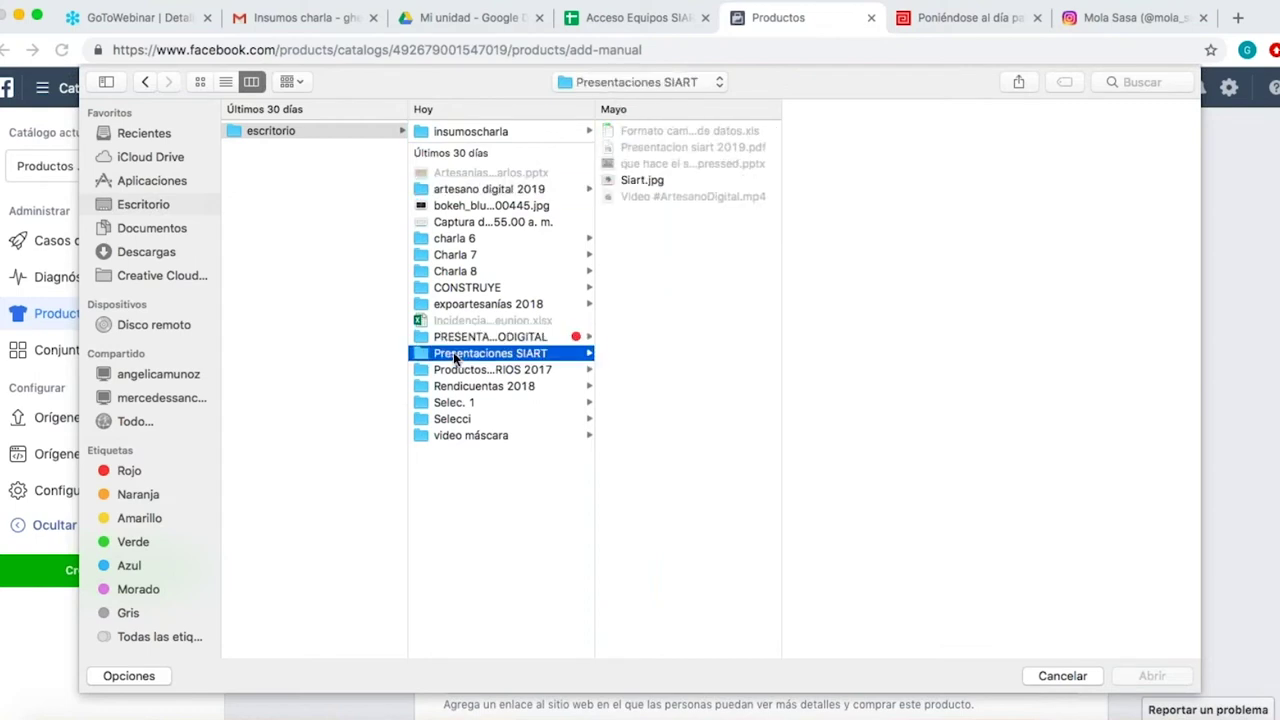
click(445, 372)
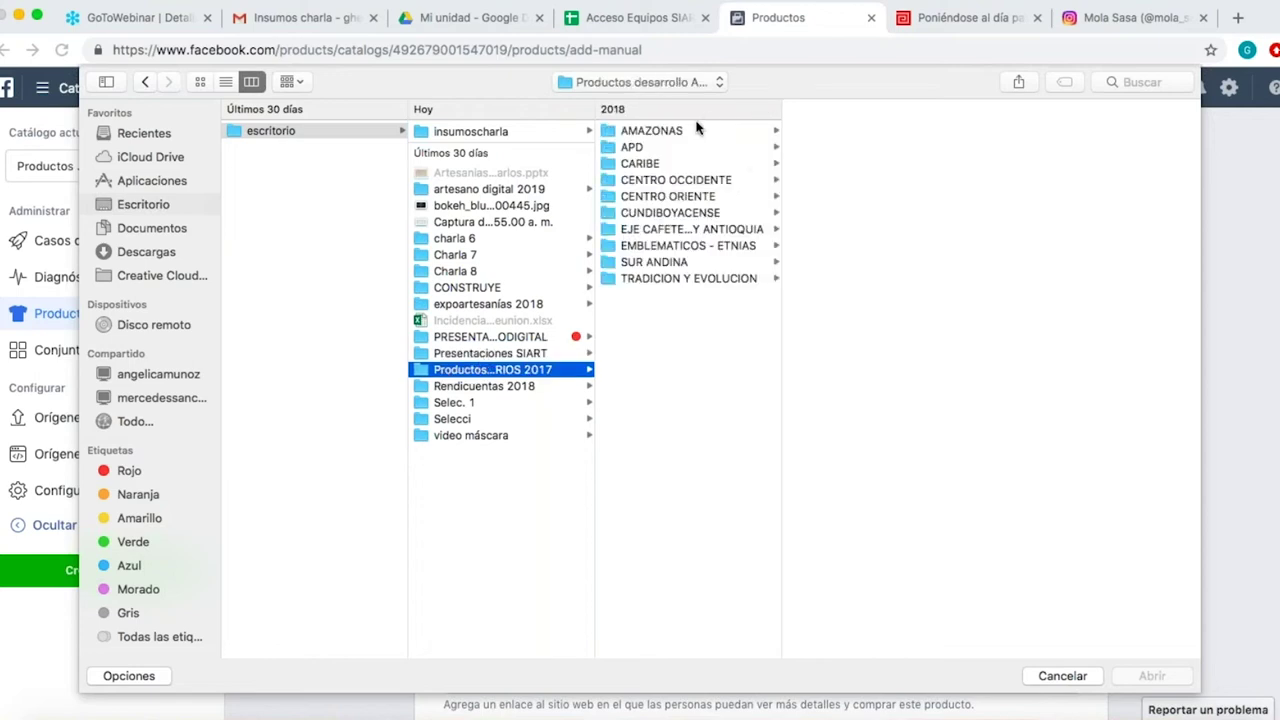
click(689, 132)
click(670, 163)
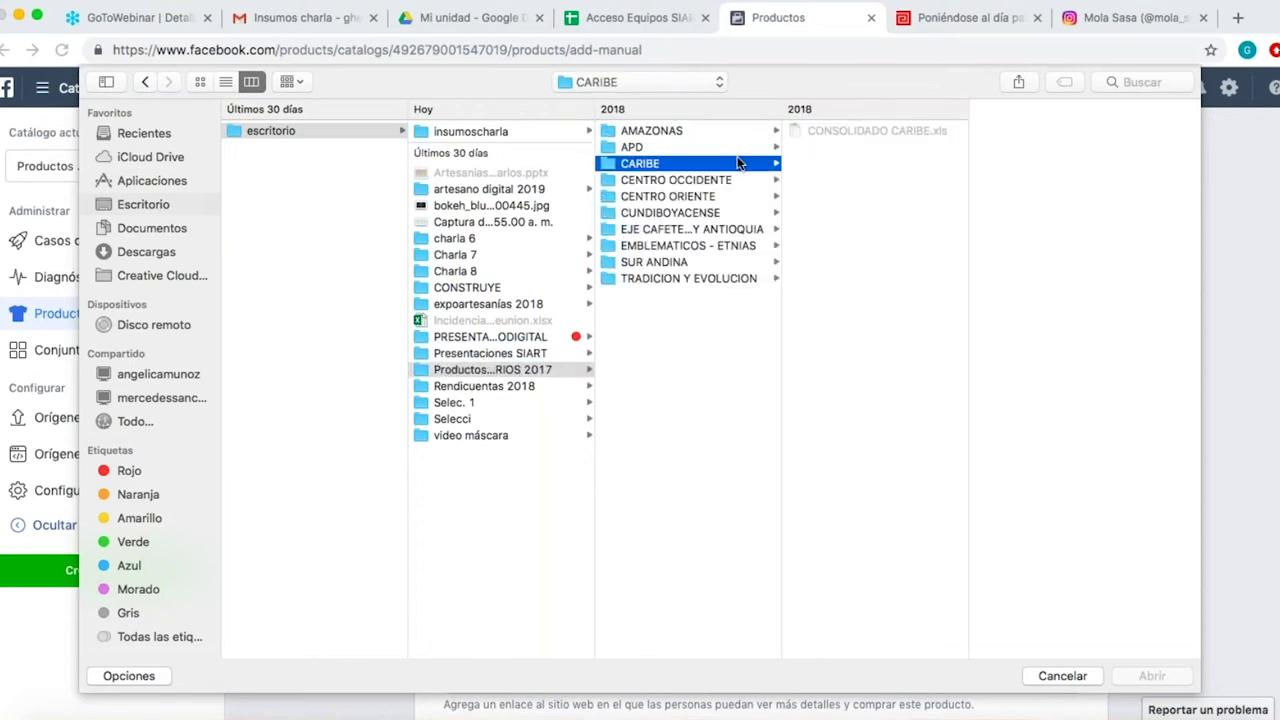
click(652, 245)
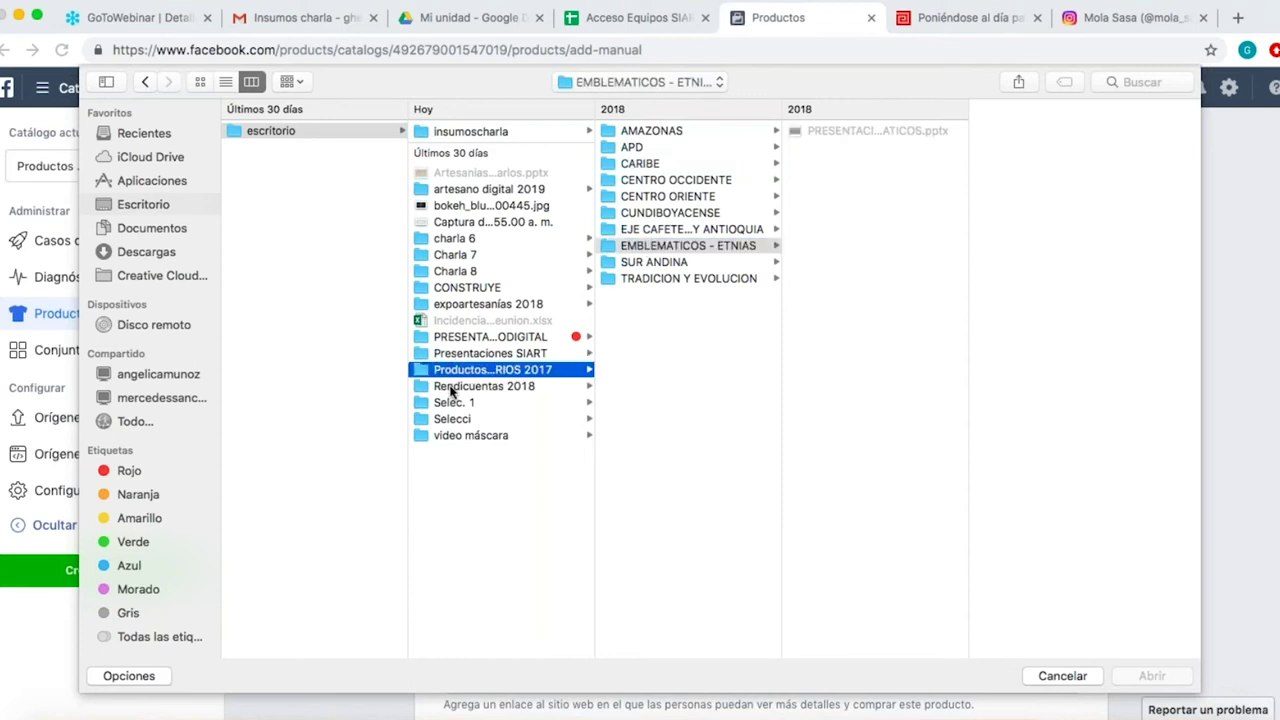
click(450, 386)
click(453, 403)
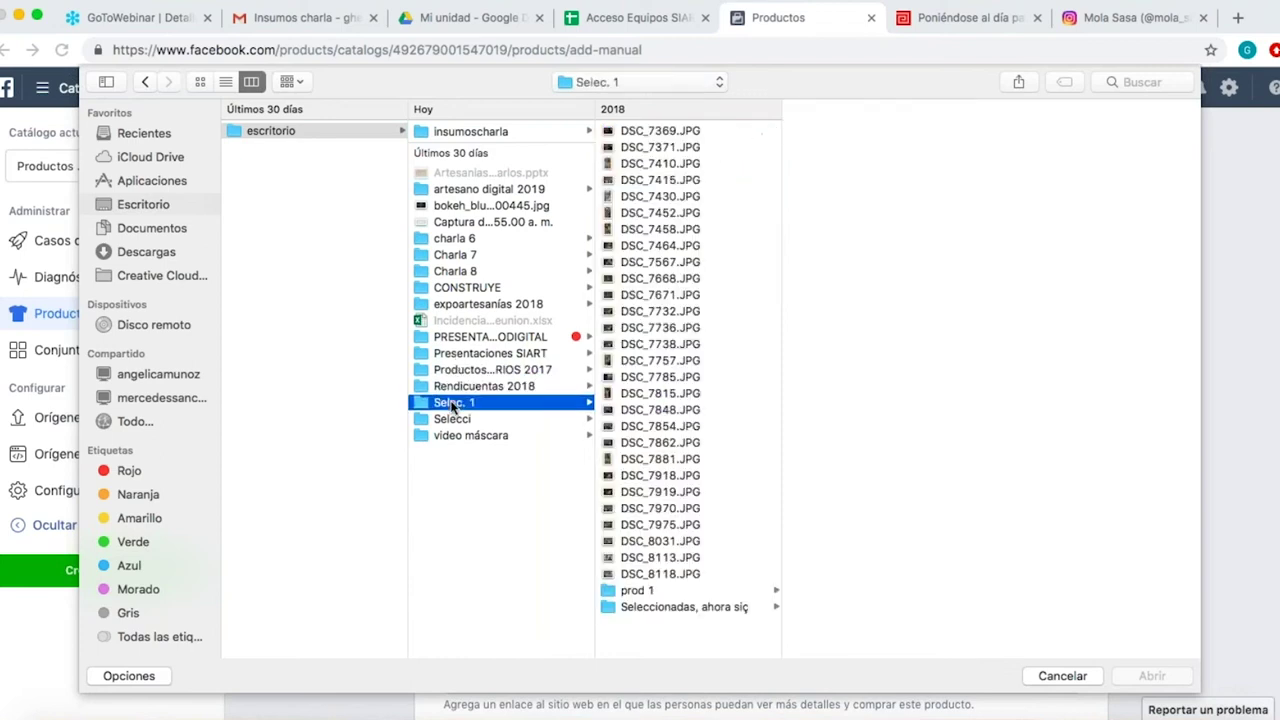
Upload DSC01304.JPG from the AGUADEÑO folder inside Selecci as the product's image.
click(467, 422)
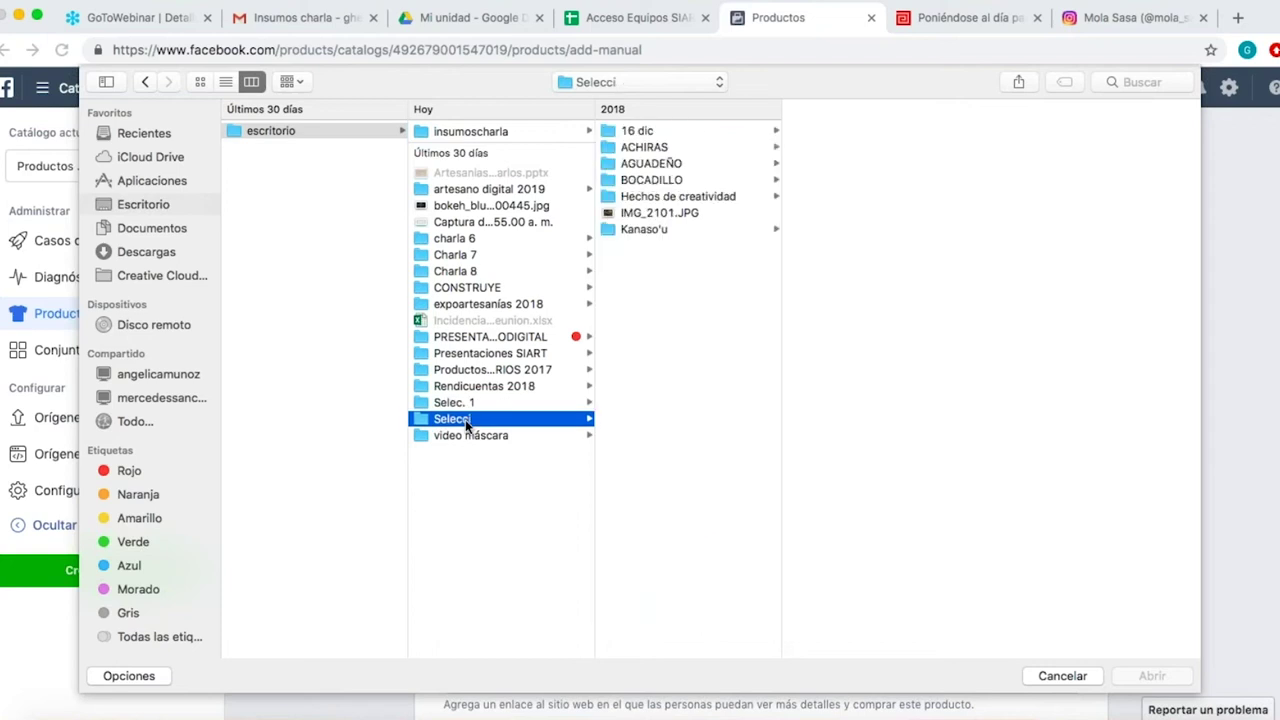
click(643, 163)
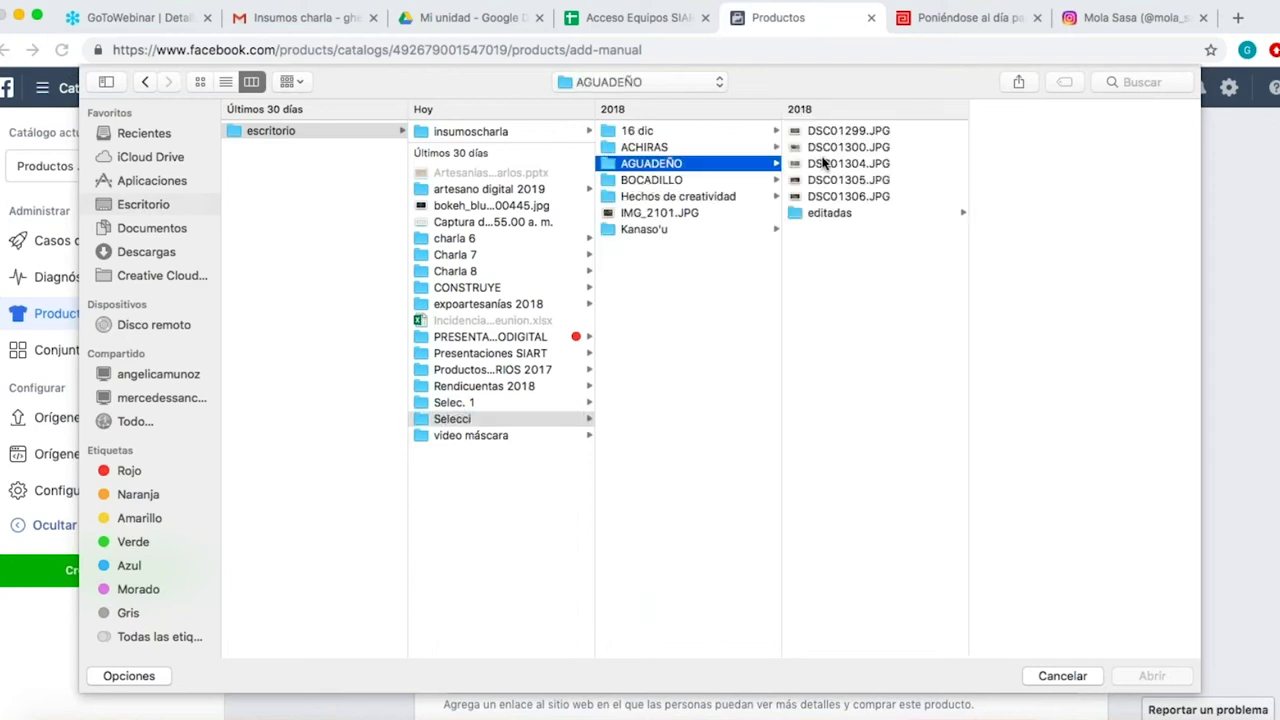
click(828, 163)
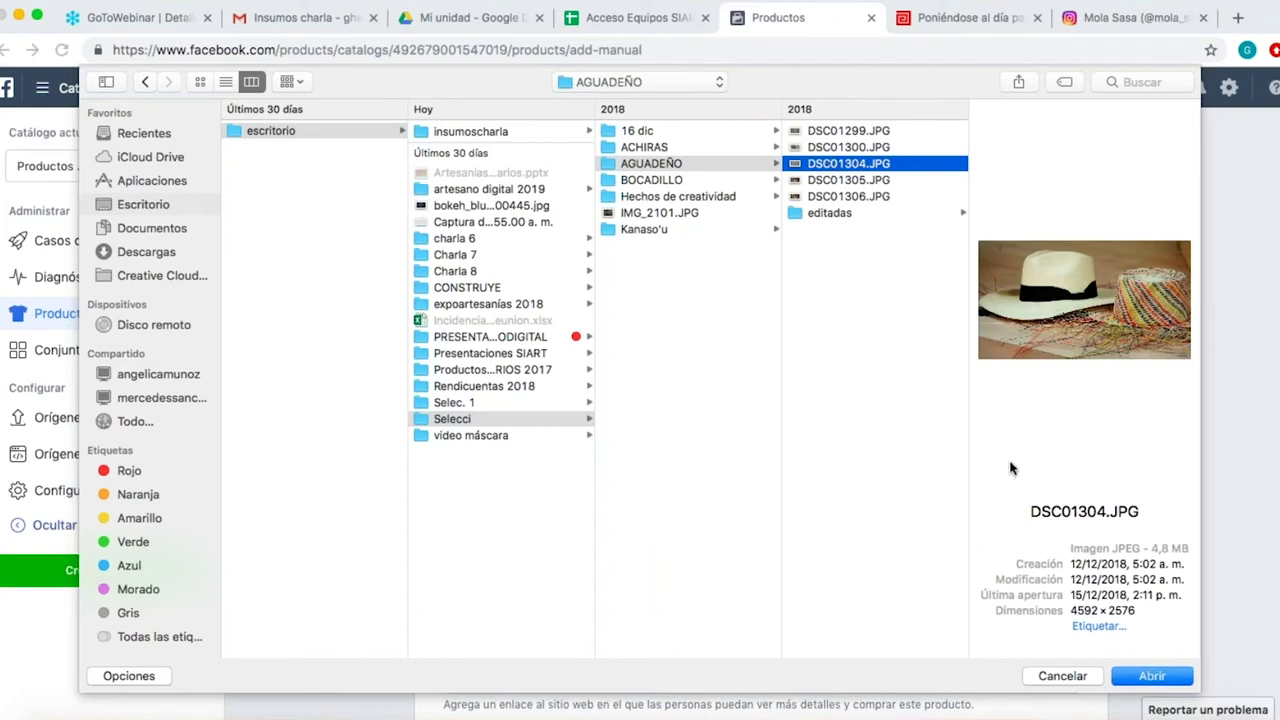
click(1152, 677)
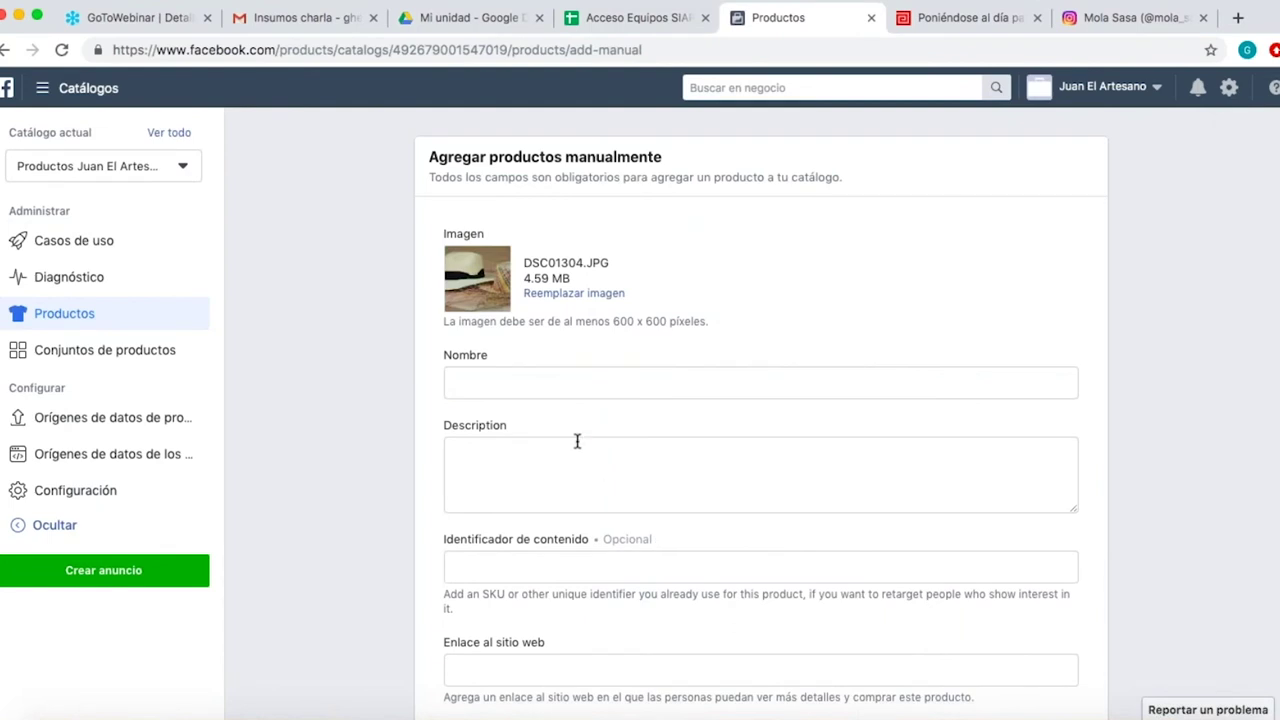
Search Google for facebook in a new browser tab, enter the site and open the Juan El Artesano page.
click(1240, 20)
text(f)
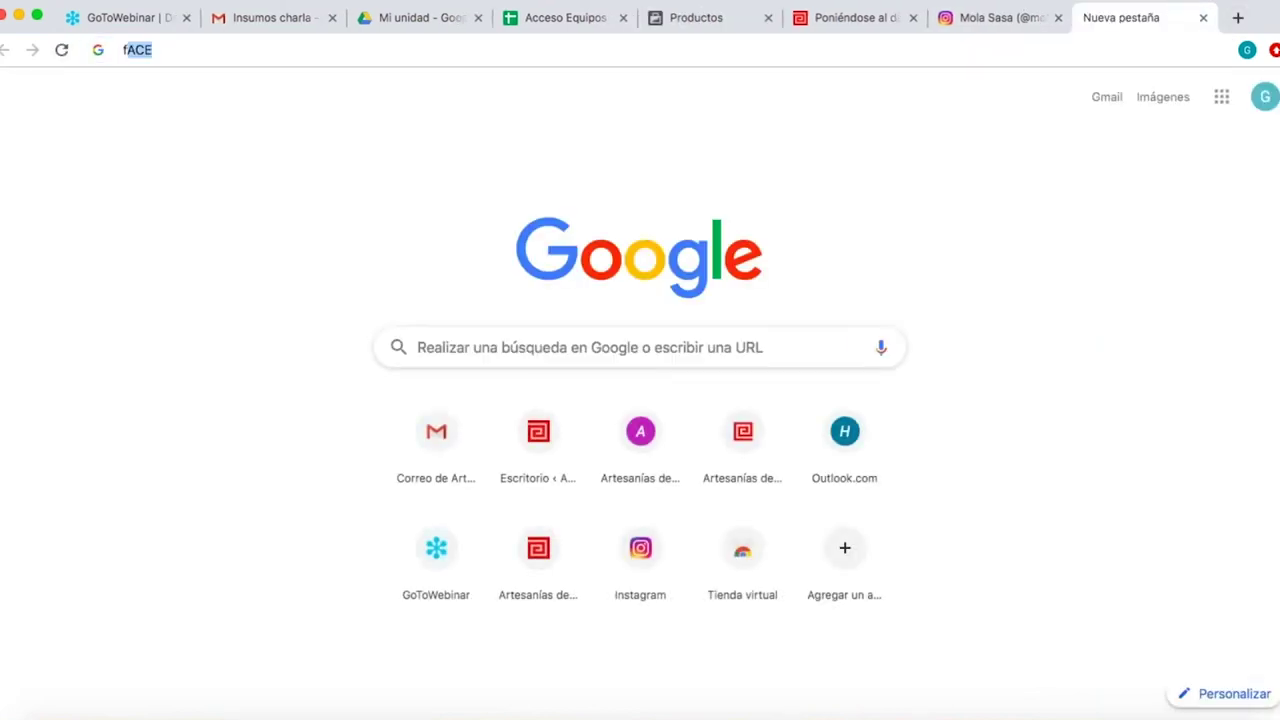
text(a)
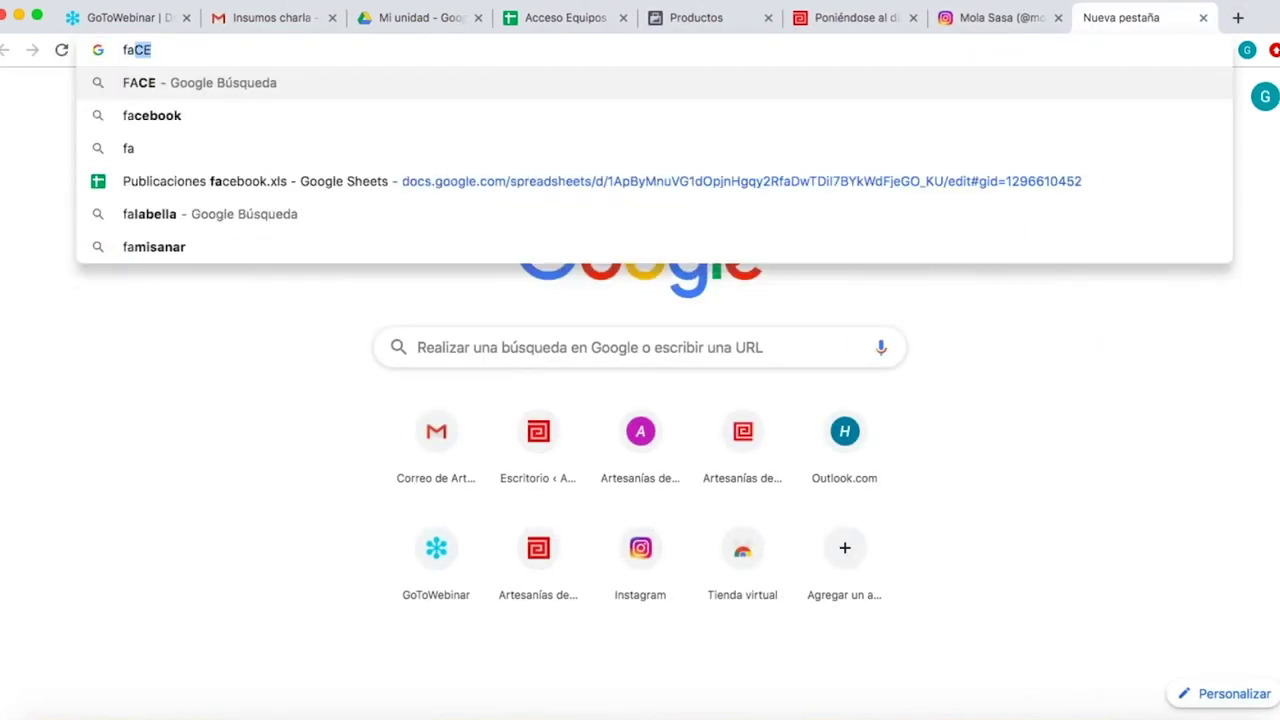
click(693, 112)
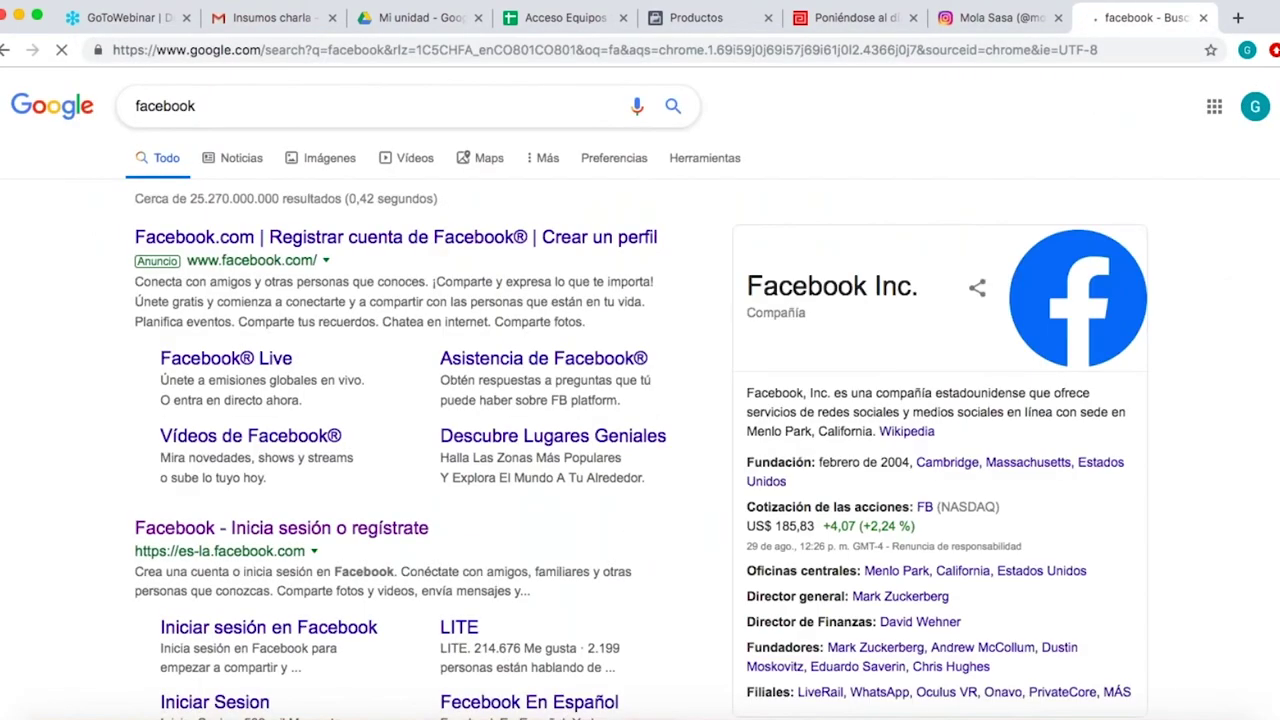
click(301, 243)
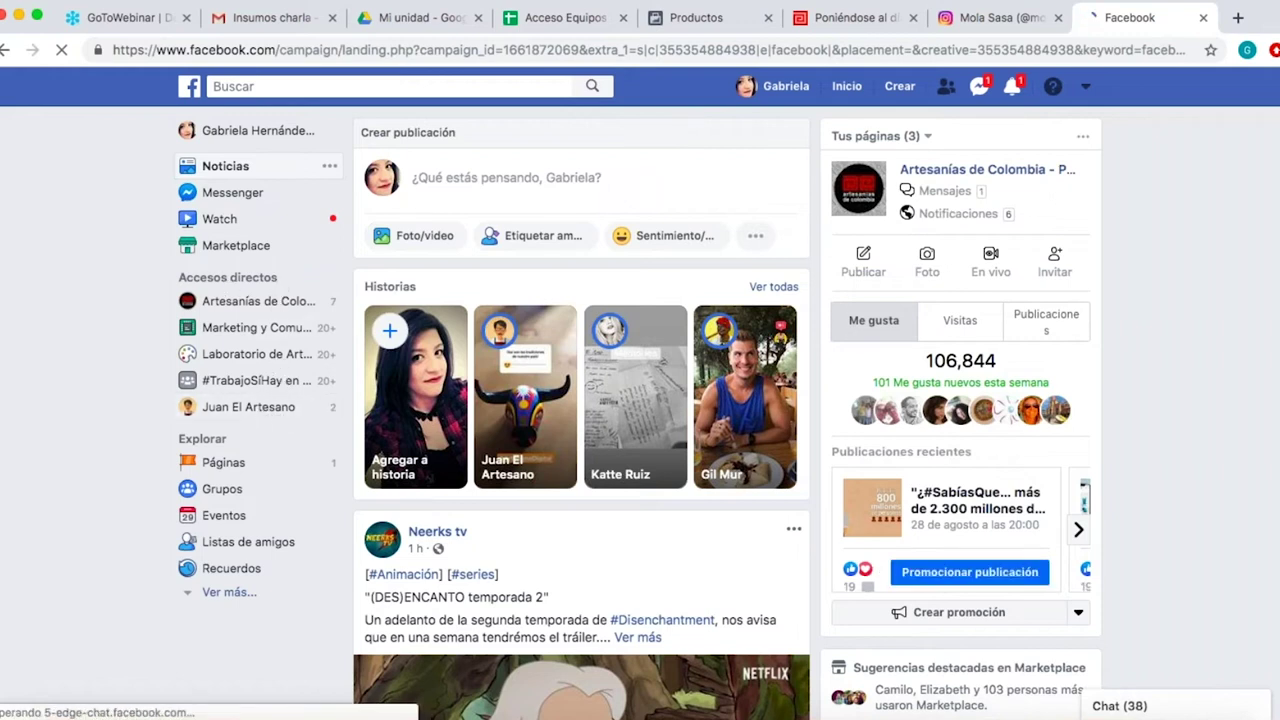
click(250, 407)
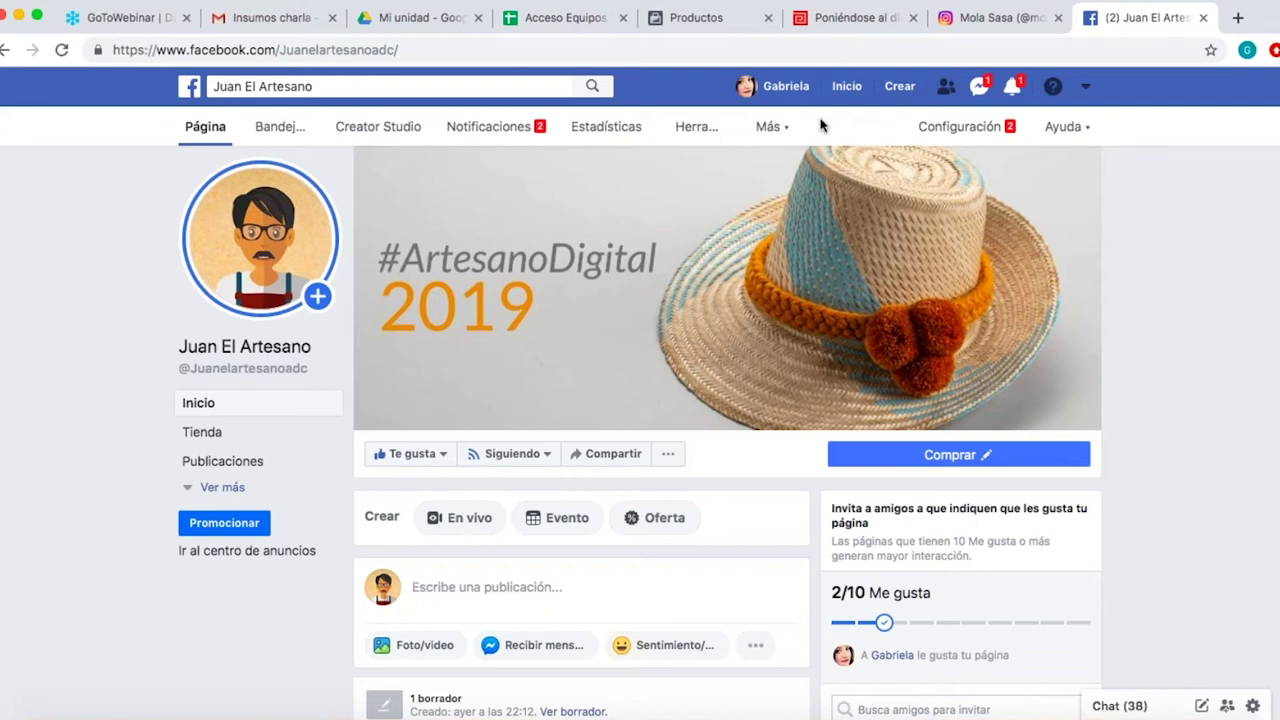
Return to the manual product form in the catalogue and name the product Sombreros.
click(699, 21)
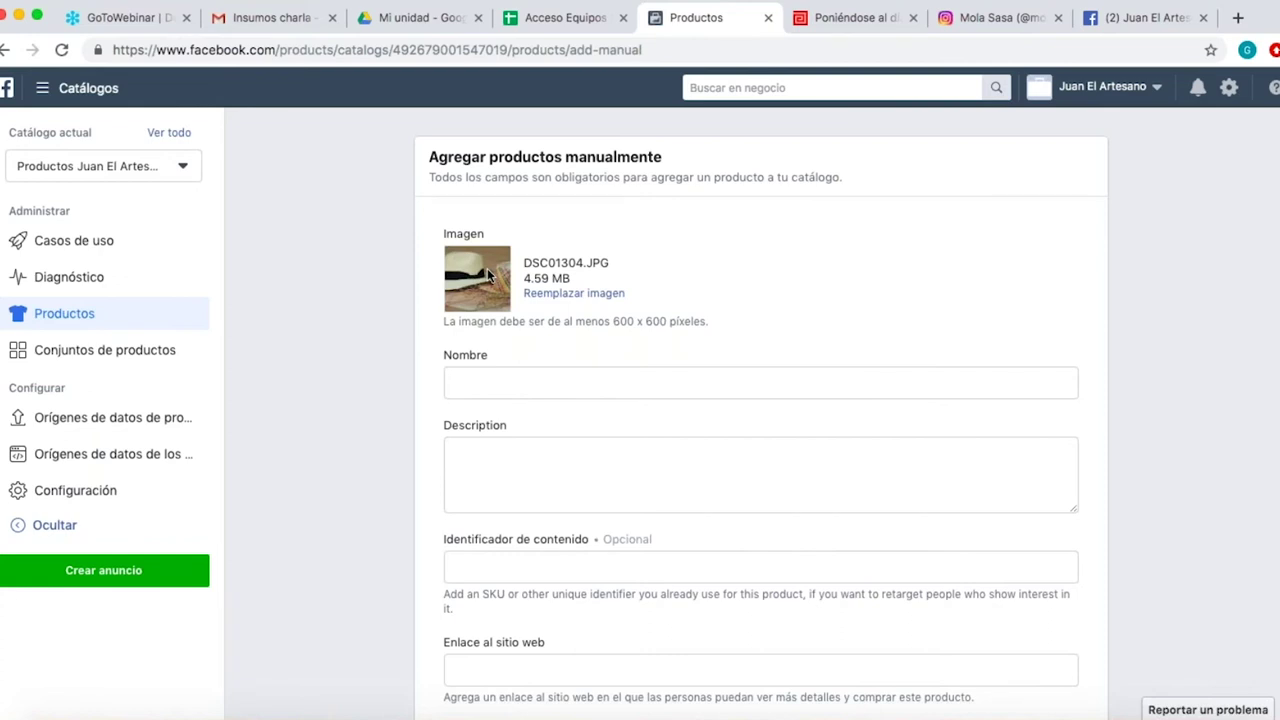
click(470, 382)
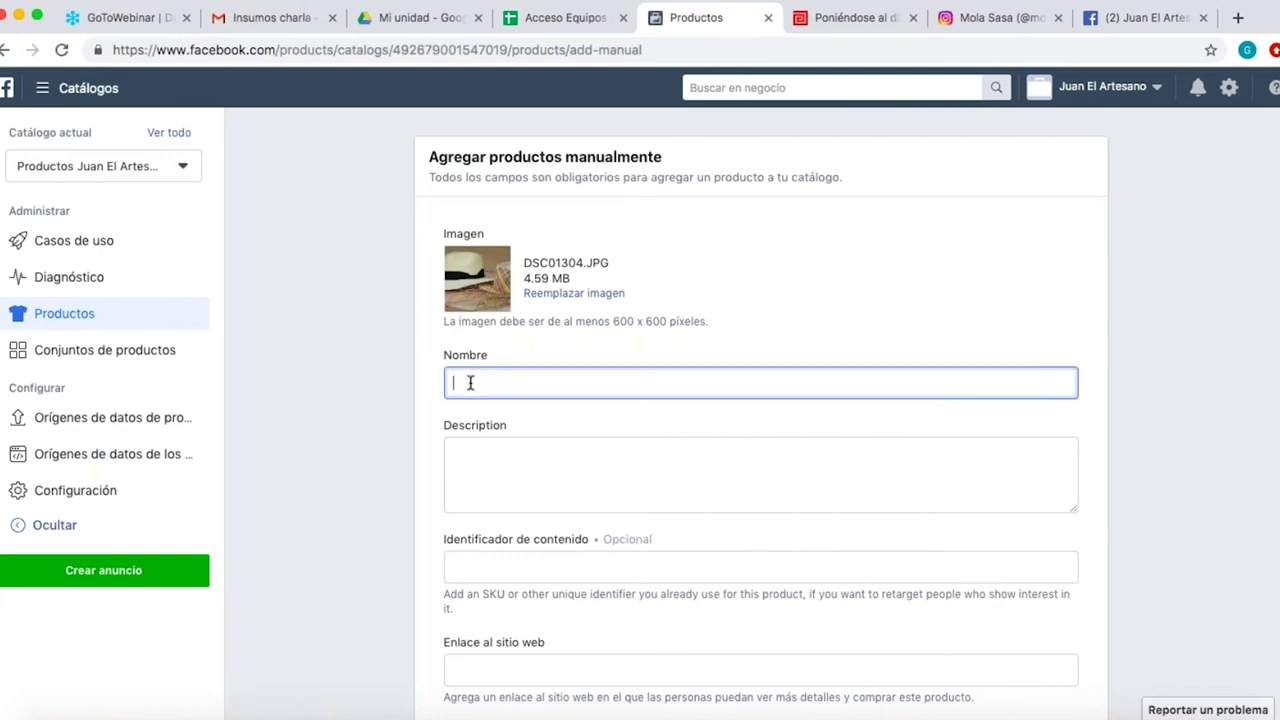
text(Sombre)
key(BackSpace)
key(BackSpace)
key(BackSpace)
text(ombreros)
Enter the product description "Sombreros elaborados en iraca." and leave the optional content identifier empty.
click(480, 475)
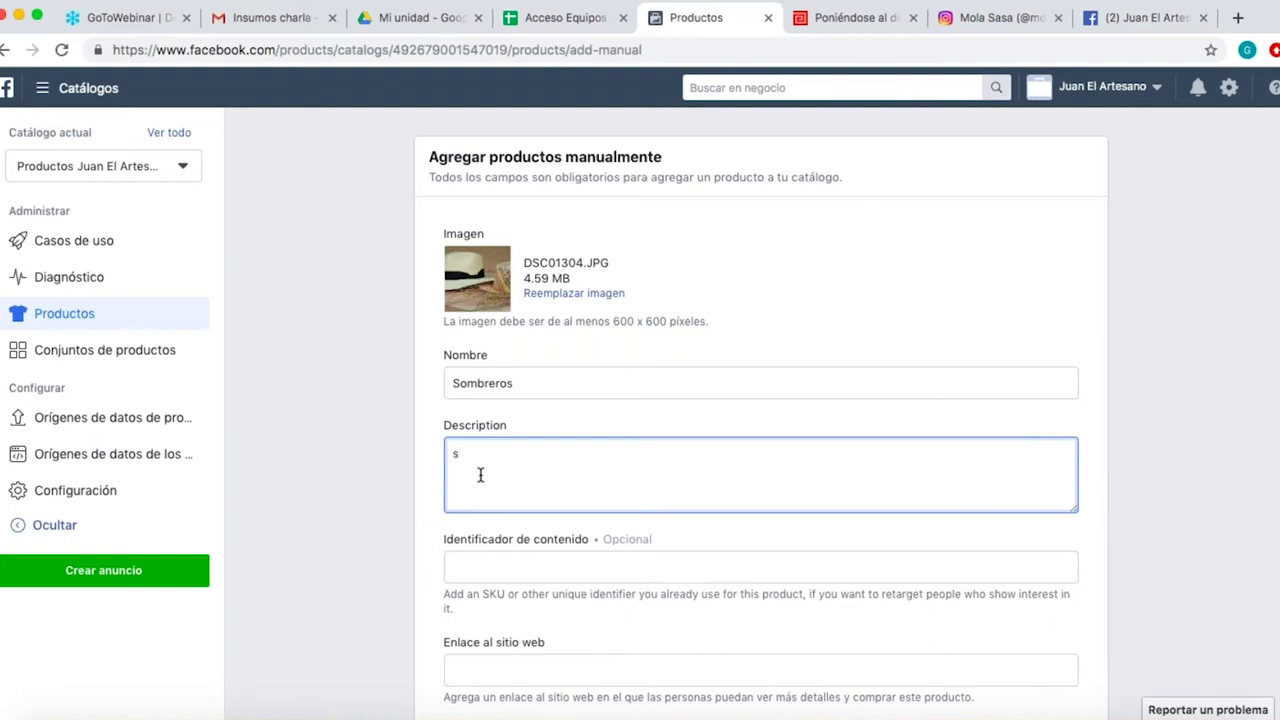
text(ombreros elaboratdos en )
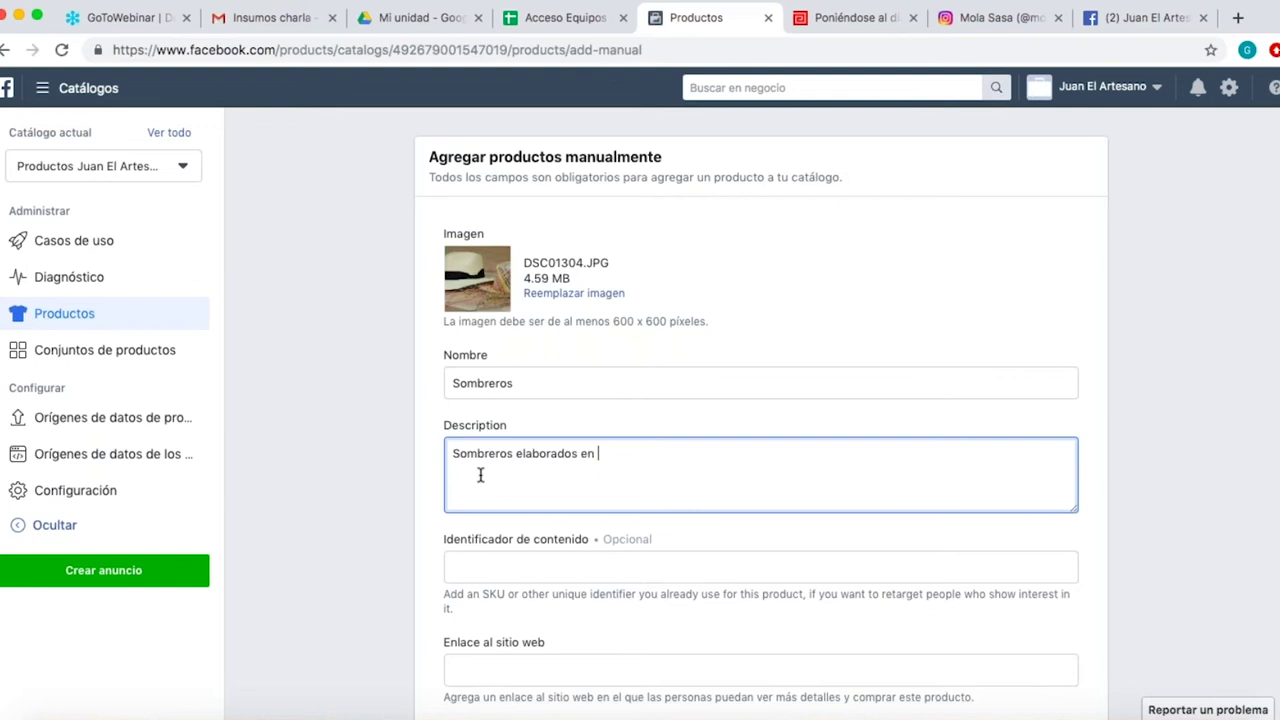
text(iraca.)
click(475, 568)
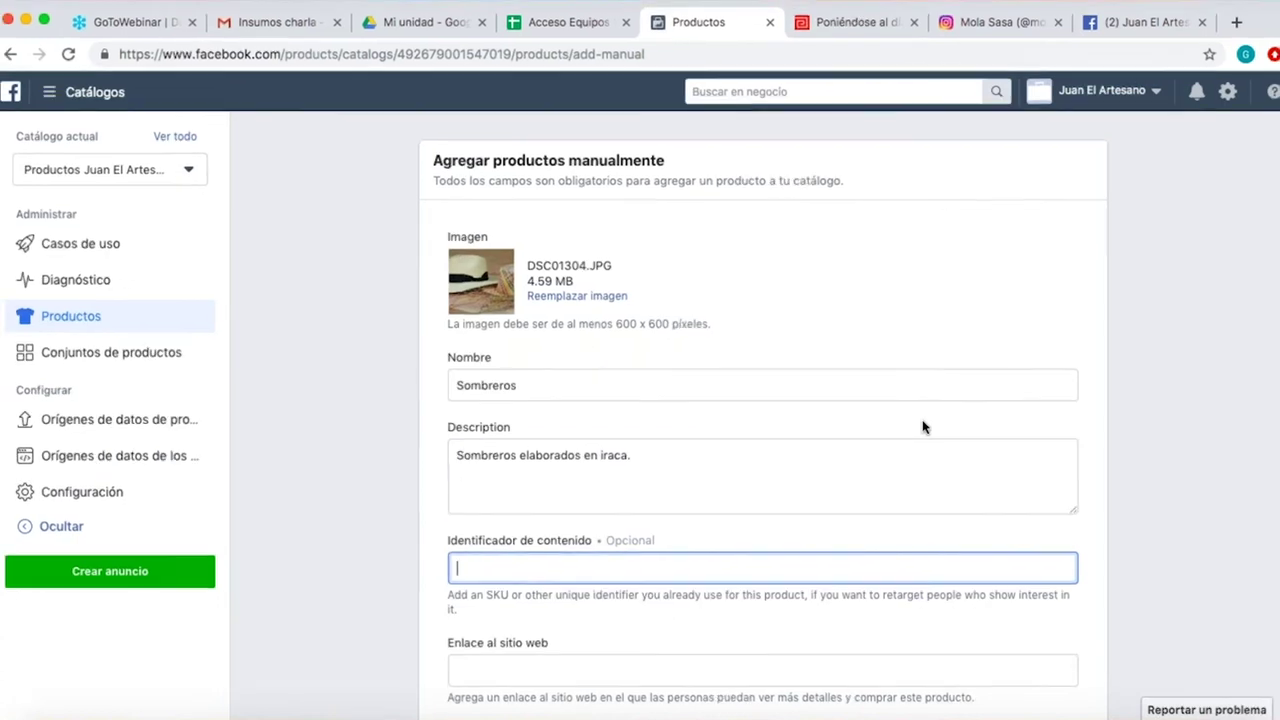
scroll(923, 427, down, 4)
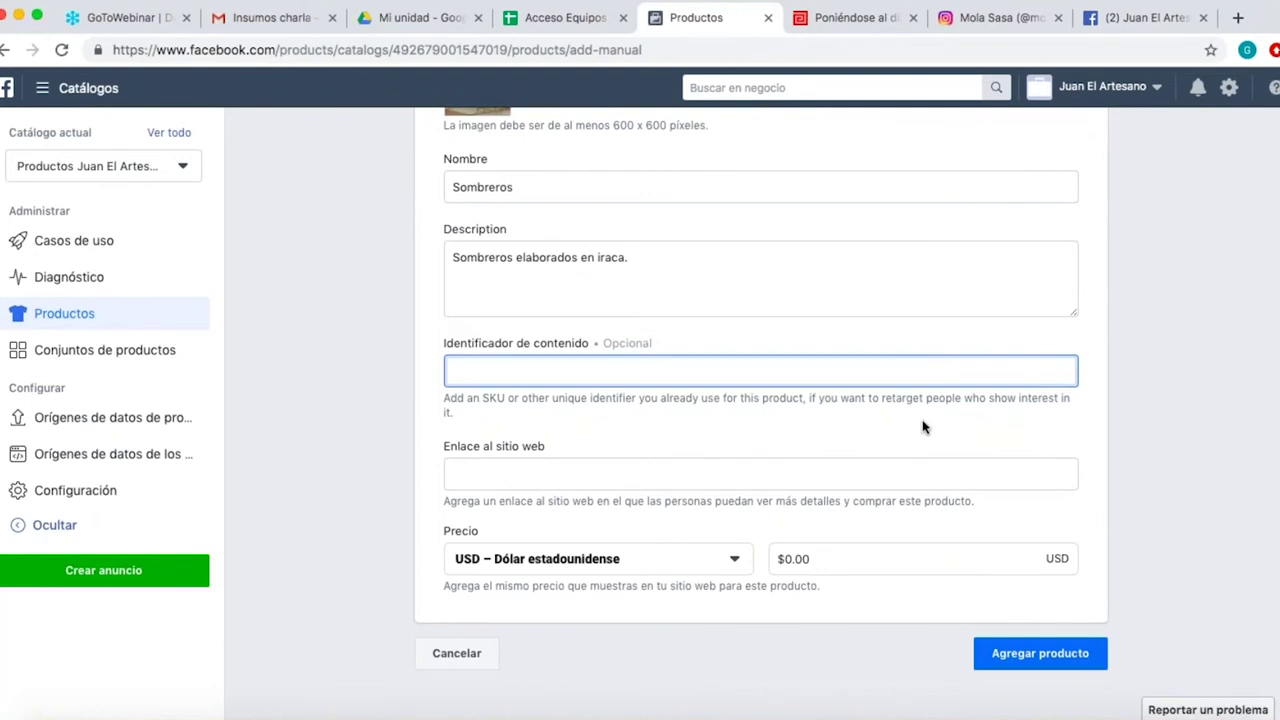
click(704, 269)
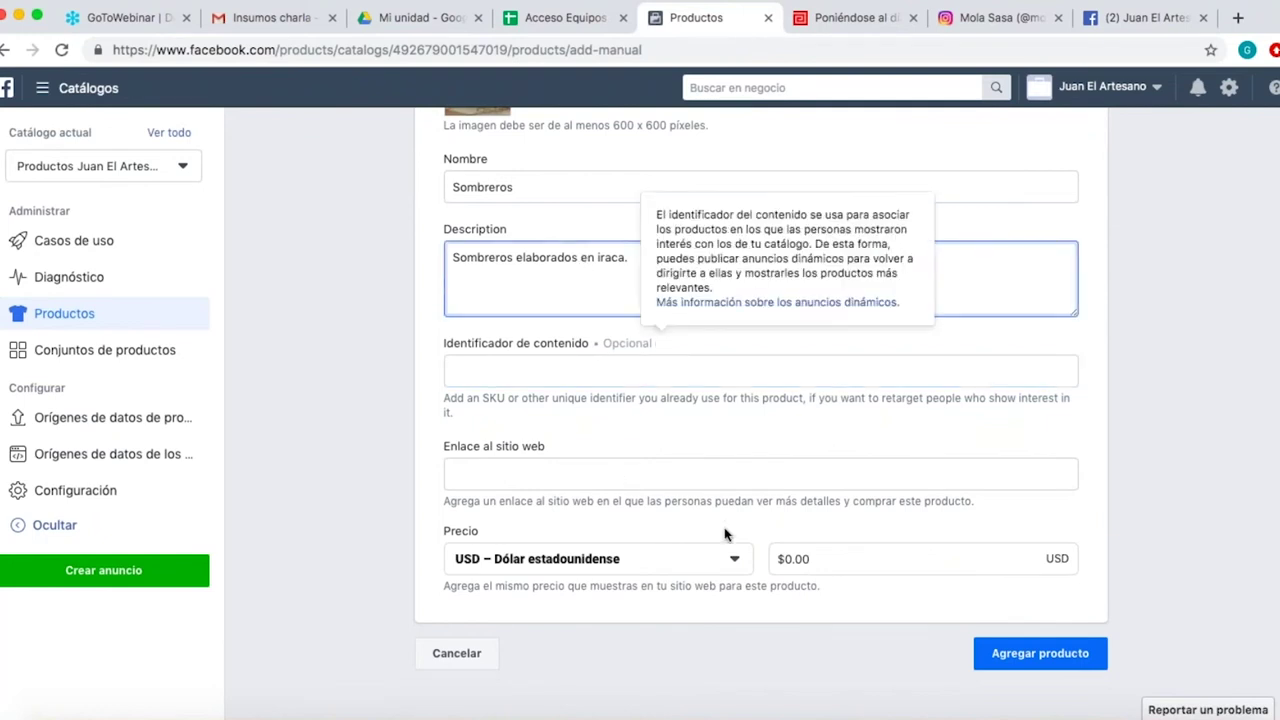
Set the product's price to $1 in COP – Peso colombiano and try to add the product to the catalogue.
click(720, 568)
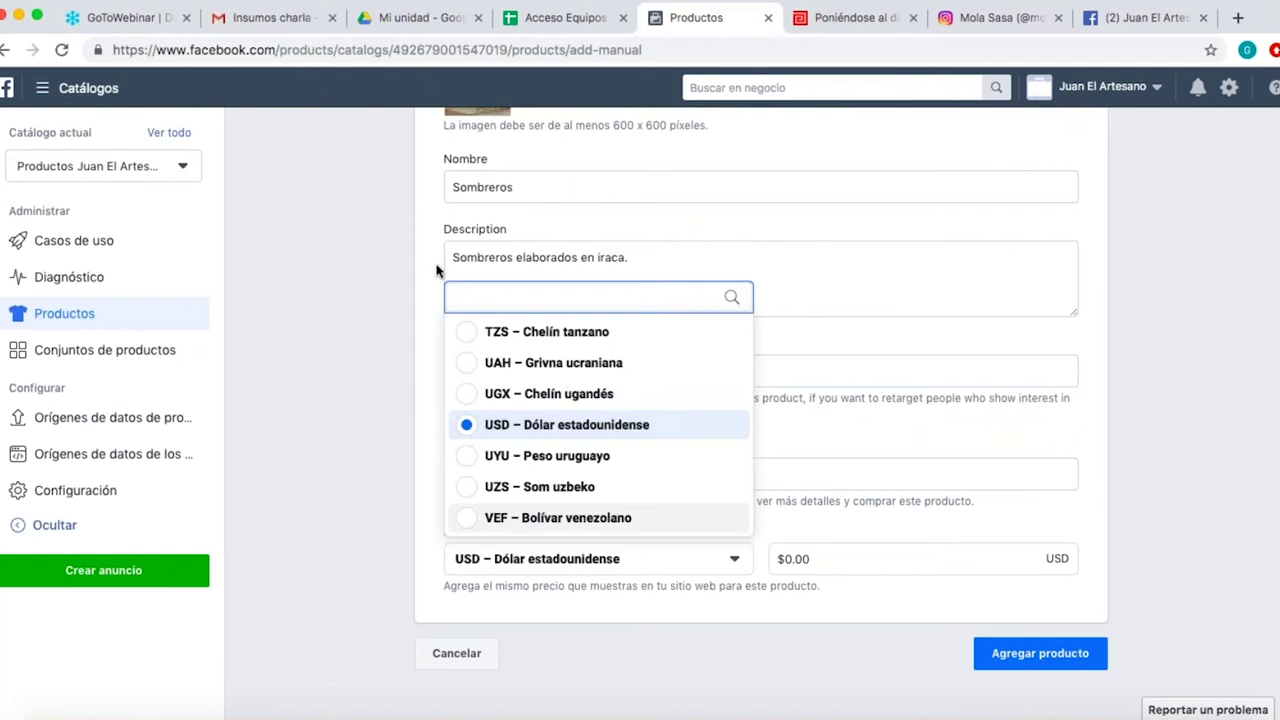
text(cop)
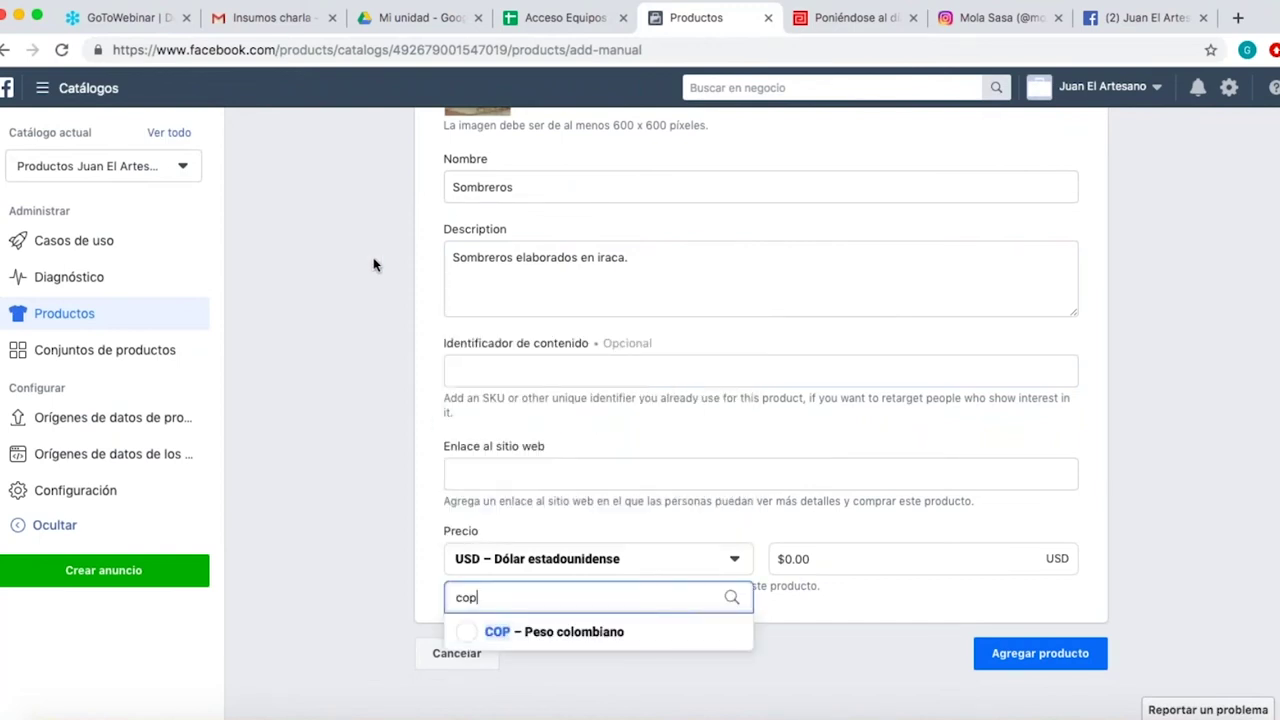
click(548, 636)
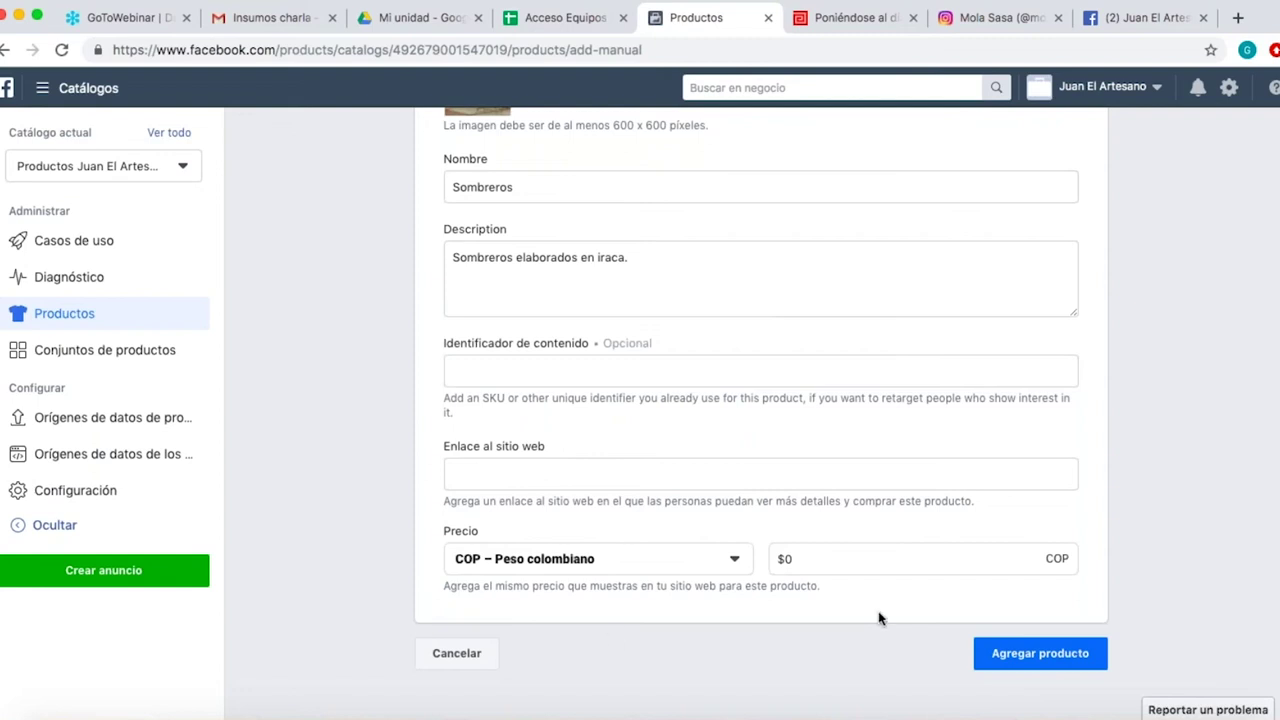
click(810, 564)
key(BackSpace)
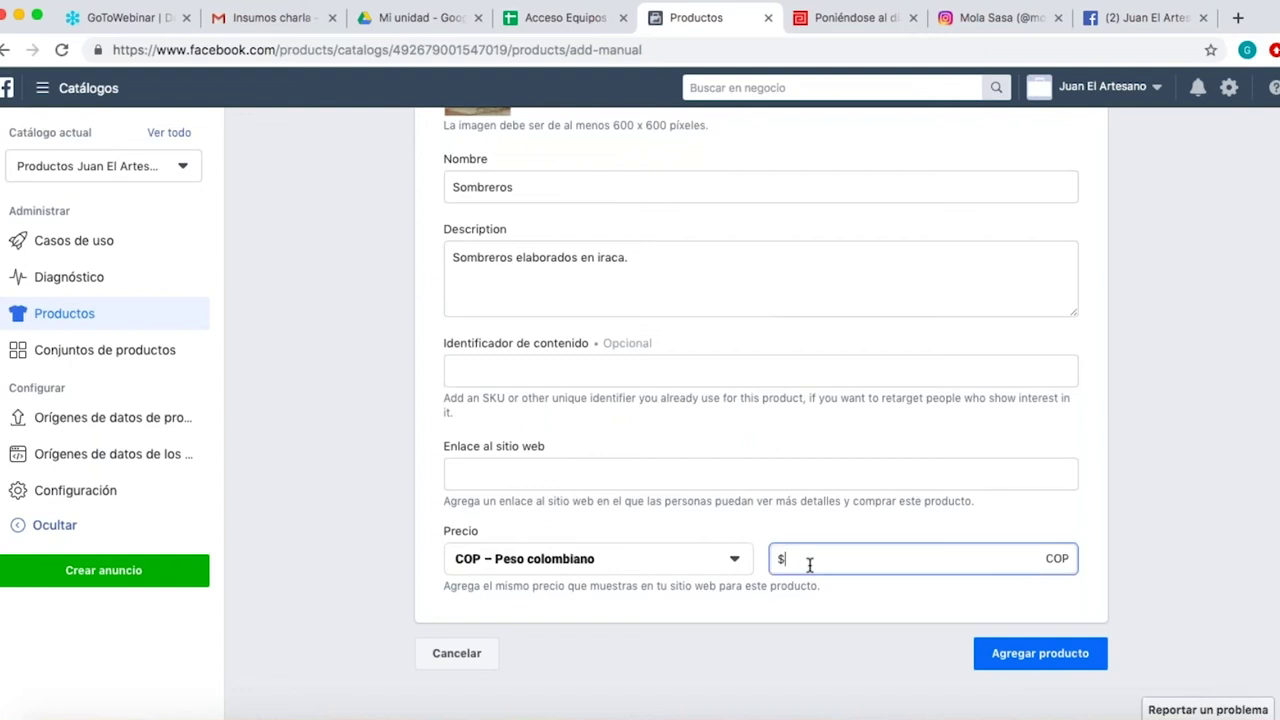
text(1)
click(899, 621)
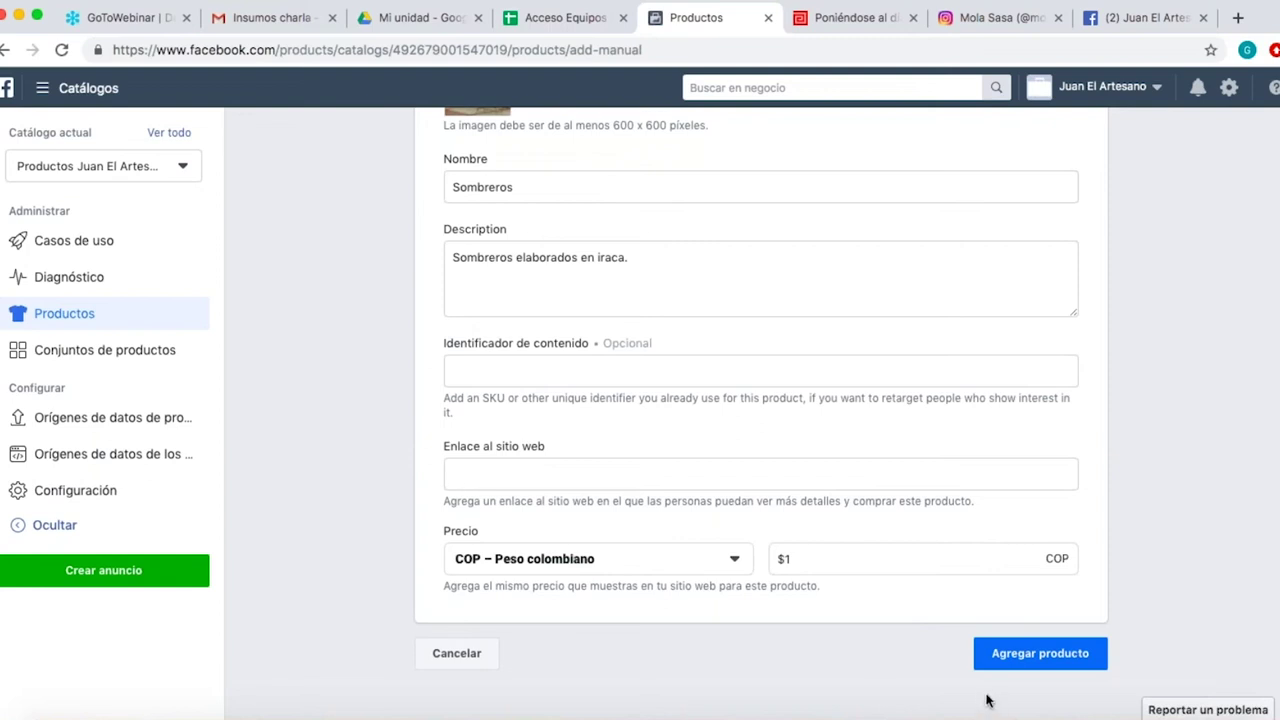
click(1015, 661)
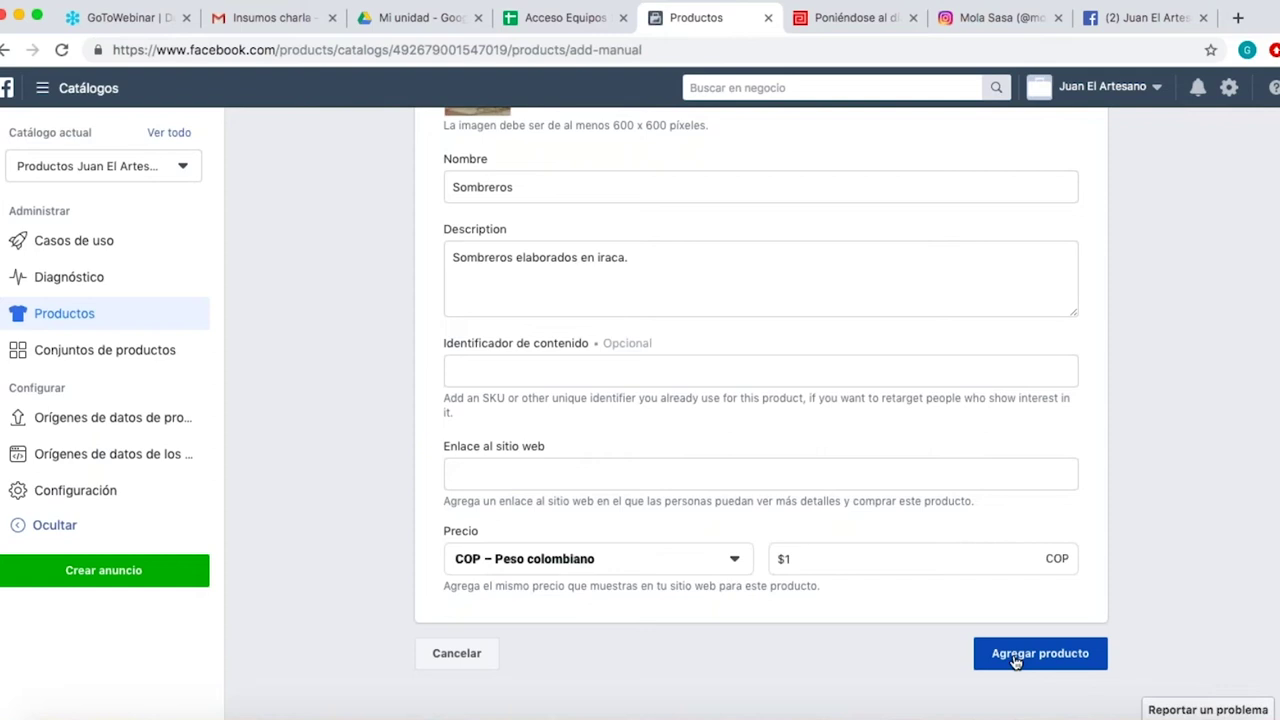
click(478, 493)
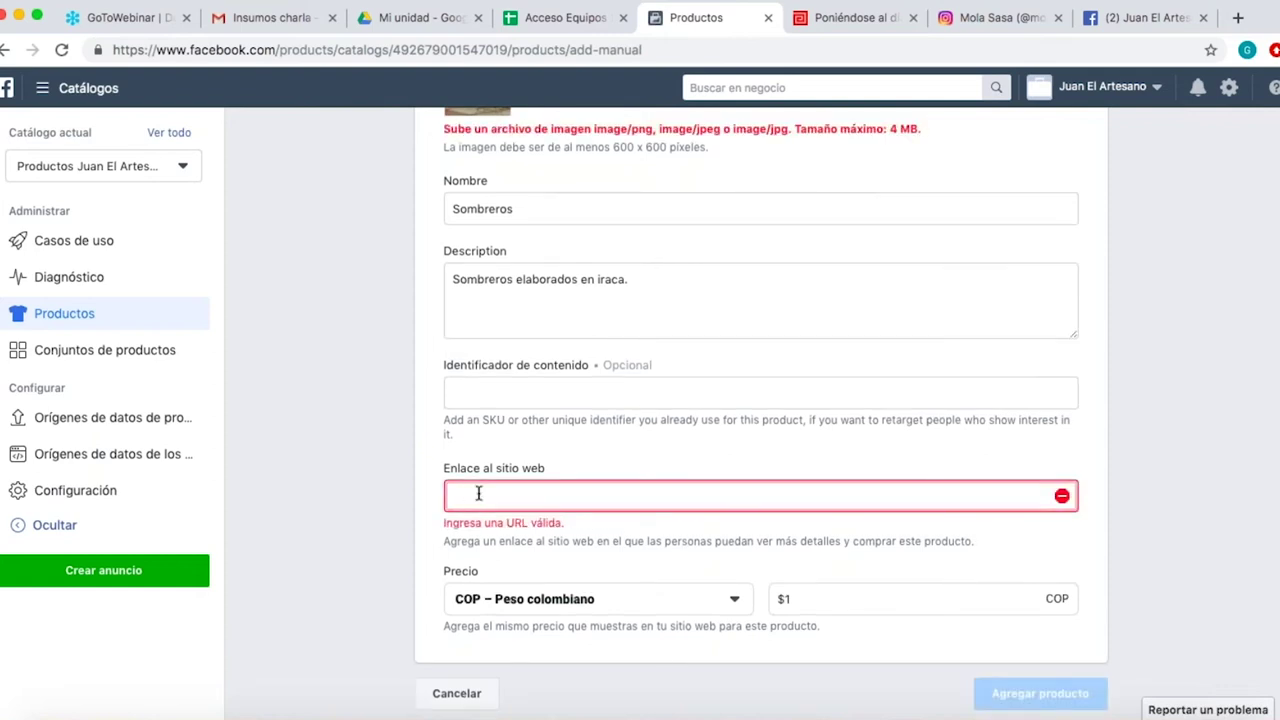
Open the Tienda of the Juan El Artesano page and look over its Prueba Artesano Digital collection.
click(1109, 20)
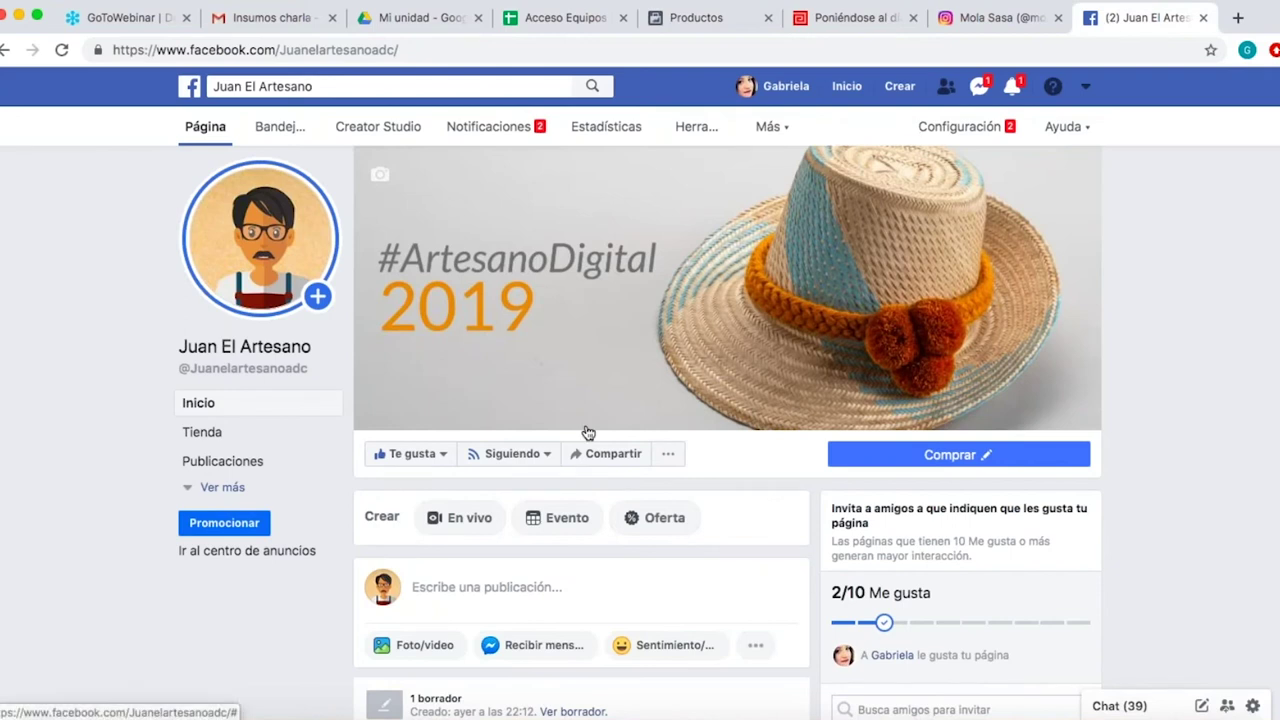
click(206, 432)
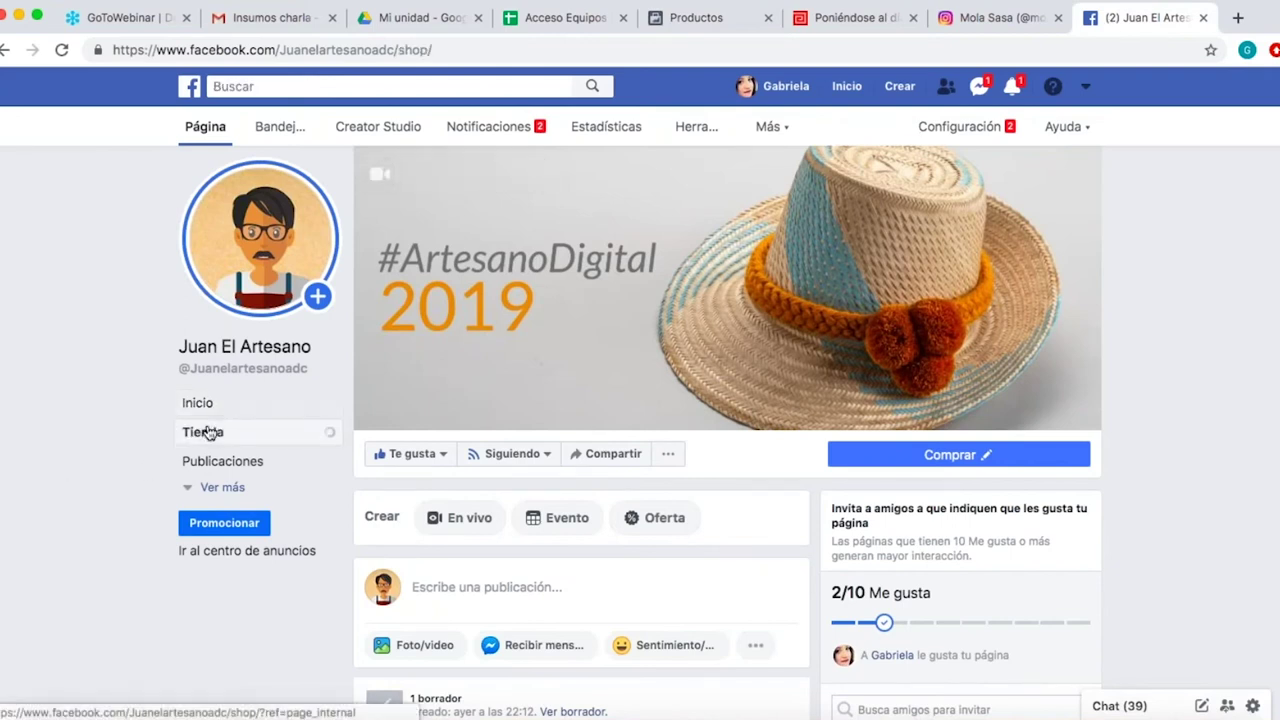
scroll(1233, 597, down, 1)
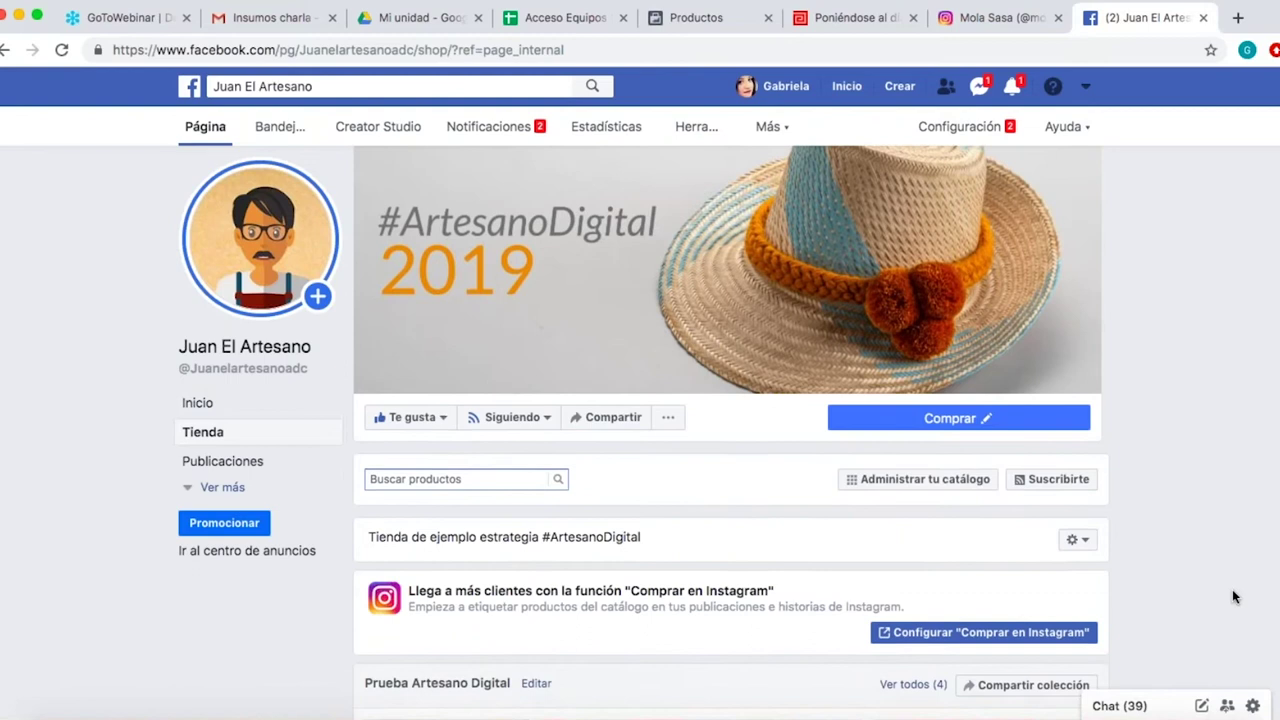
scroll(1233, 597, down, 5)
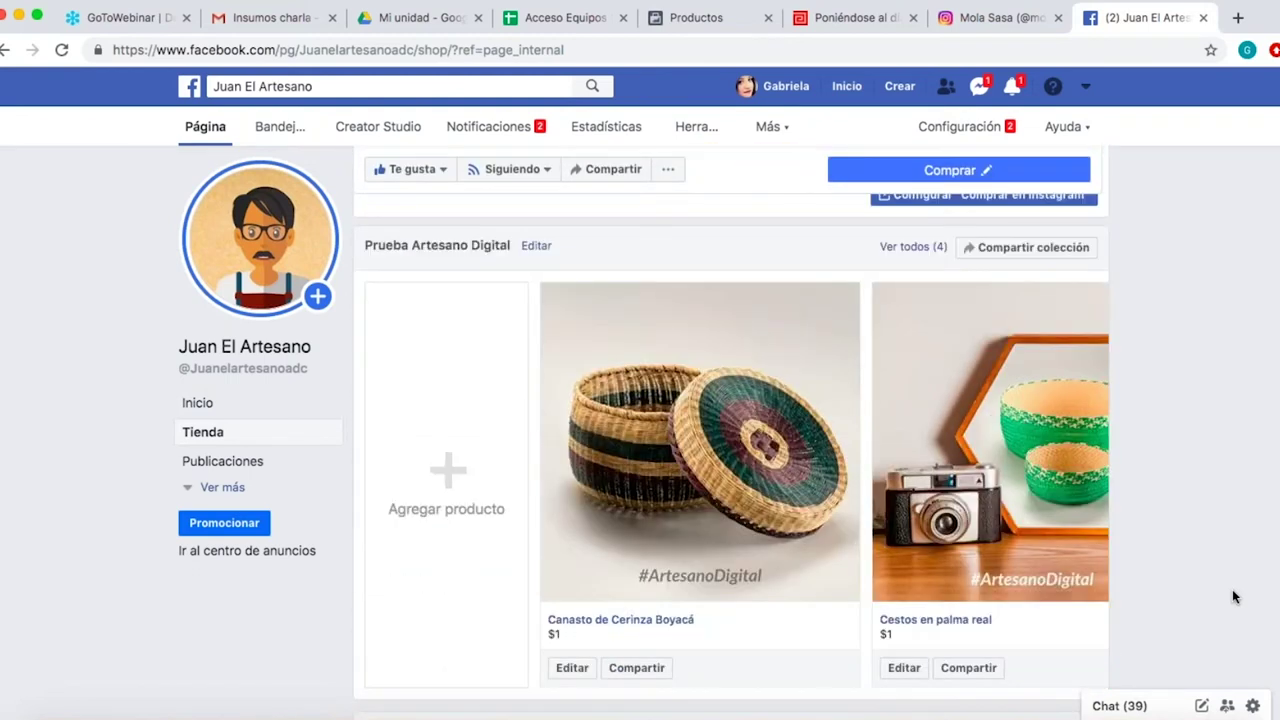
scroll(1233, 597, down, 1)
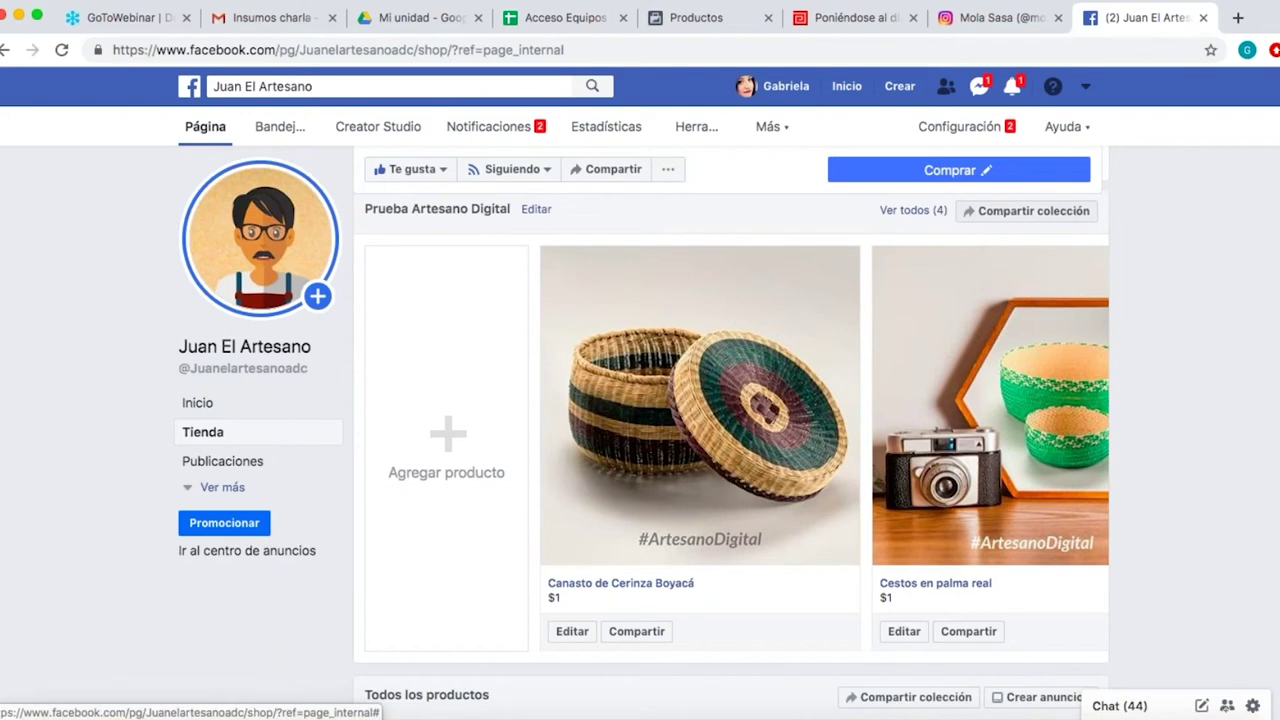
Browse the Prueba Artesano Digital collection in the Tienda and open the full view of all its products.
click(1026, 210)
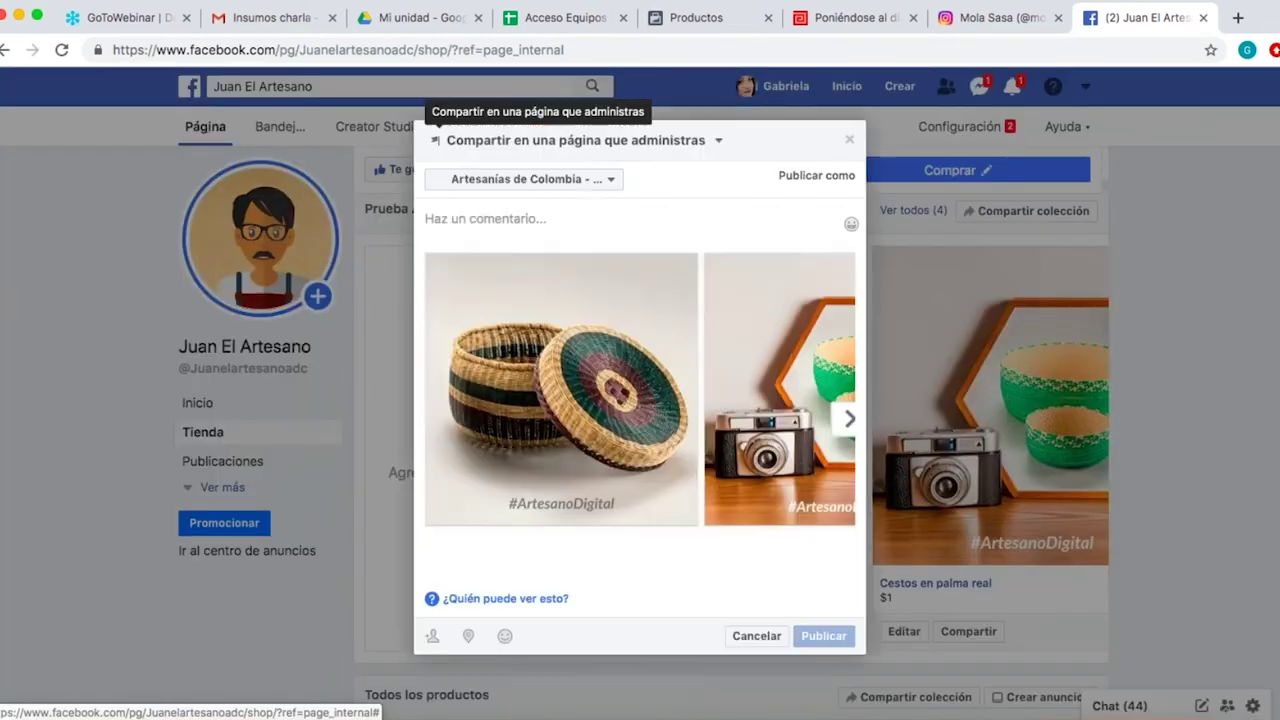
click(851, 129)
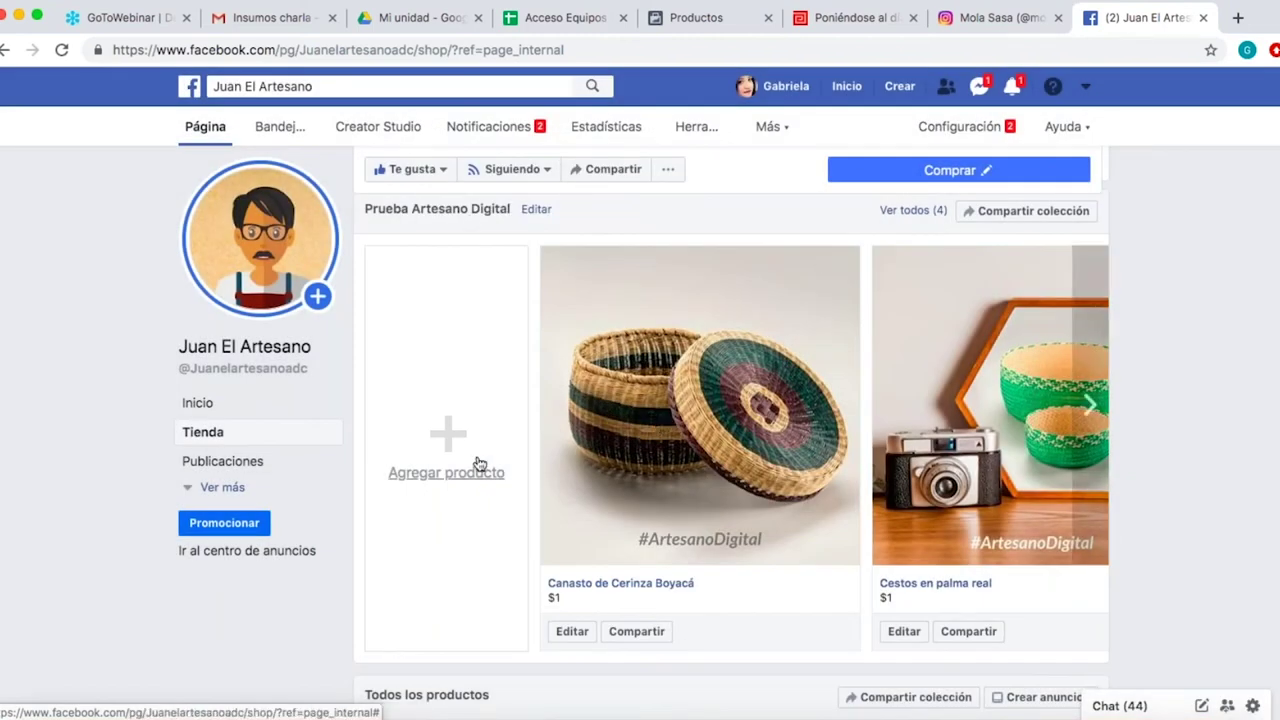
click(1088, 405)
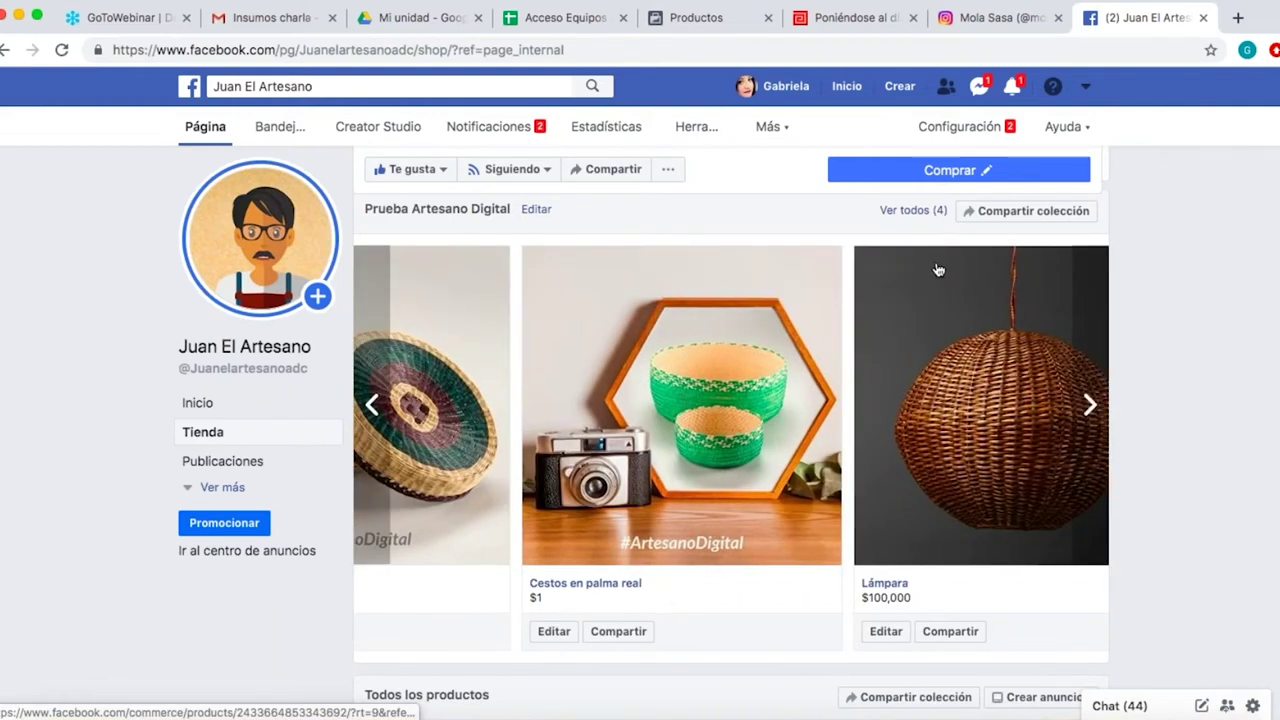
click(899, 212)
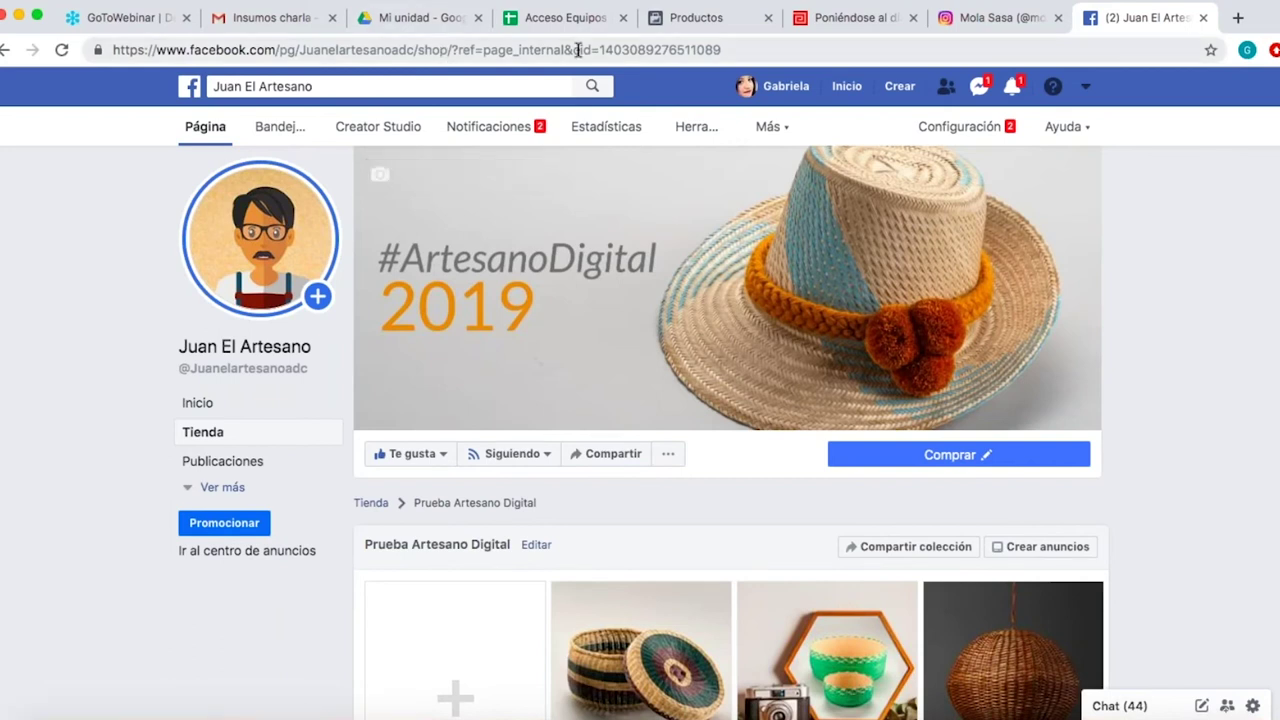
Copy the collection page's address into the product form as its website link and try to add the product.
click(740, 54)
key(super+c)
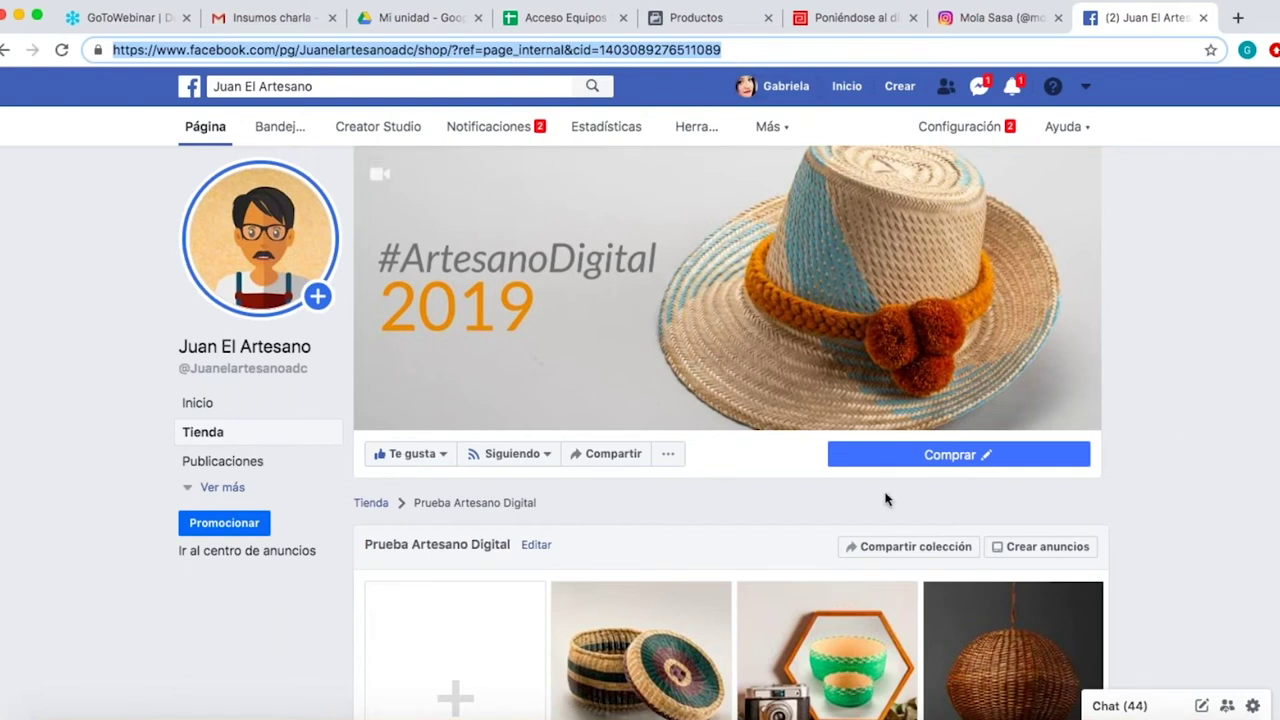
click(686, 20)
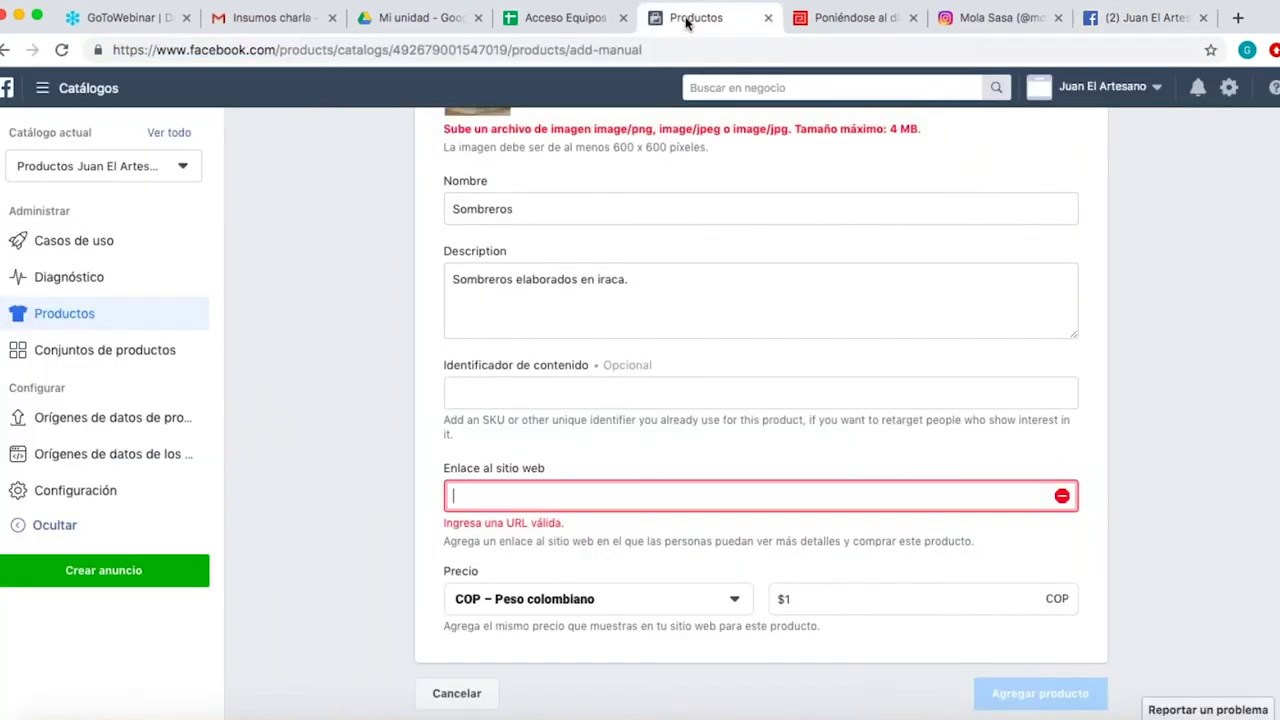
key(super+v)
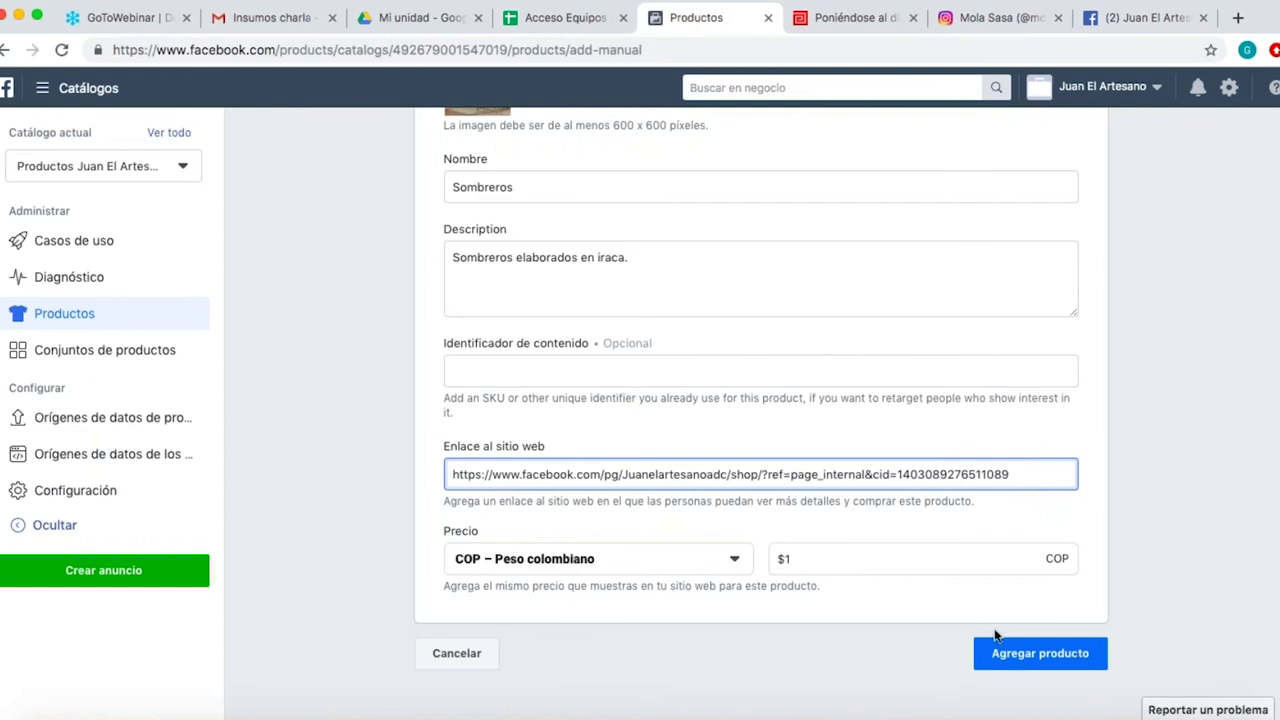
click(1011, 660)
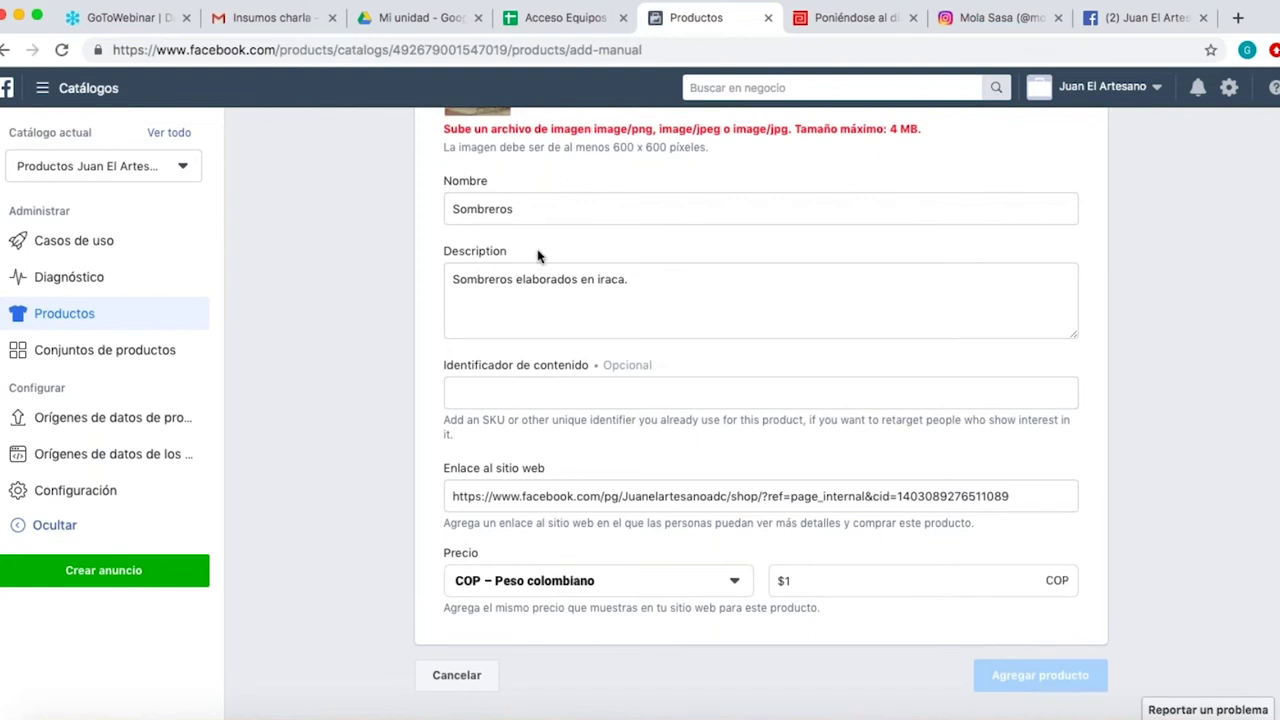
Replace the product image with "5. Artesano digital.jpg" from the insumoscharla folder inside the Escritorio's escritorio folder.
scroll(538, 256, up, 2)
scroll(763, 414, up, 3)
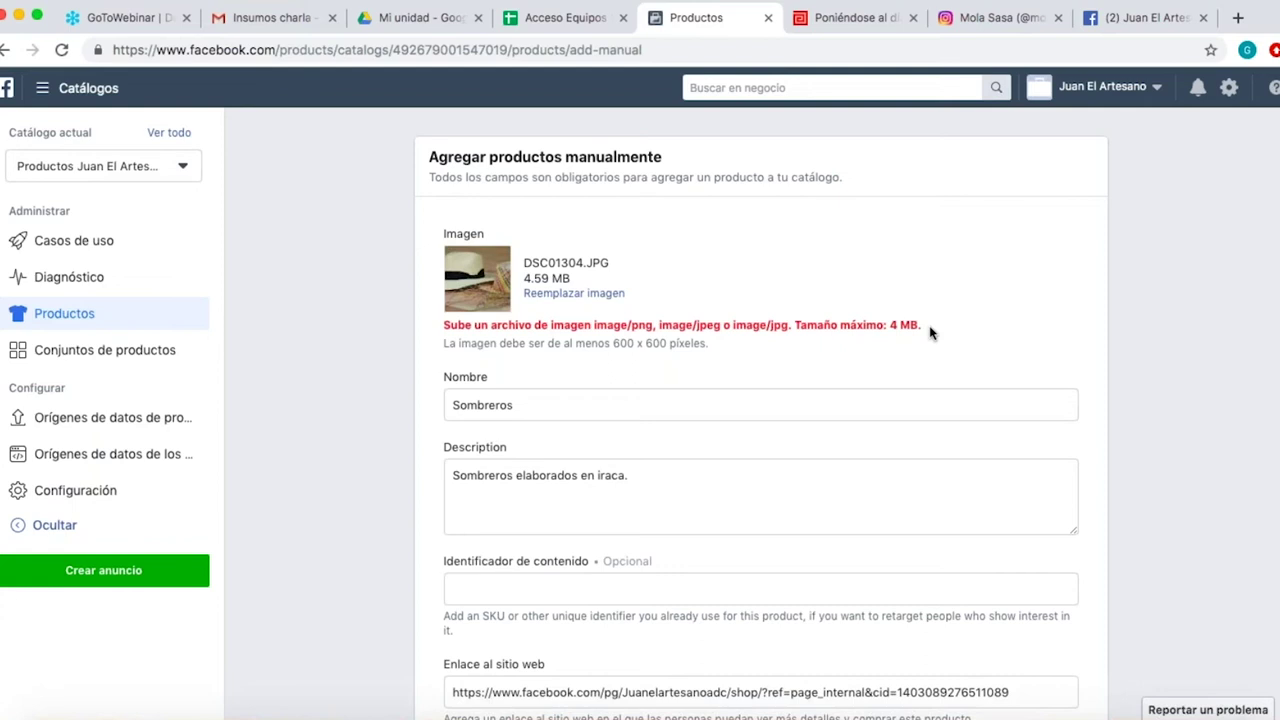
click(539, 305)
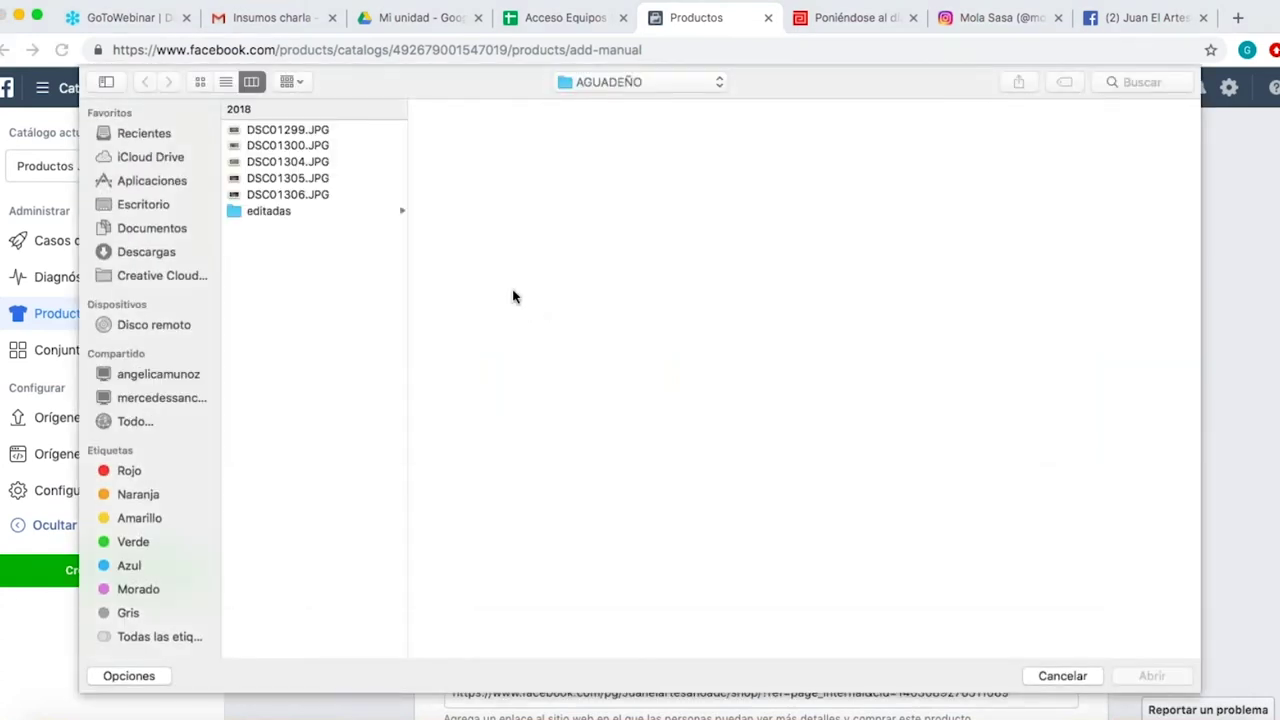
click(137, 208)
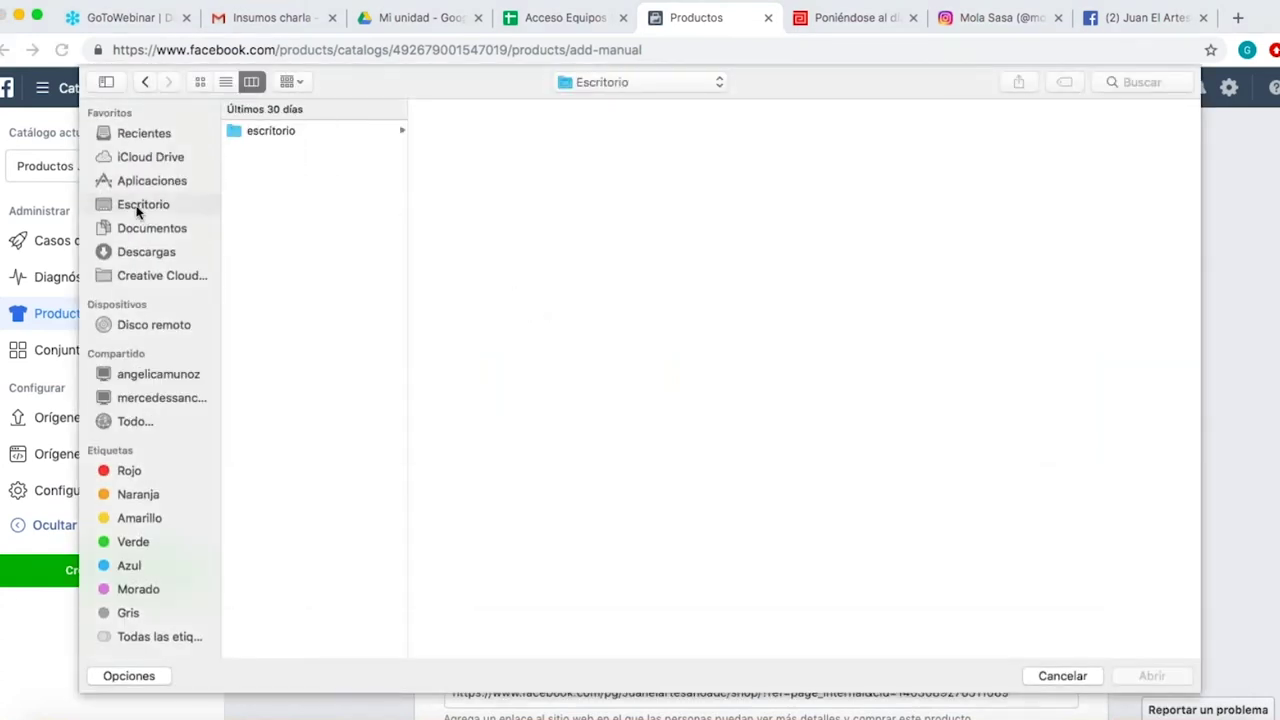
click(400, 134)
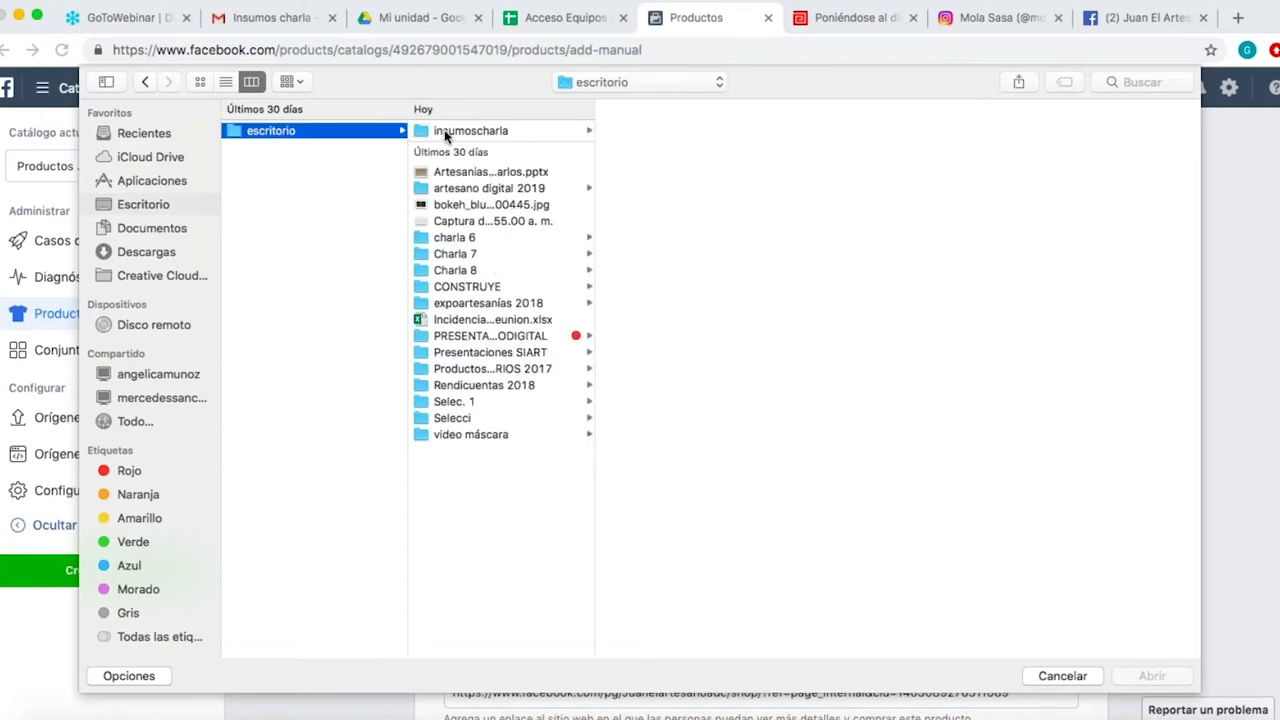
click(445, 132)
click(615, 133)
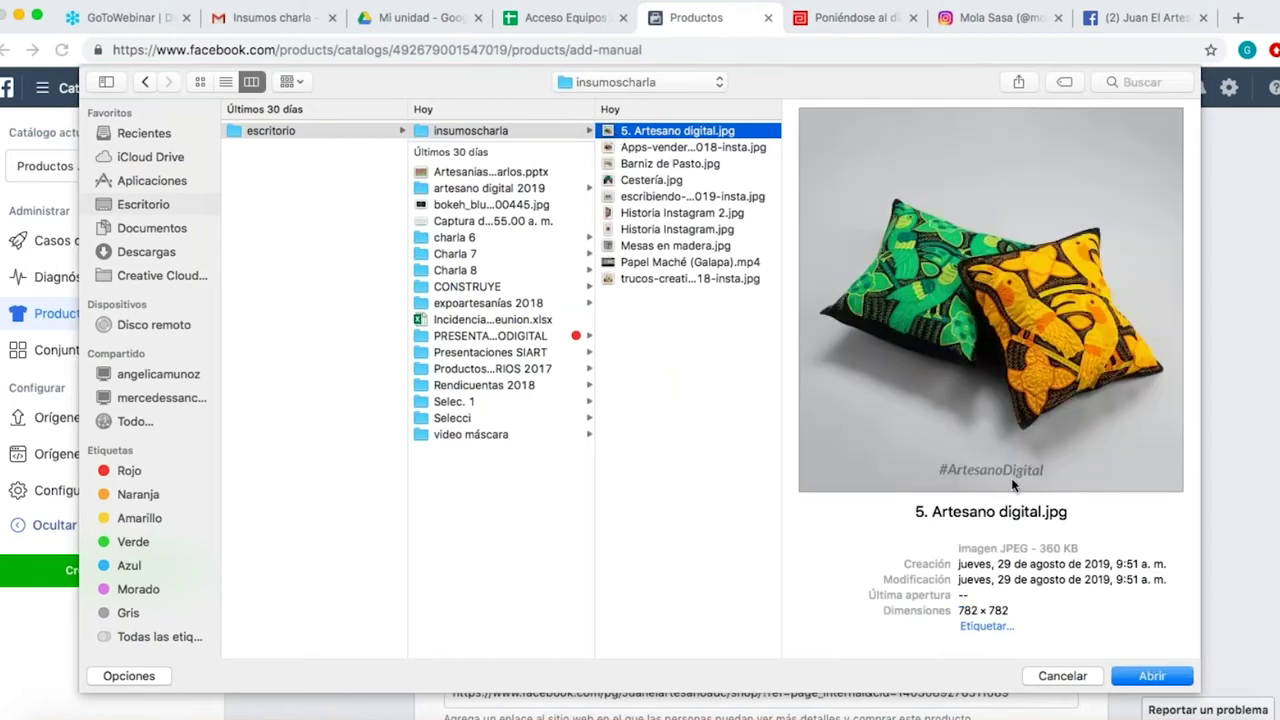
click(1138, 680)
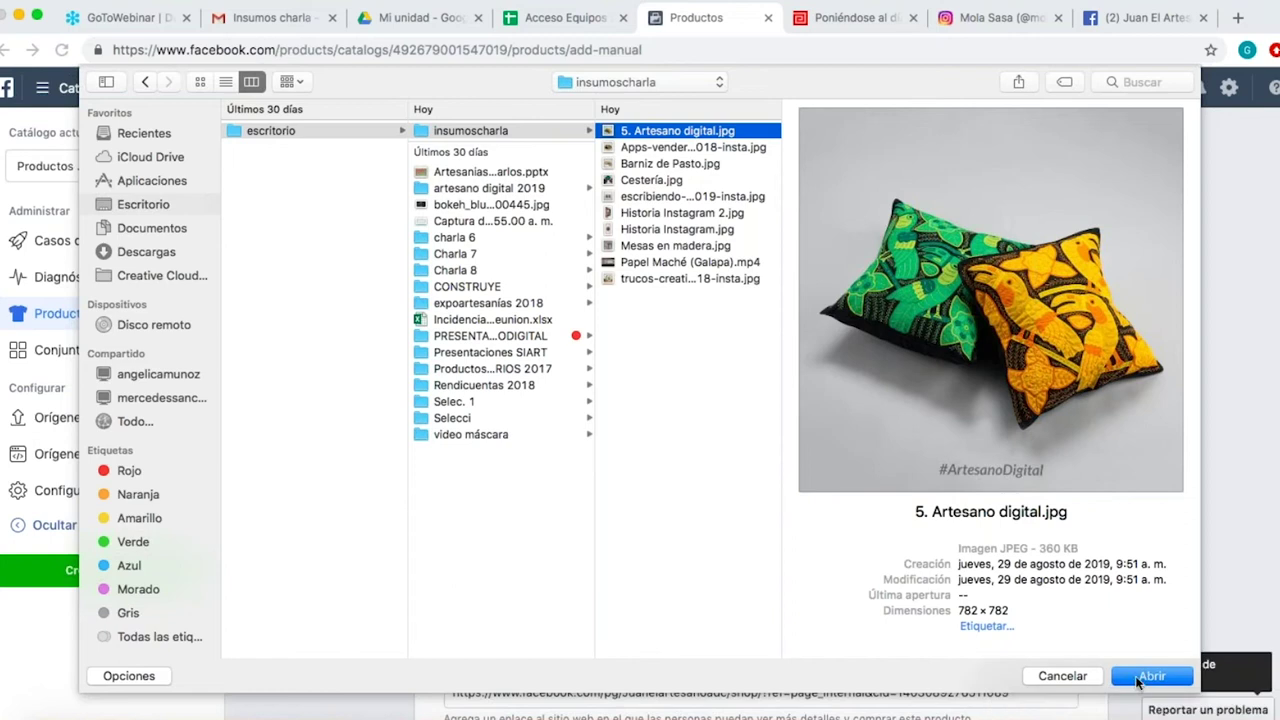
click(1040, 547)
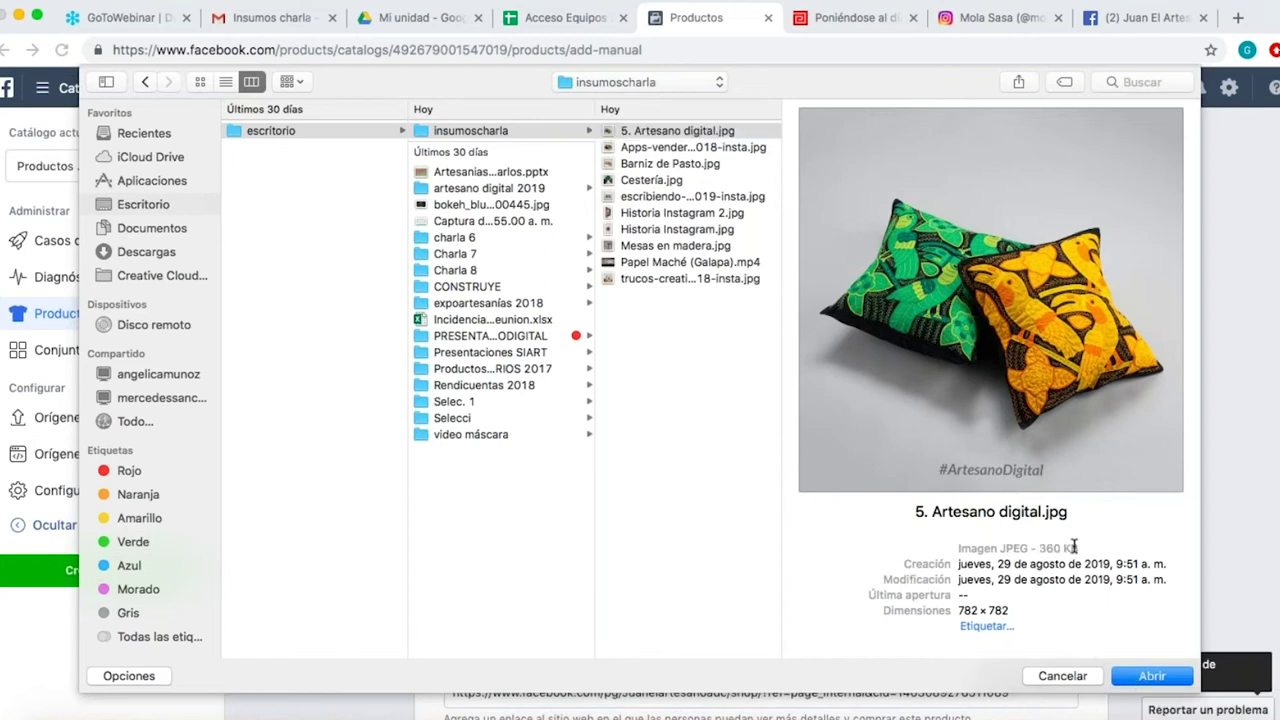
click(1124, 678)
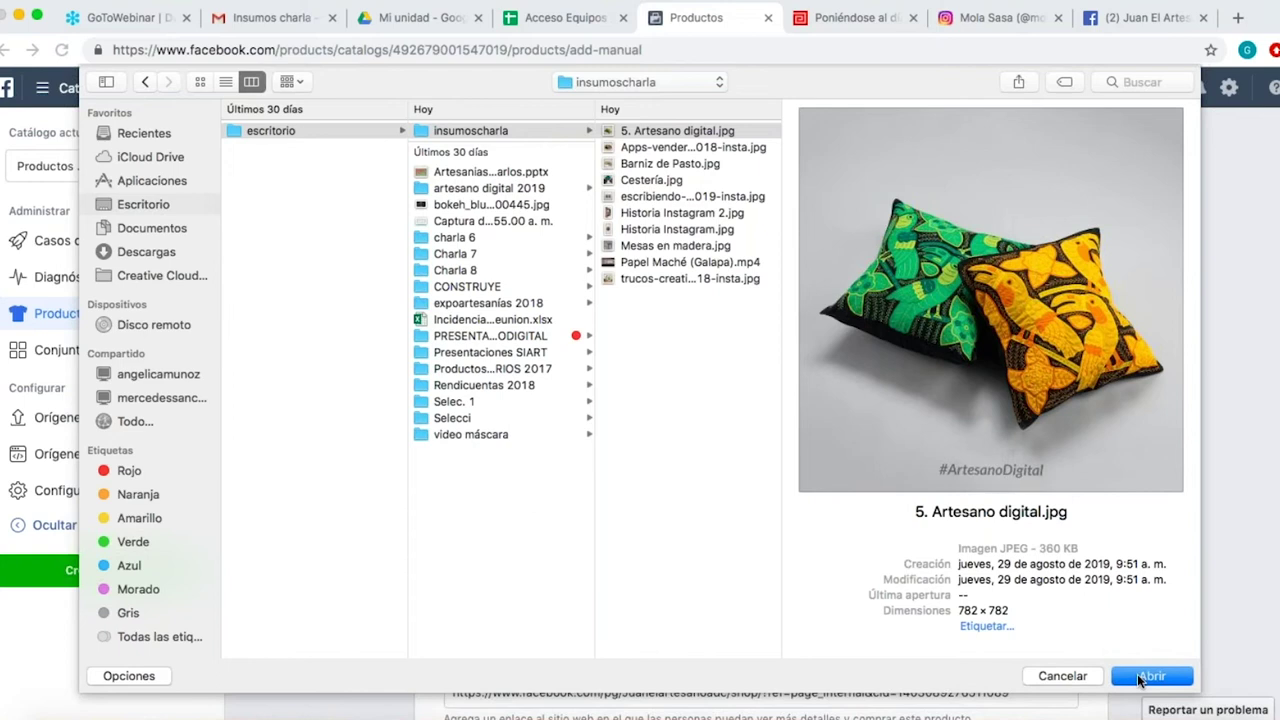
click(1140, 679)
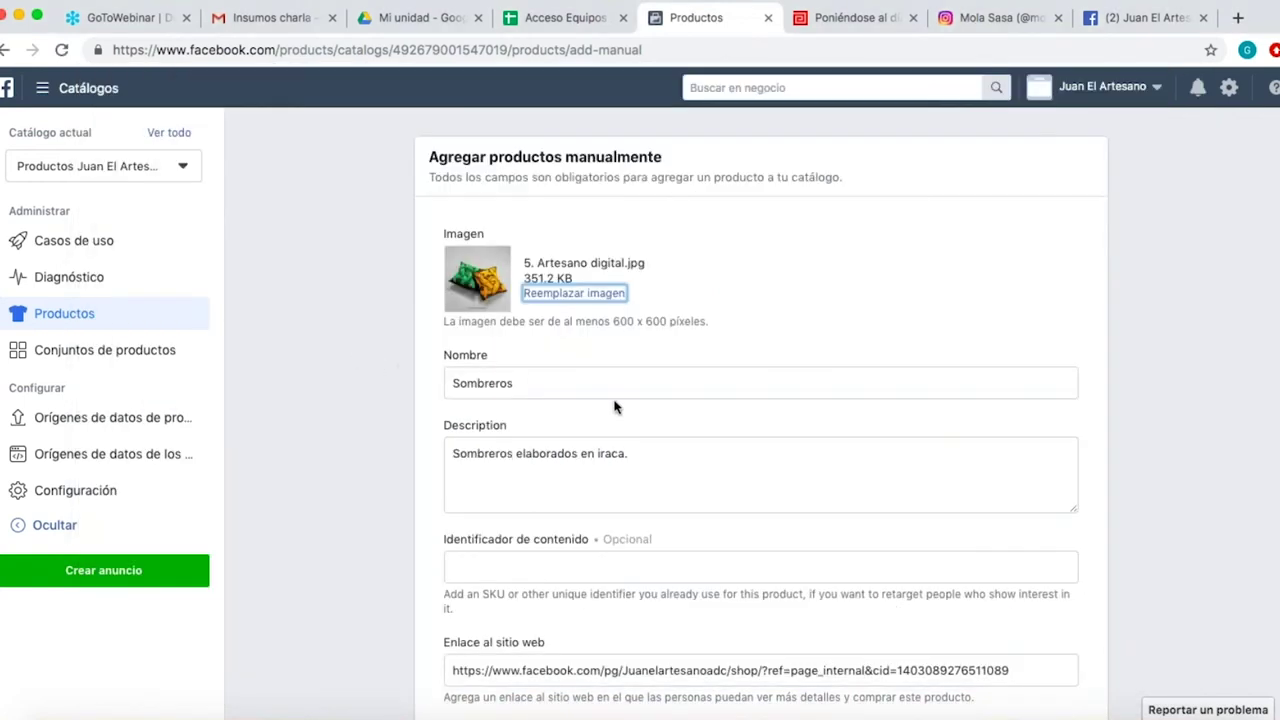
Change the product name to "Cojines de molas".
click(538, 383)
key(BackSpace)
key(BackSpace)
key(BackSpace)
key(BackSpace)
key(BackSpace)
key(BackSpace)
key(BackSpace)
key(BackSpace)
key(BackSpace)
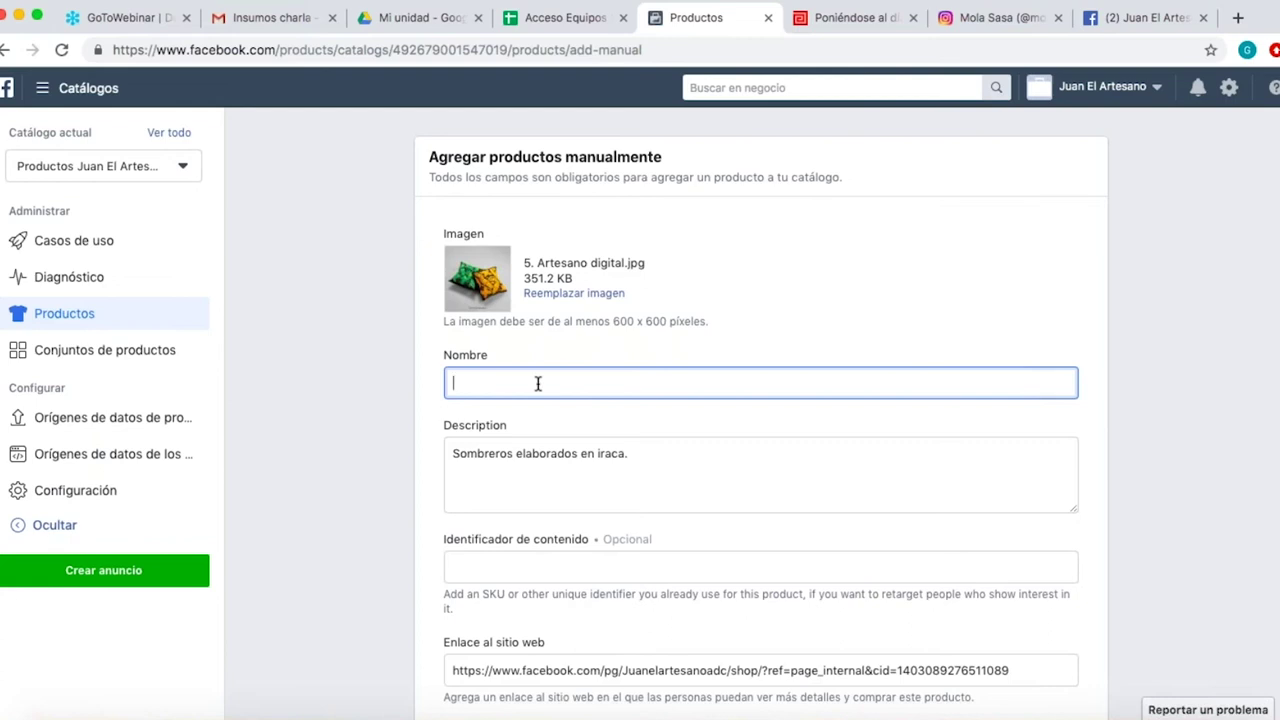
text(Co)
text(m)
key(BackSpace)
text(jines d)
text(molas)
Replace the product description with "Cojines elaborados en tela con aplicación de molas, elaboradas por mujeres artesanas de la comunidad indígena Gunadule.".
click(643, 458)
key(BackSpace)
key(BackSpace)
key(BackSpace)
key(BackSpace)
key(BackSpace)
key(BackSpace)
key(BackSpace)
key(BackSpace)
key(BackSpace)
key(BackSpace)
key(BackSpace)
key(BackSpace)
key(BackSpace)
key(BackSpace)
key(BackSpace)
key(BackSpace)
key(BackSpace)
key(BackSpace)
key(BackSpace)
key(BackSpace)
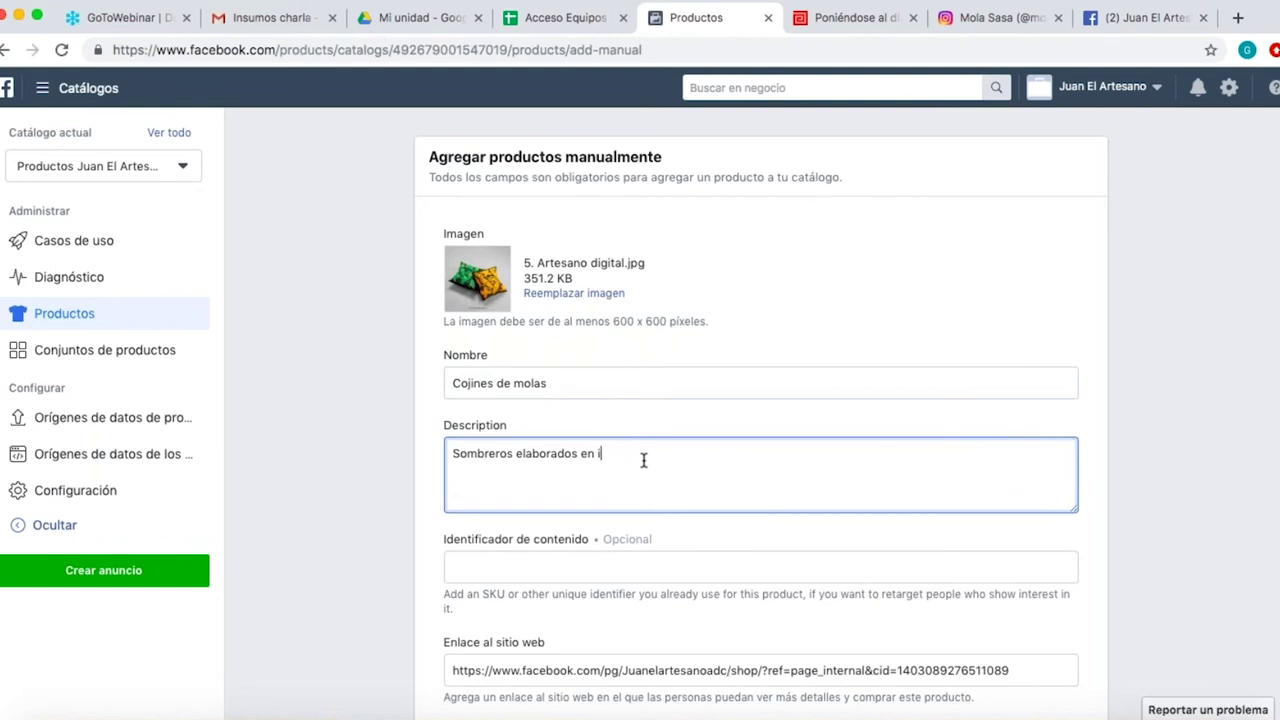
key(BackSpace)
key(BackSpace)
key(BackSpace)
key(BackSpace)
key(BackSpace)
key(BackSpace)
key(BackSpace)
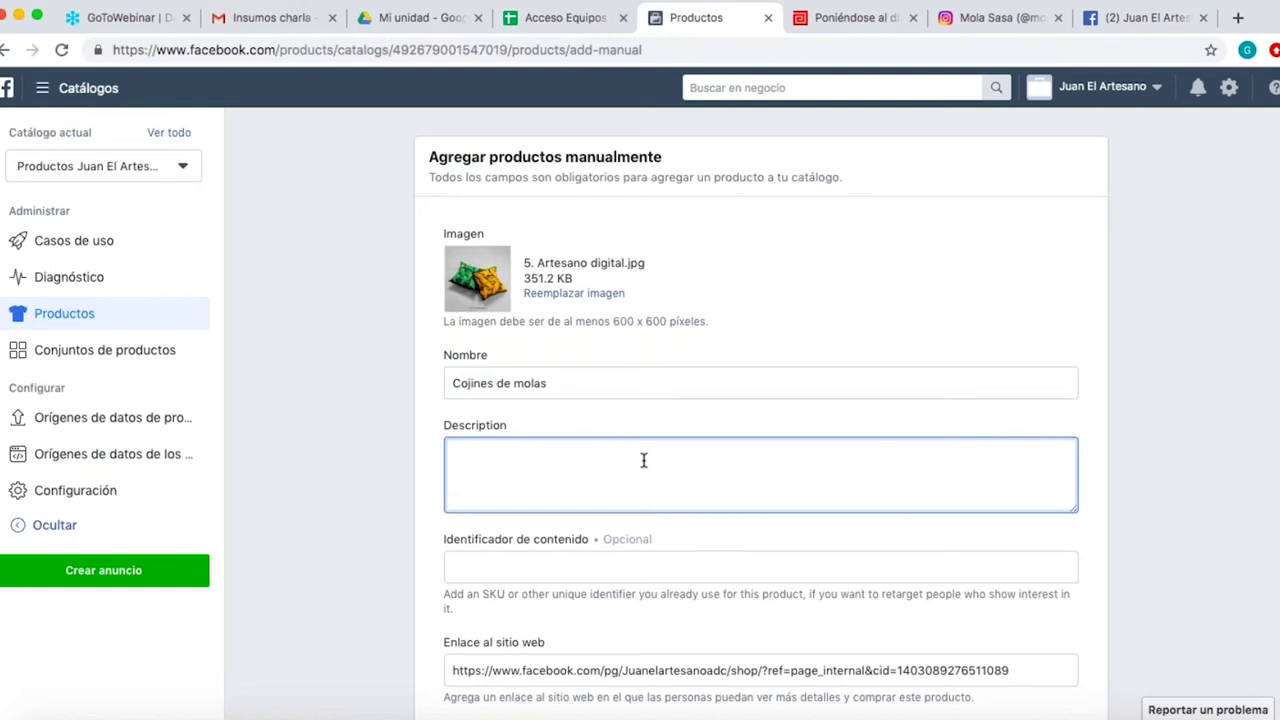
text(Cojines elaborados en)
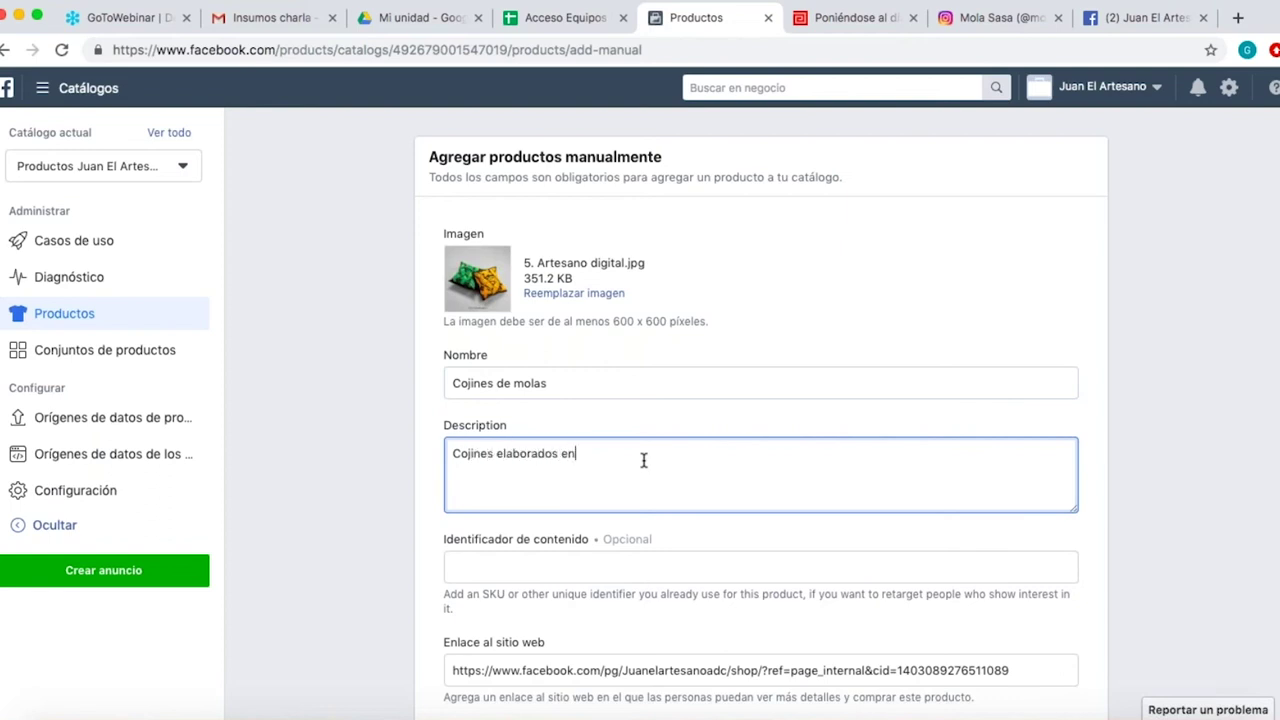
text( tela con aplicación de m)
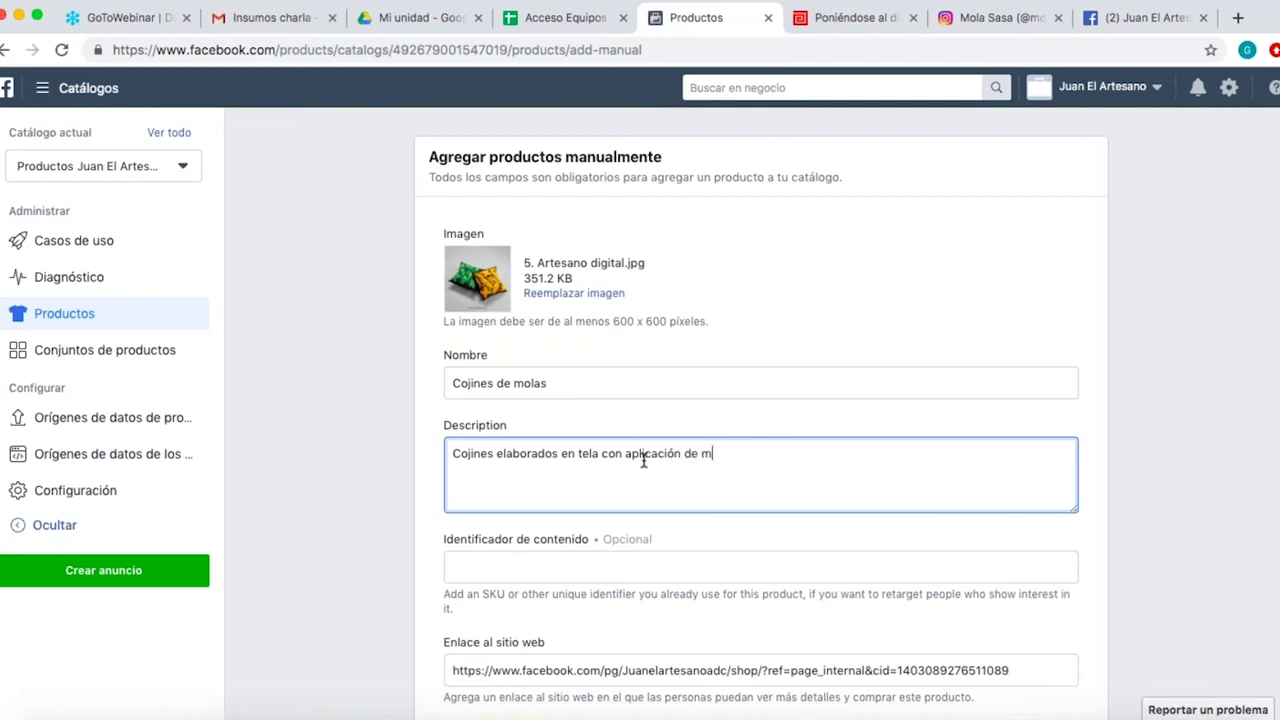
text(olas, elabo)
text(radas por mue)
text(res)
key(BackSpace)
key(BackSpace)
key(BackSpace)
key(BackSpace)
text(jeres )
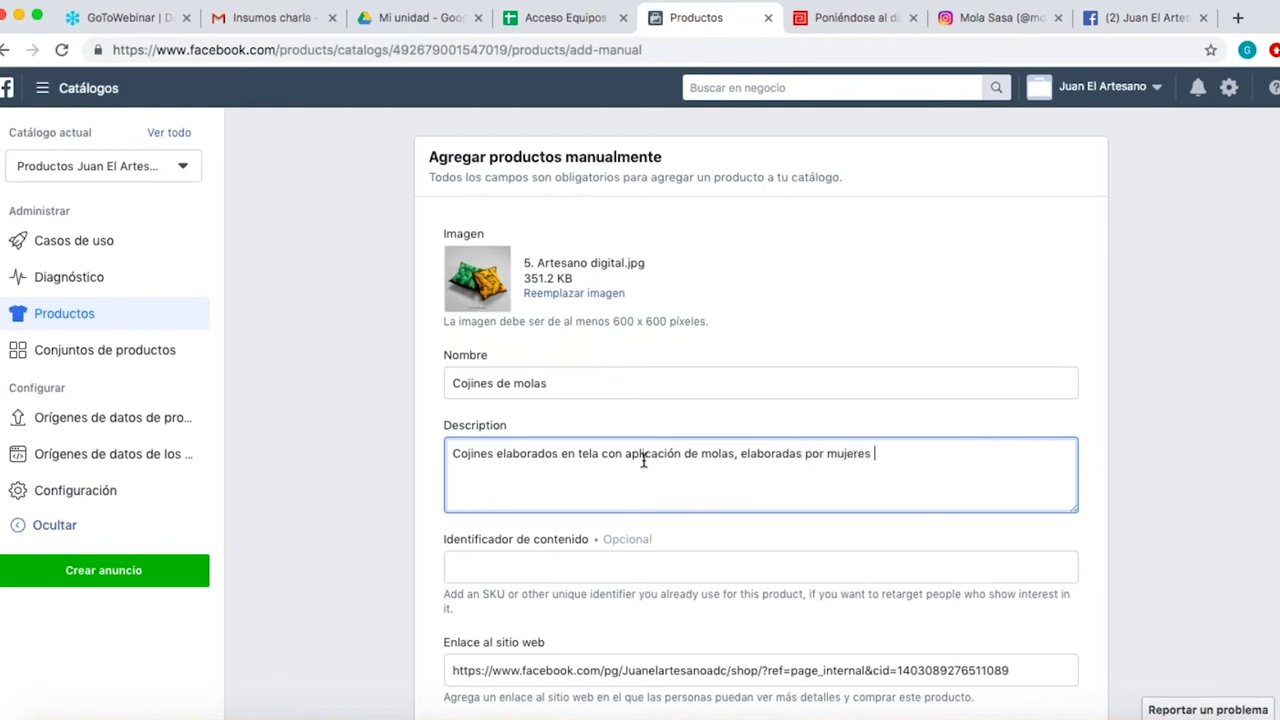
text(artesanas de la comun)
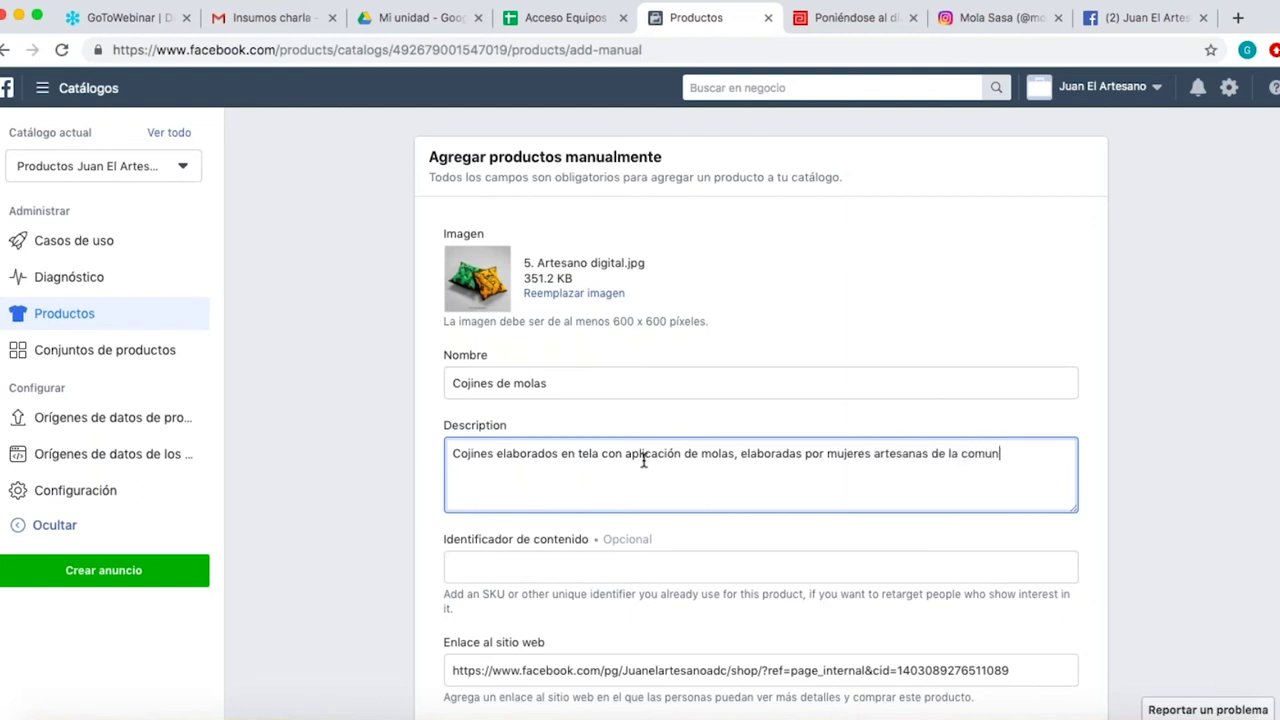
text(idad indígena guna)
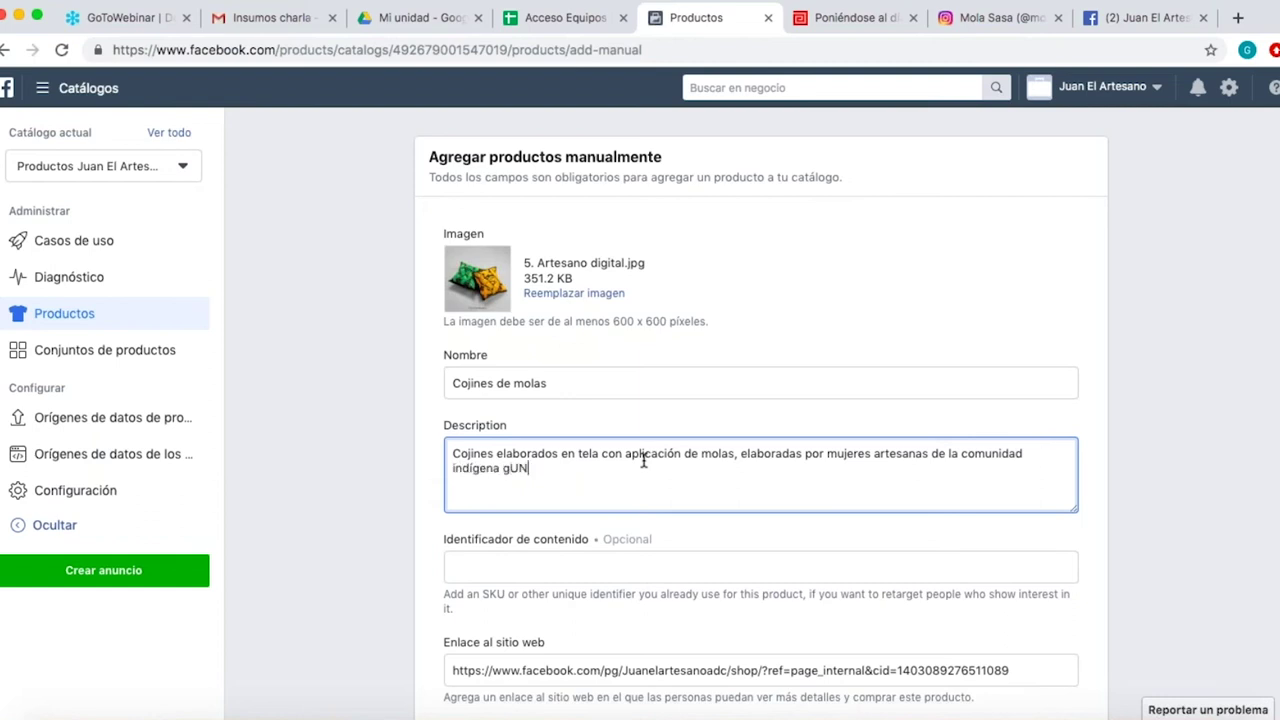
key(BackSpace)
key(BackSpace)
key(BackSpace)
key(BackSpace)
text(Gunadule.)
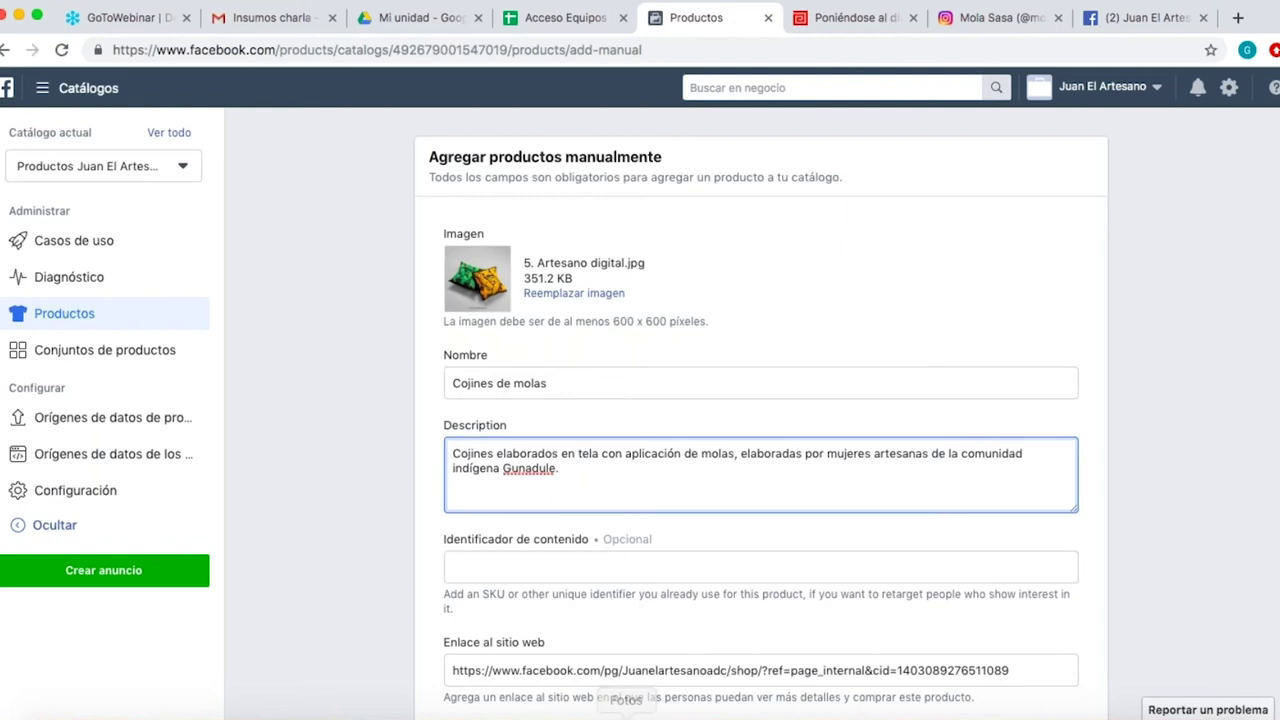
click(846, 626)
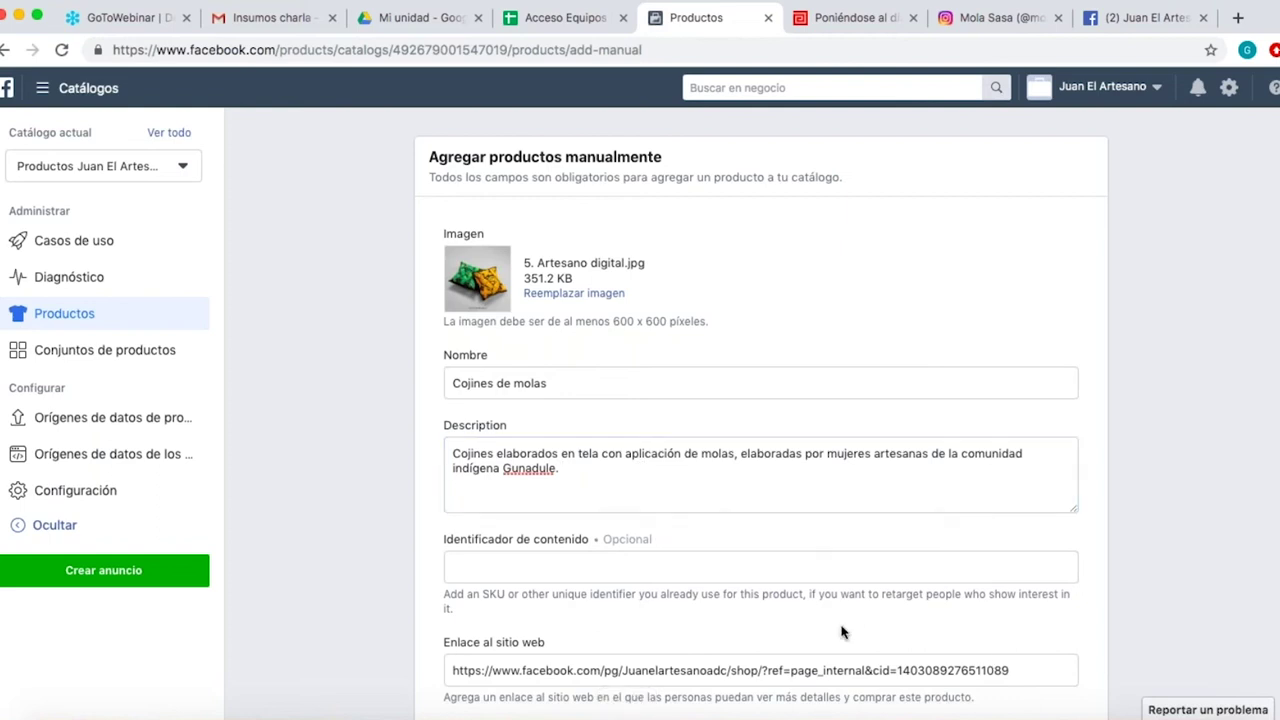
Add the Cojines de molas product to the catalogue and finish the manual entry to return to the product list.
scroll(842, 631, down, 4)
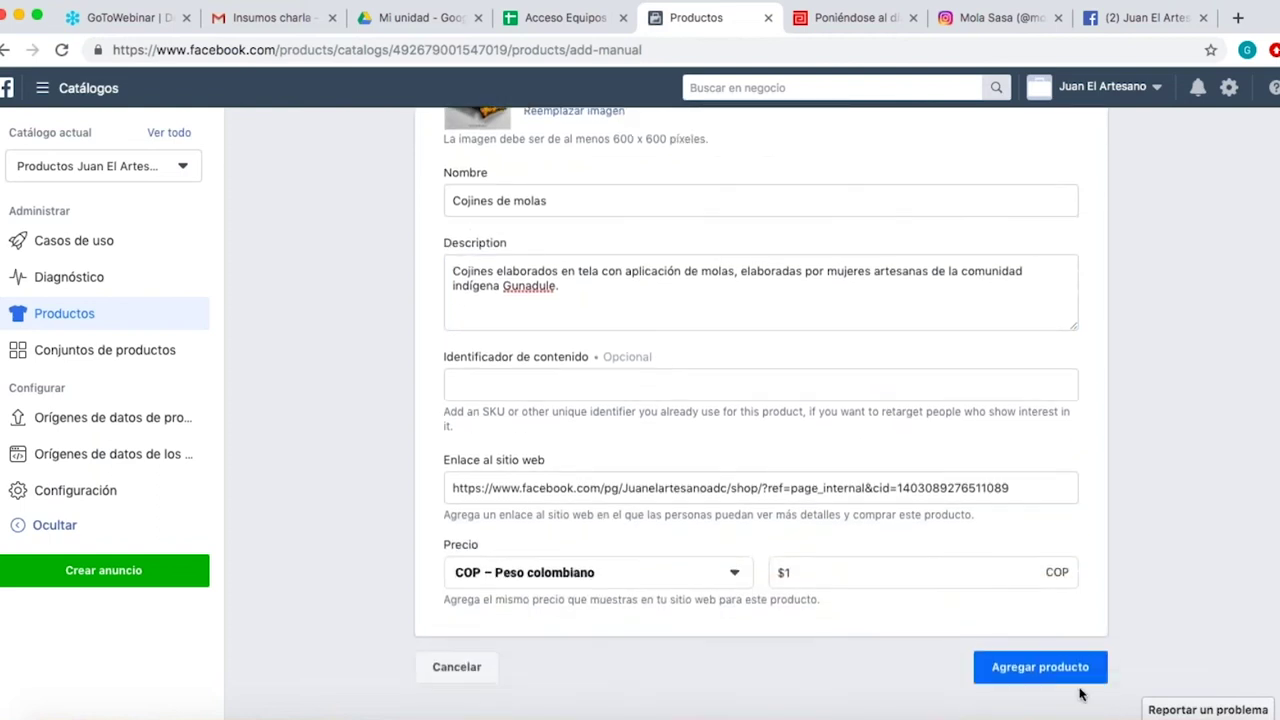
click(1030, 670)
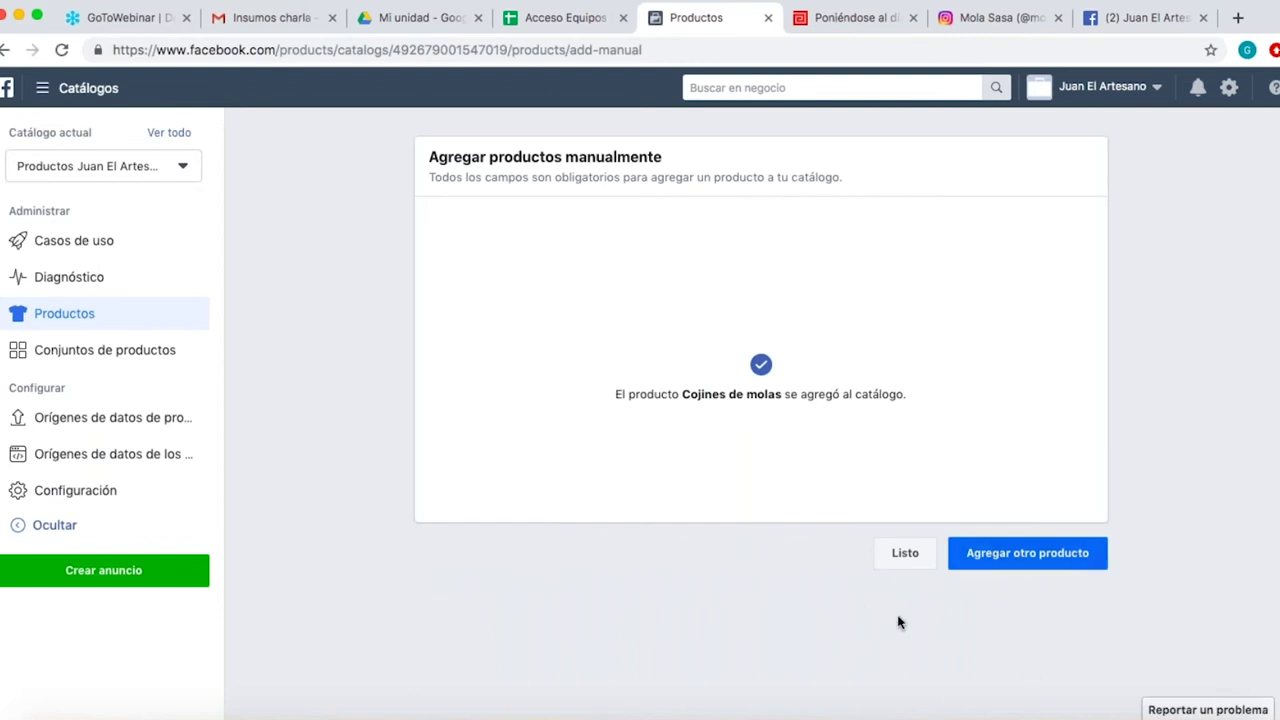
click(904, 555)
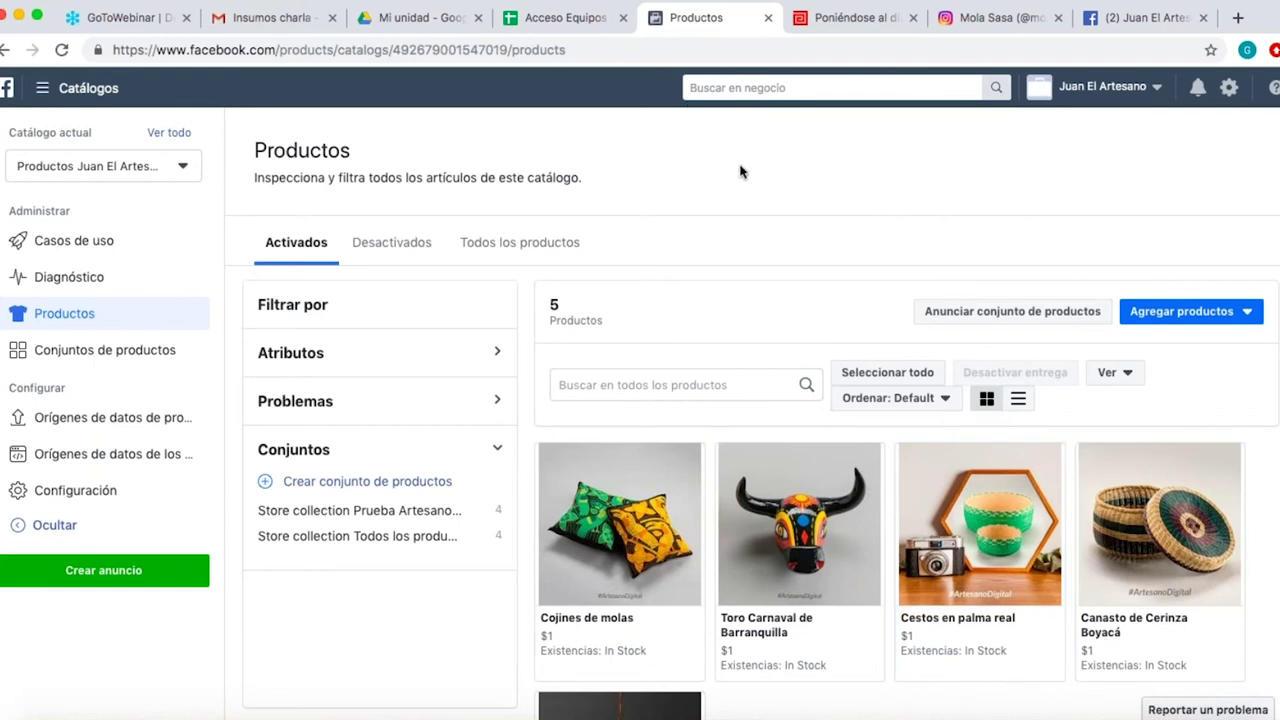
Return to the Prueba Artesano Digital collection page in the Tienda and reload it.
click(1127, 22)
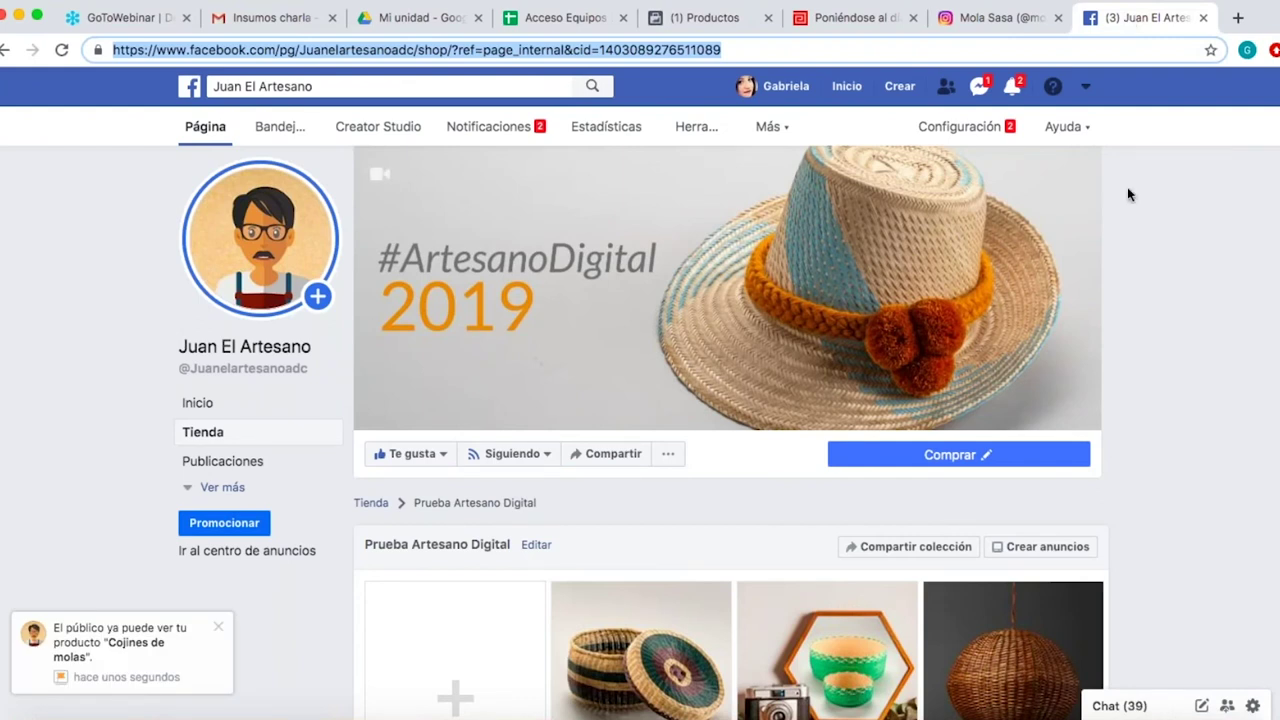
key(Right)
key(Escape)
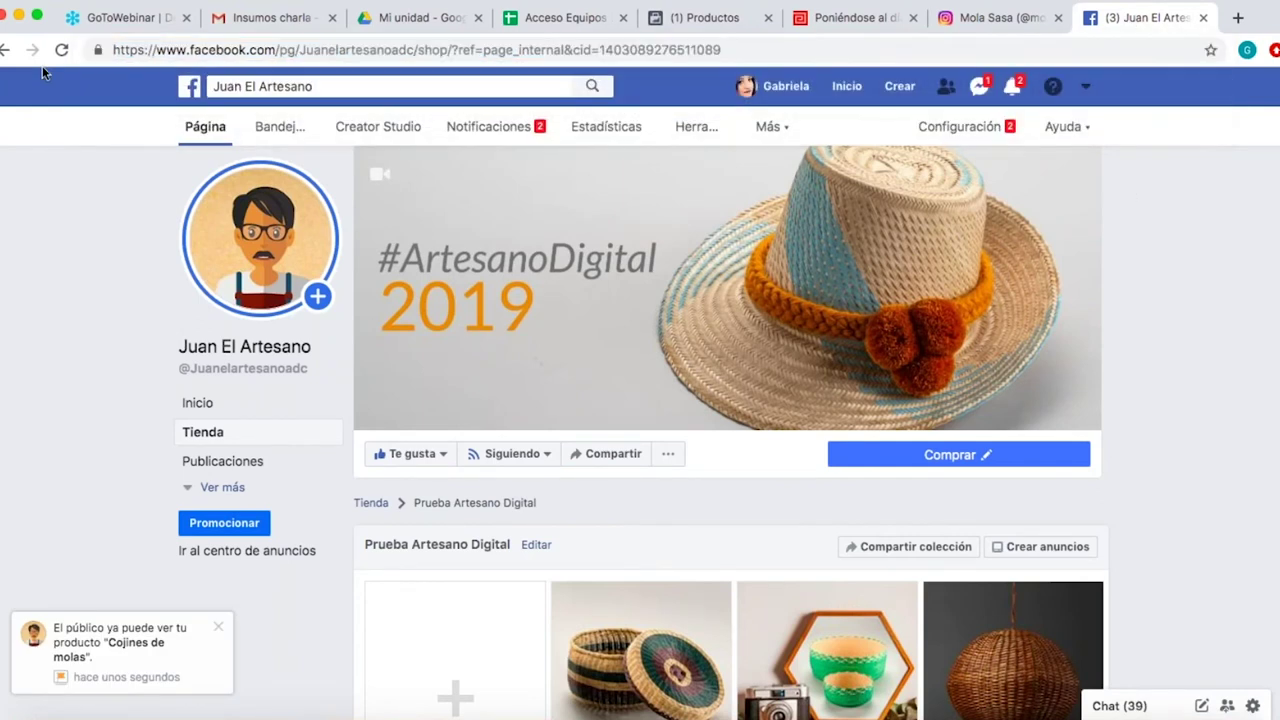
click(61, 50)
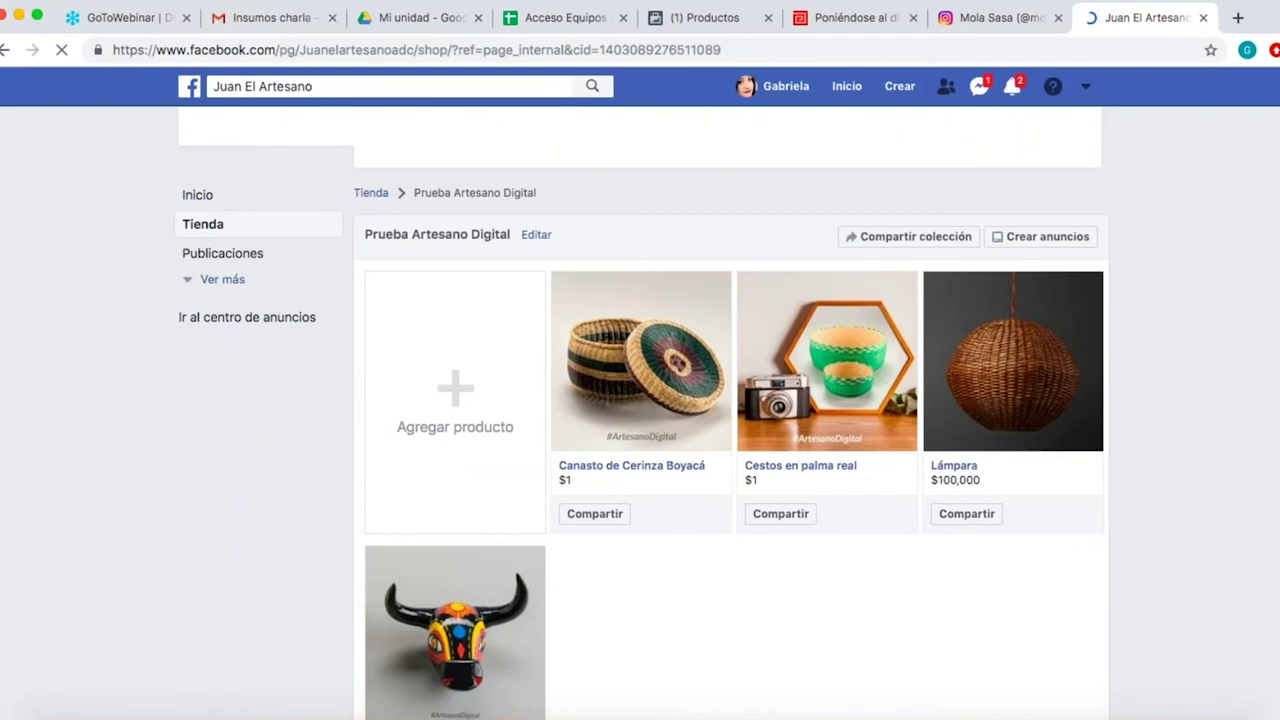
Check the Facebook notifications for the new product, close them and look over the products in the collection.
click(1014, 87)
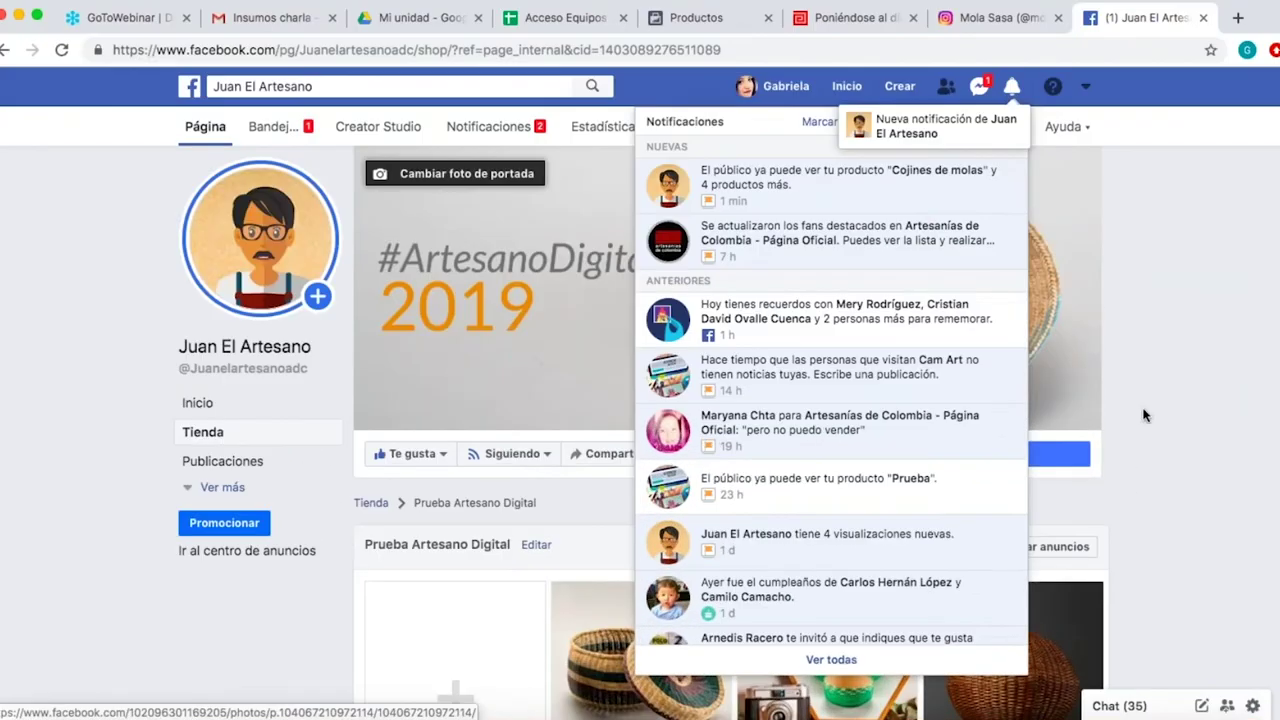
click(1130, 487)
scroll(1145, 415, down, 5)
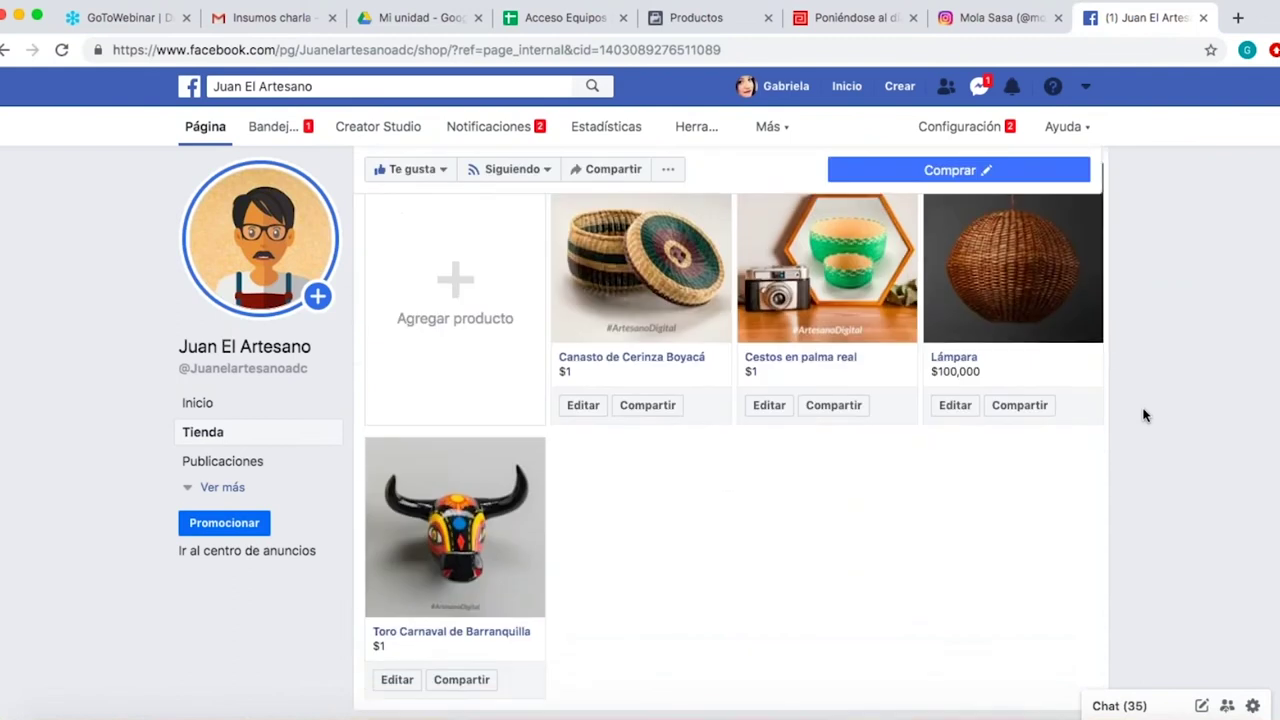
Return from the Prueba Artesano Digital collection to the main Tienda page and find Cojines de molas under Todos los productos.
scroll(1145, 414, up, 5)
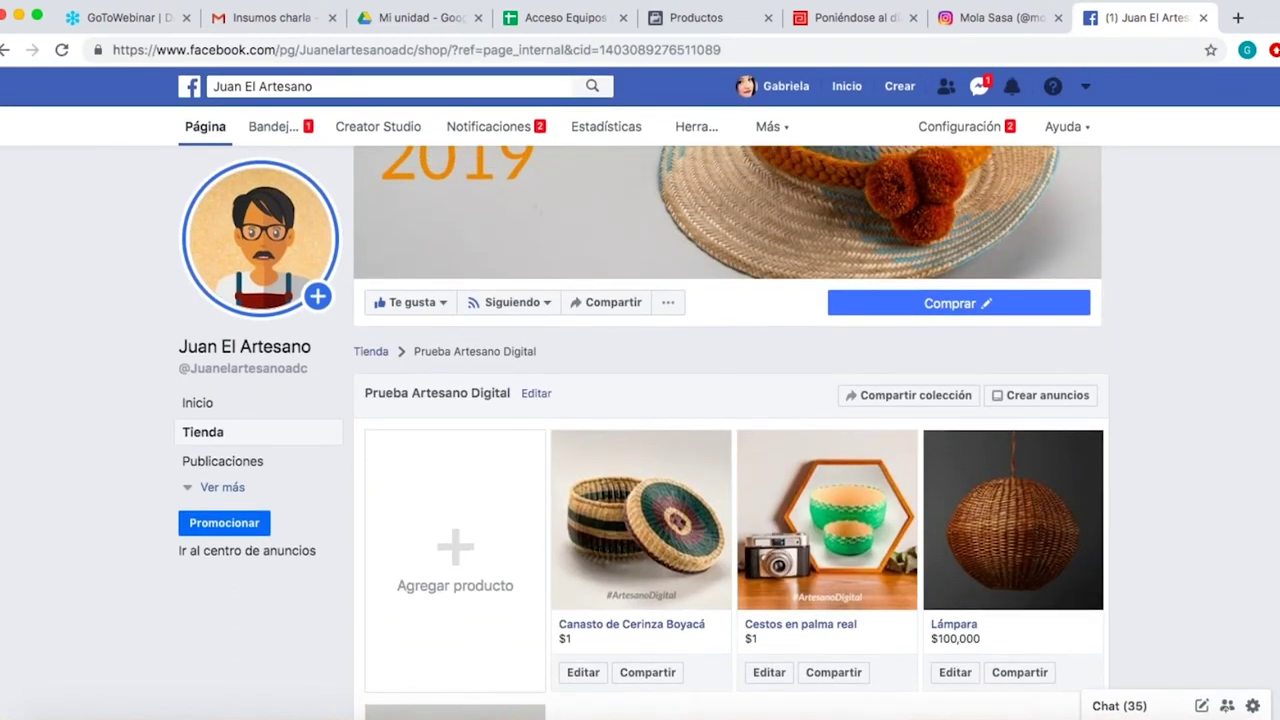
click(210, 440)
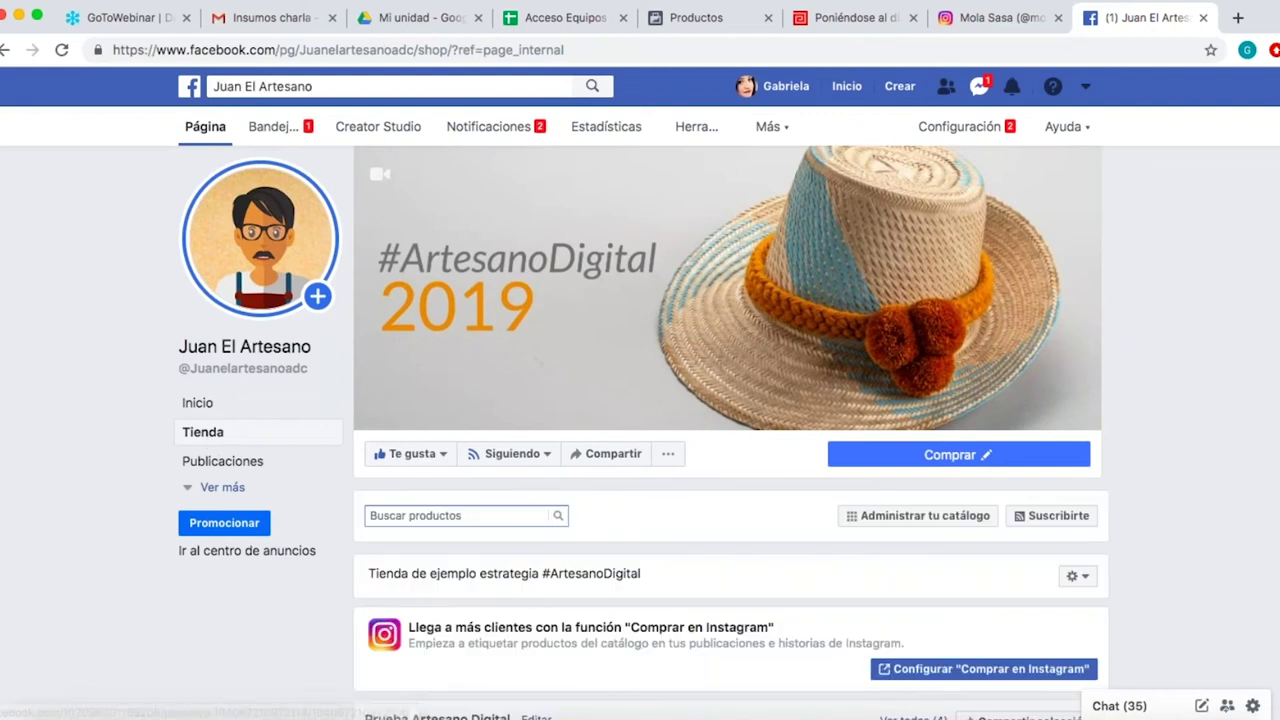
scroll(730, 430, down, 3)
scroll(555, 470, down, 8)
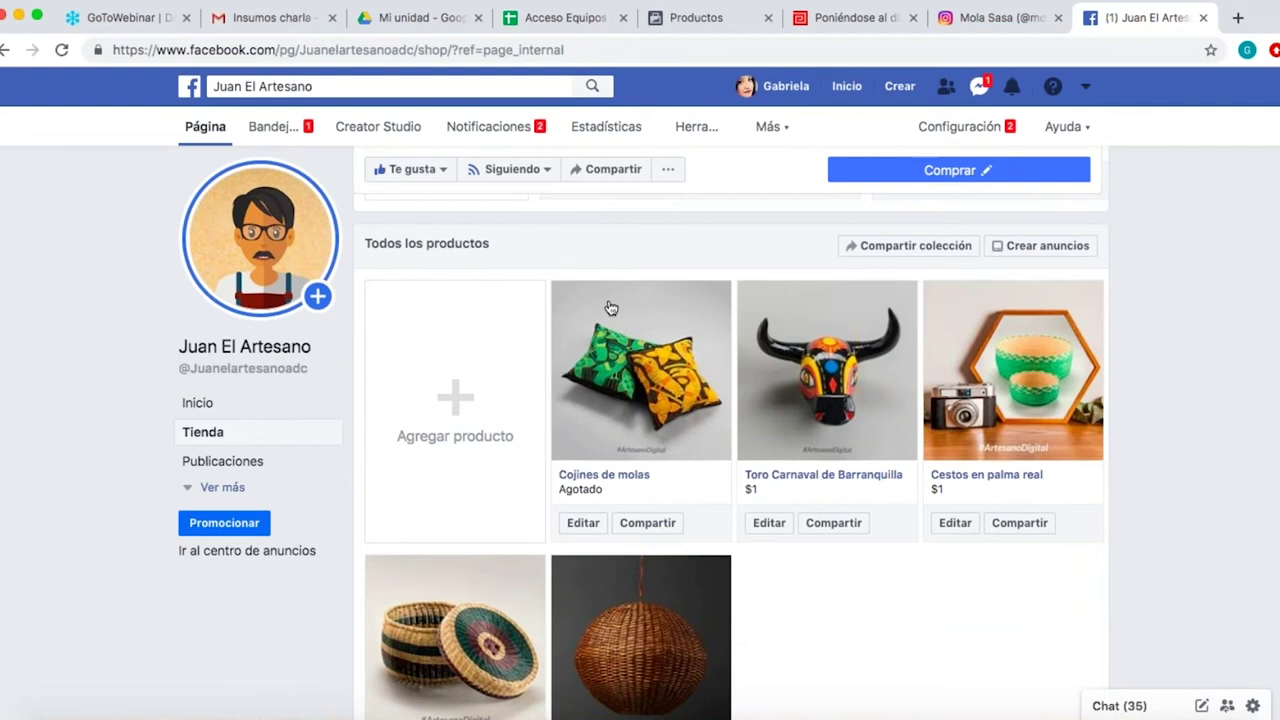
Edit the Cojines de molas product, set its inventory to Disponible and save the change.
click(583, 523)
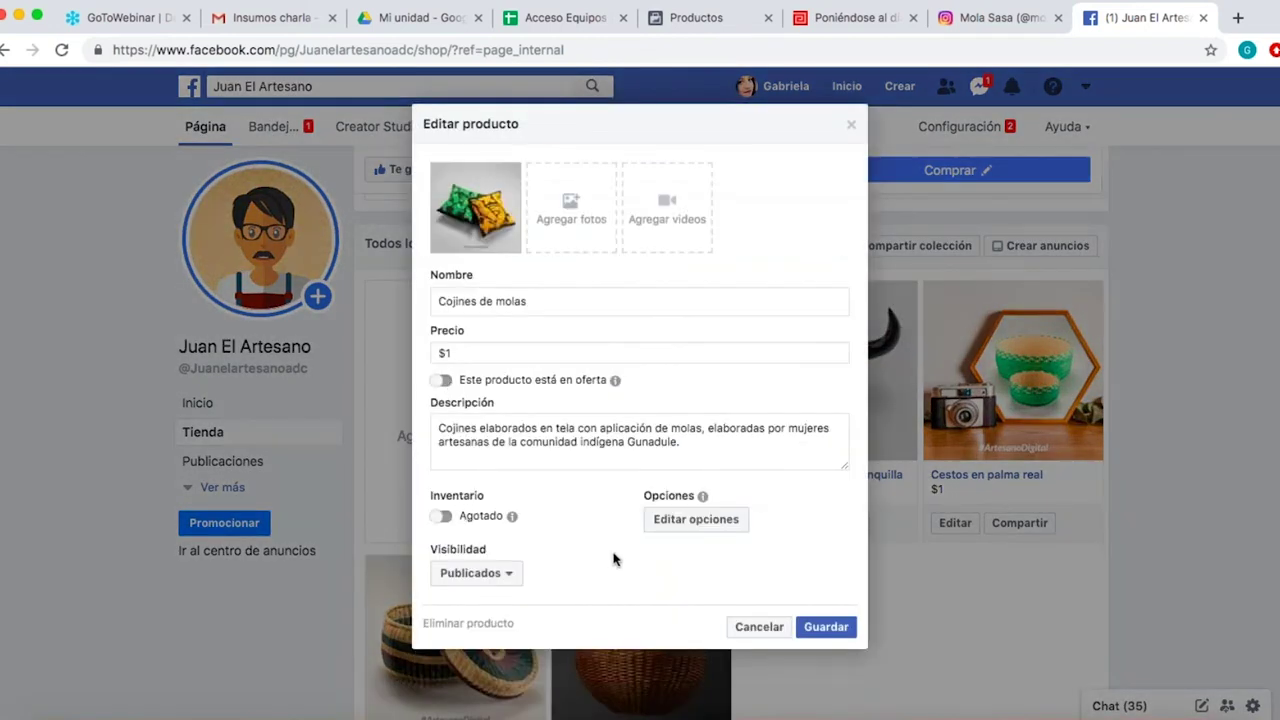
click(442, 517)
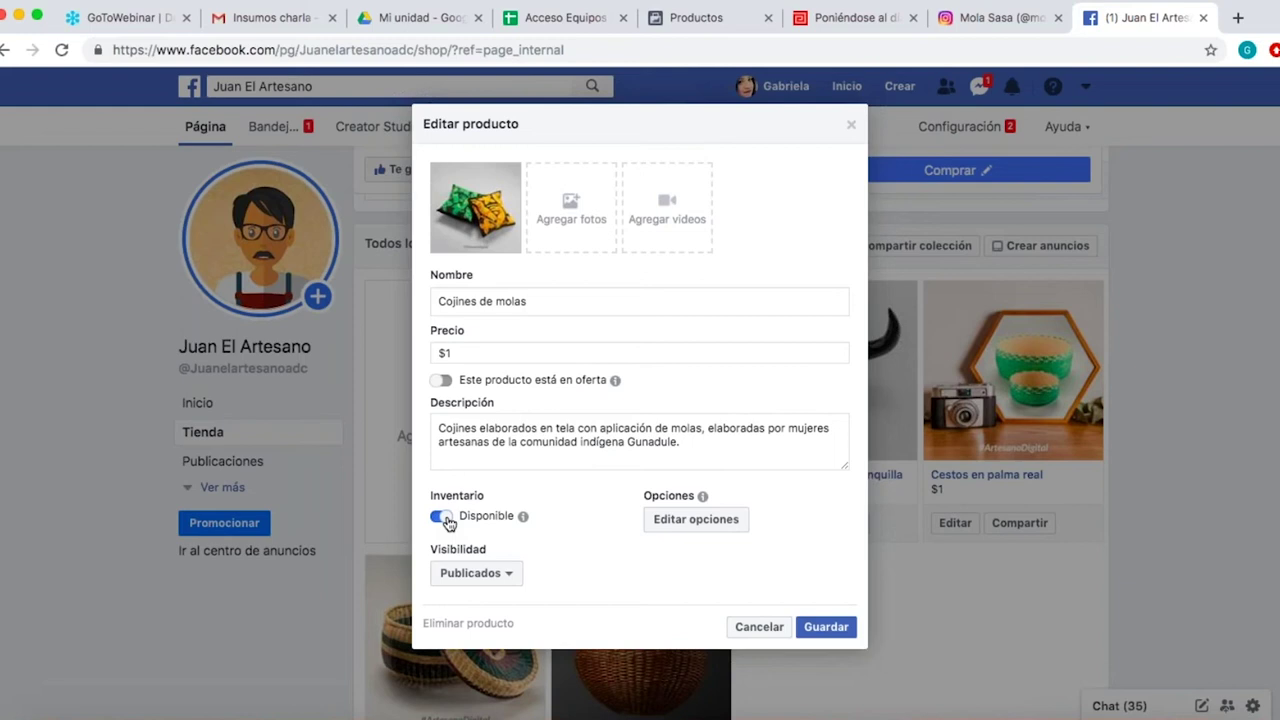
click(817, 629)
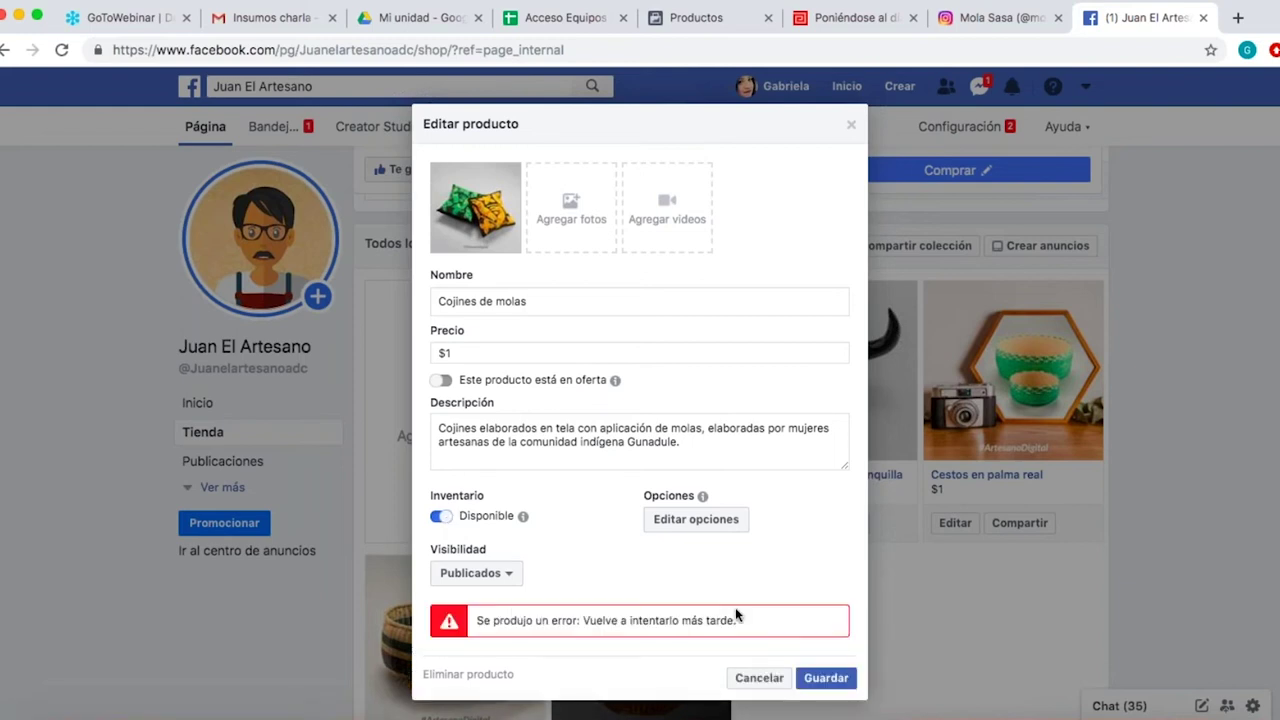
click(826, 678)
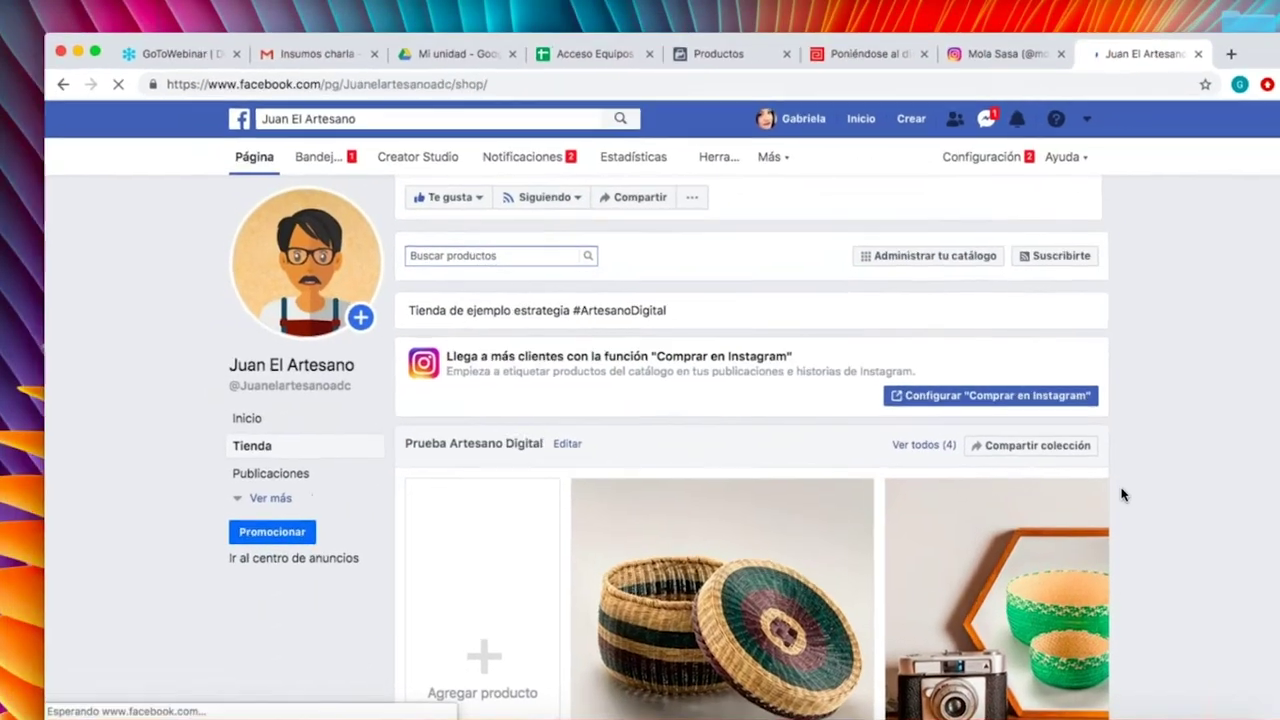
Look over the Todos los productos section of the Tienda to check the status of Cojines de molas.
scroll(1122, 494, down, 10)
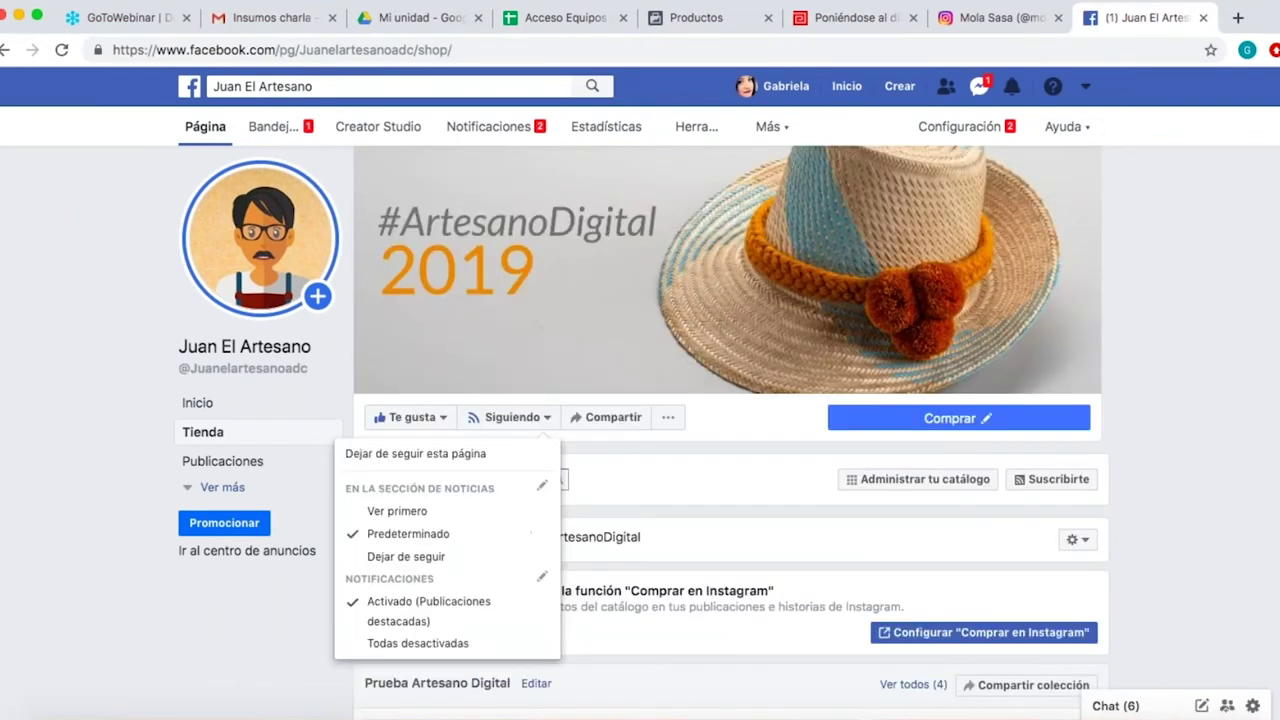
scroll(843, 514, down, 10)
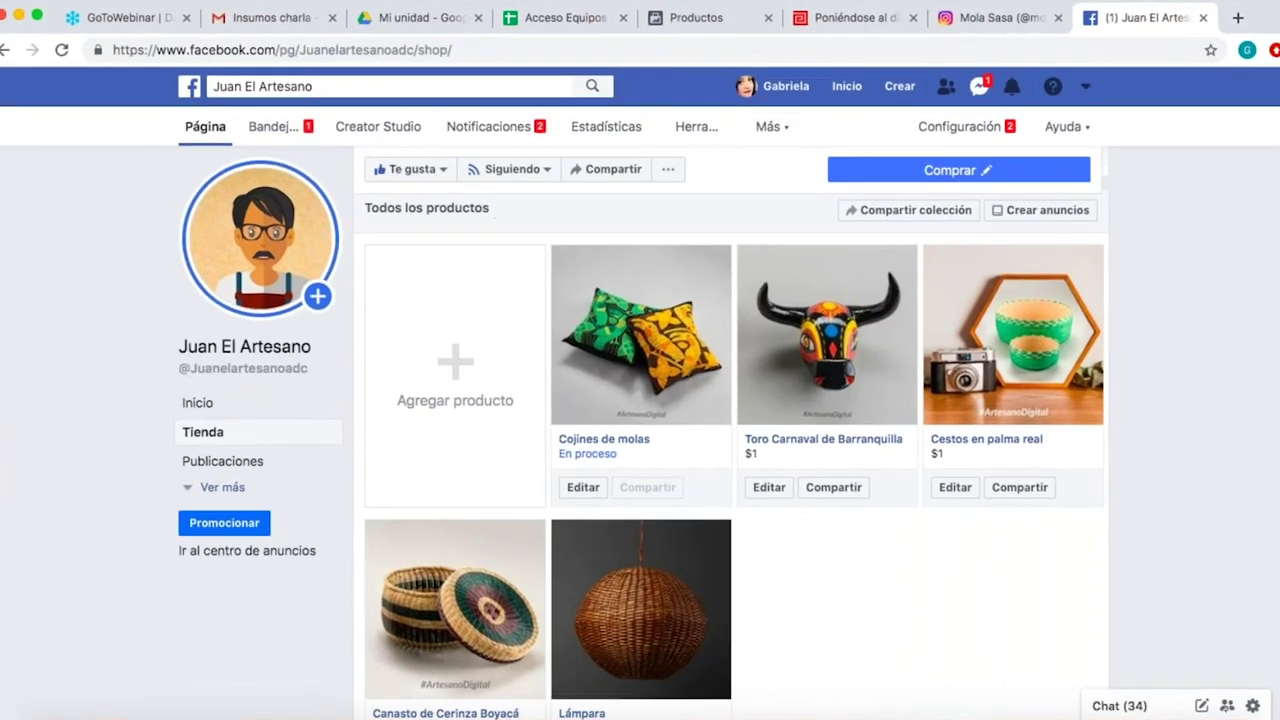
scroll(730, 450, up, 3)
scroll(730, 450, up, 1)
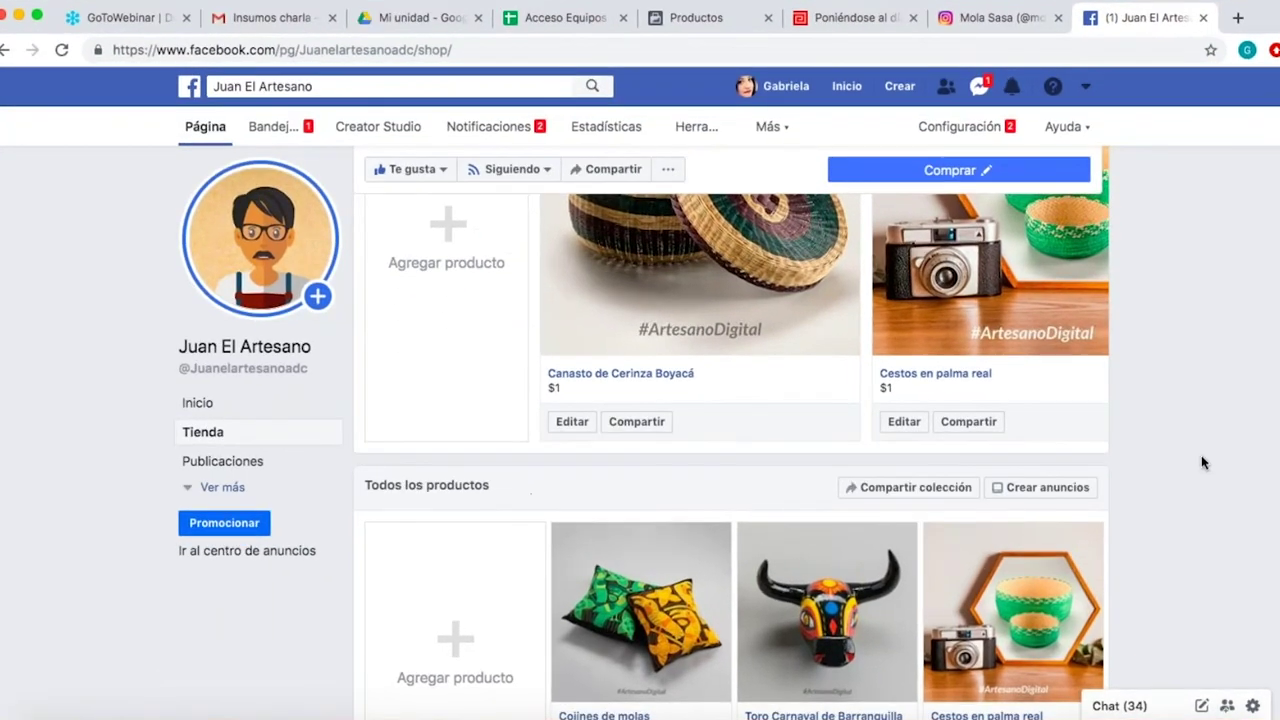
scroll(1196, 465, down, 5)
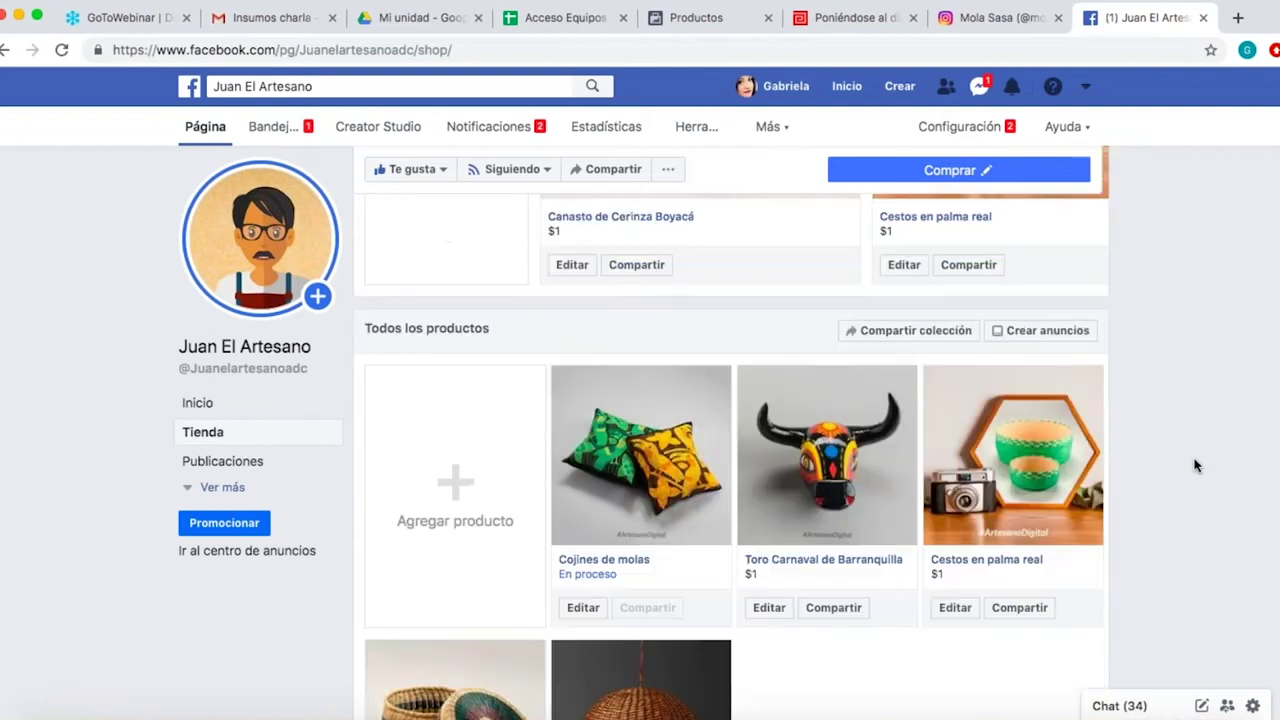
scroll(1195, 465, down, 1)
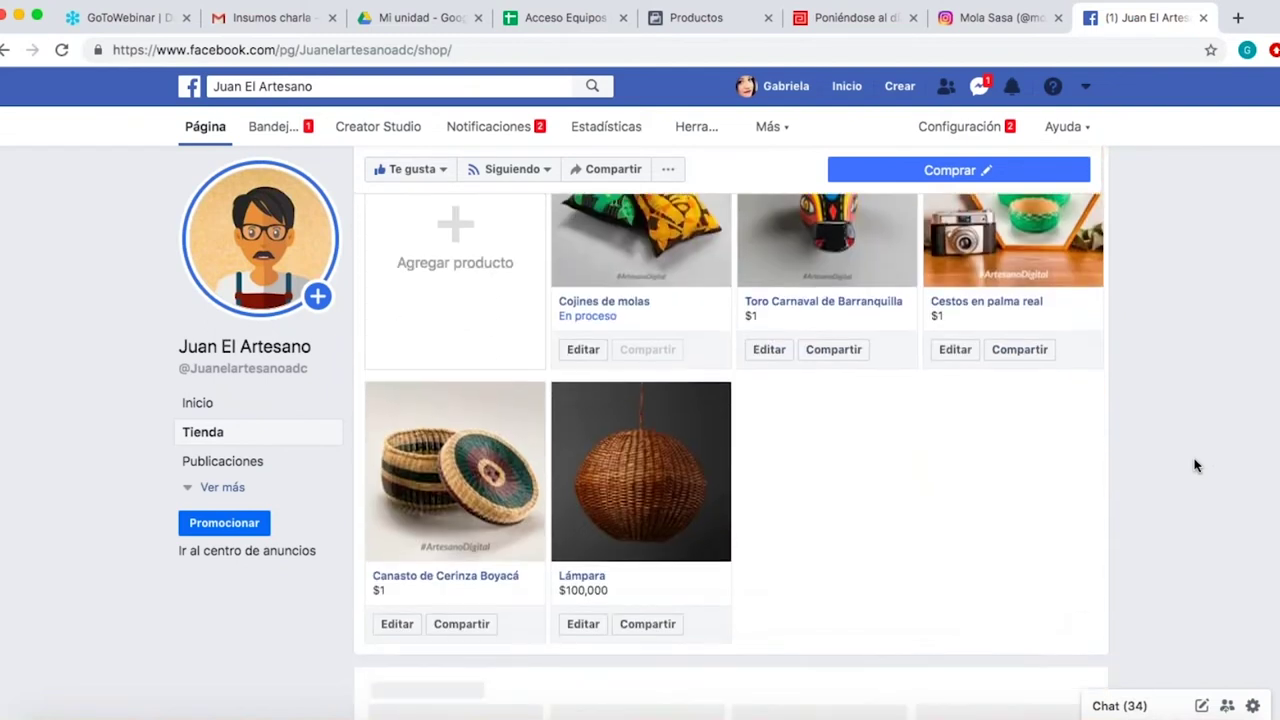
Reload the Tienda and review the products in Todos los productos and in the Prueba Artesano Digital collection.
click(61, 51)
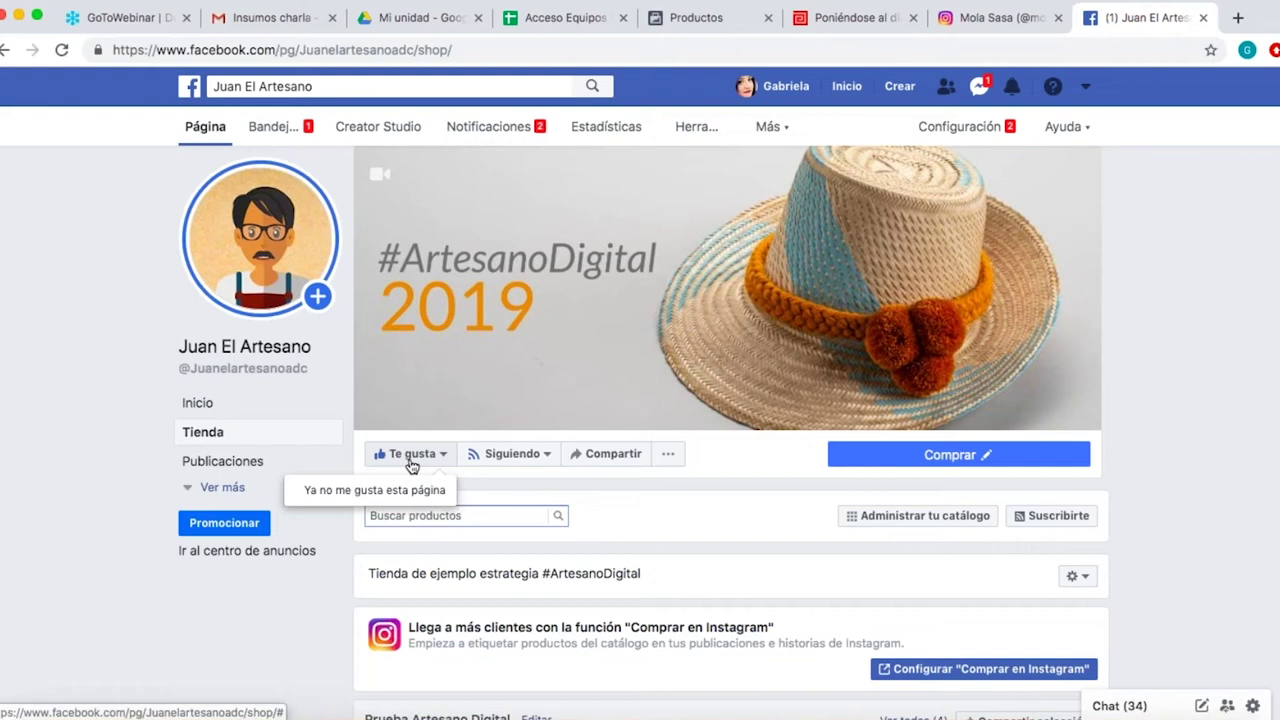
scroll(410, 465, down, 4)
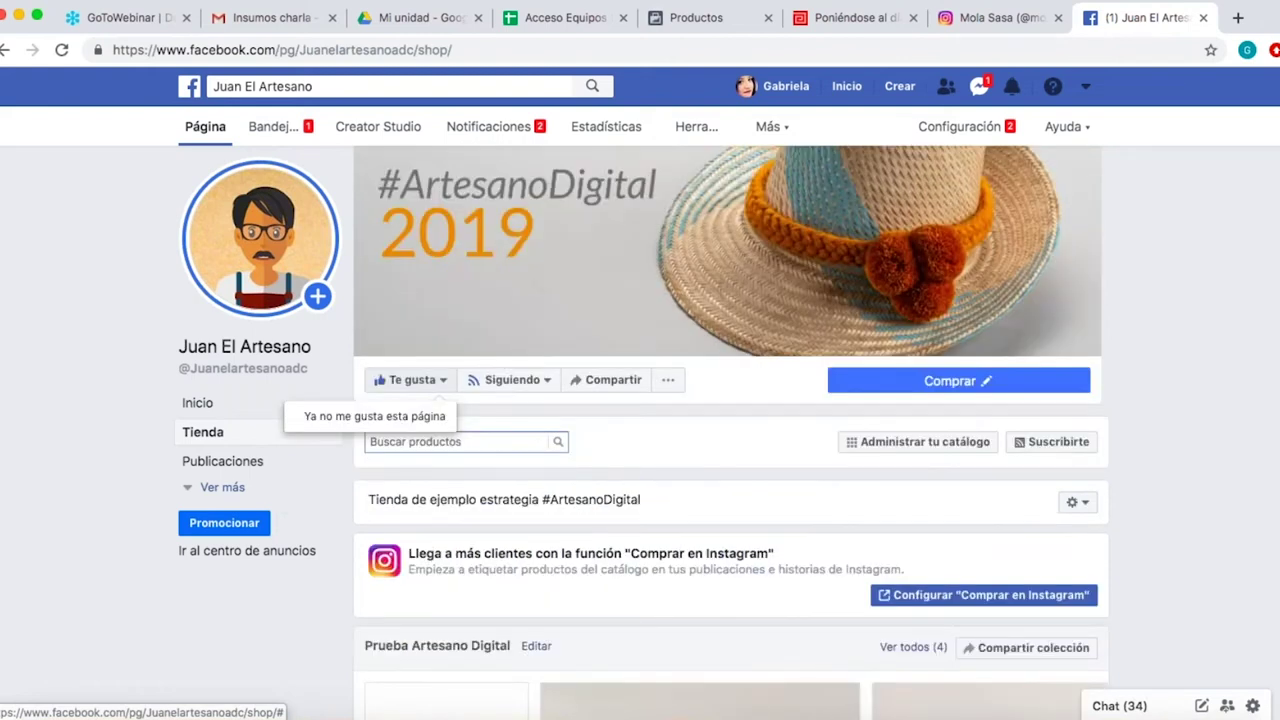
scroll(491, 421, up, 3)
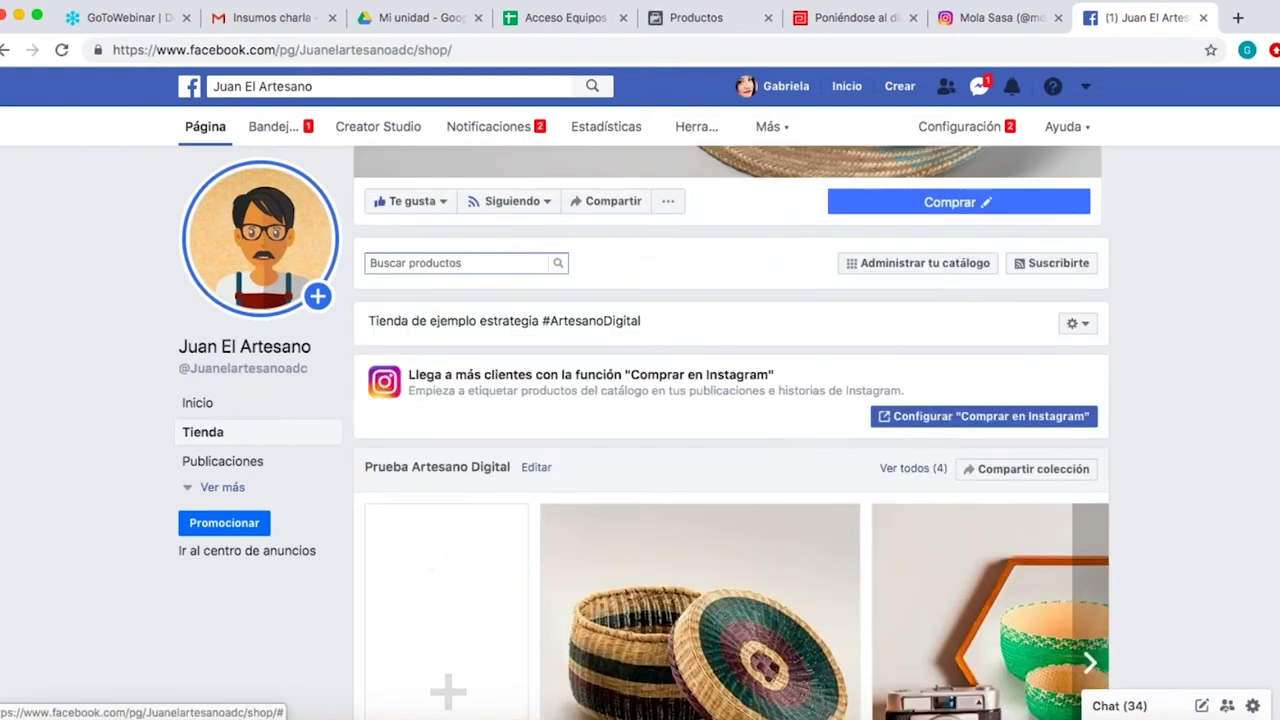
scroll(738, 661, down, 8)
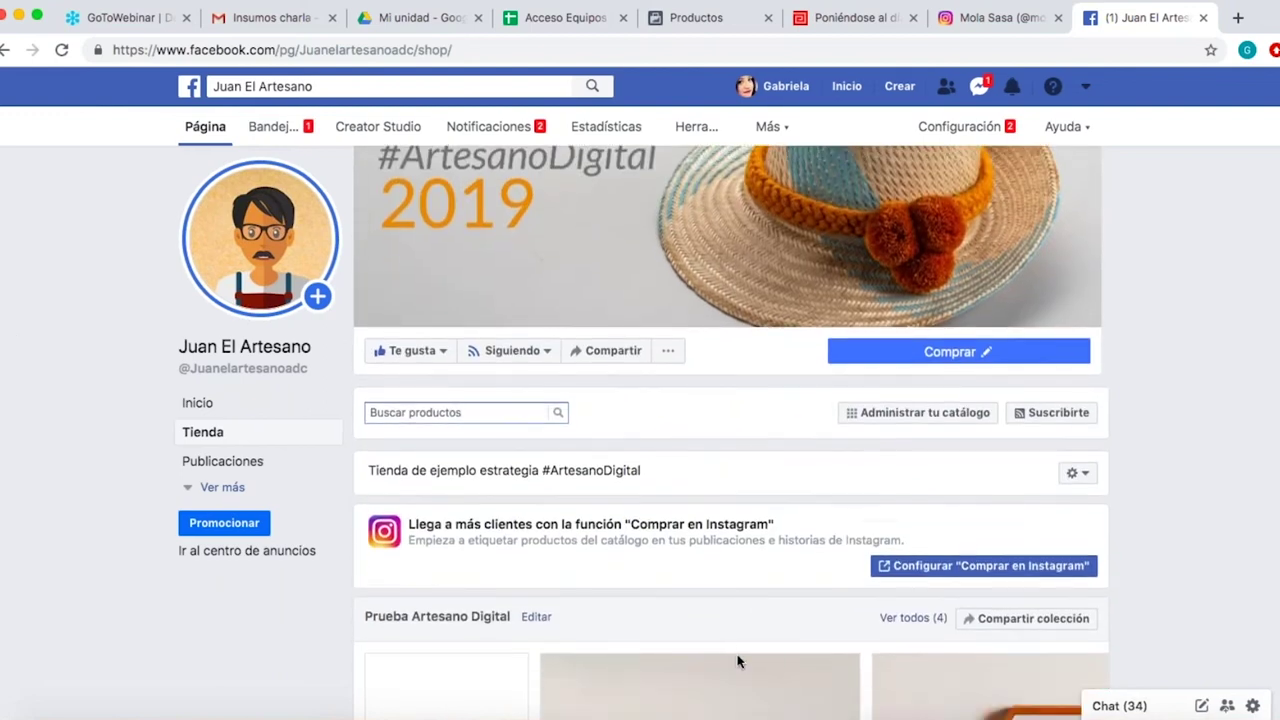
scroll(731, 455, up, 3)
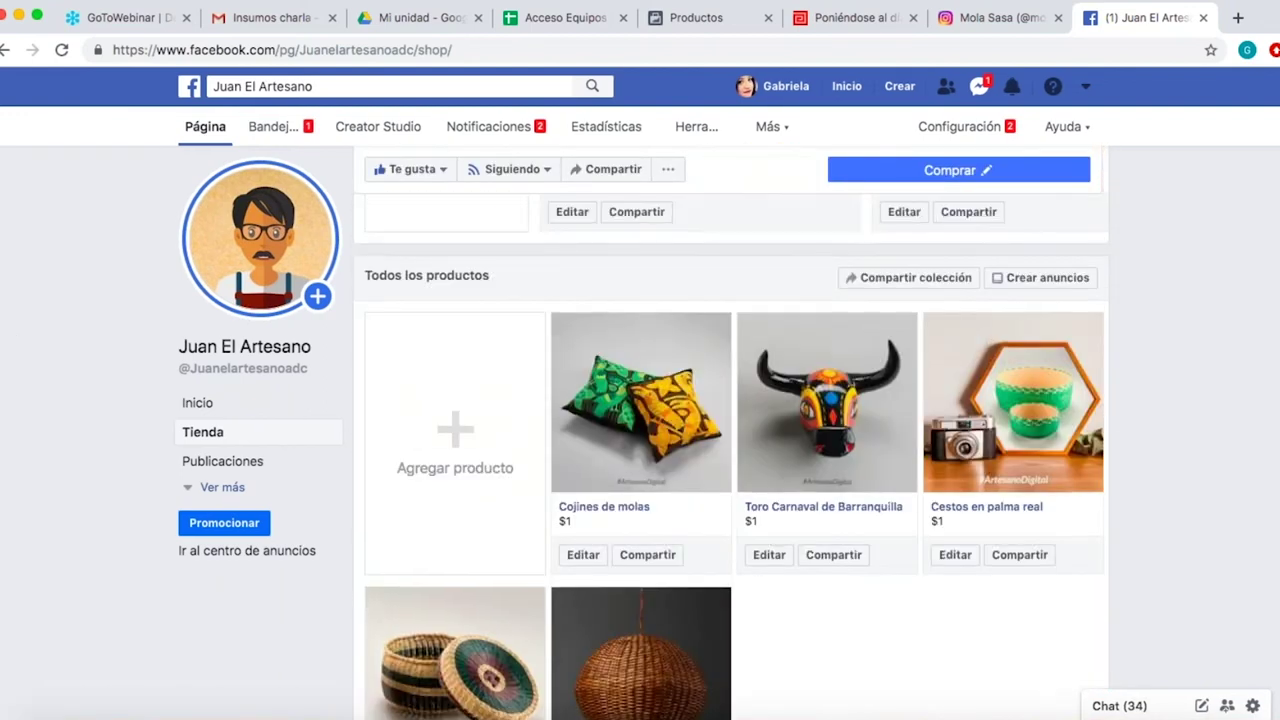
scroll(493, 451, down, 2)
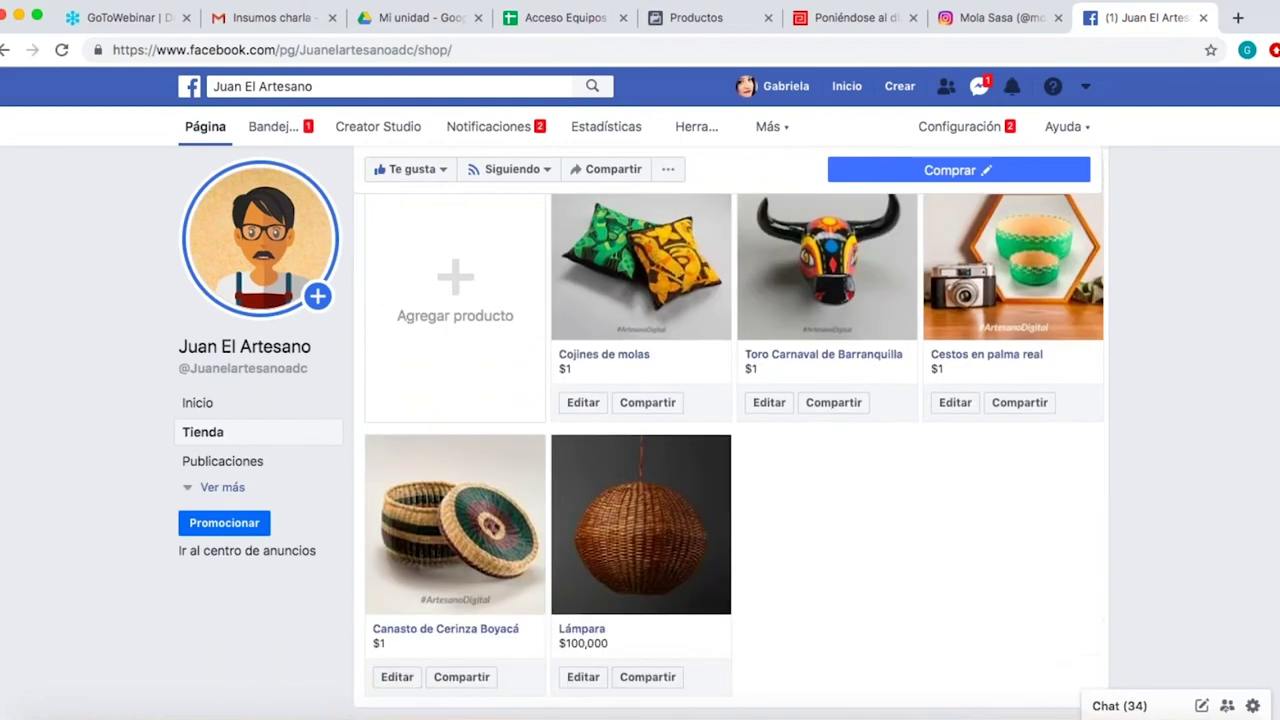
scroll(493, 451, up, 2)
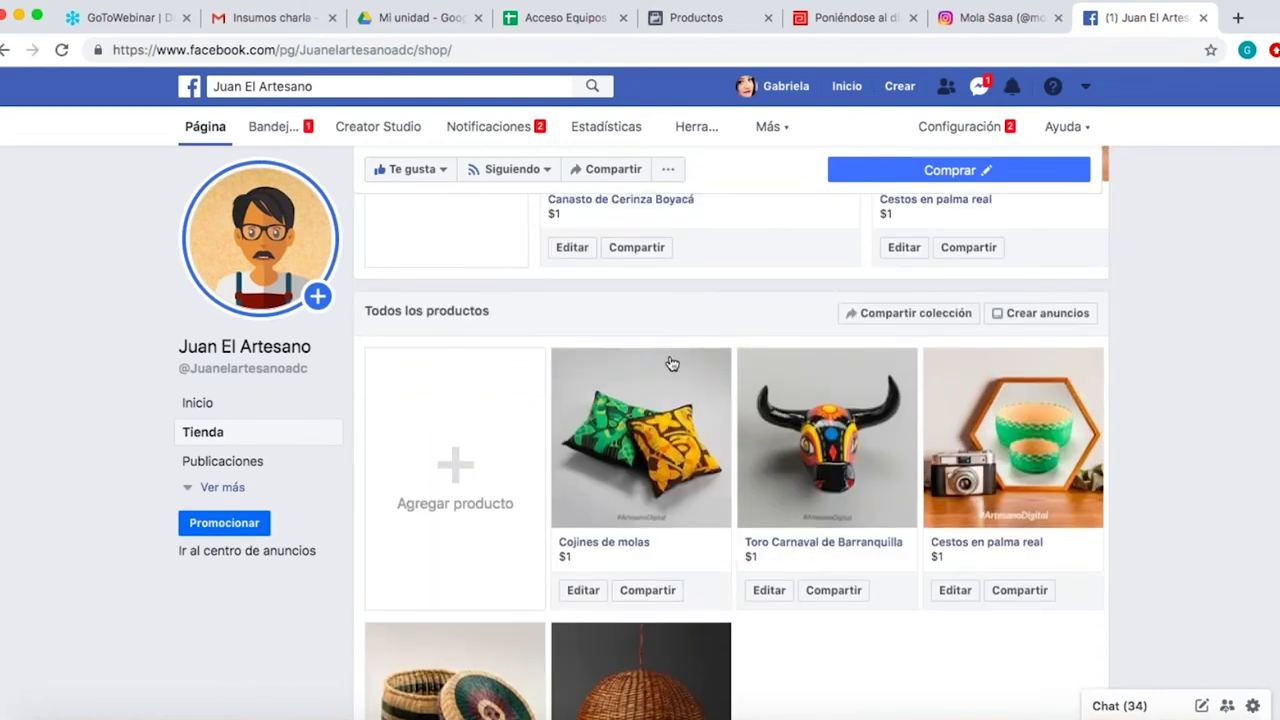
scroll(650, 310, up, 3)
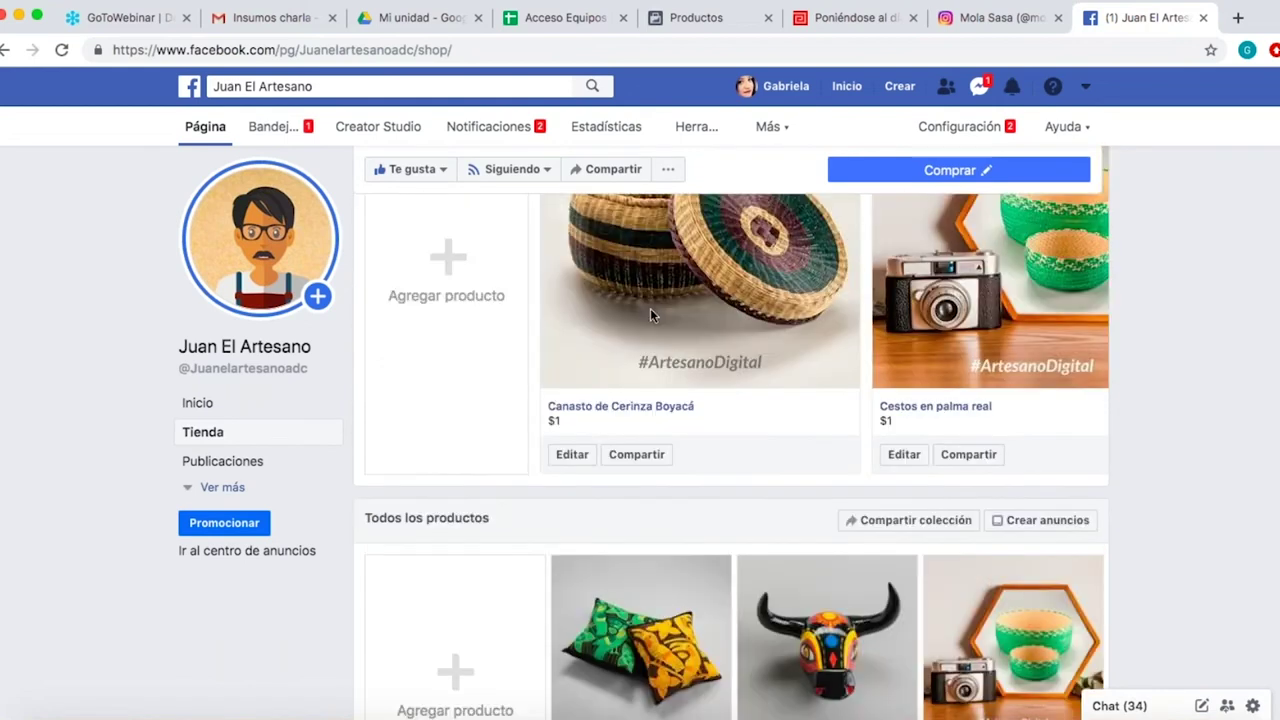
scroll(863, 320, up, 2)
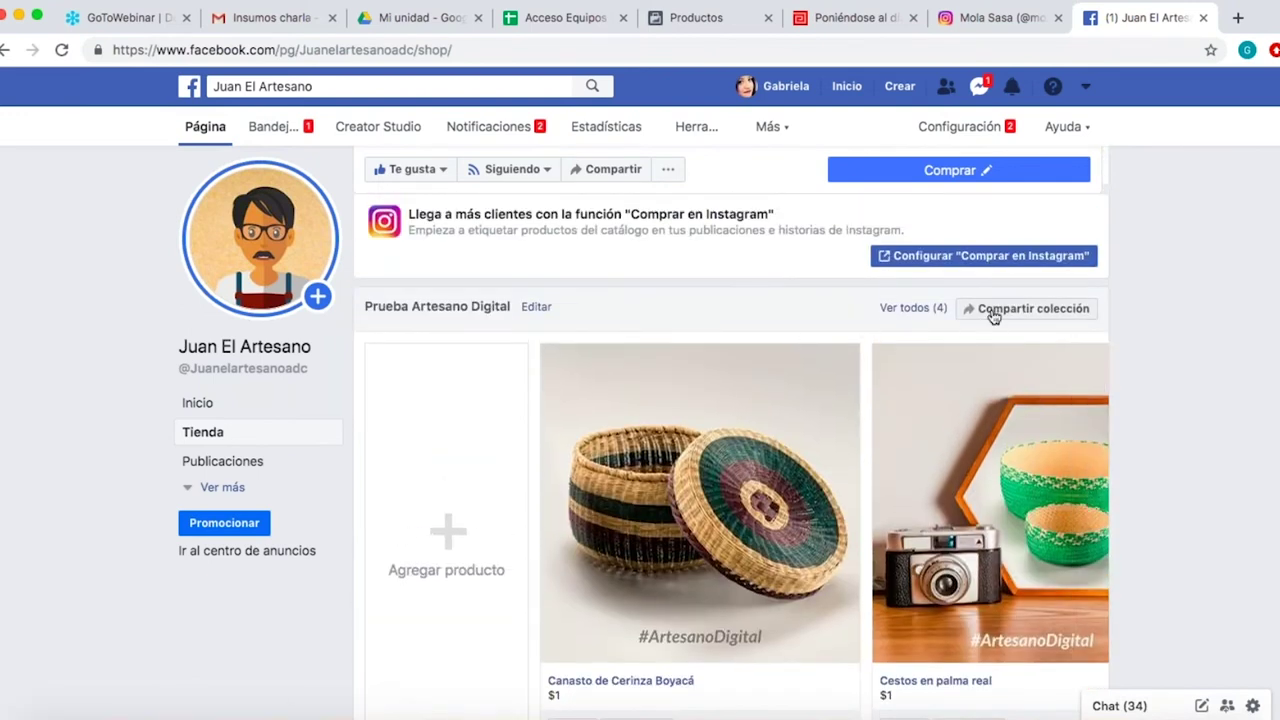
scroll(636, 335, down, 1)
scroll(634, 334, up, 2)
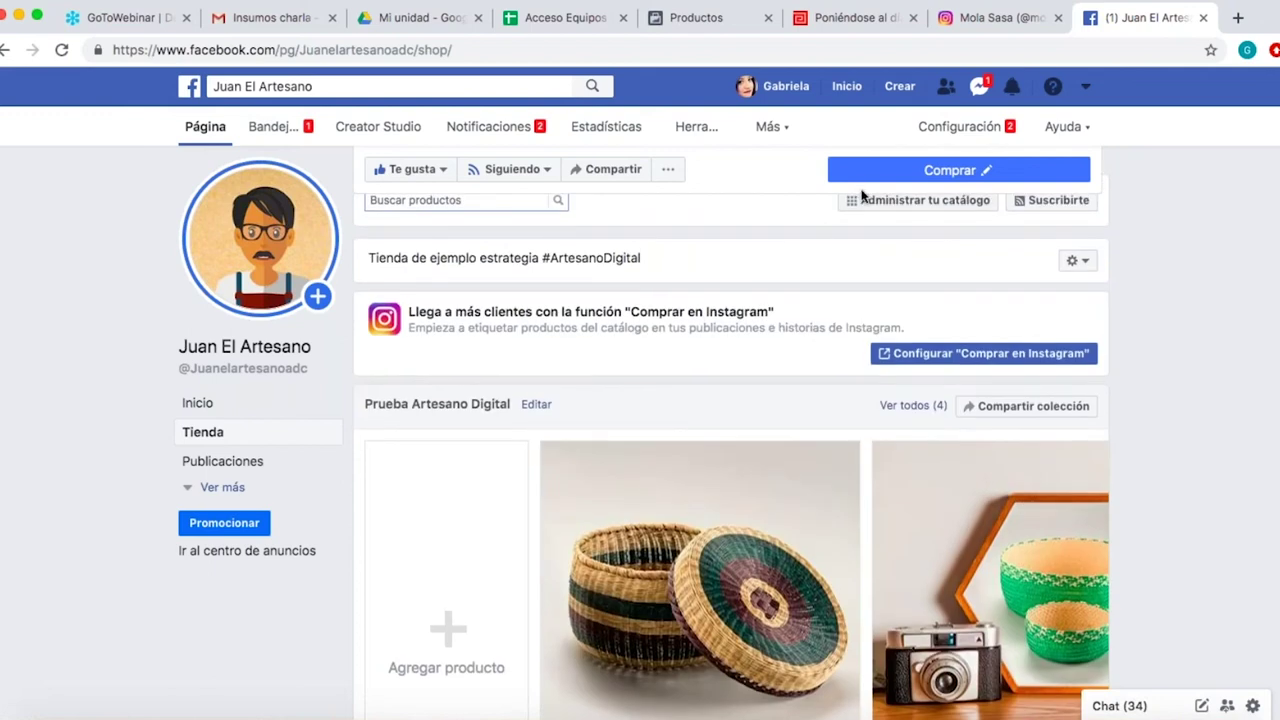
In the Catálogos page, open Conjuntos de productos, examine the form for creating a product set and its product preview, and close it without creating.
click(688, 22)
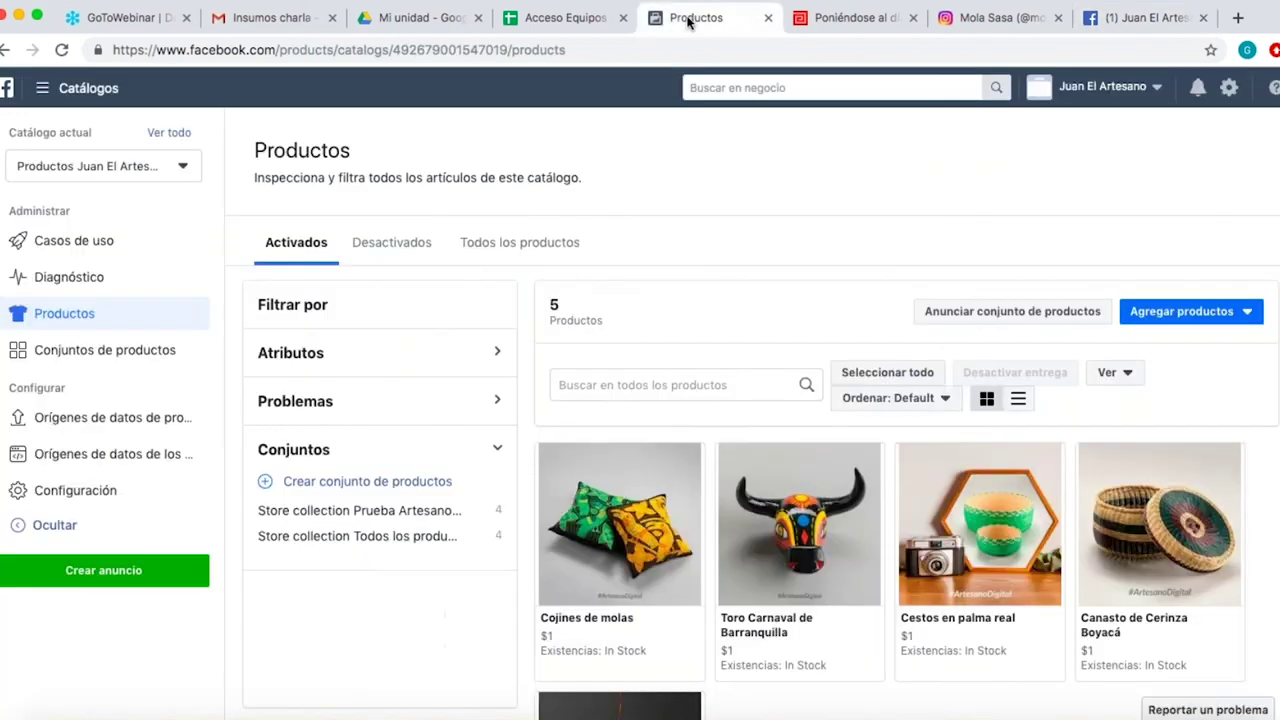
click(98, 352)
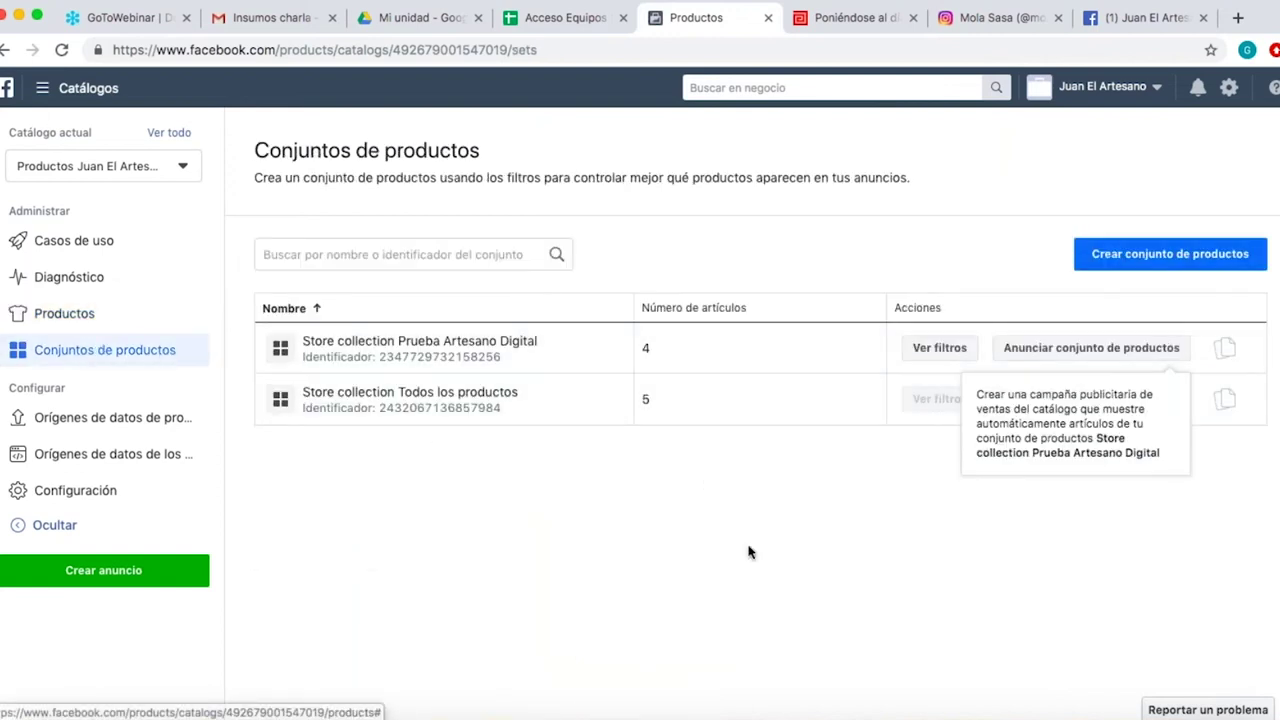
click(1112, 258)
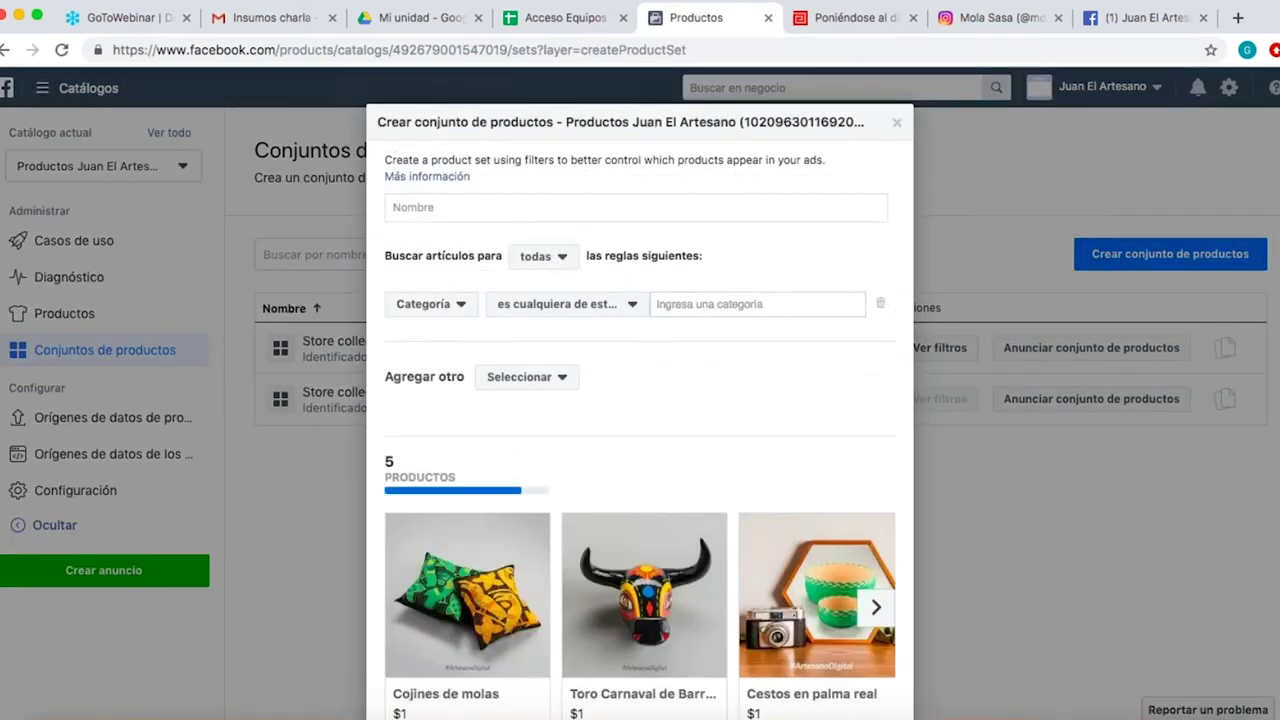
click(419, 209)
click(874, 612)
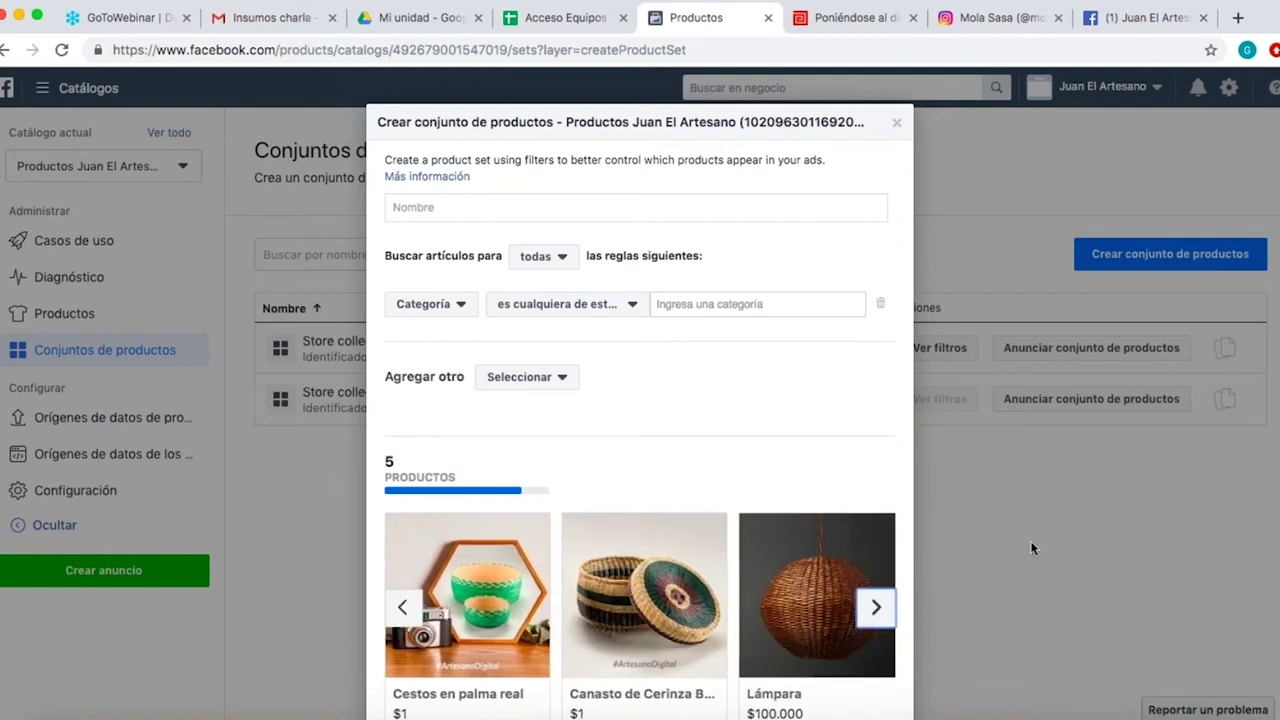
scroll(1030, 540, down, 2)
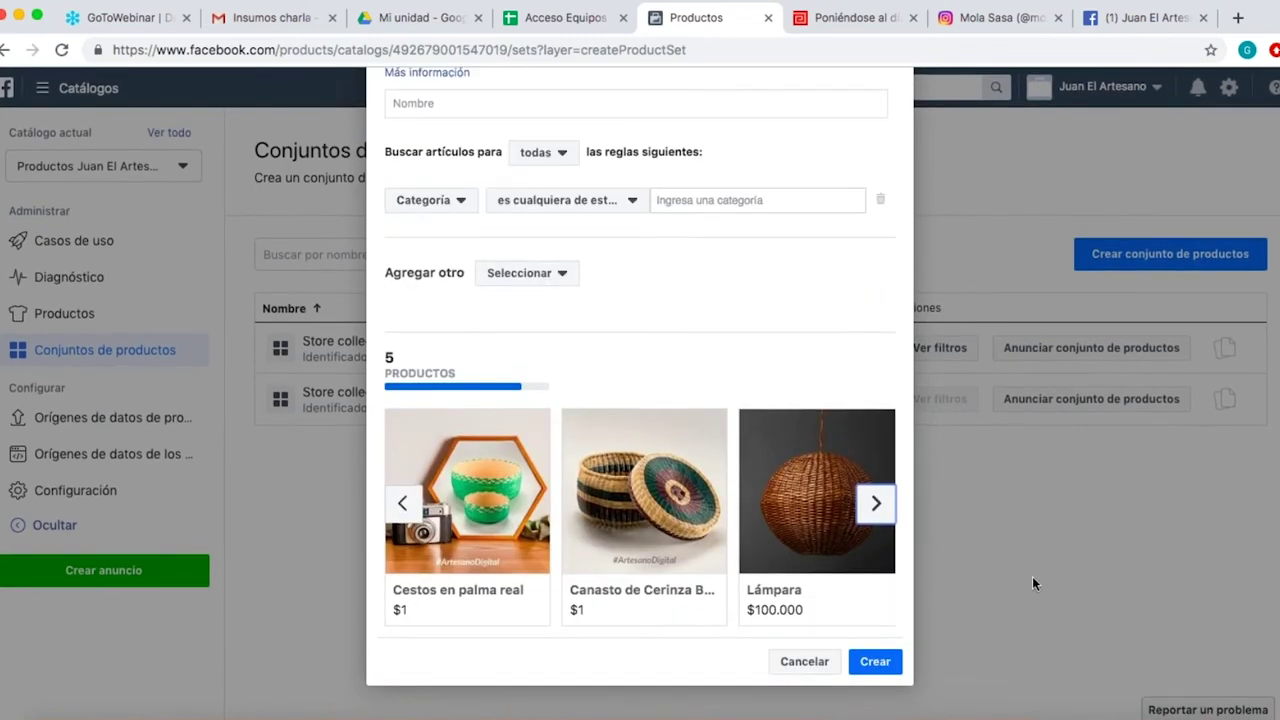
scroll(1032, 576, up, 2)
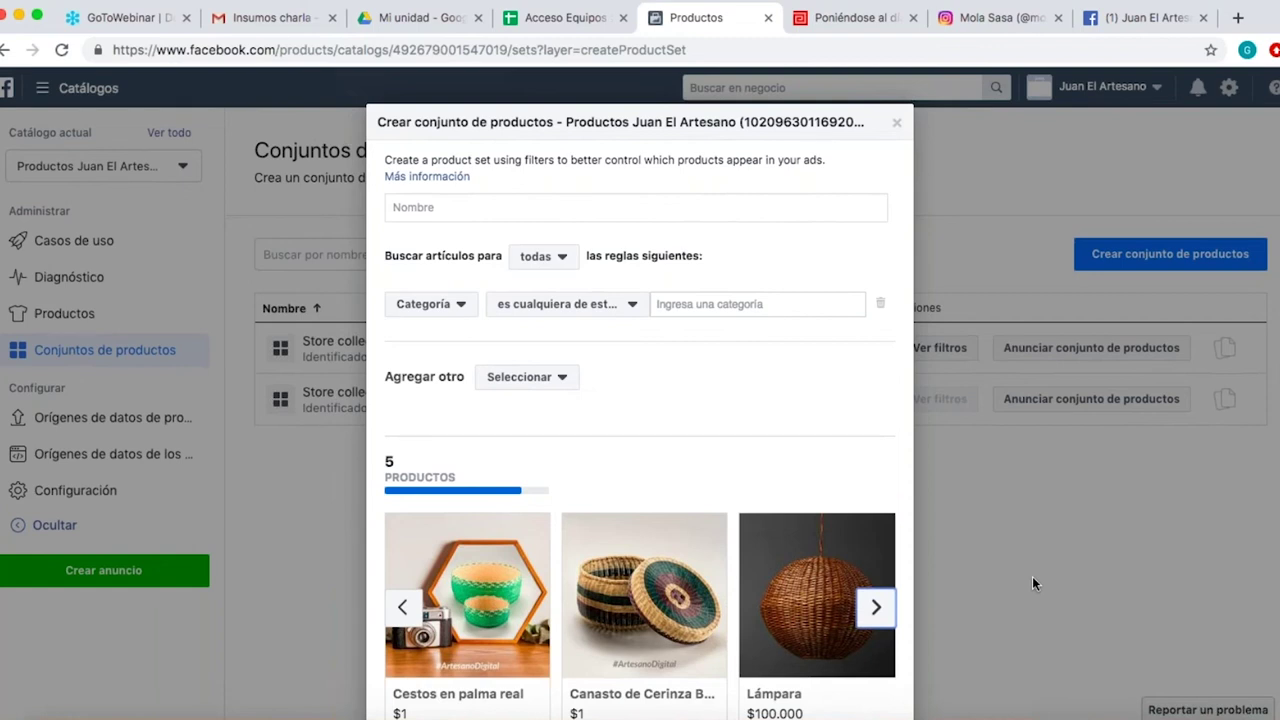
scroll(1032, 578, down, 2)
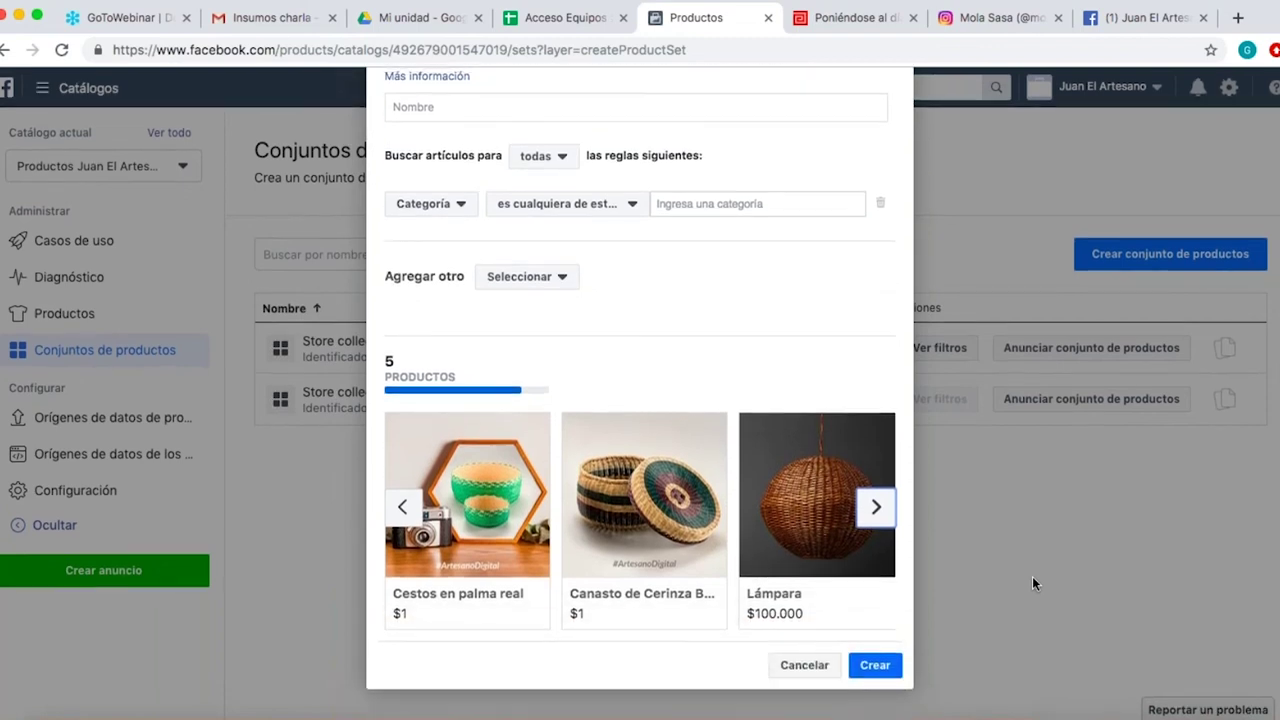
scroll(1033, 578, up, 1)
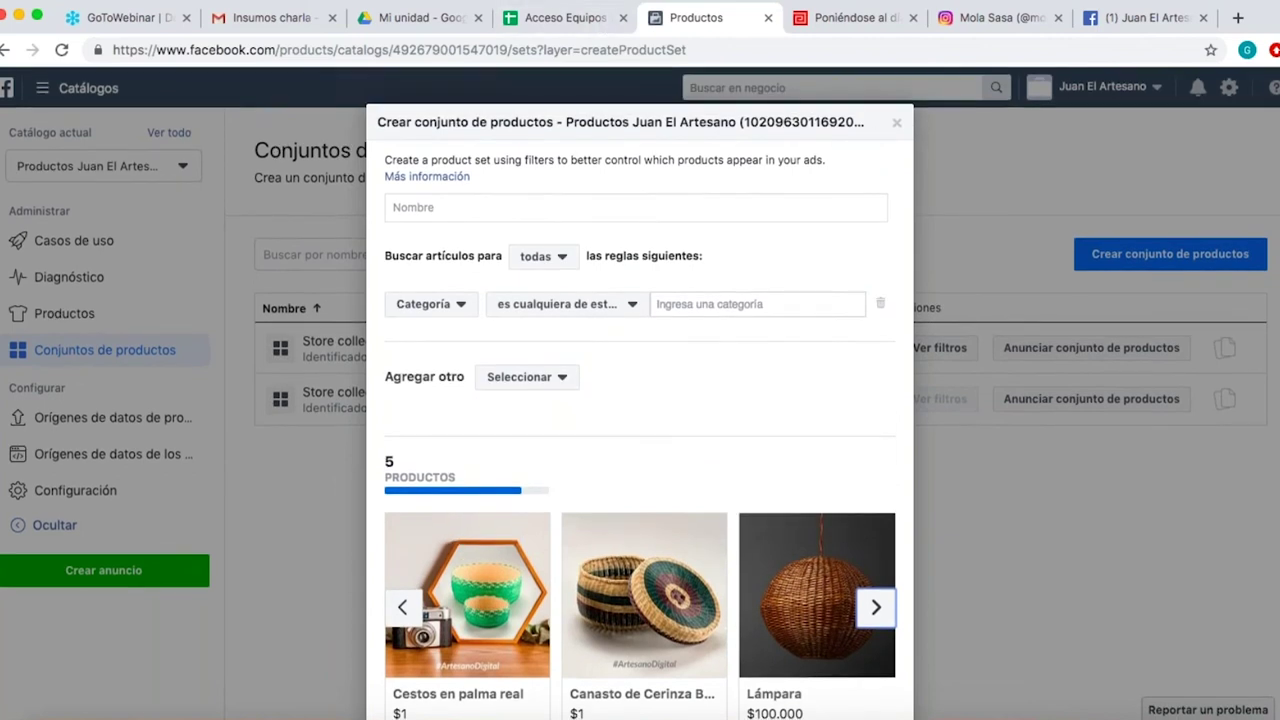
click(898, 123)
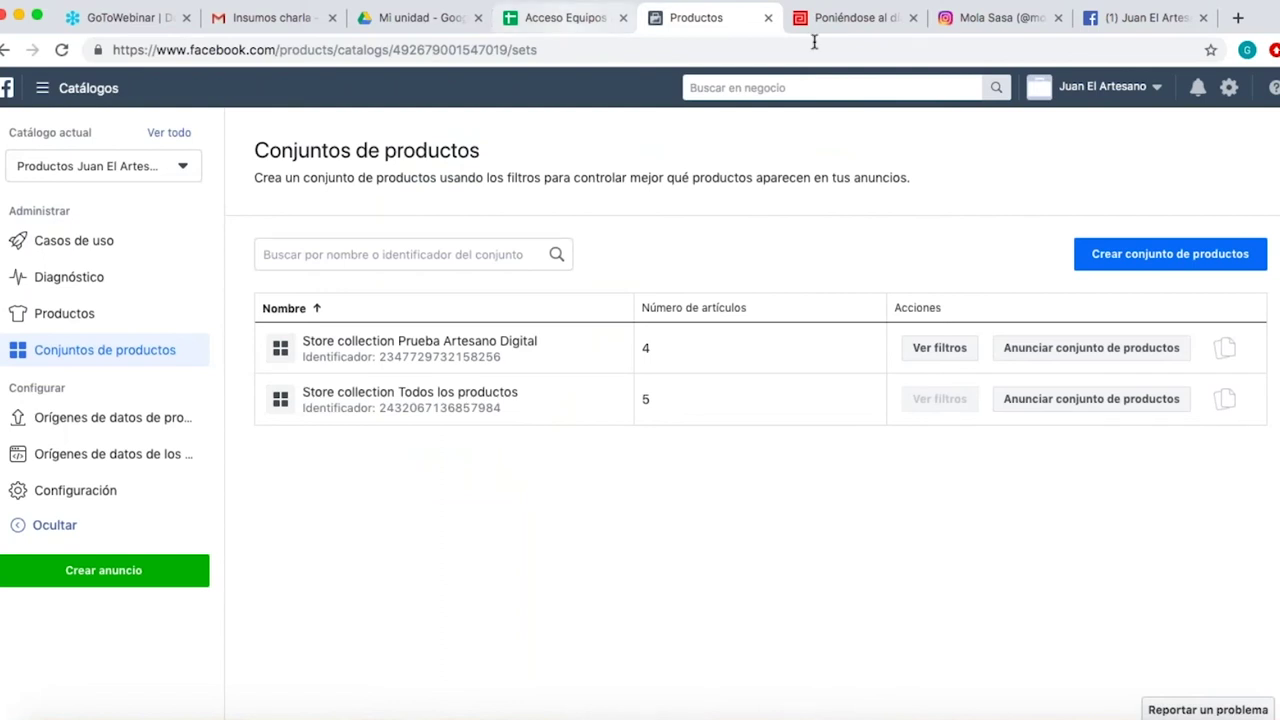
Switch back to the Juan El Artesano page and look over its Tienda down to the Prueba Artesano Digital collection.
click(1150, 20)
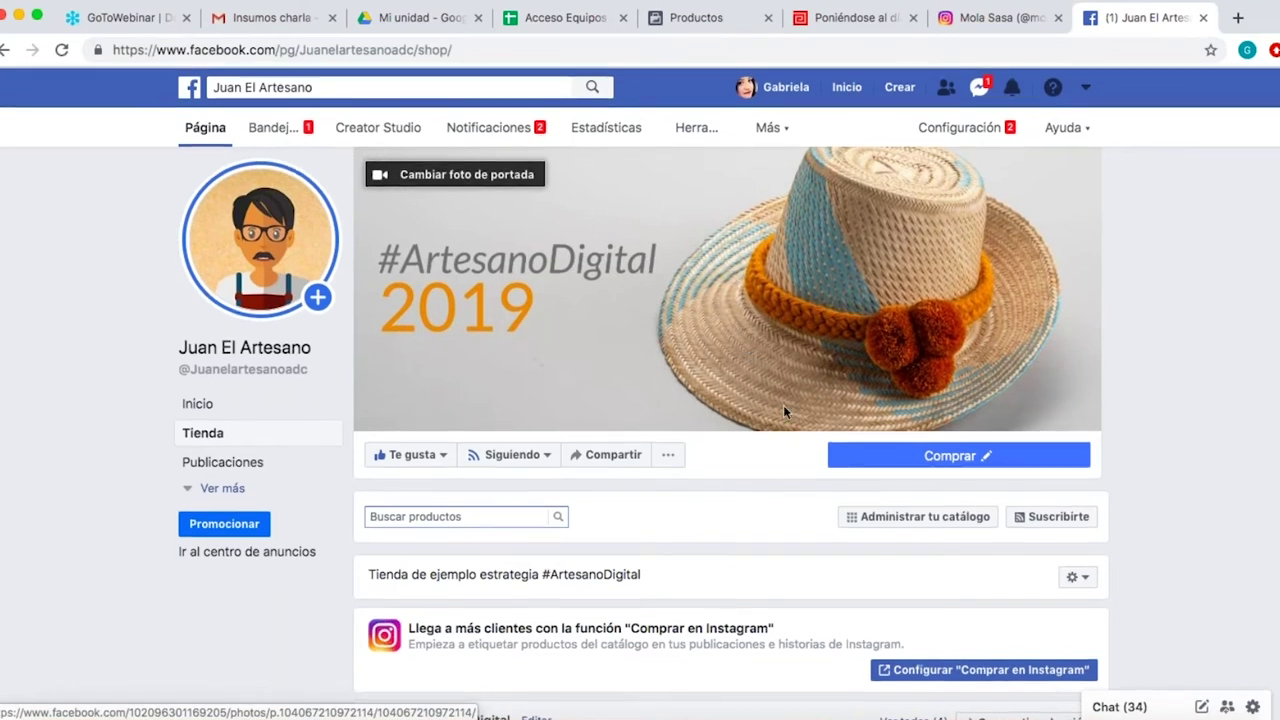
right_click(1130, 503)
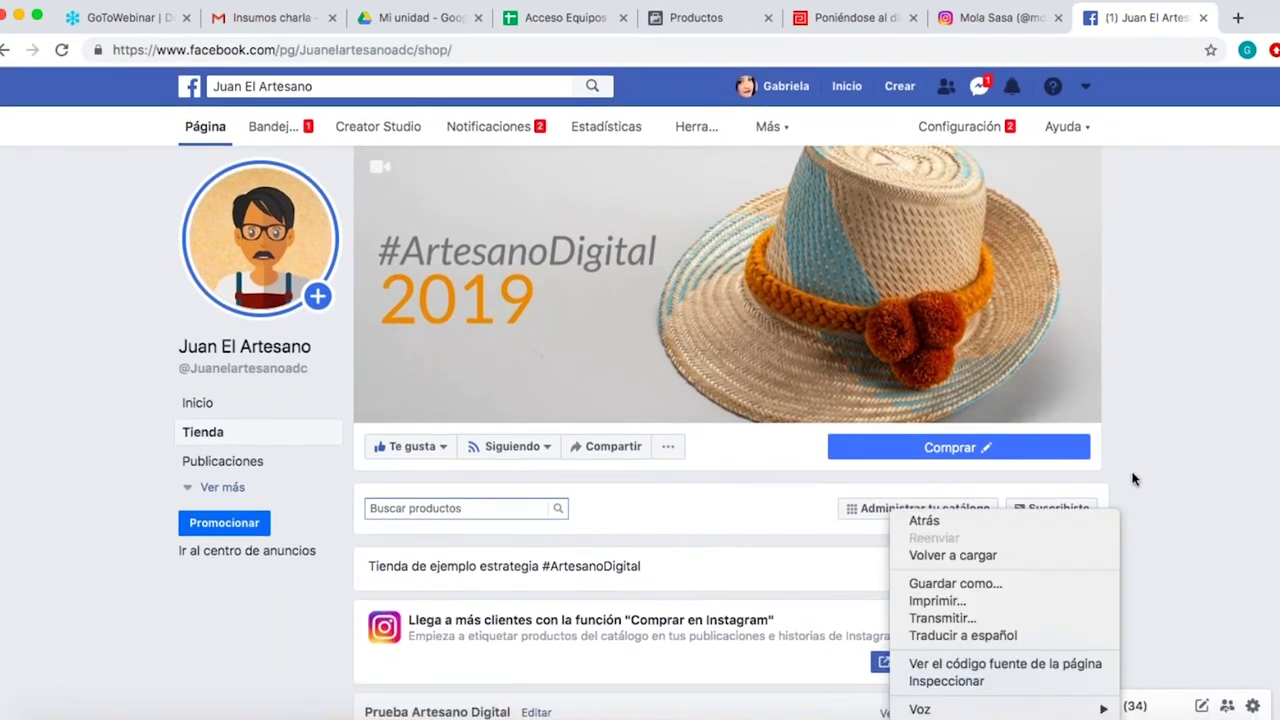
click(1150, 403)
scroll(1150, 403, down, 2)
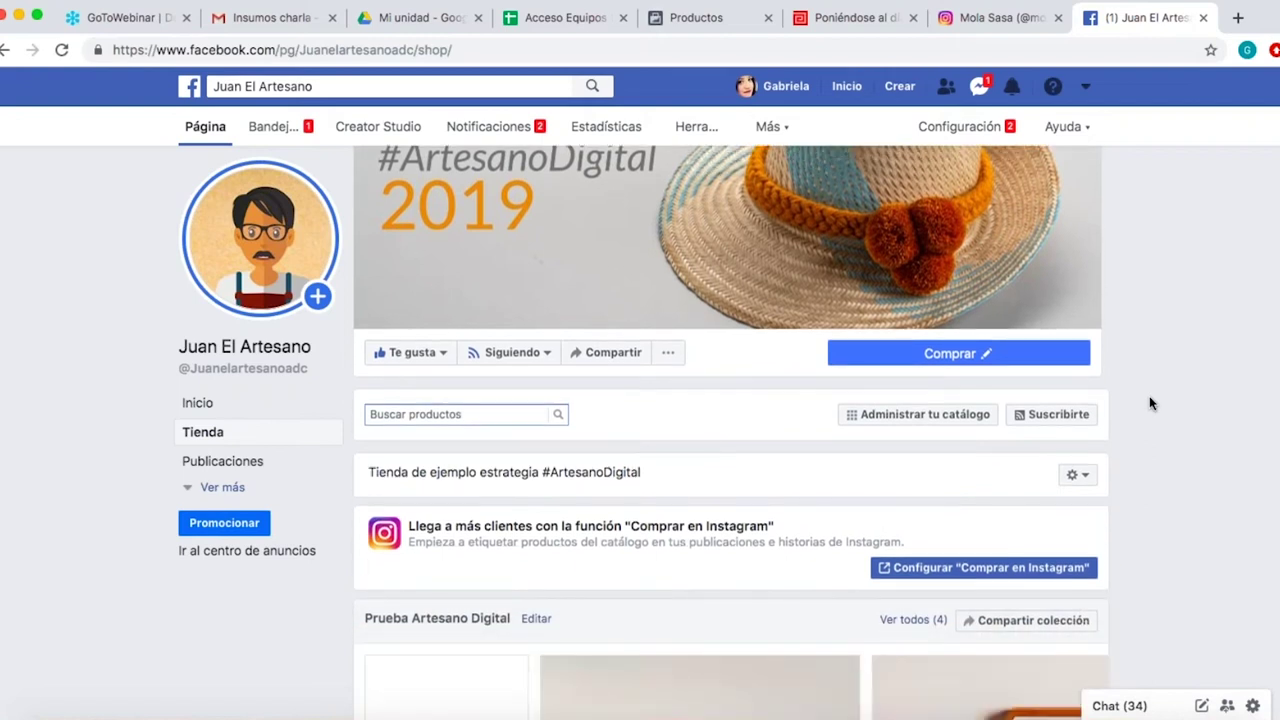
scroll(1150, 403, down, 4)
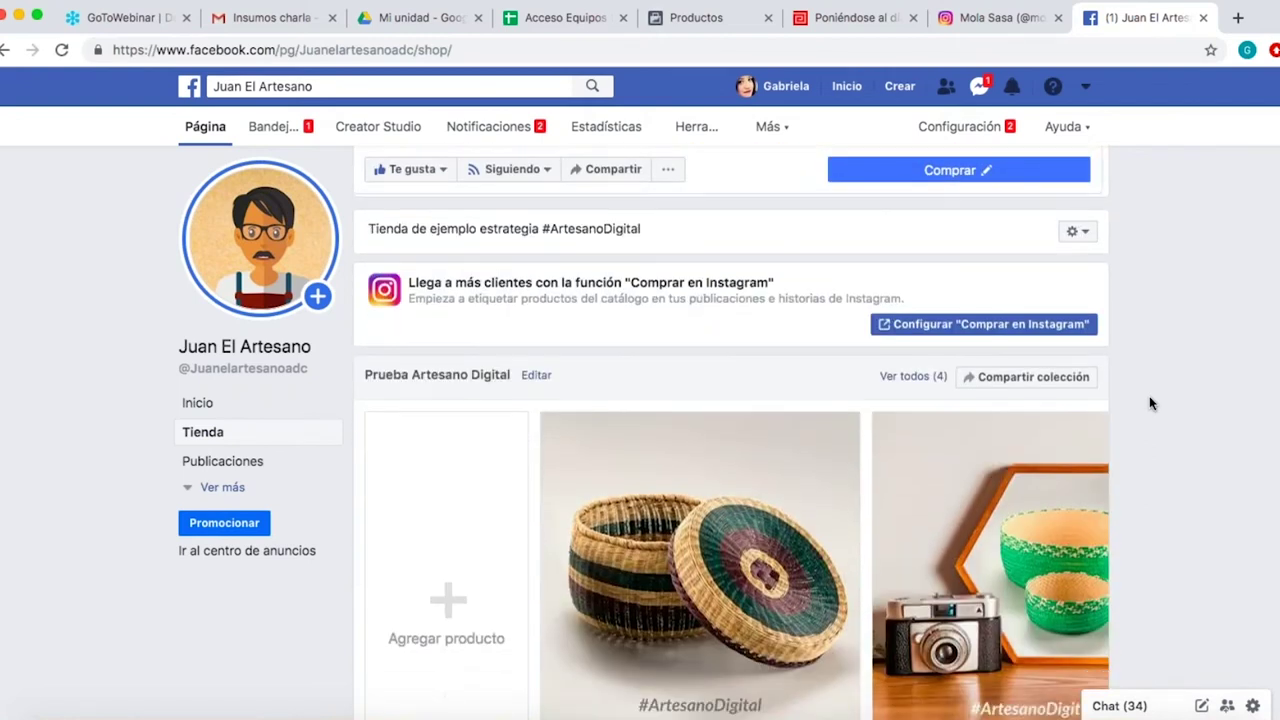
Open the "Comprar en Instagram" setup from the Tienda, read why the artisan's Instagram profile is ineligible, and close the dialog.
scroll(1150, 403, down, 4)
scroll(1150, 403, up, 6)
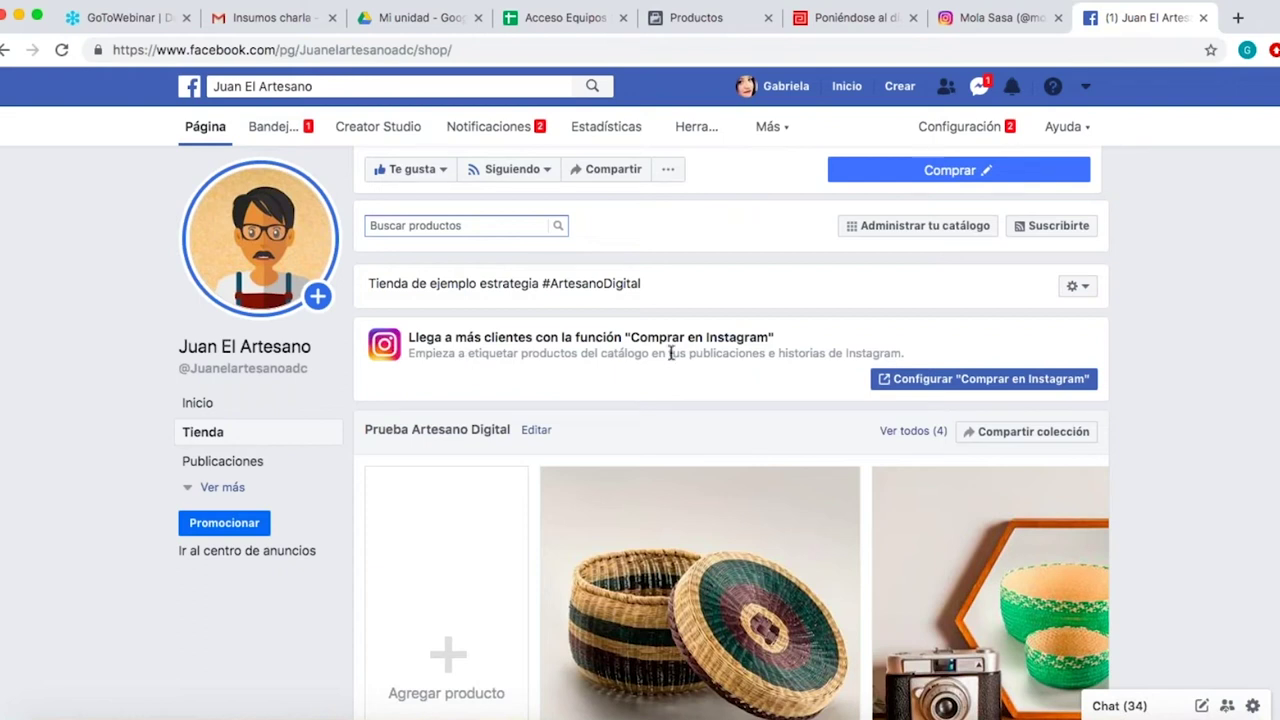
click(898, 389)
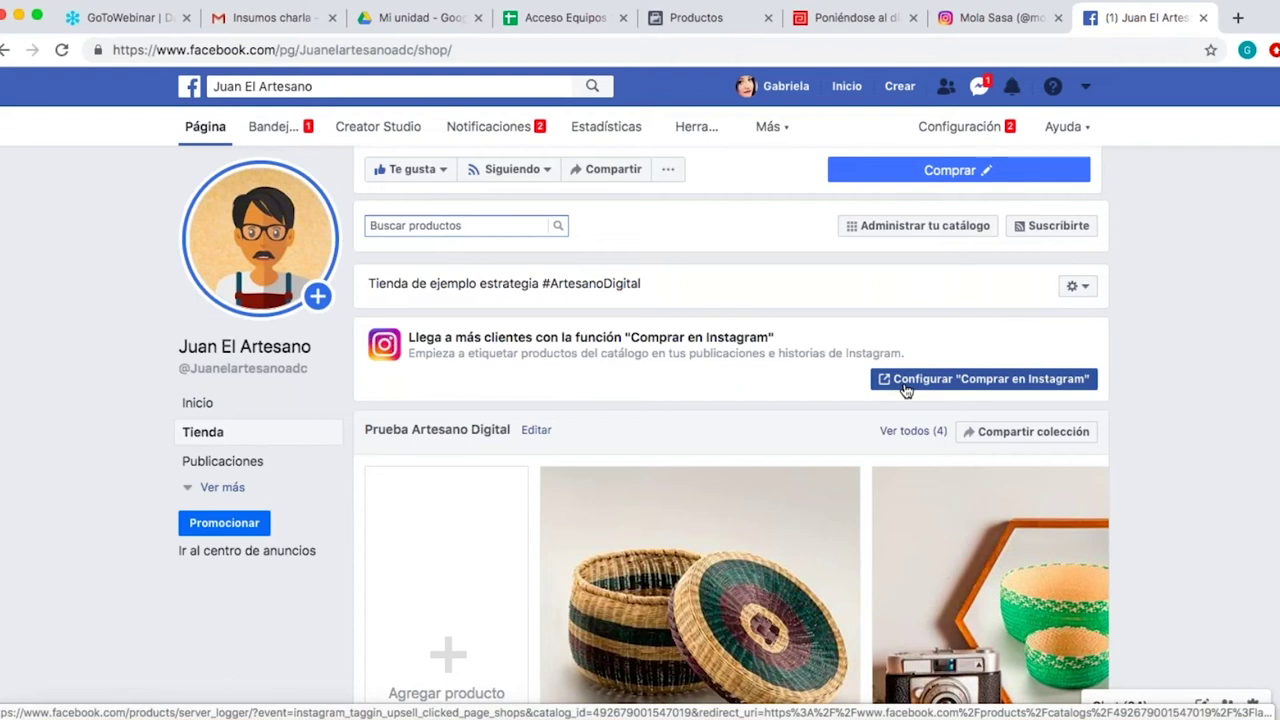
click(905, 389)
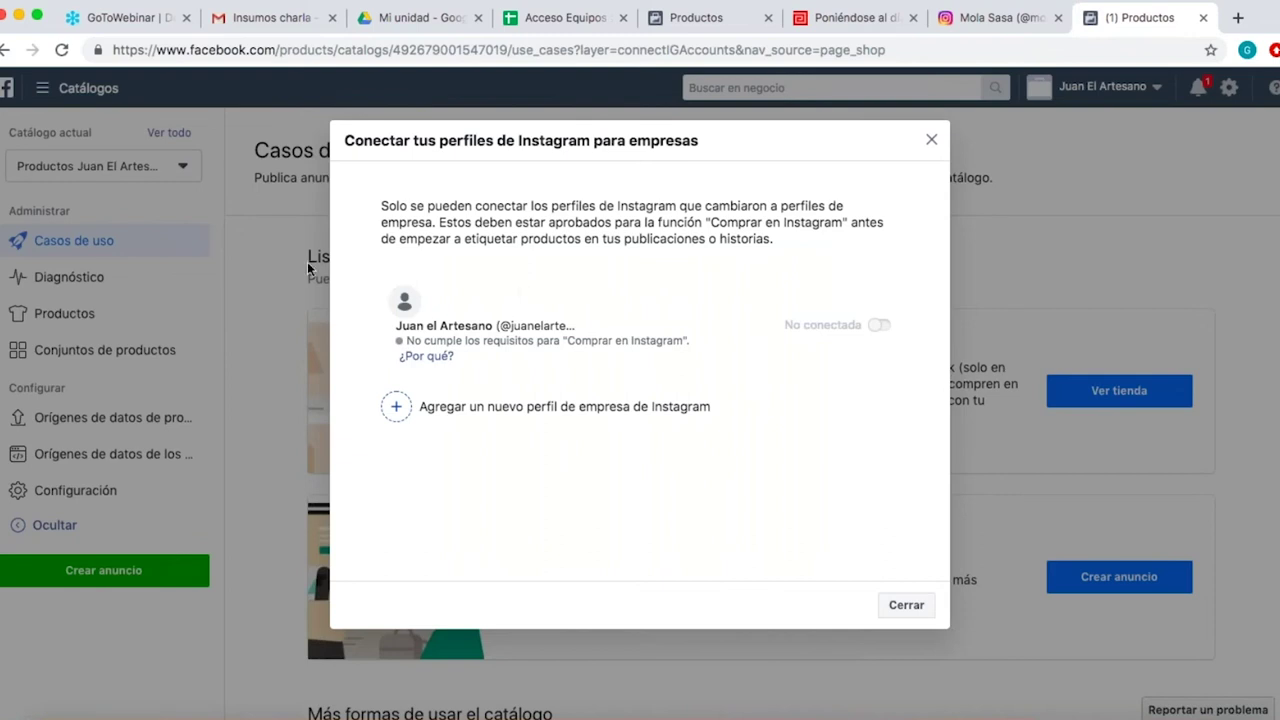
mouse_move(426, 356)
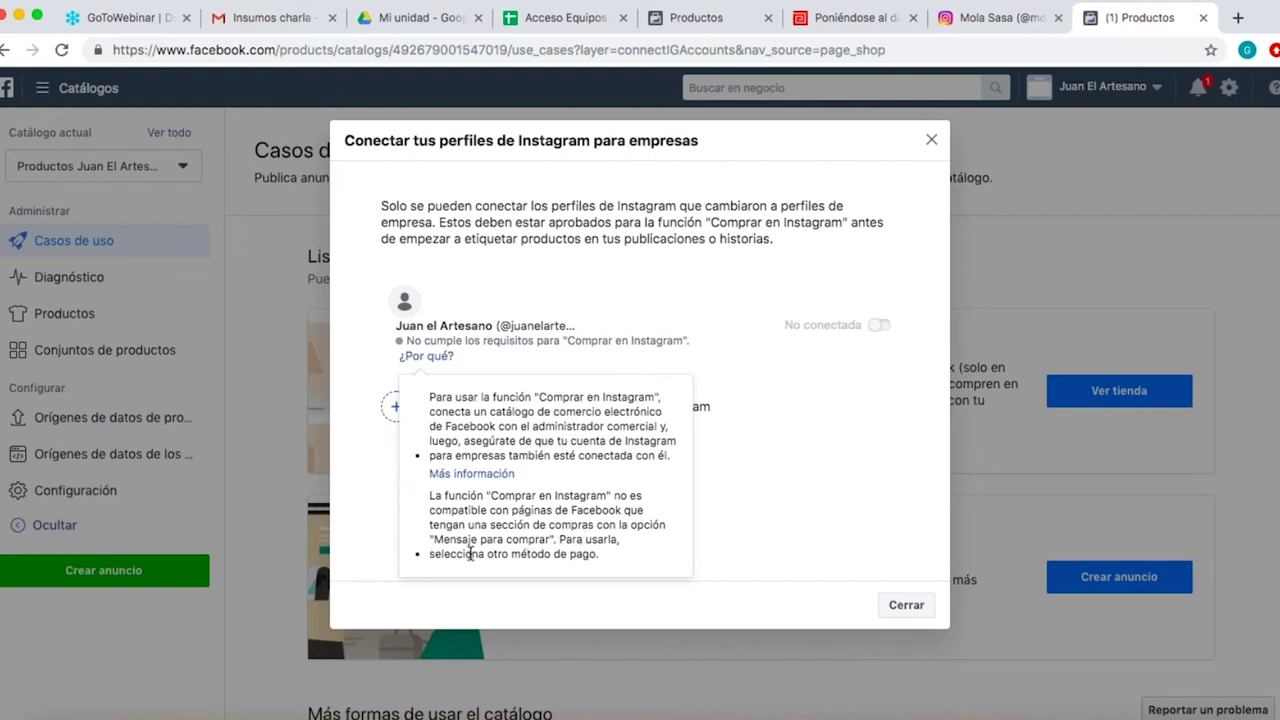
click(930, 143)
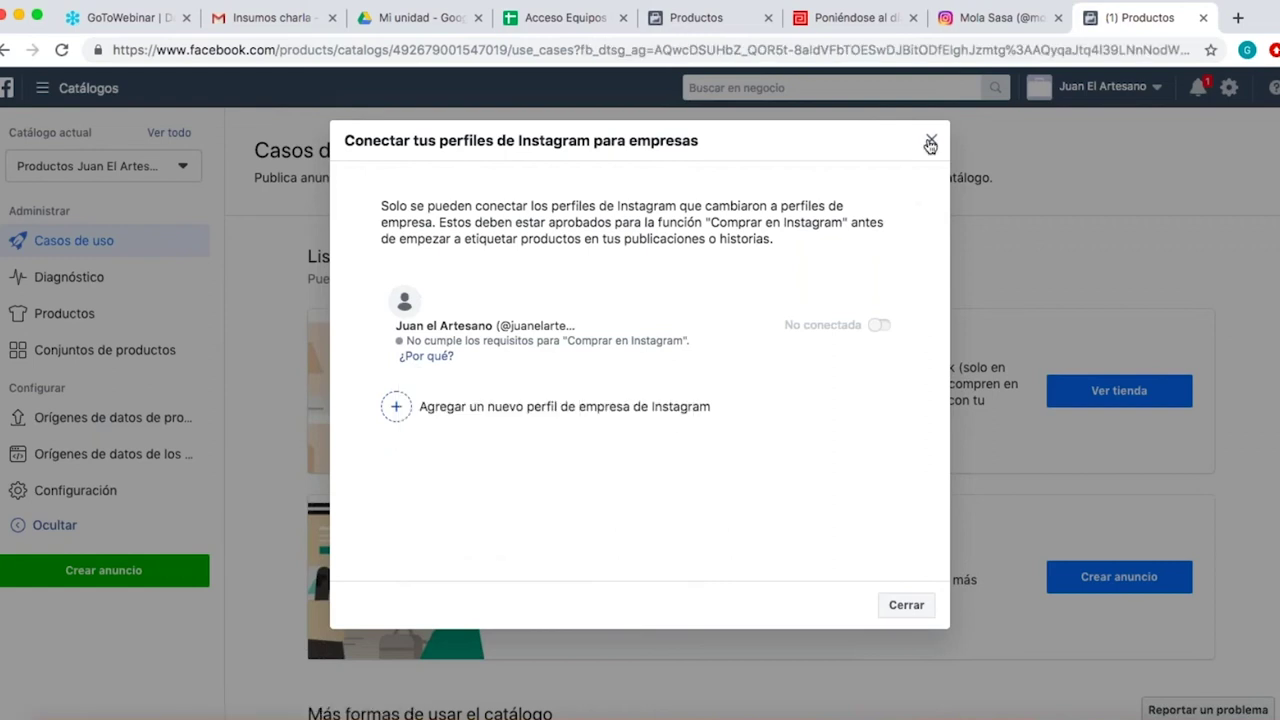
click(930, 143)
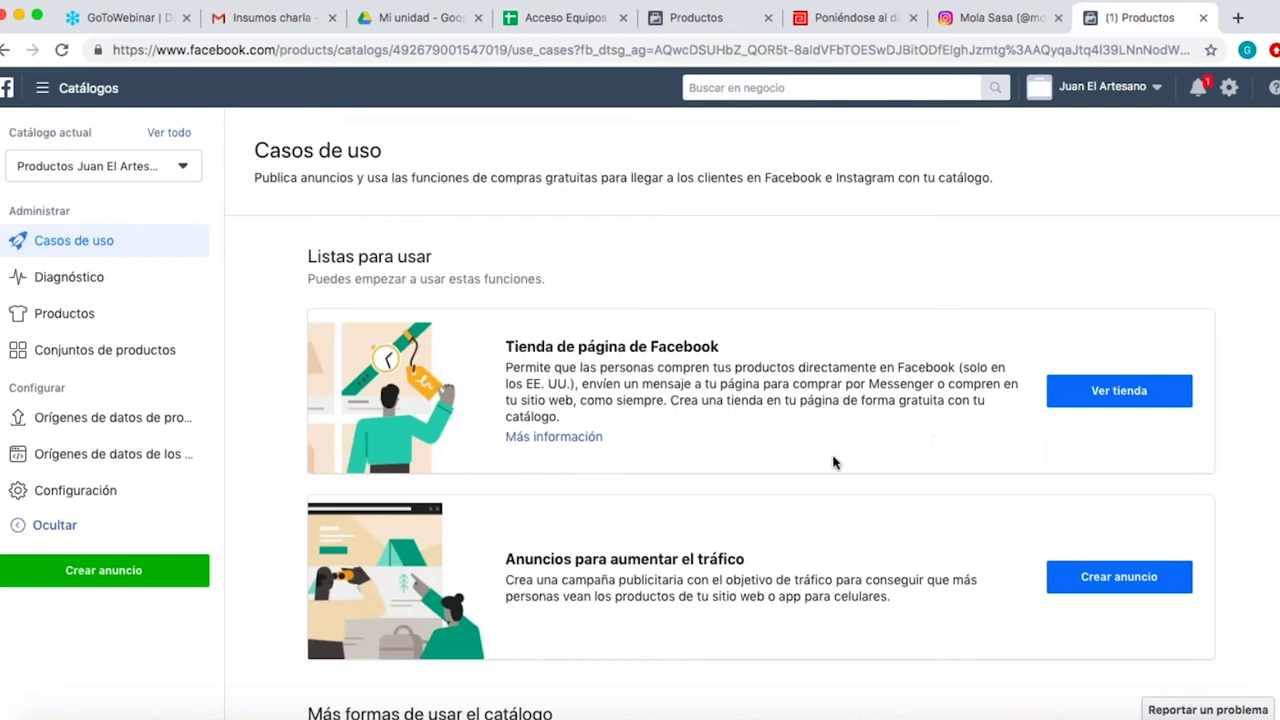
Look over the Casos de uso page, covering Tienda de página de Facebook, Anuncios para aumentar el tráfico and Anuncios dinámicos.
scroll(835, 462, down, 3)
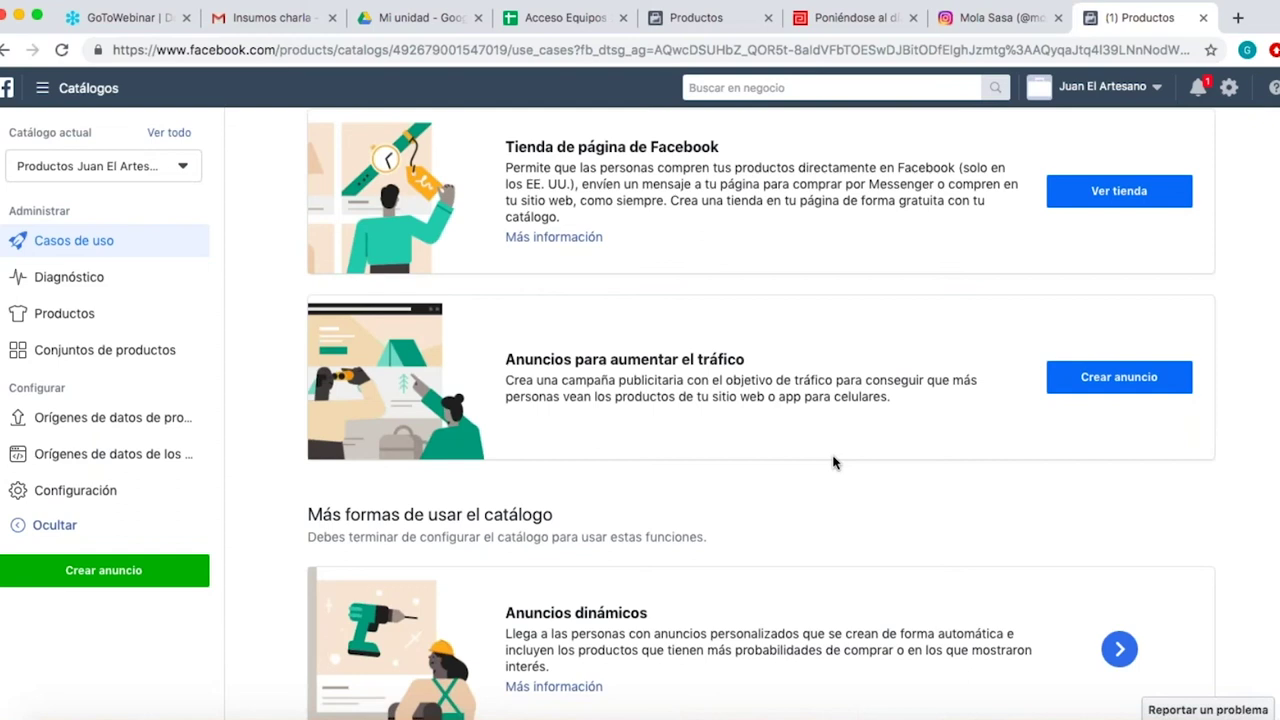
scroll(835, 462, down, 3)
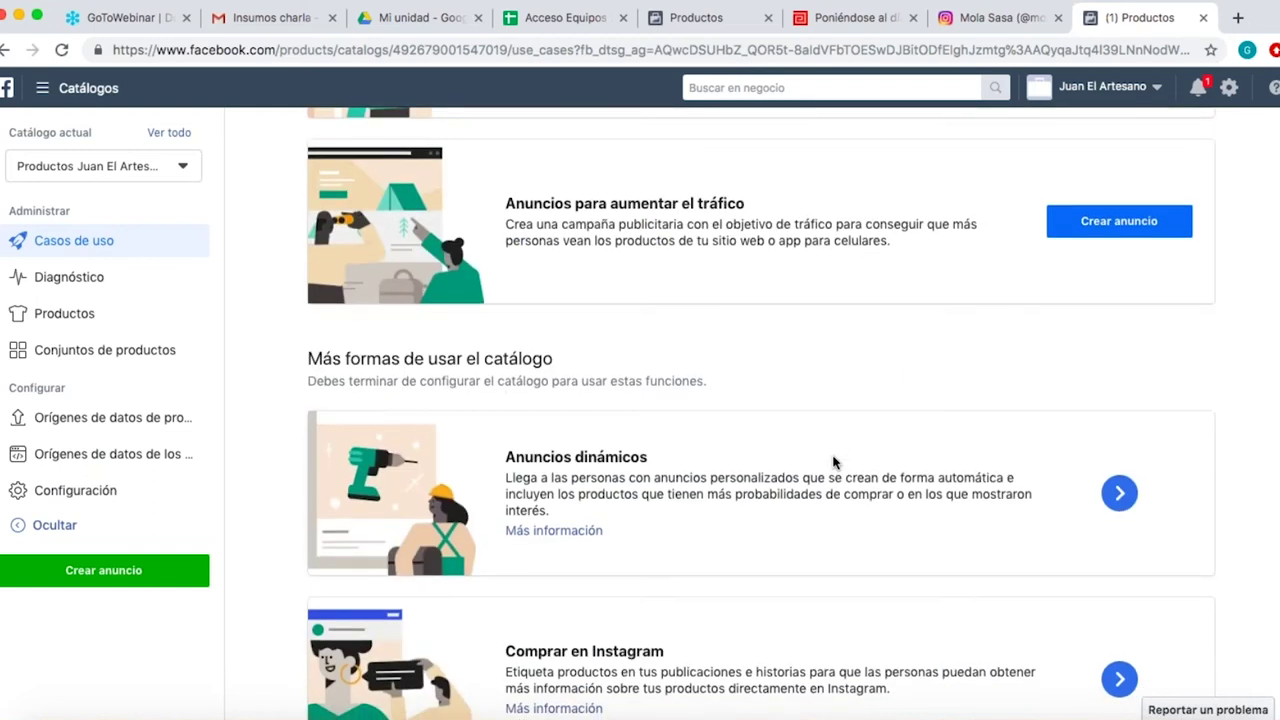
scroll(835, 462, up, 6)
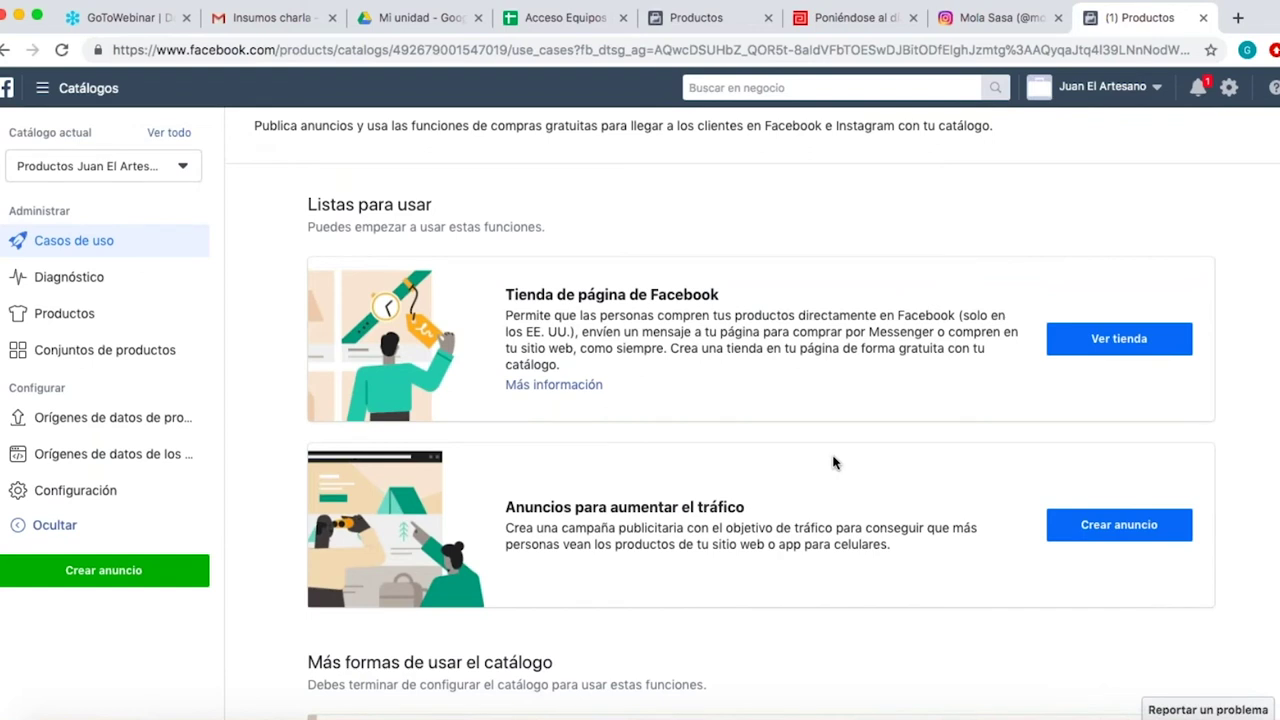
scroll(835, 462, down, 3)
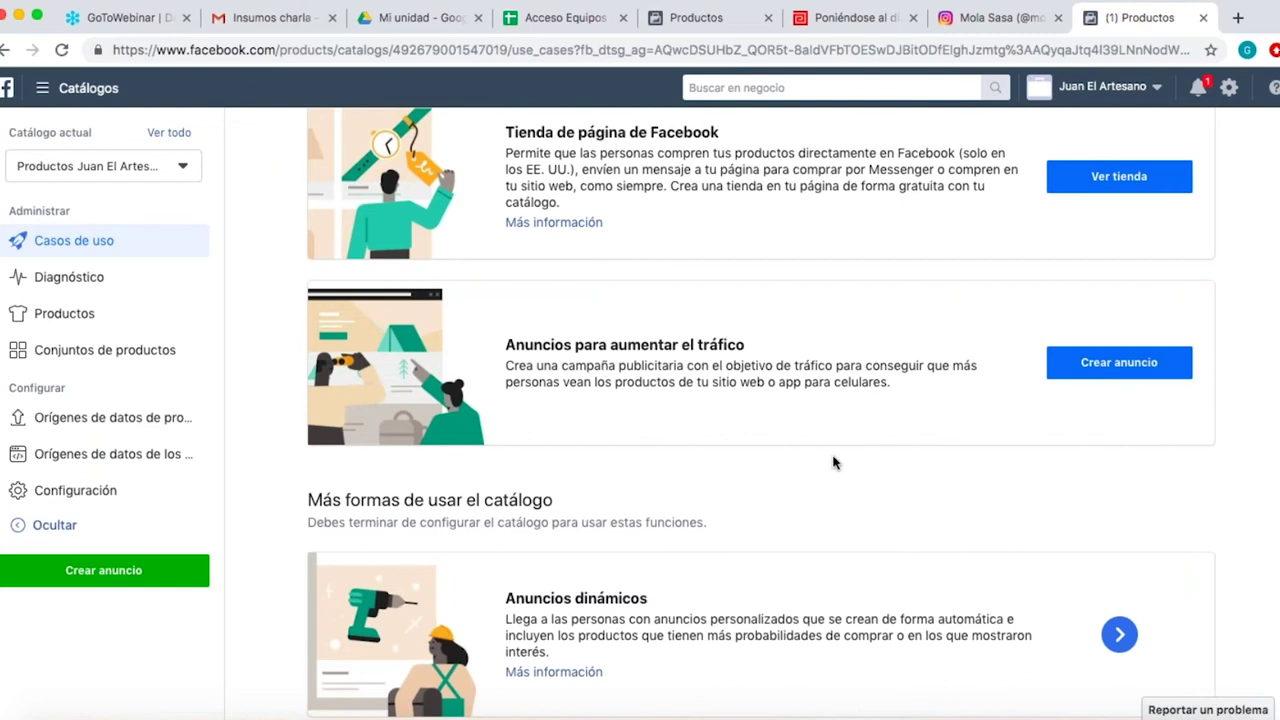
scroll(835, 462, down, 3)
scroll(835, 462, up, 7)
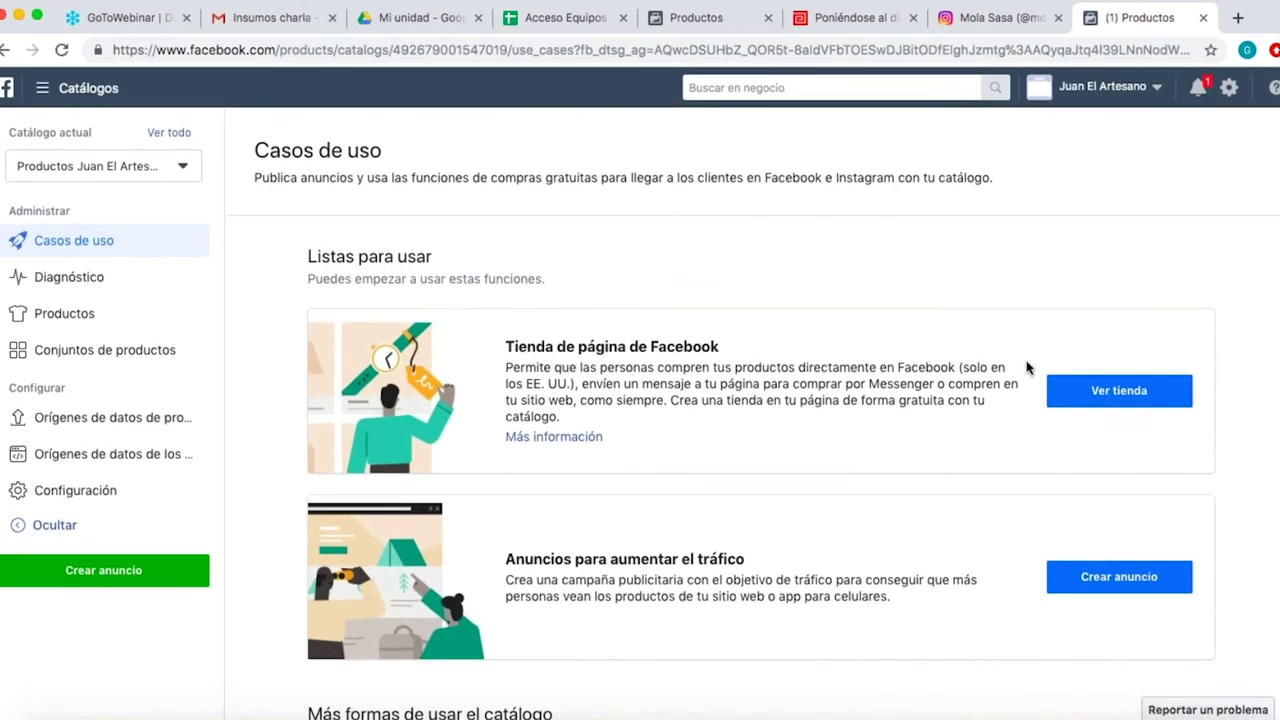
scroll(908, 470, down, 3)
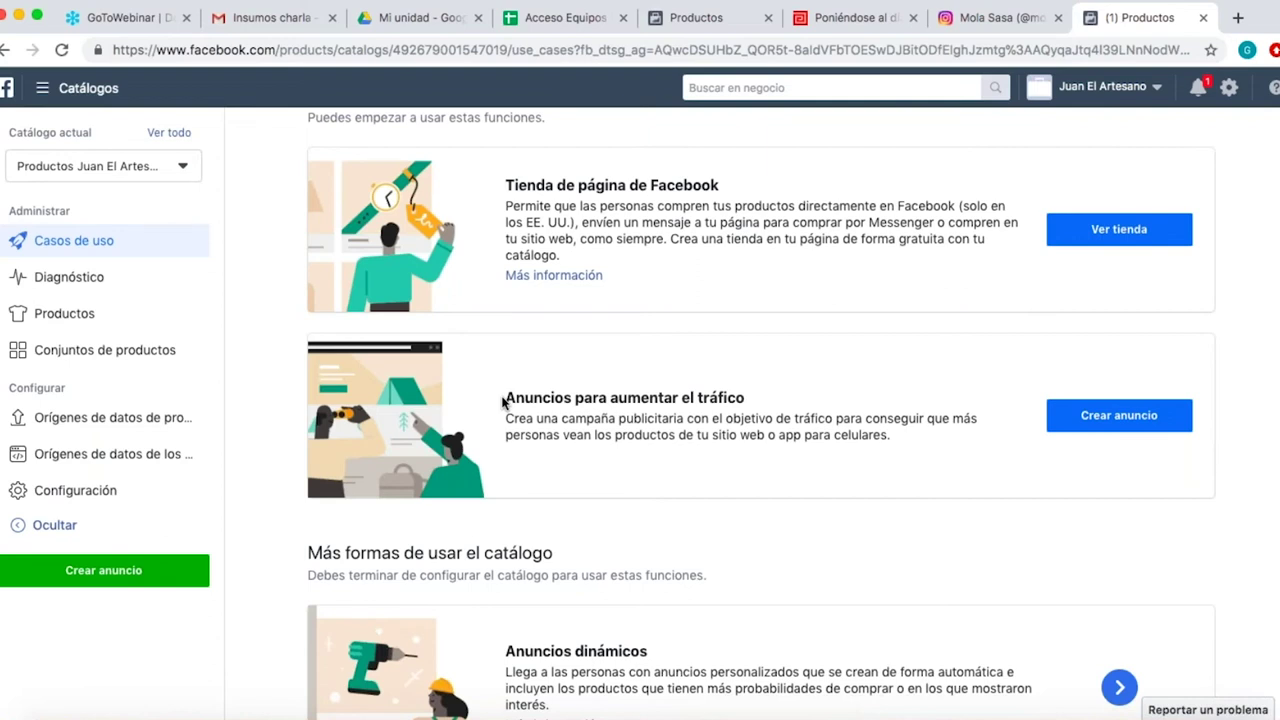
scroll(503, 401, down, 2)
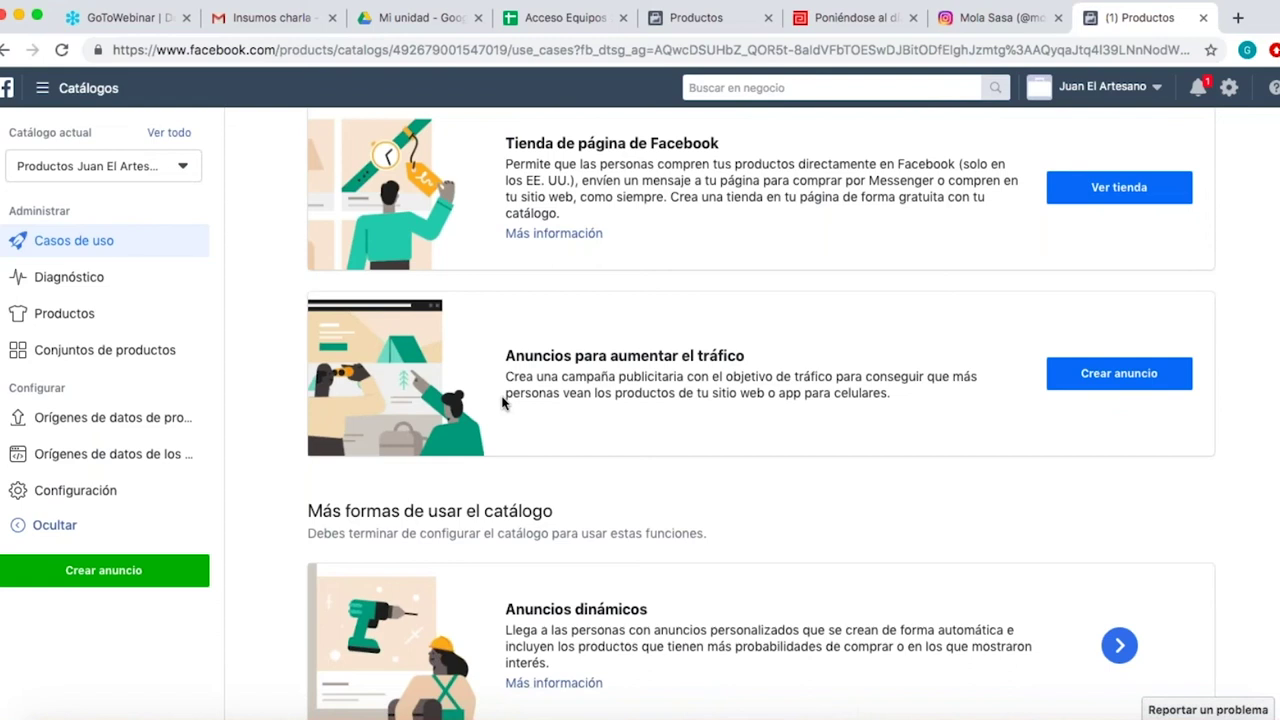
Expand Comprar en Instagram, open its profile connection dialog to read the eligibility requirements, and close the dialog.
scroll(503, 401, down, 3)
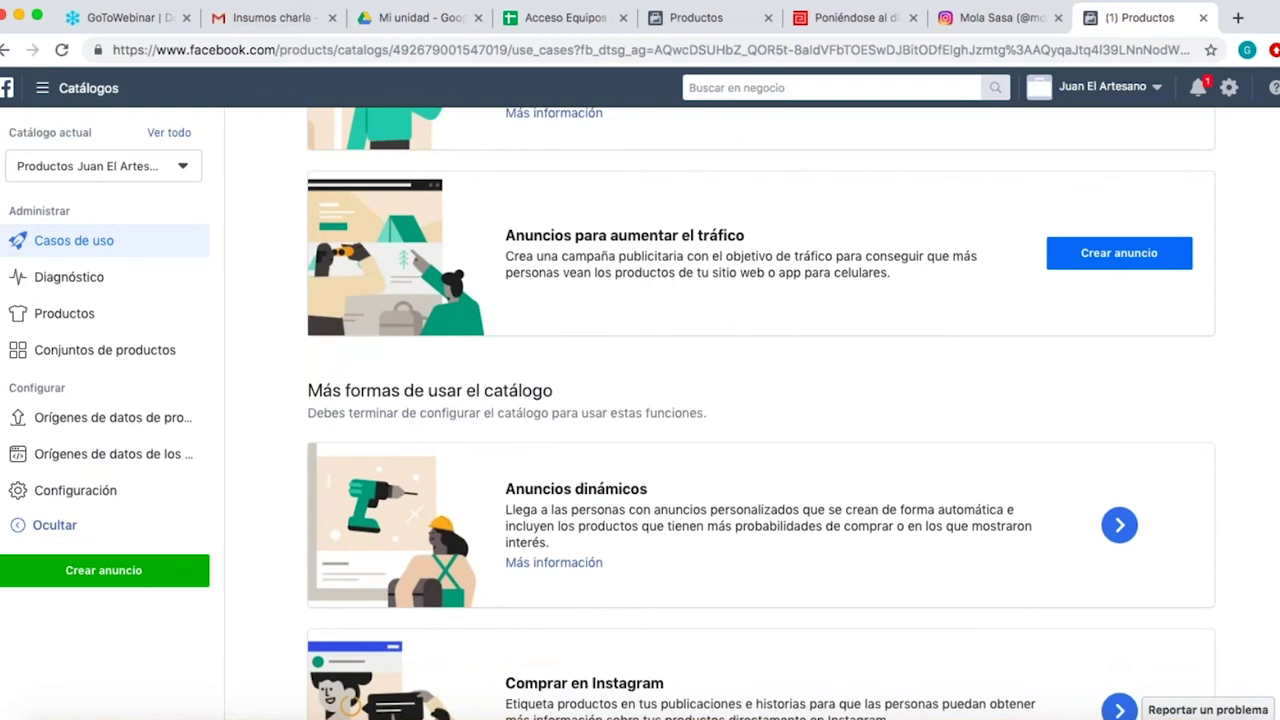
scroll(512, 411, down, 2)
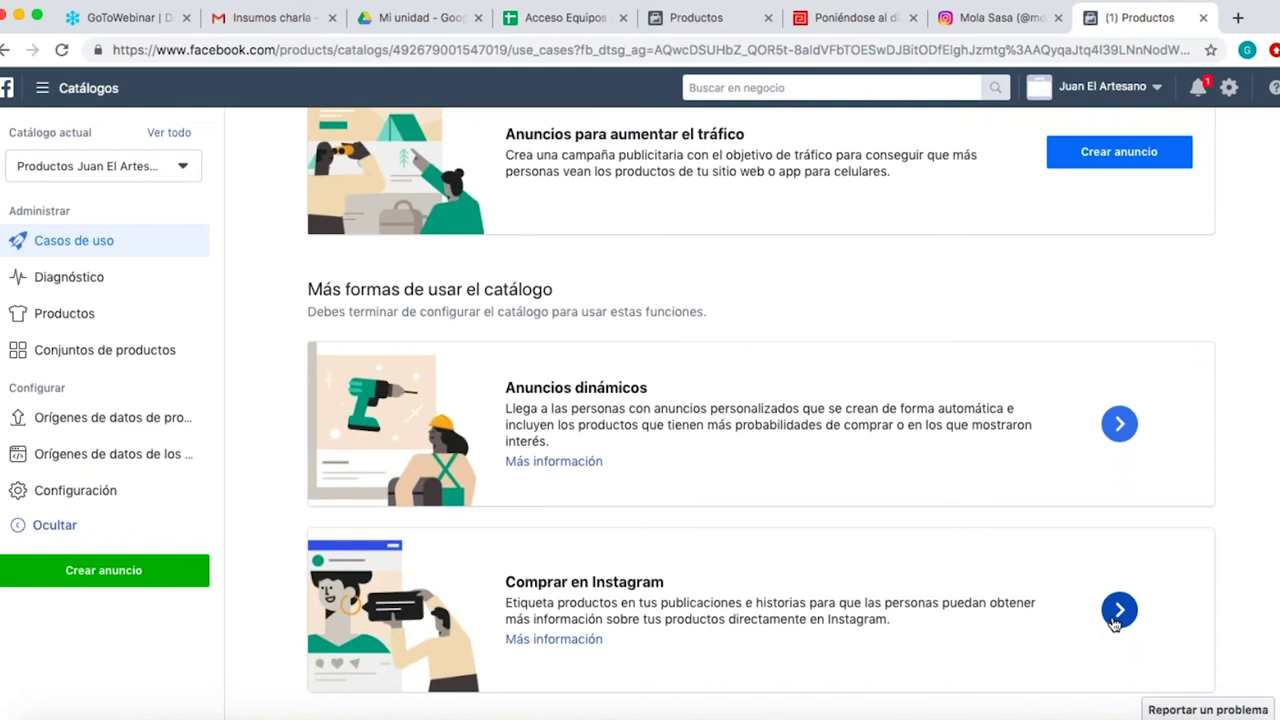
click(1118, 611)
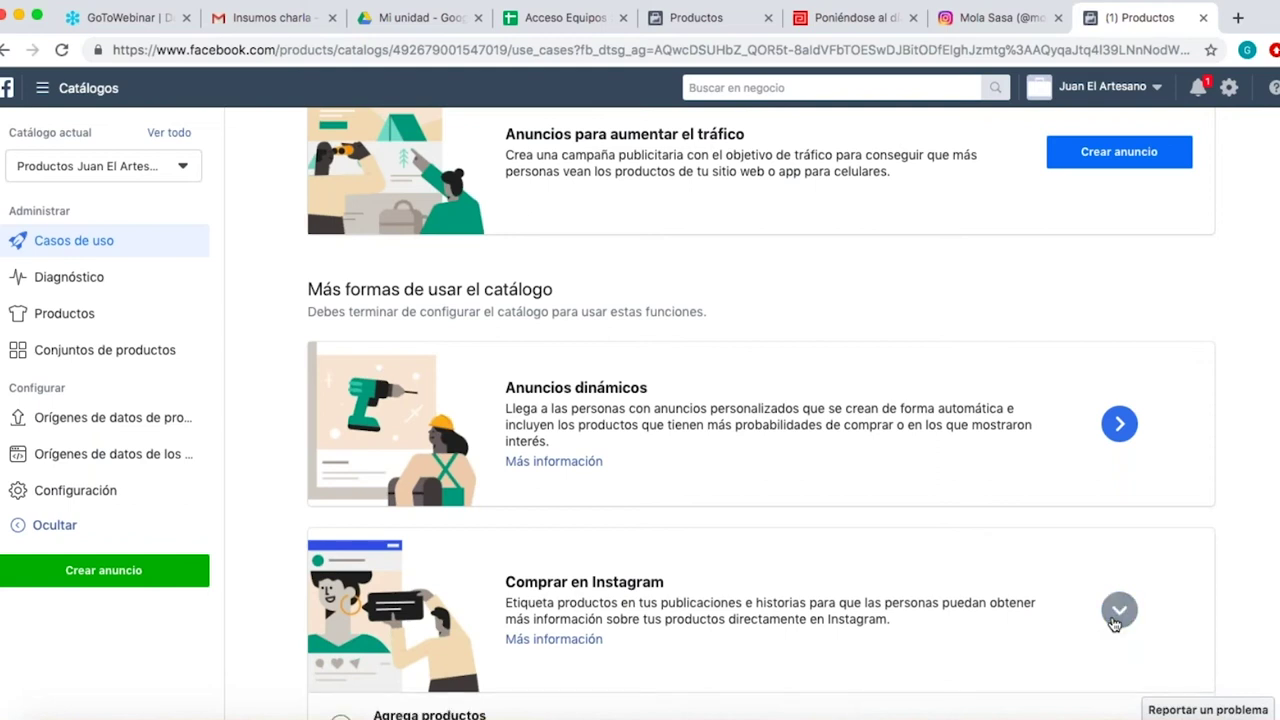
scroll(1116, 624, down, 3)
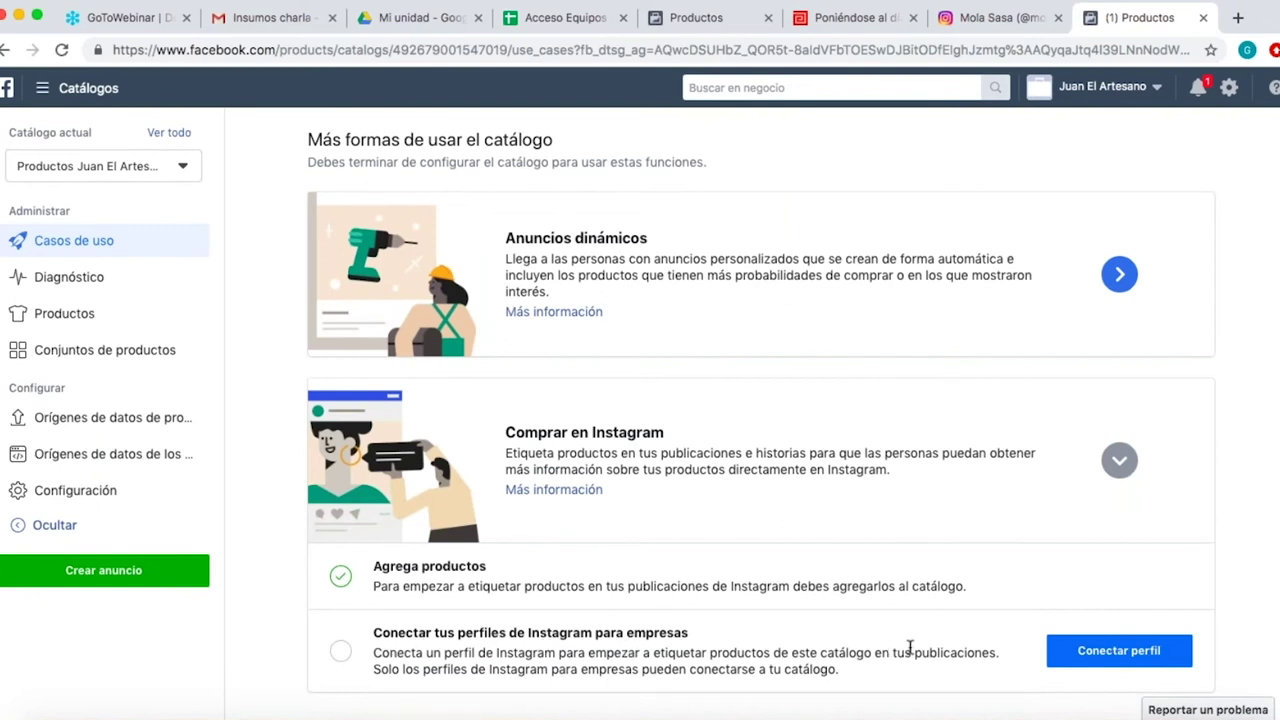
click(1088, 655)
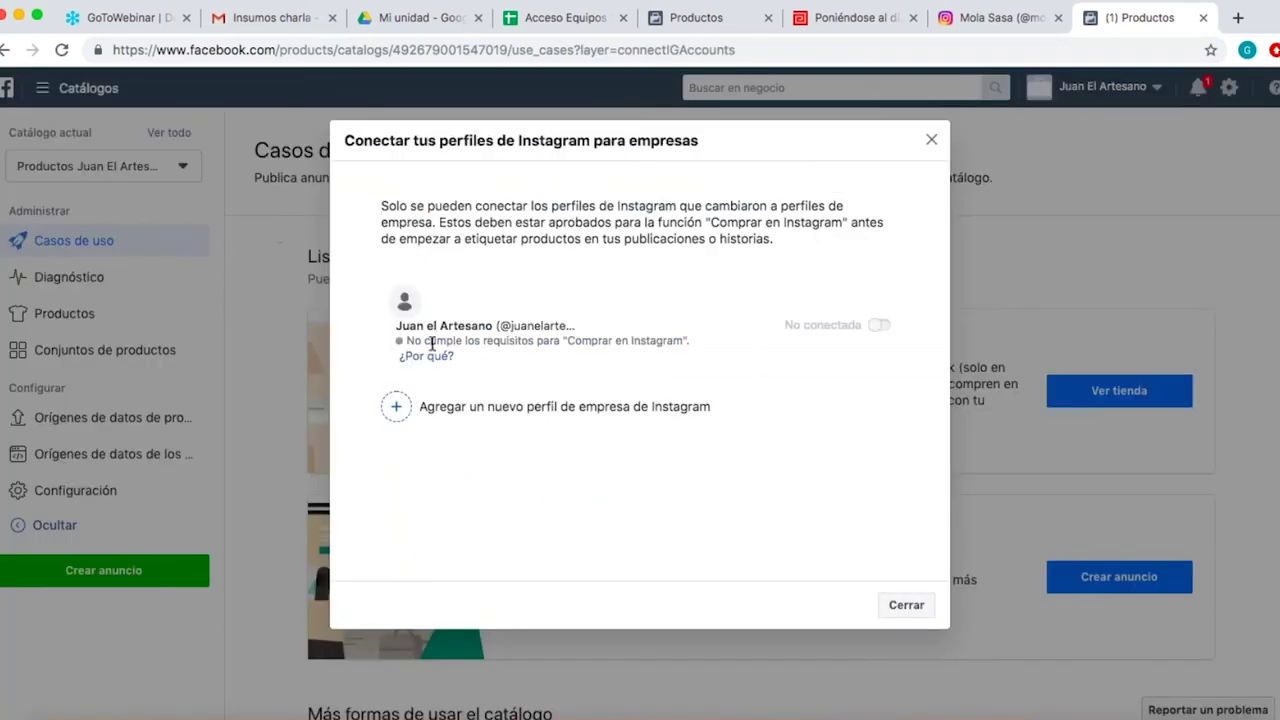
mouse_move(430, 358)
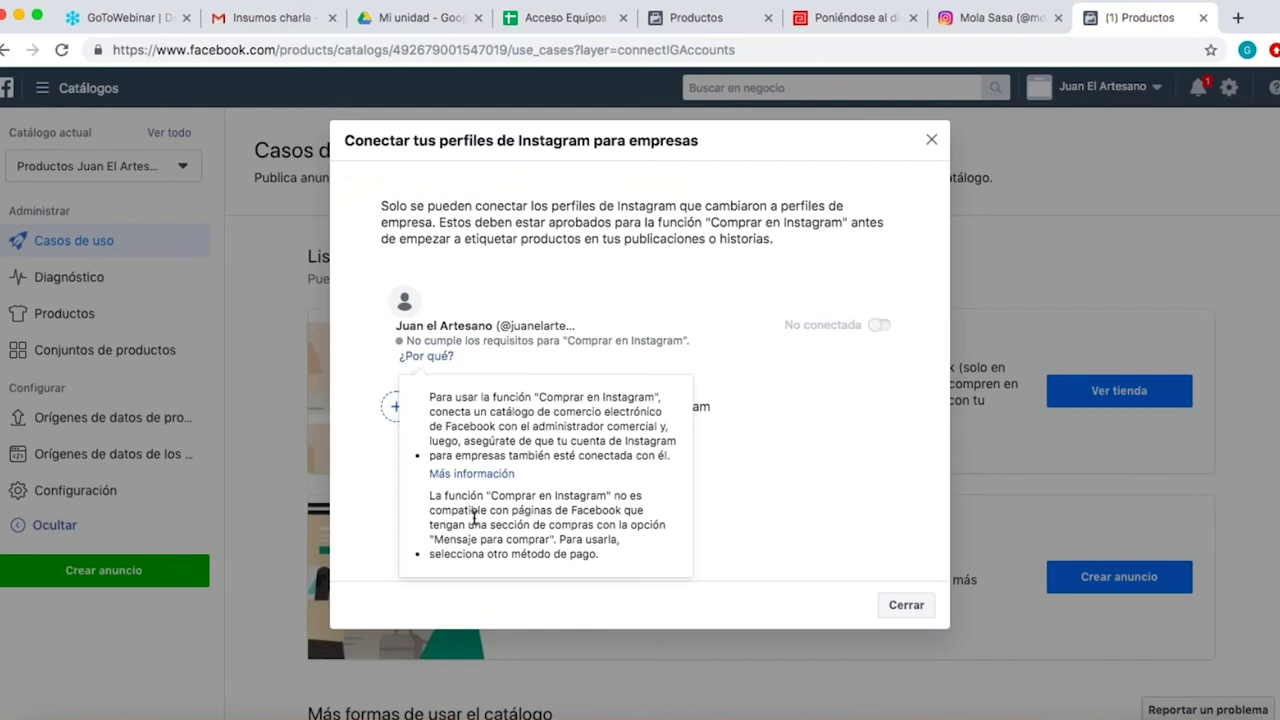
click(932, 141)
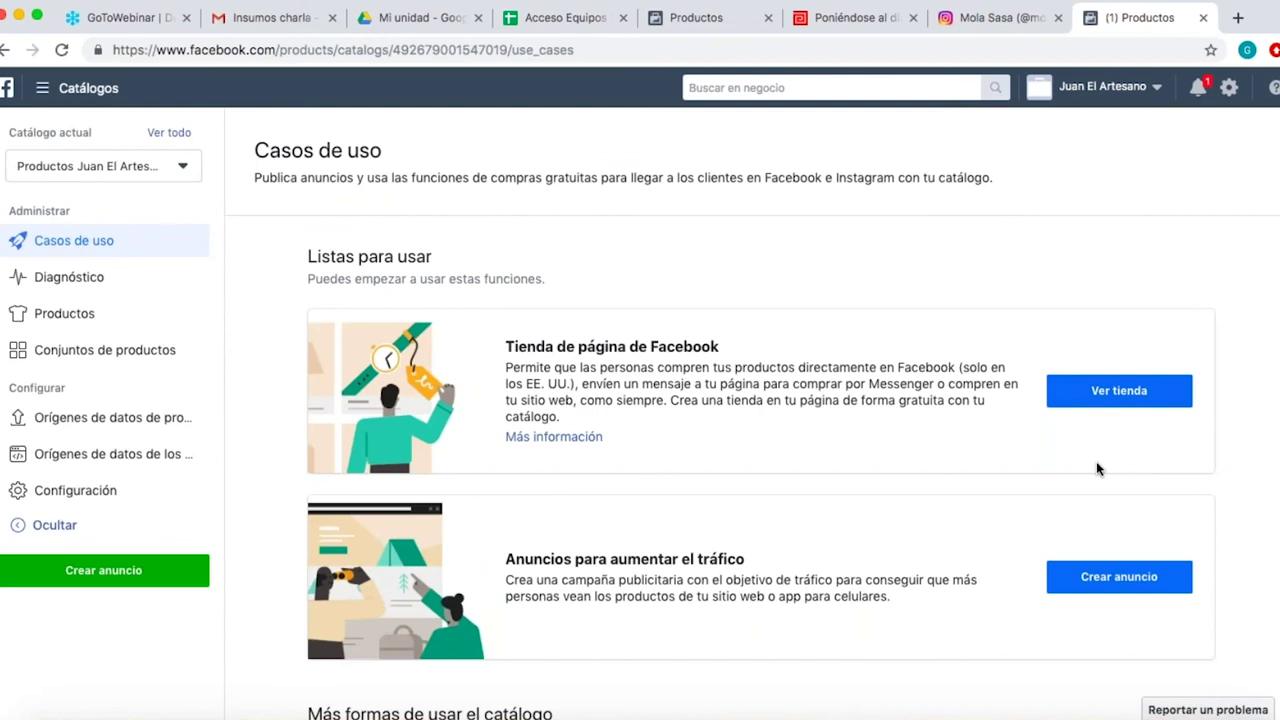
Reopen the Instagram profile connection dialog, read the linked help article on connecting a catalog, and return to close the dialog.
scroll(942, 645, down, 6)
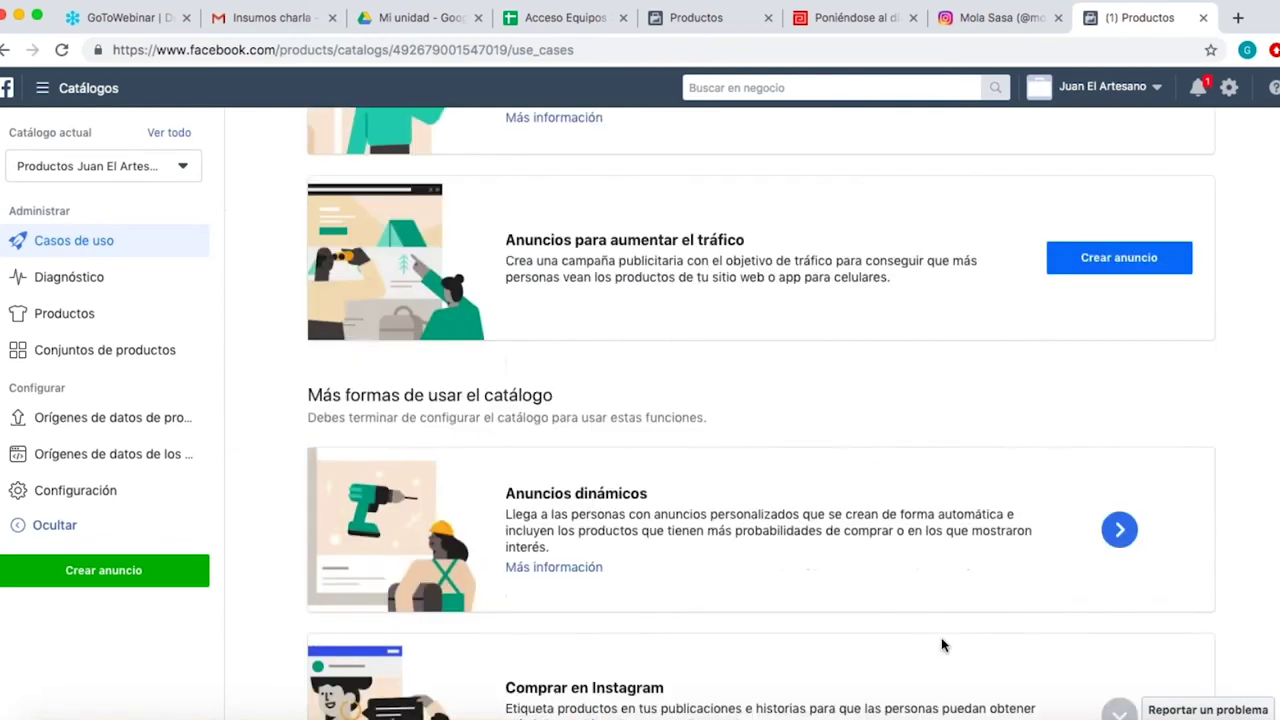
click(1116, 651)
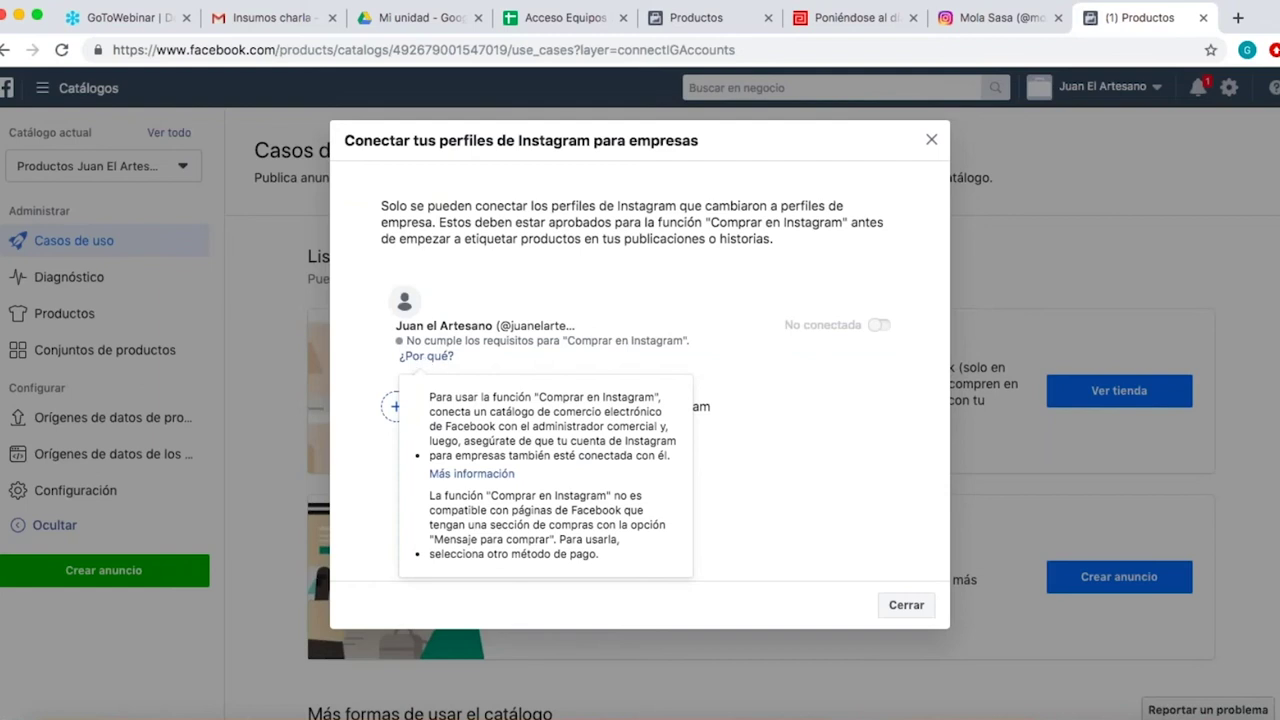
click(466, 474)
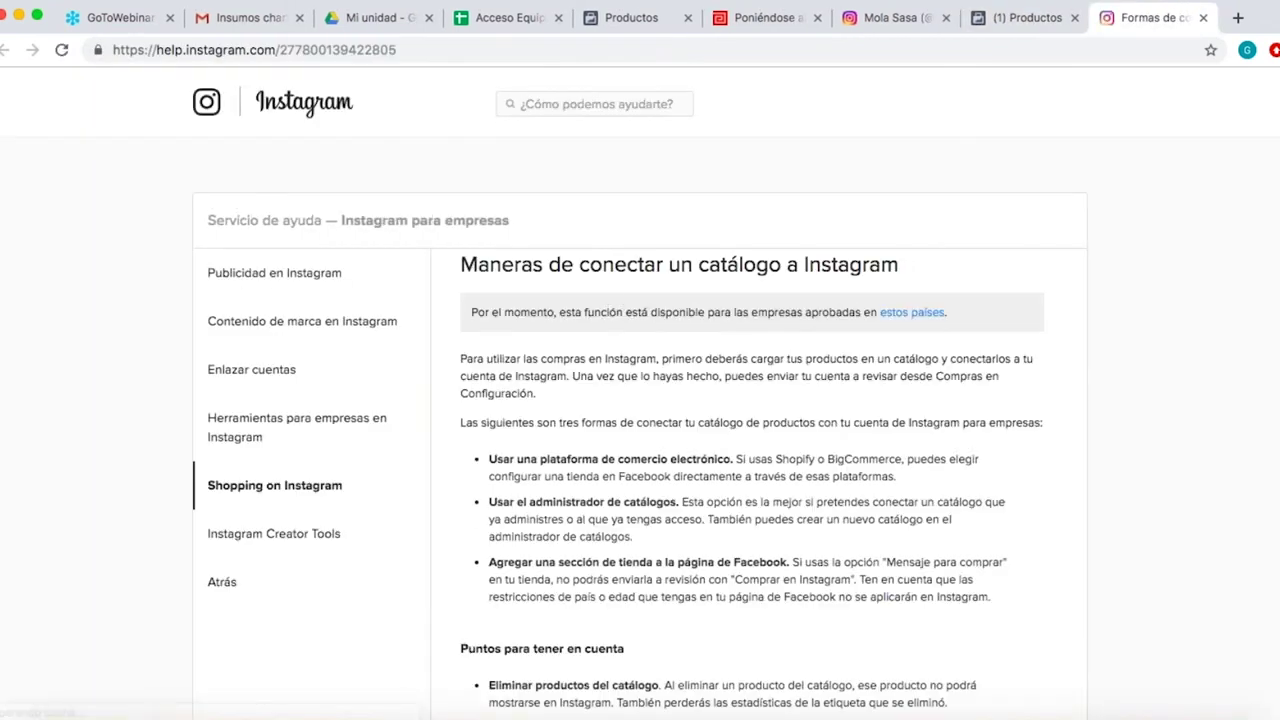
scroll(640, 400, down, 5)
scroll(640, 400, down, 5)
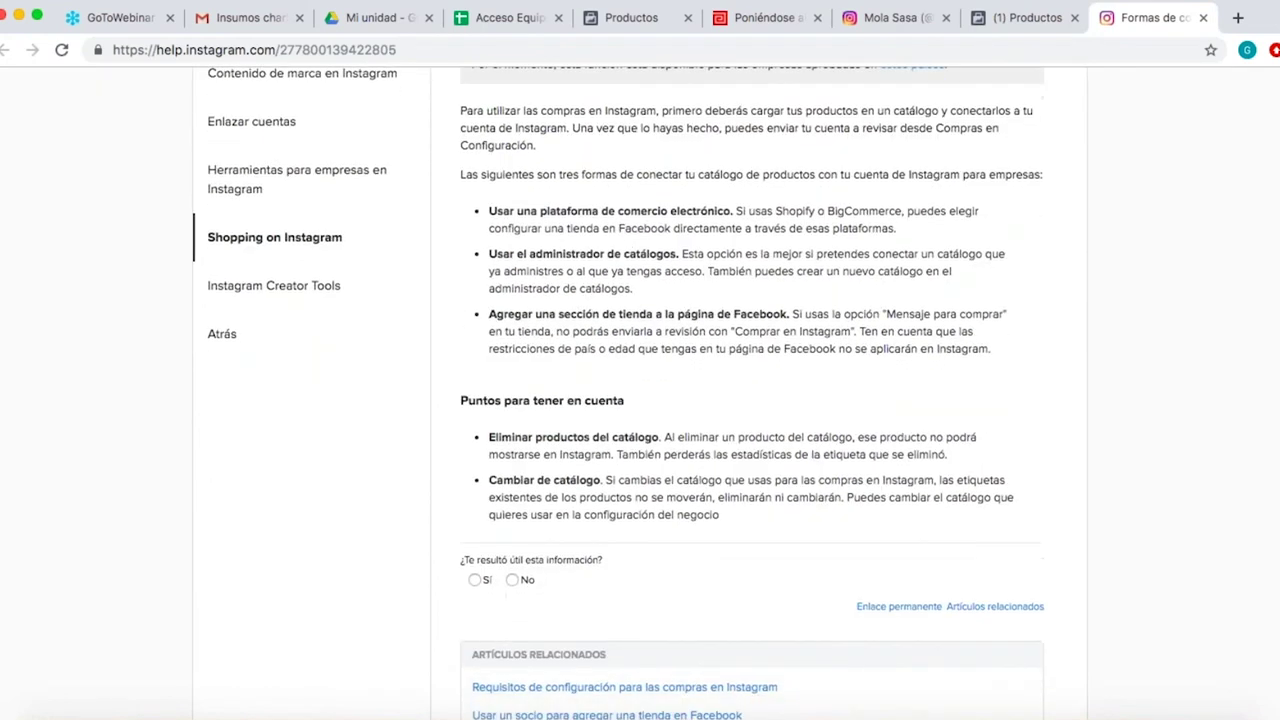
scroll(640, 400, up, 10)
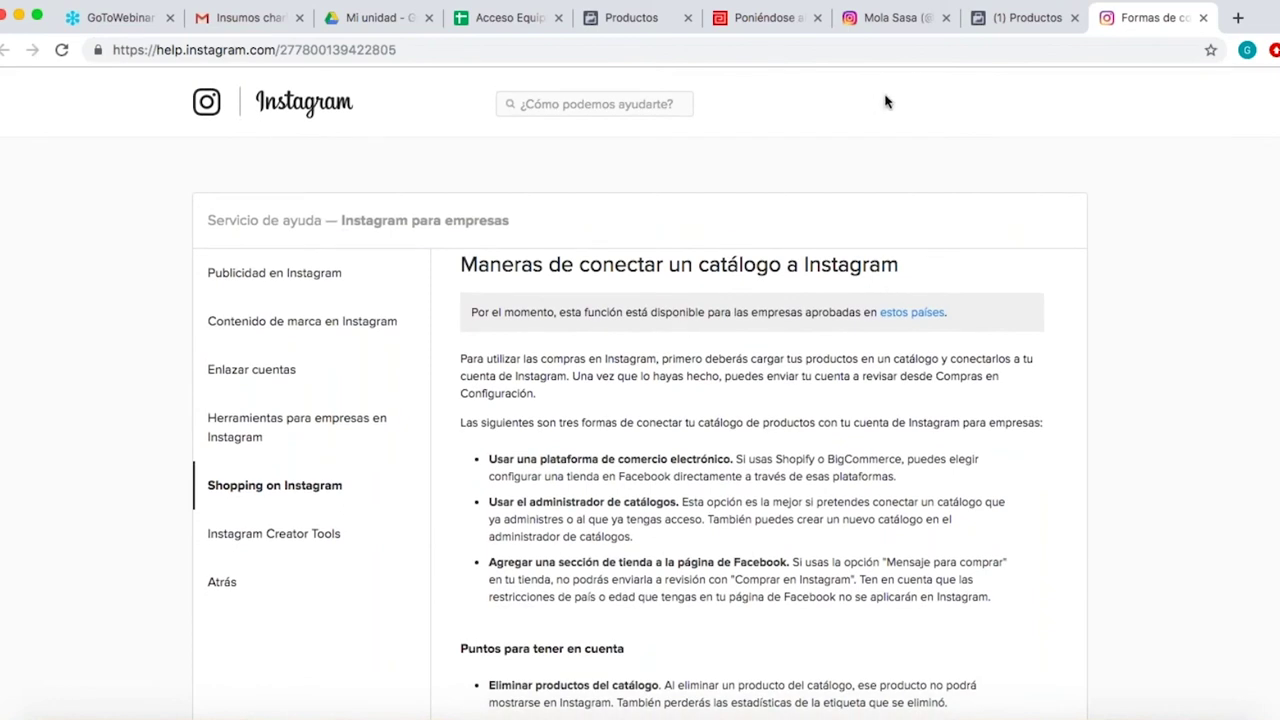
click(1013, 20)
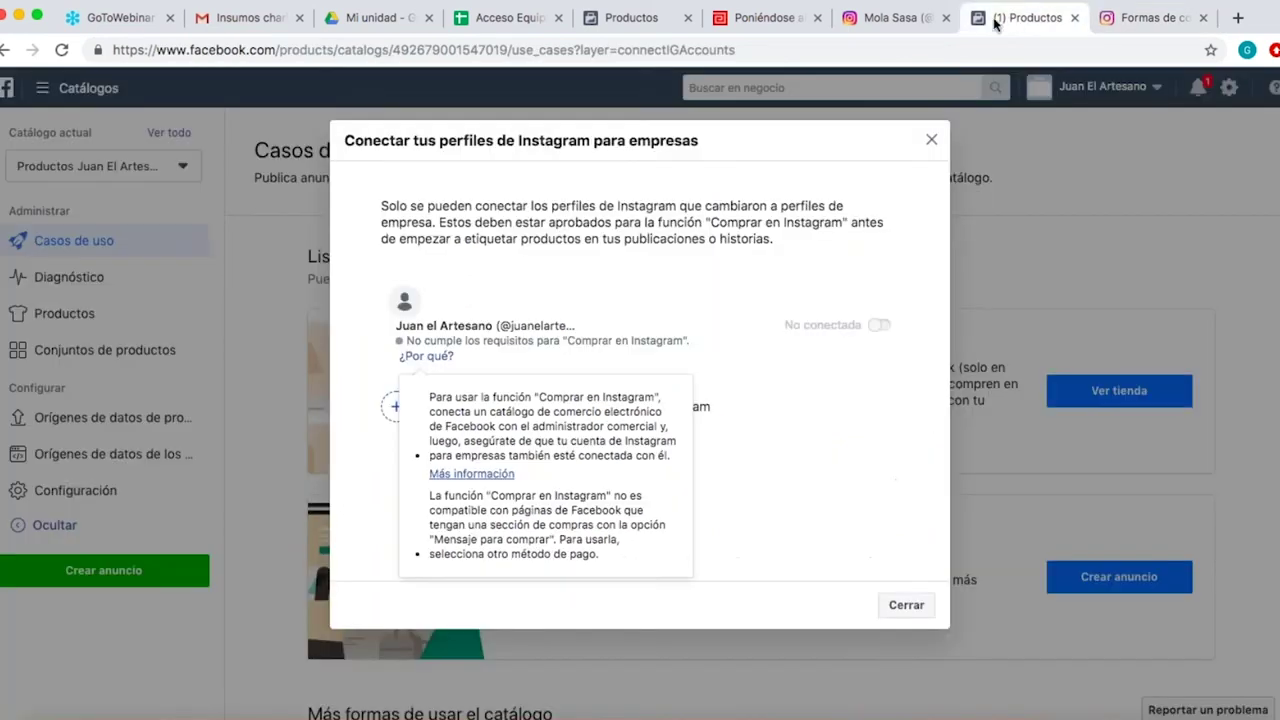
click(930, 139)
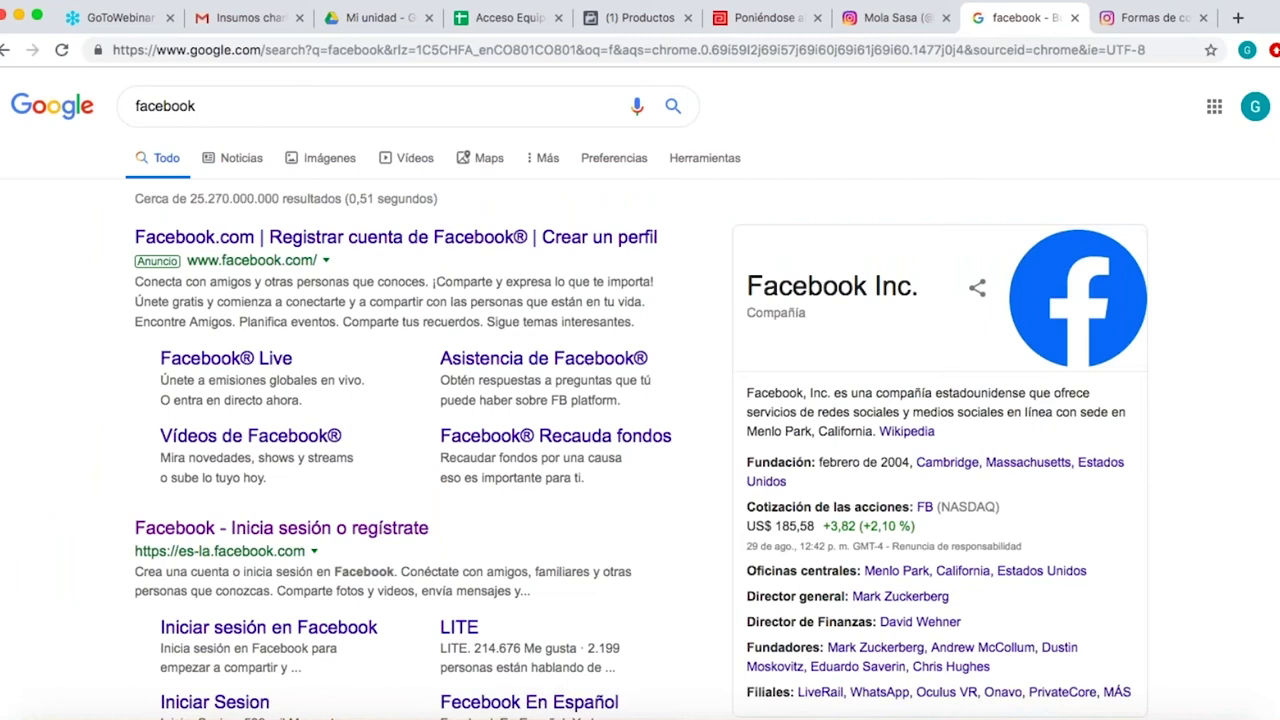
Open the Facebook sign-in site from the Google search results.
click(266, 536)
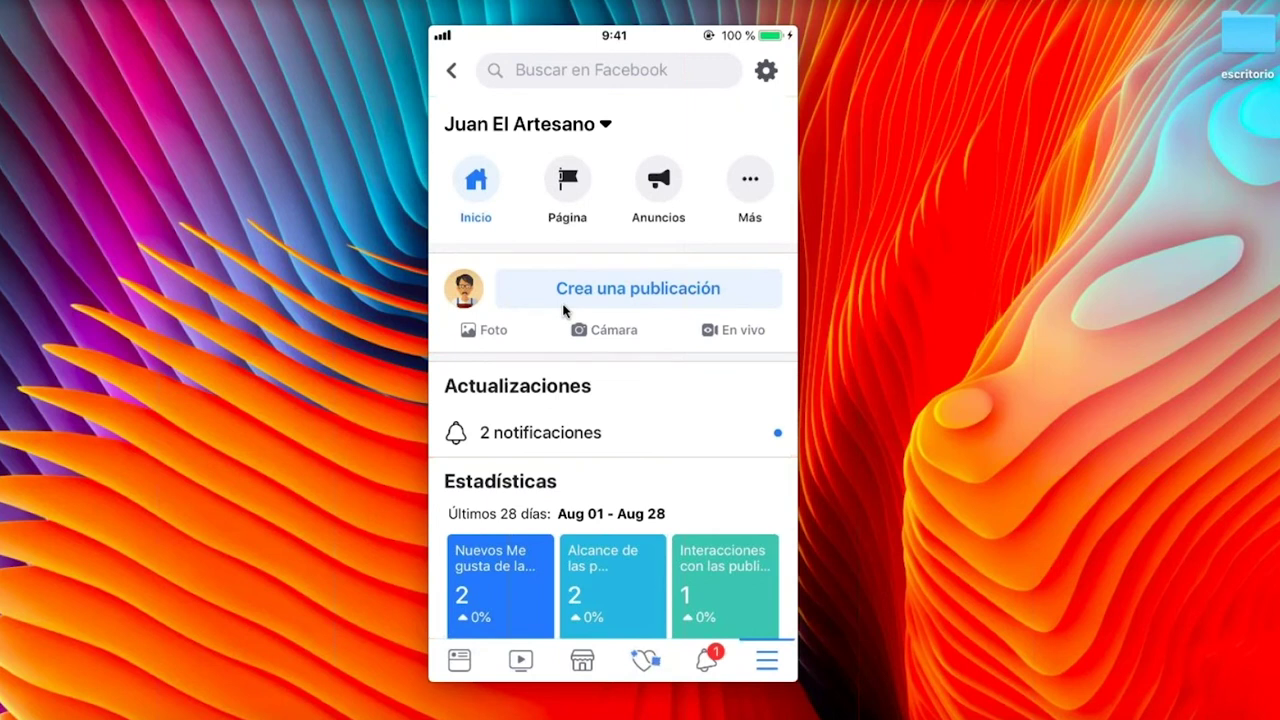
Start a publication for the Juan El Artesano page in the Facebook mobile app and edit the poll question about #CarnavaldeBarranquilla.
click(563, 309)
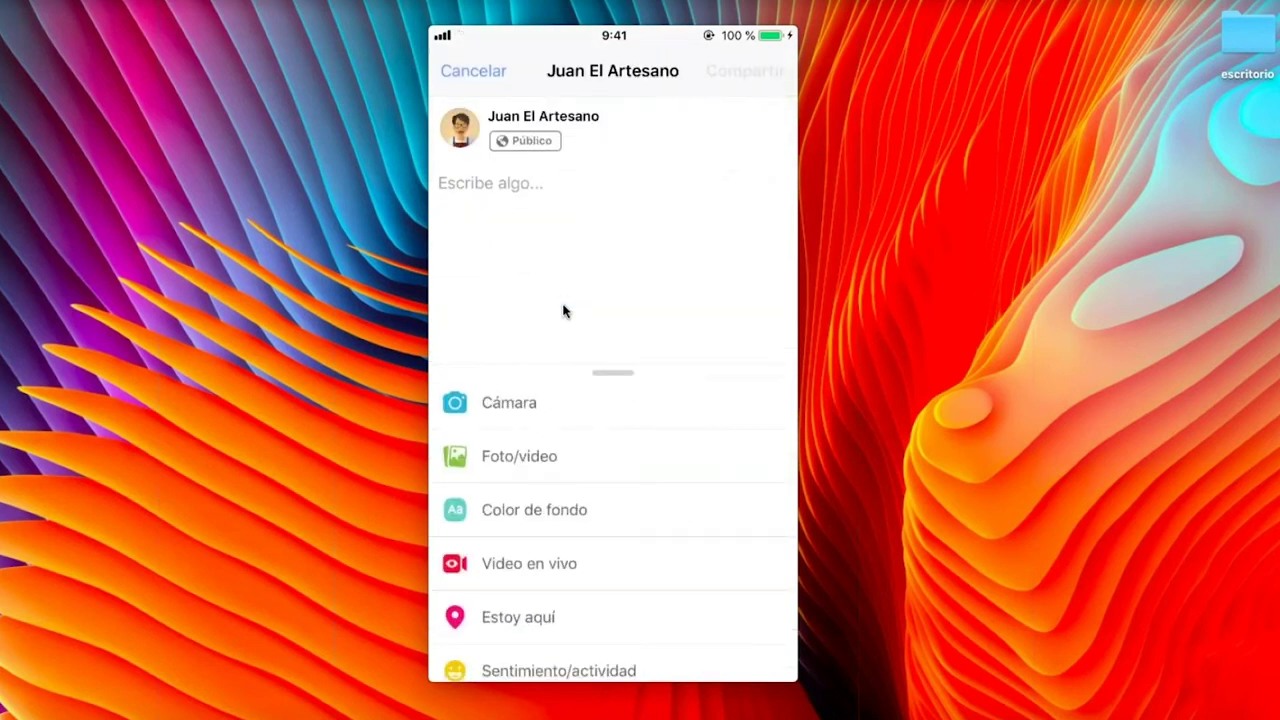
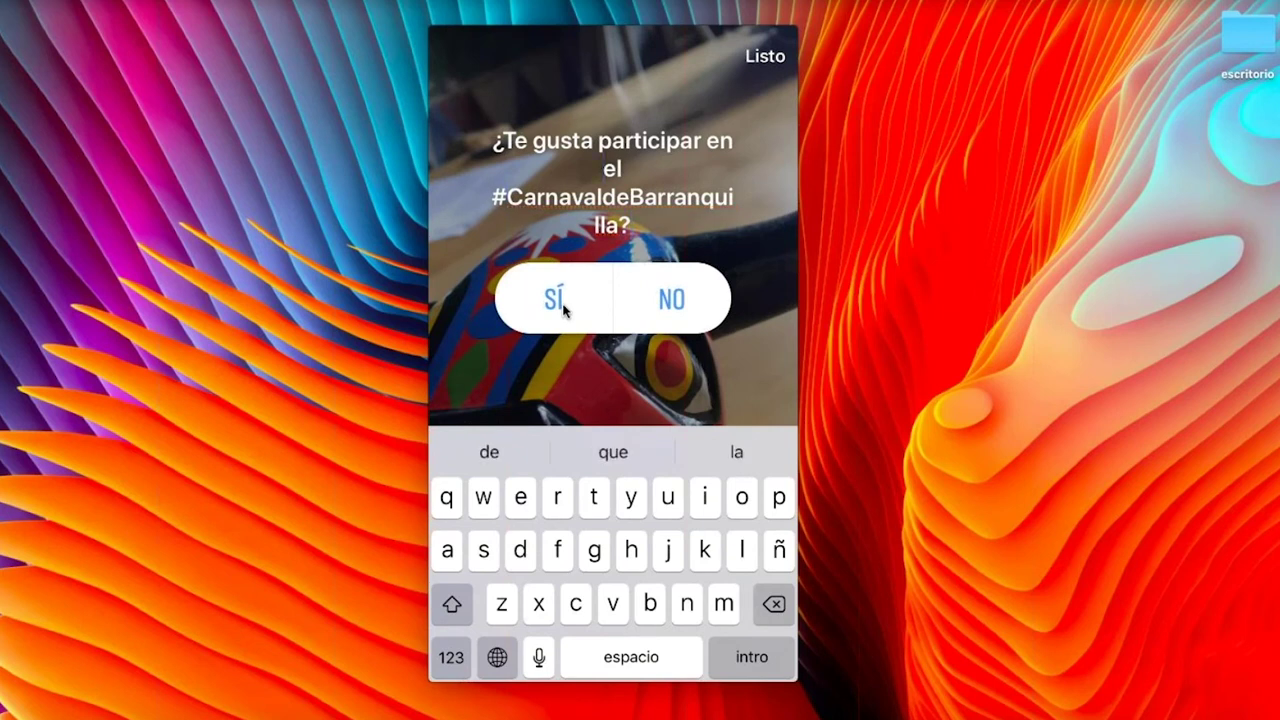
key(BackSpace)
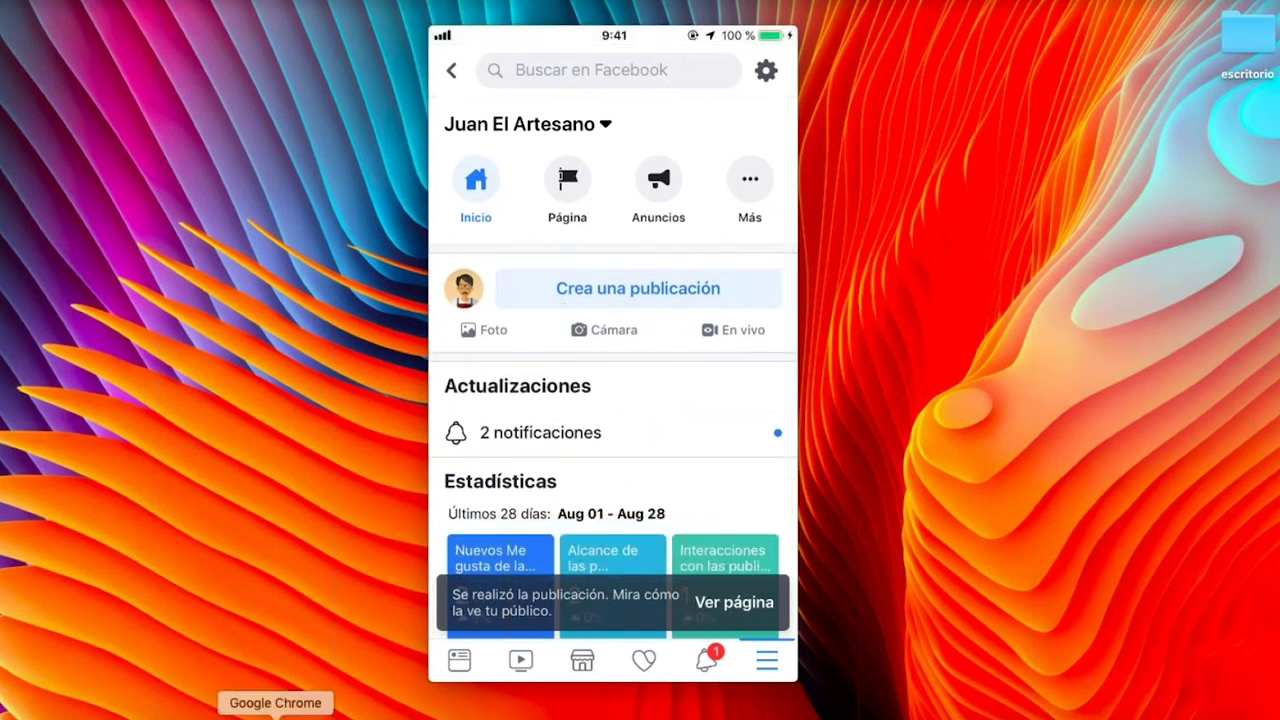
Switch to Google Chrome and go through the artesaniasdecolombia.tv guide on selling, from the purchase button section past Métricas to Tienda.
click(275, 716)
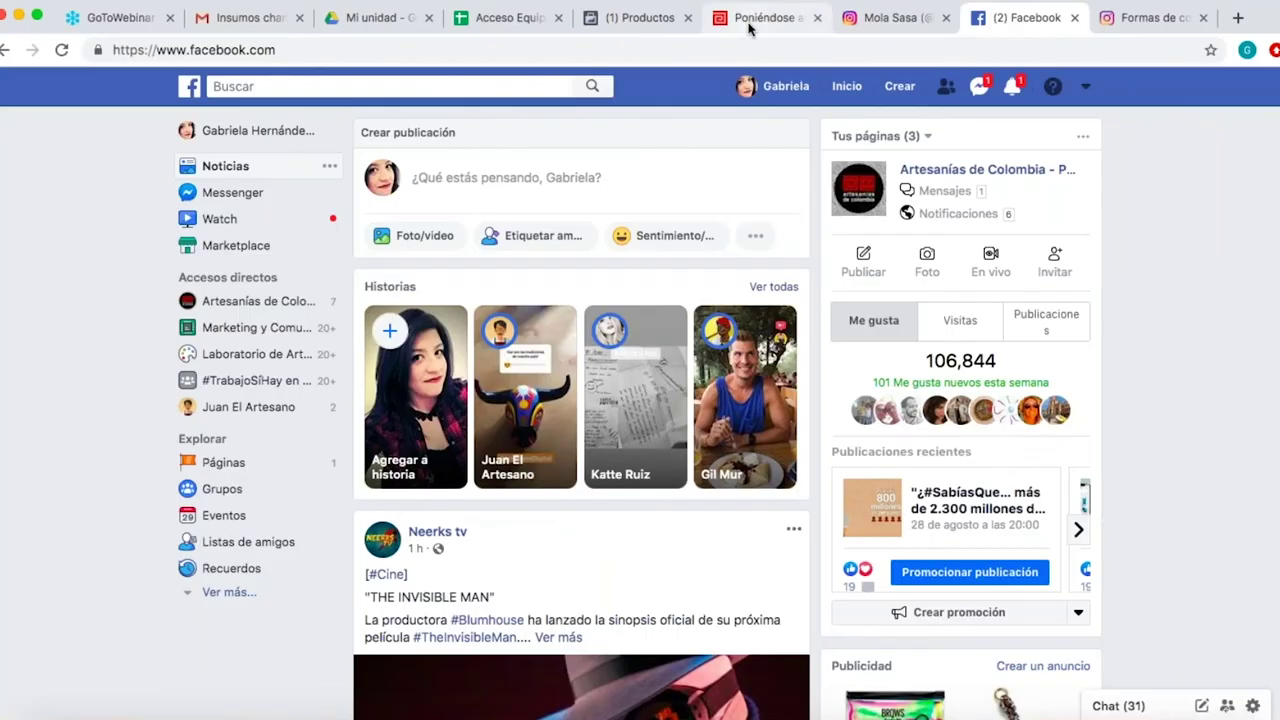
click(749, 24)
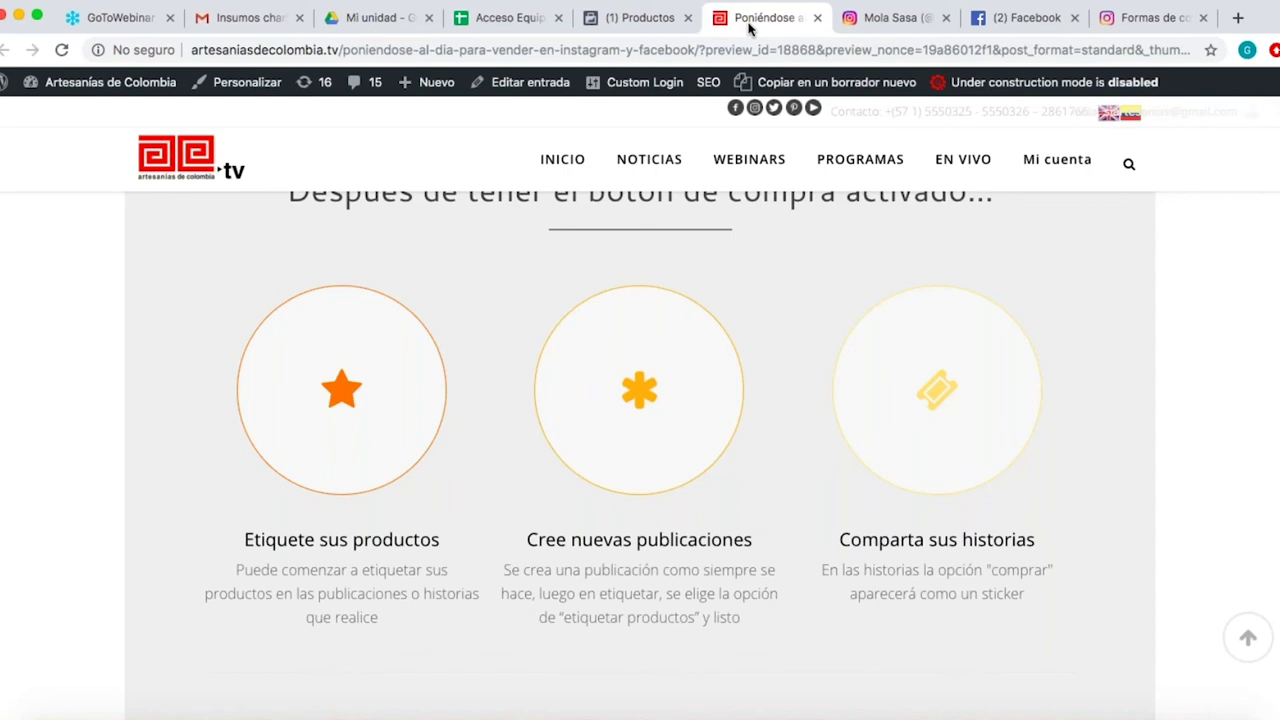
key(Down)
key(Down)
key(Down)
key(Down)
key(Down)
key(Down)
key(Down)
key(Down)
key(Down)
key(Down)
key(Down)
key(Down)
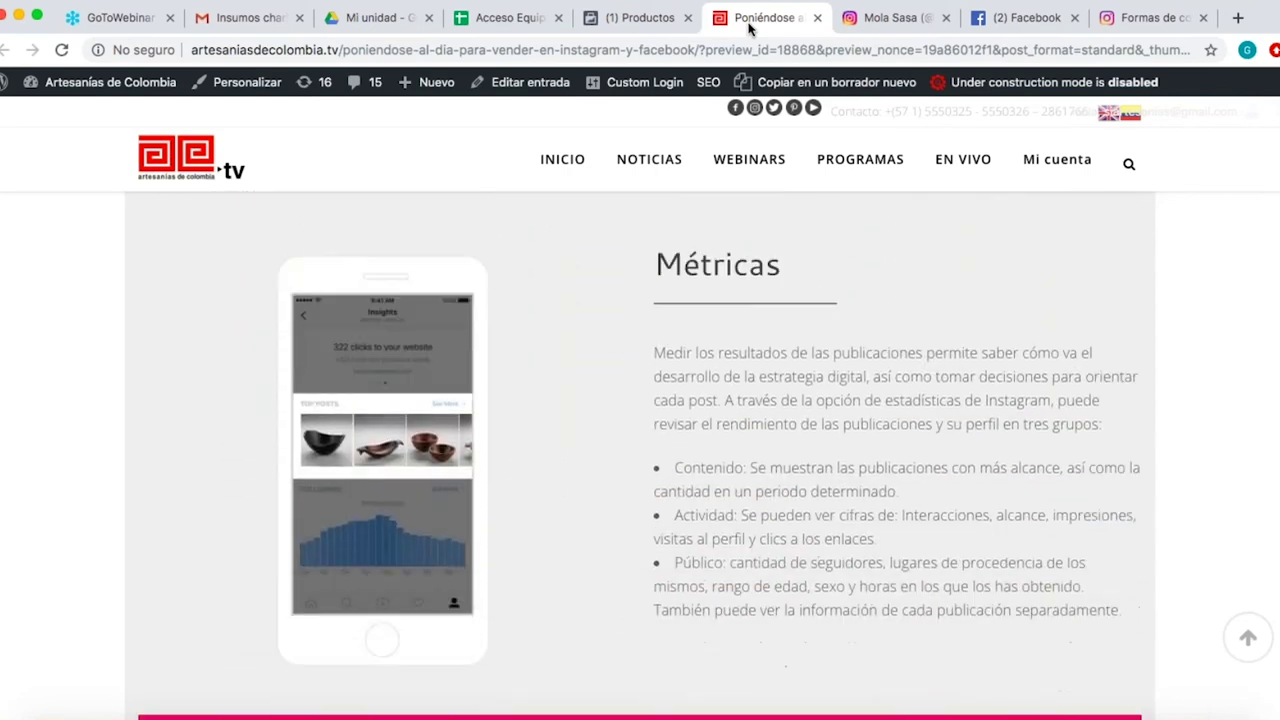
key(Down)
key(Down)
key(Down)
key(Down)
key(Down)
key(Down)
key(Down)
key(Down)
key(Down)
key(Down)
key(Down)
key(Down)
key(Down)
key(Down)
key(Down)
key(Down)
key(Down)
key(Down)
key(Down)
key(Down)
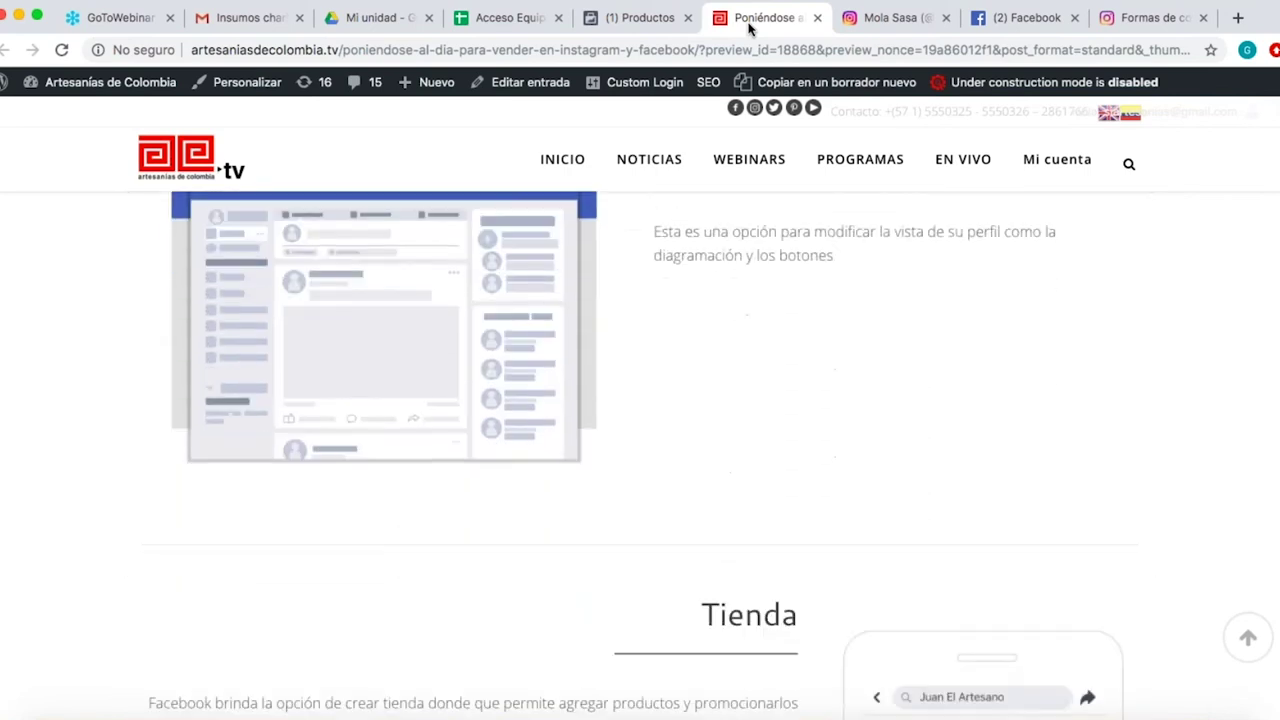
Go through the artesaniasdecolombia.tv guide from Tienda past Historias, Marketplace and Creator Studio de Facebook to the Métricas section.
key(Down)
key(Down)
key(Down)
key(Down)
key(Down)
key(Down)
key(Down)
key(Down)
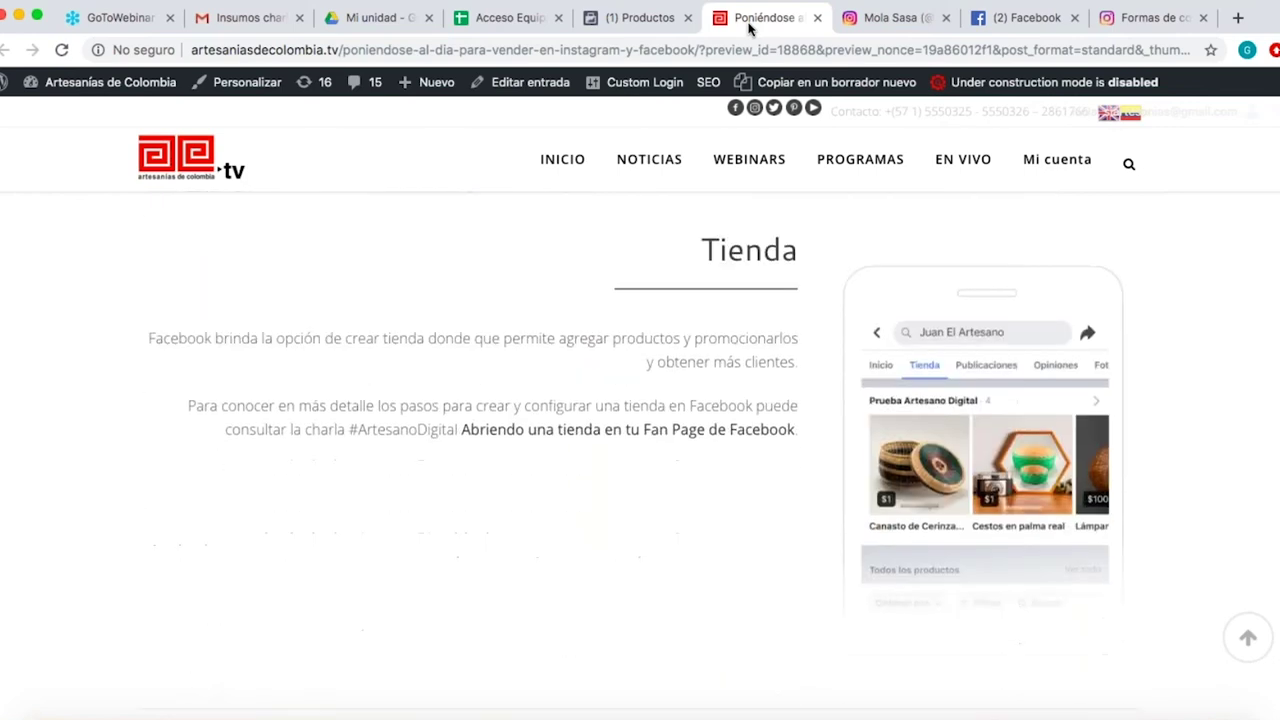
key(Down)
key(Down)
key(Down)
key(Down)
key(Down)
key(Down)
key(Down)
key(Down)
key(Down)
key(Down)
key(Down)
key(Down)
key(Down)
key(Down)
key(Down)
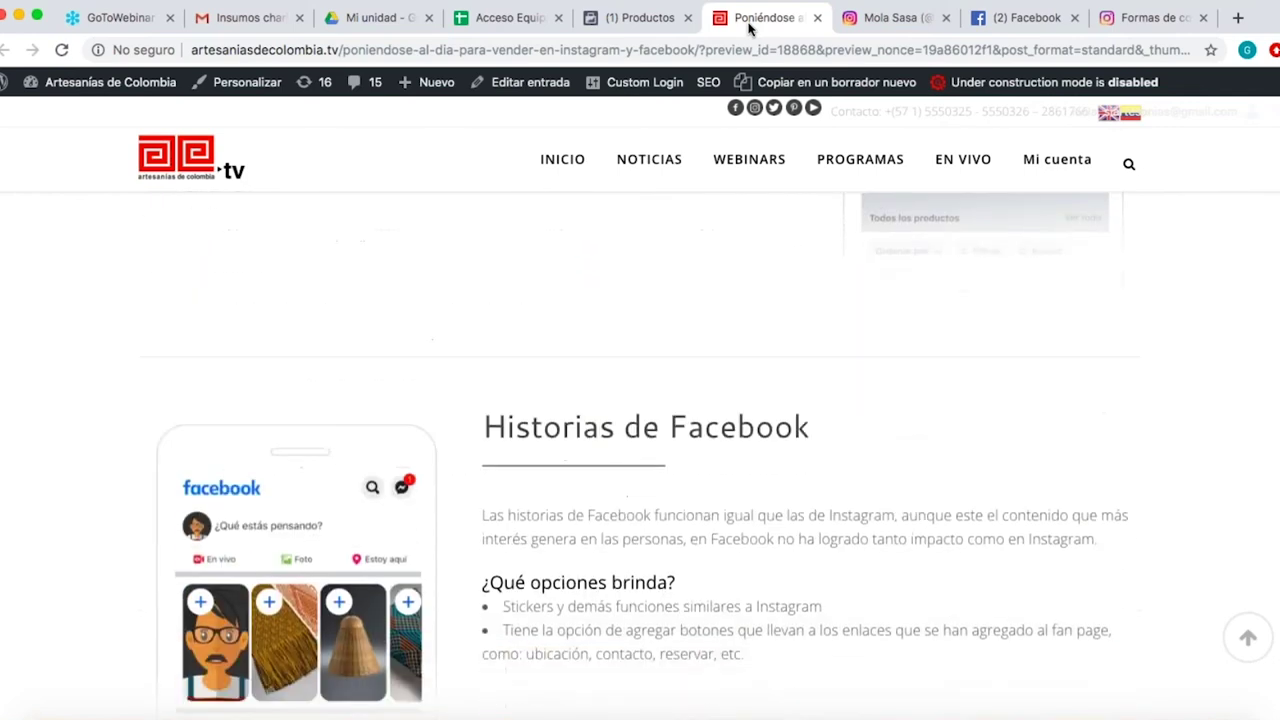
key(Down)
key(Down)
key(Down)
key(Down)
key(Down)
key(Down)
key(Down)
key(Down)
key(Down)
key(Down)
key(Down)
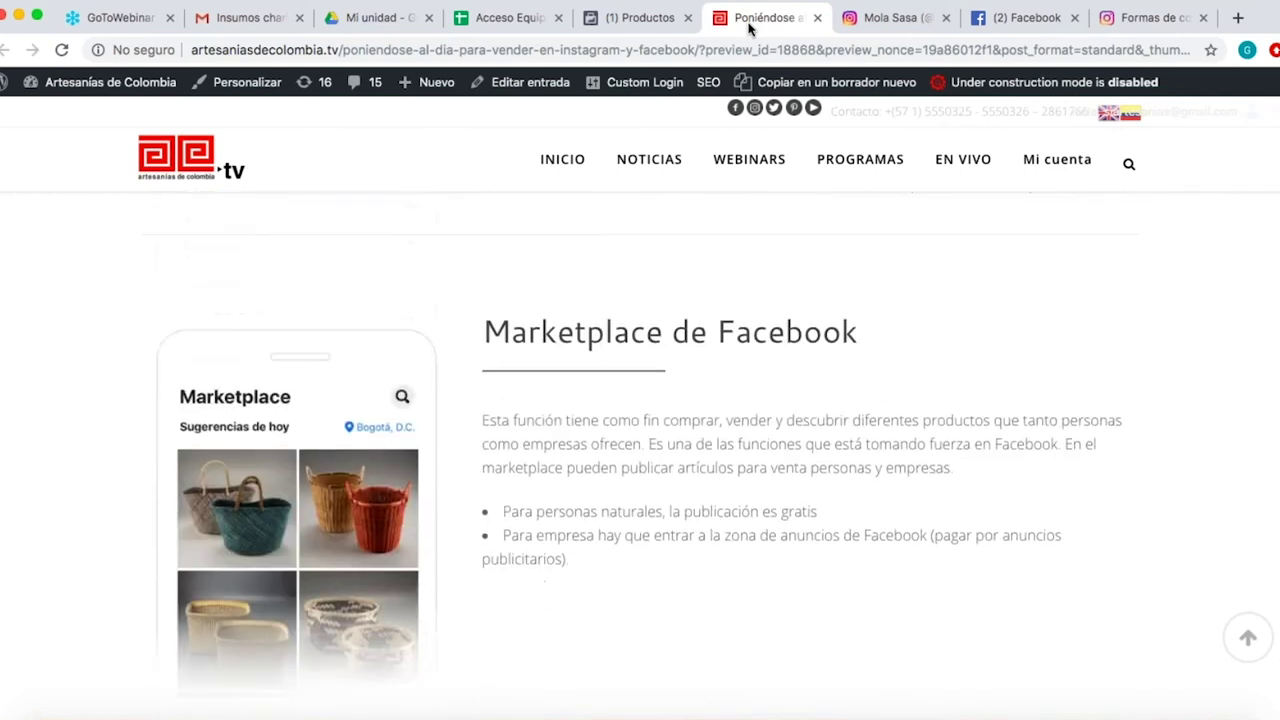
key(Down)
key(Down)
key(Down)
key(Down)
key(Down)
key(Down)
key(Down)
key(Down)
key(Down)
key(Down)
key(Down)
key(Down)
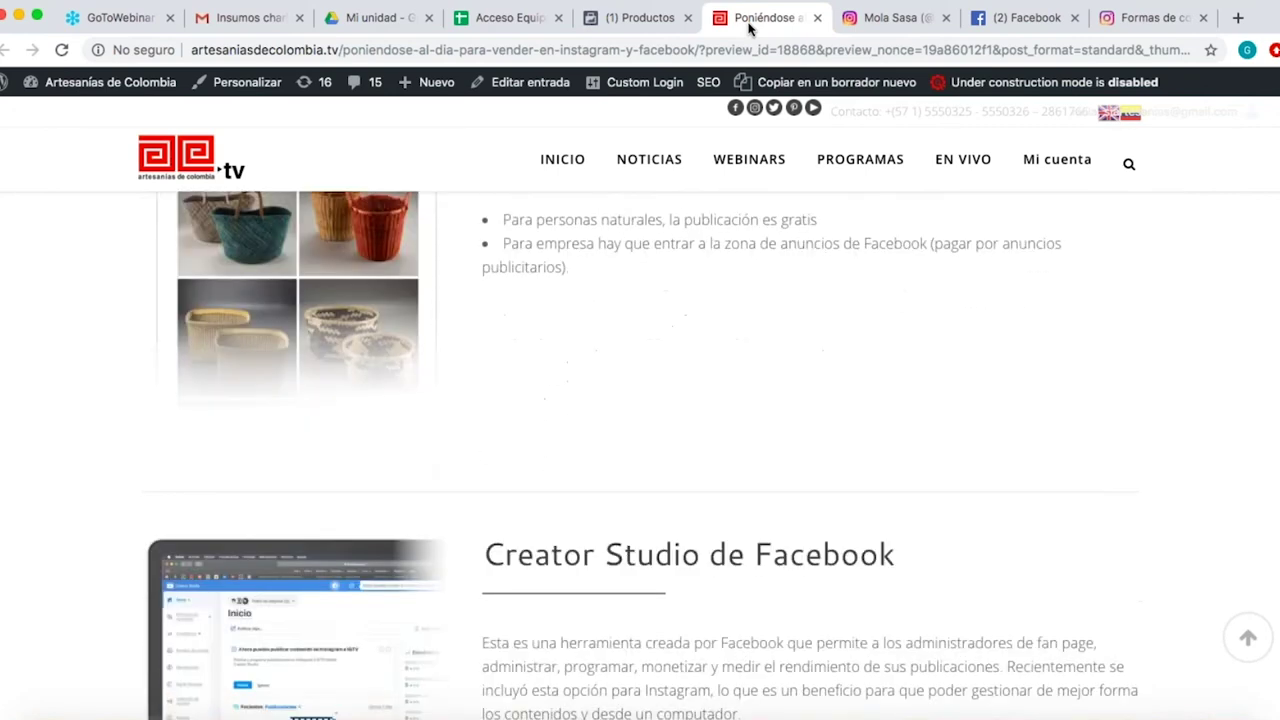
key(Down)
key(Down)
key(Down)
key(Down)
key(Down)
key(Down)
key(Down)
key(Down)
key(Down)
key(Down)
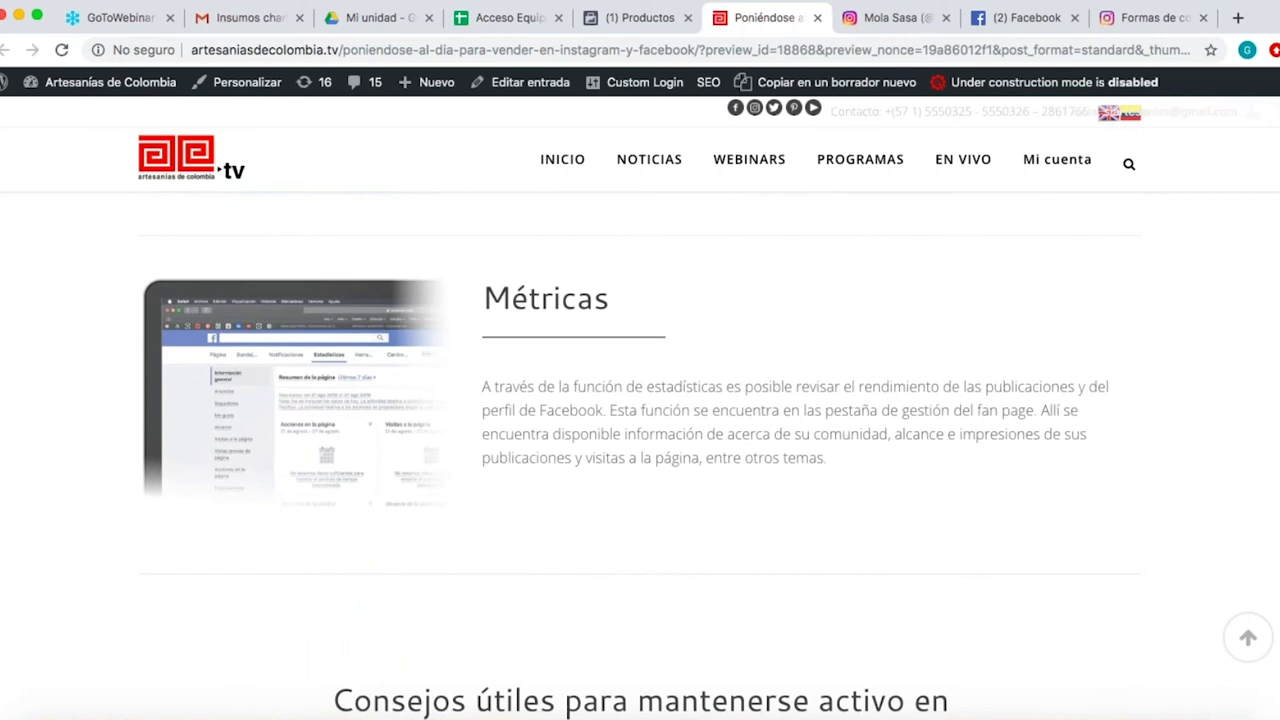
Switch to Facebook and open the Estadísticas of the Juan El Artesano page.
click(1005, 20)
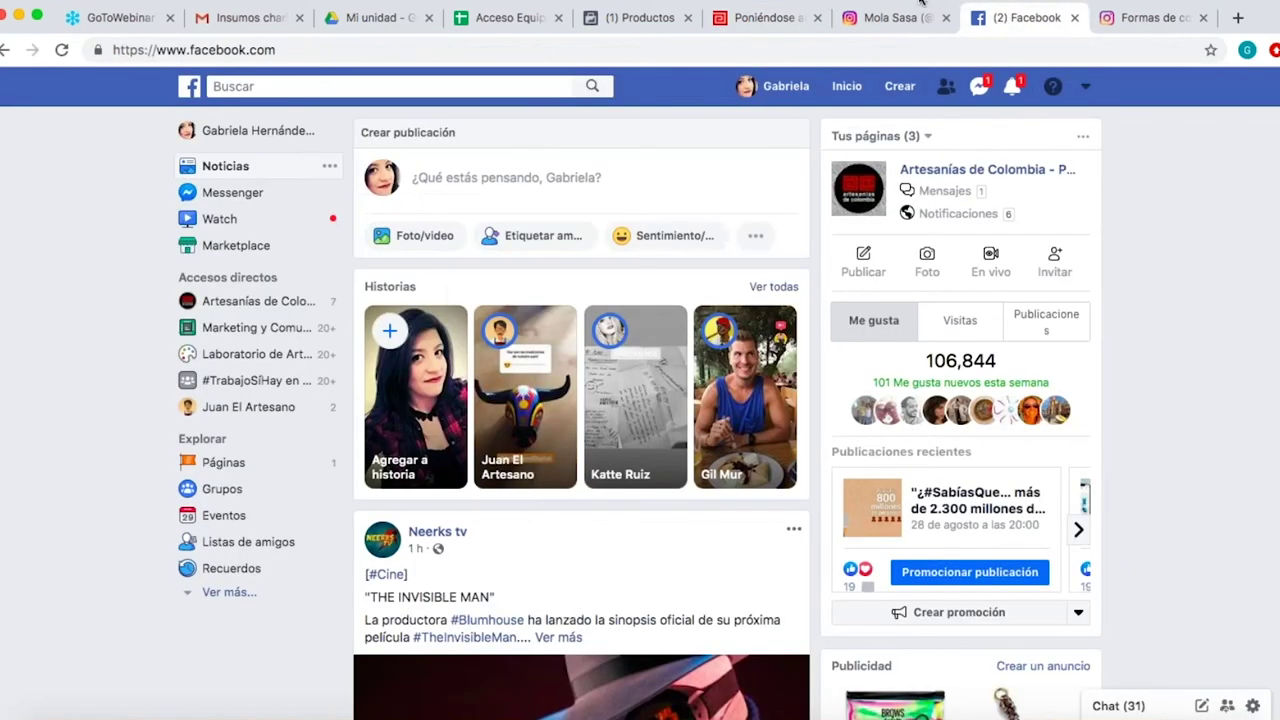
click(225, 416)
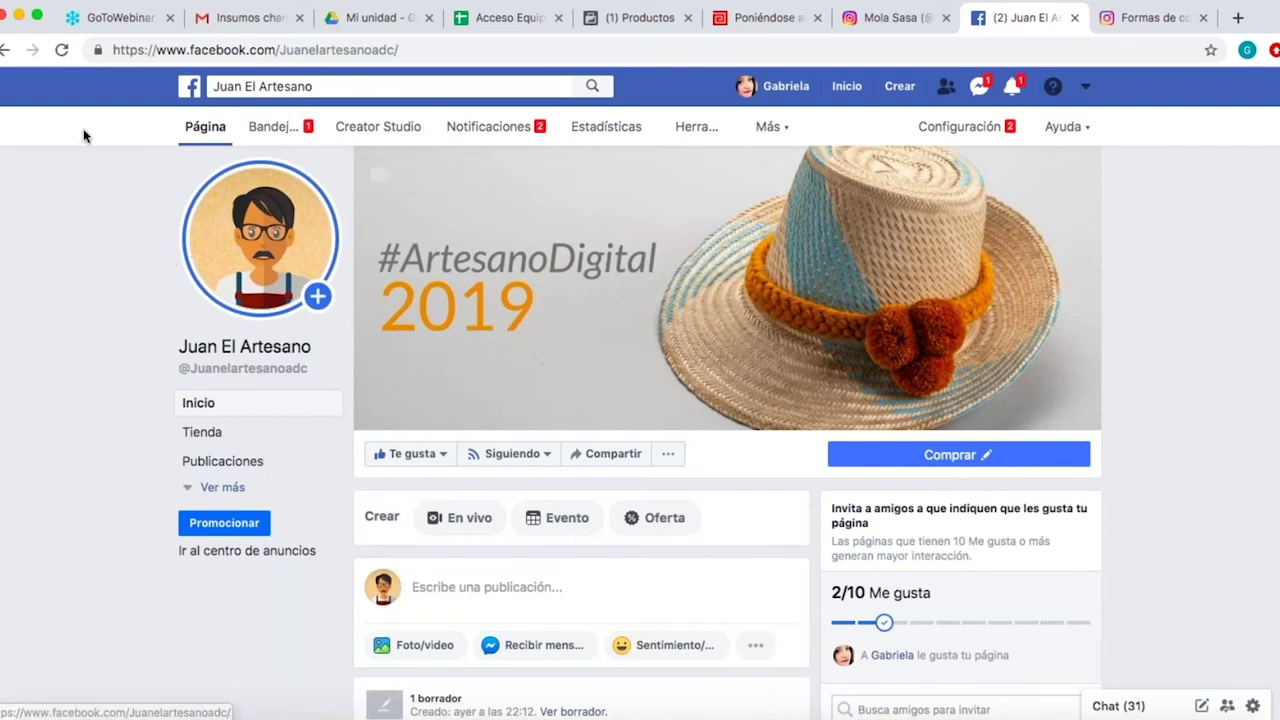
click(597, 131)
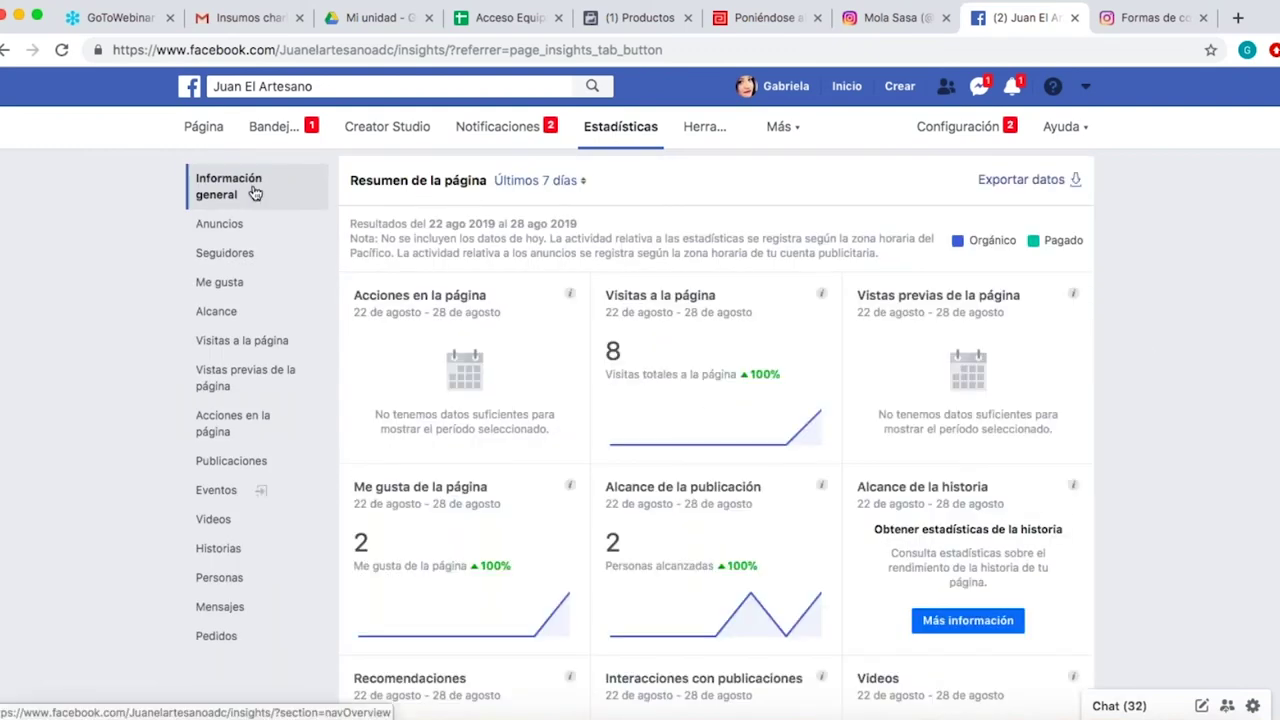
View the page summary for Últimos 28 días, return it to Últimos 7 días and check the other period options.
click(539, 187)
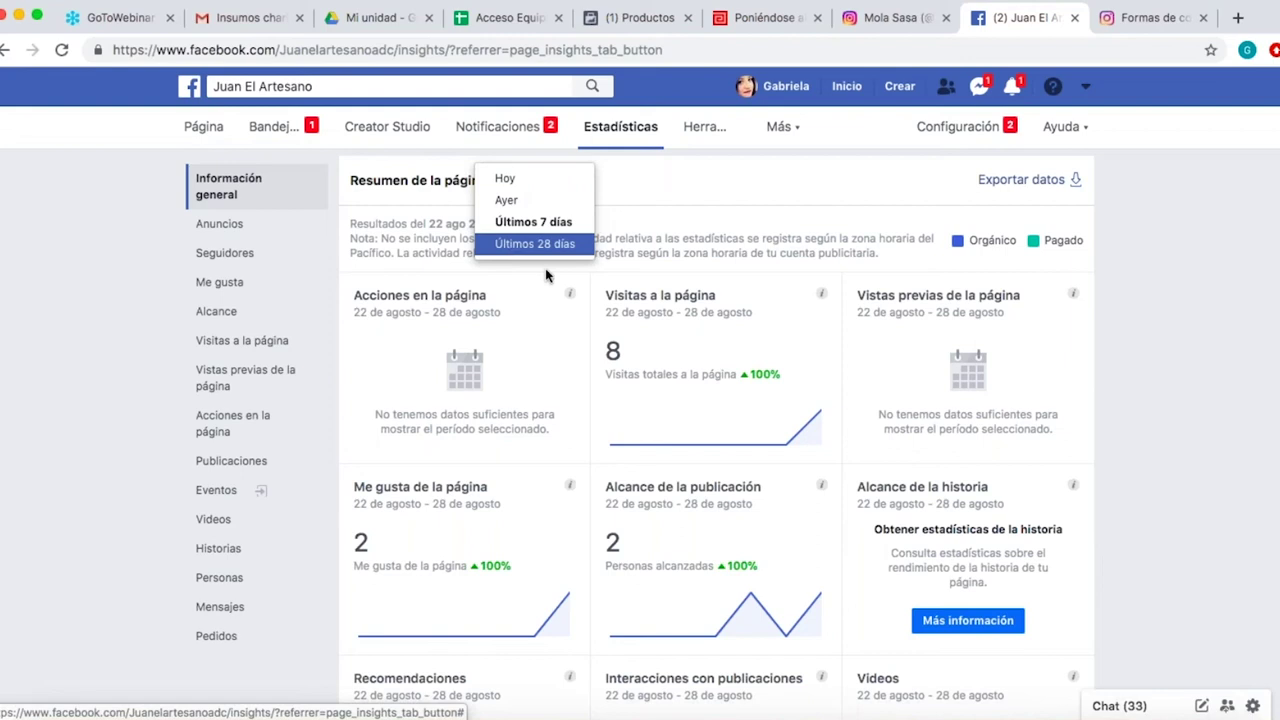
click(520, 246)
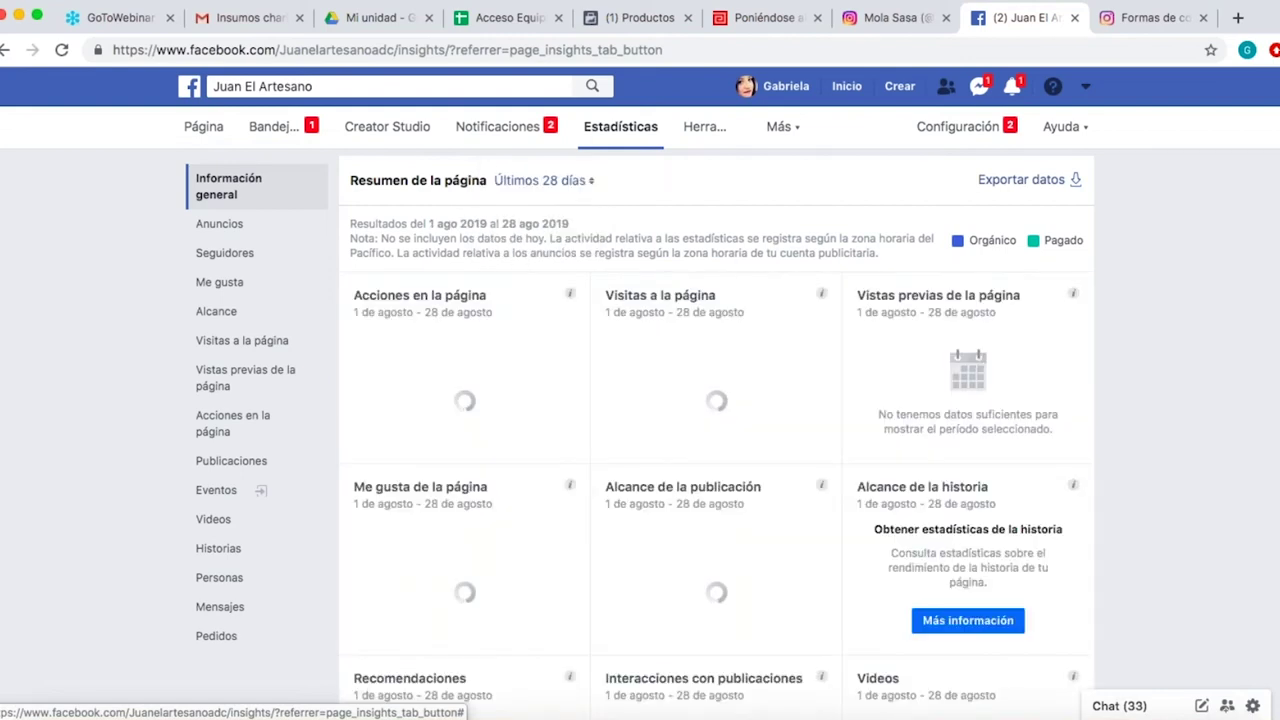
click(549, 181)
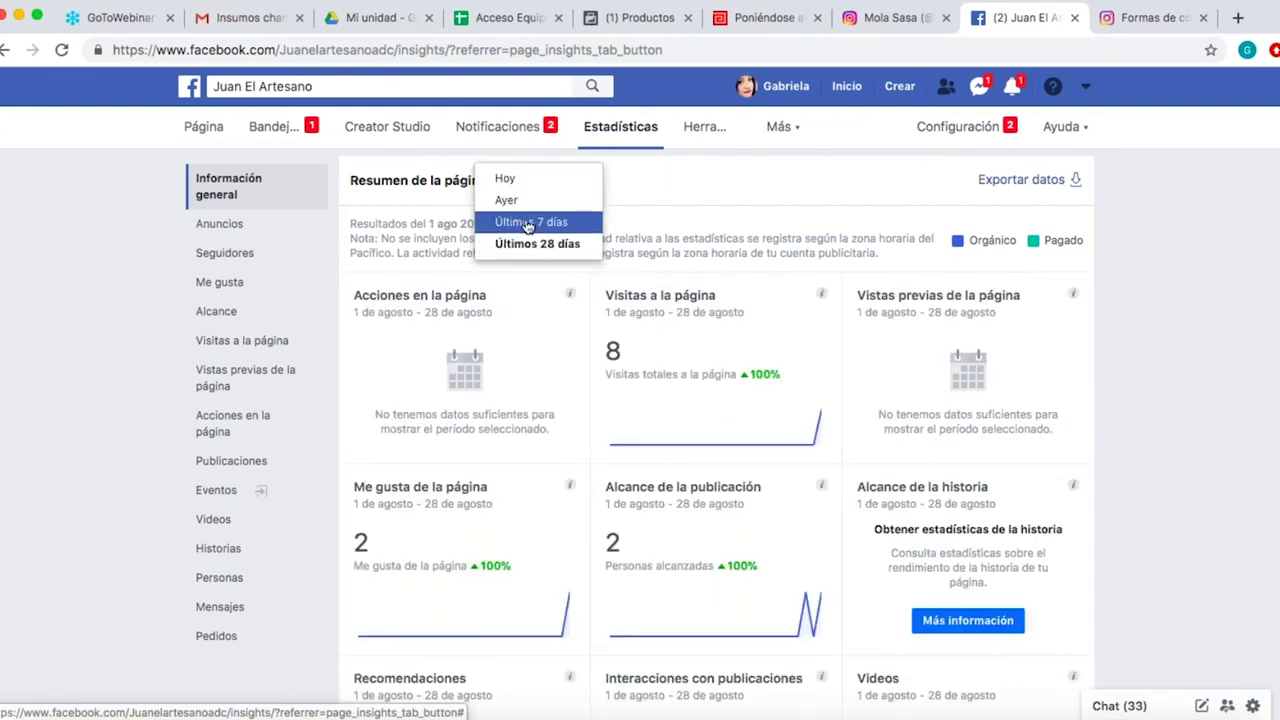
click(525, 226)
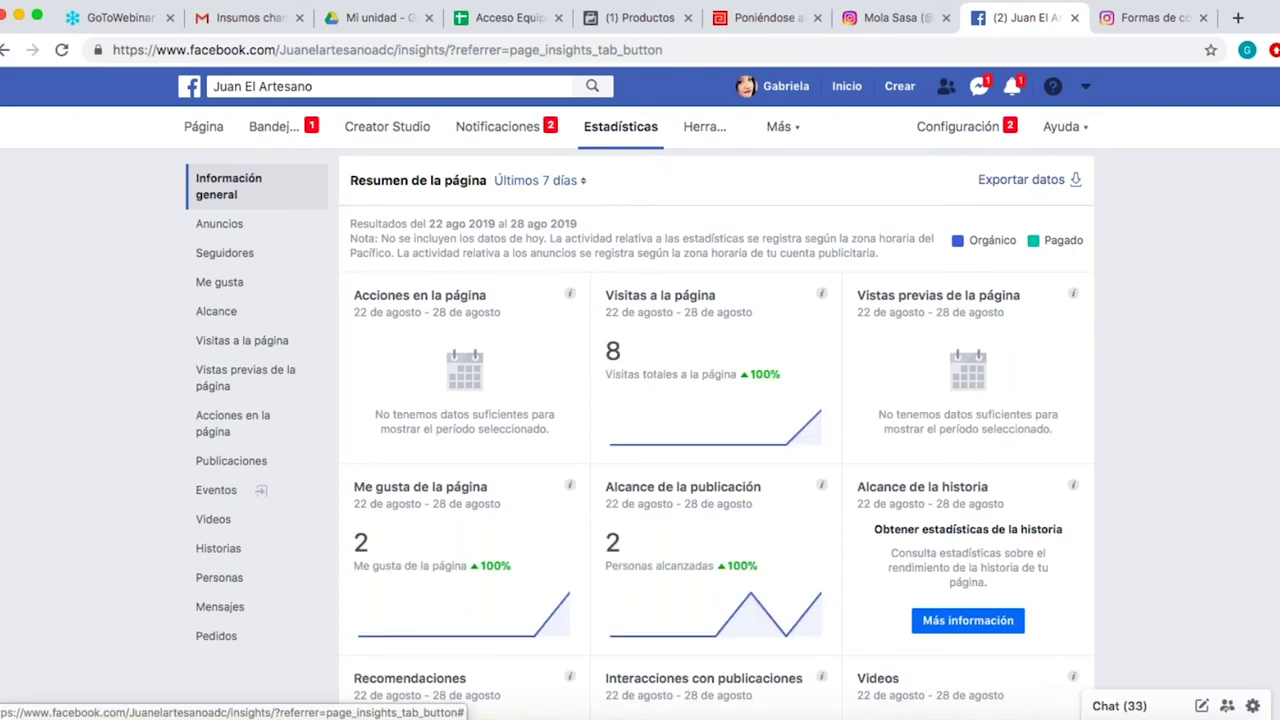
click(540, 180)
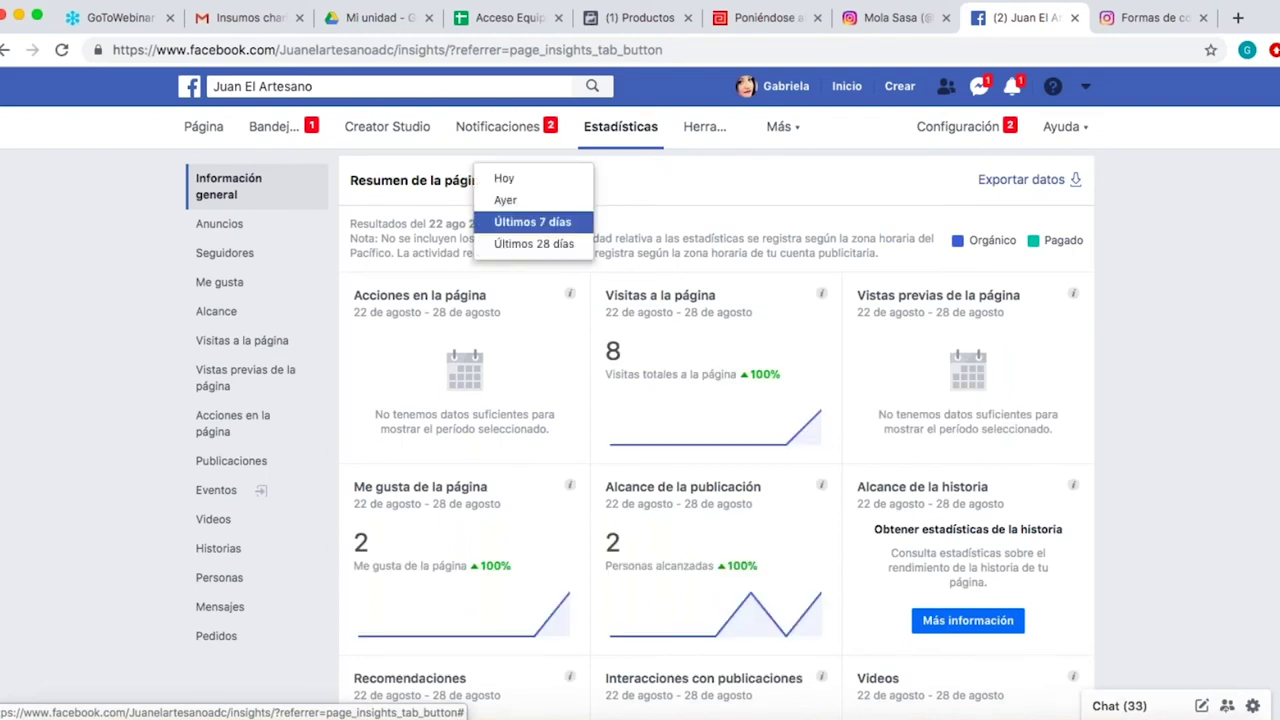
key(Escape)
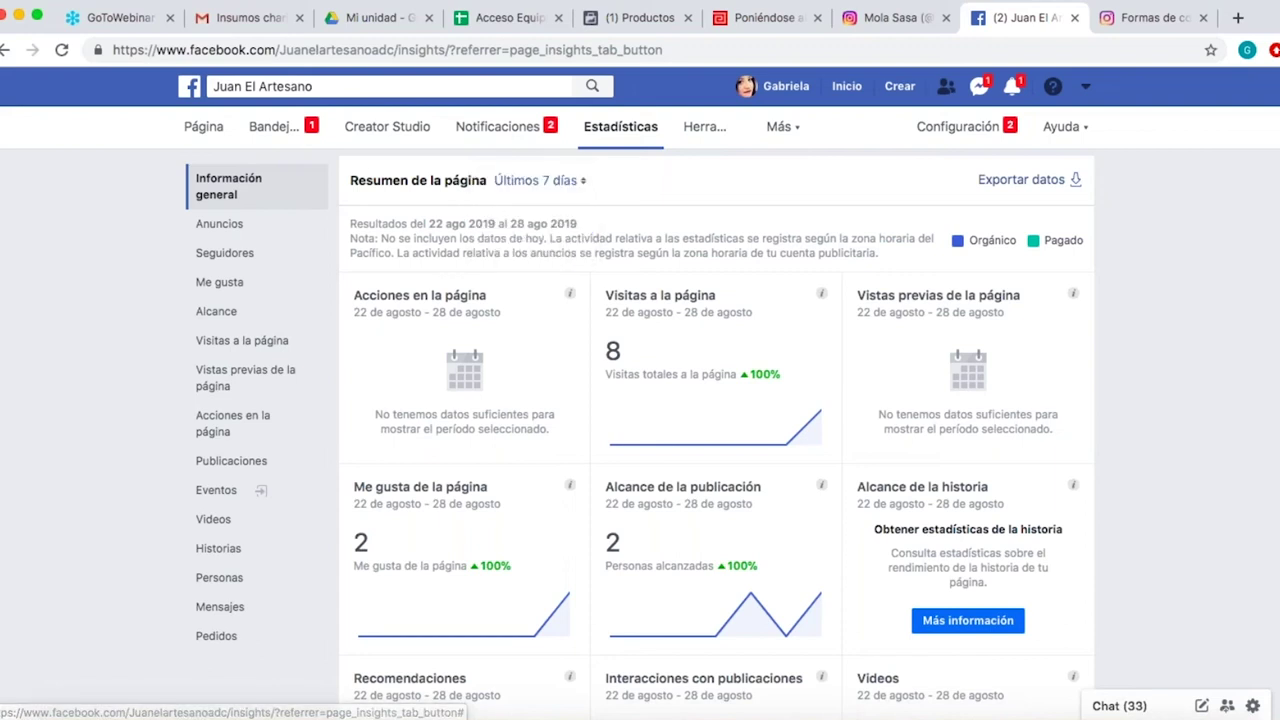
Examine the Anuncios and Seguidores statistics of Juan El Artesano, including the total followers, net followers and follow origins charts.
click(211, 232)
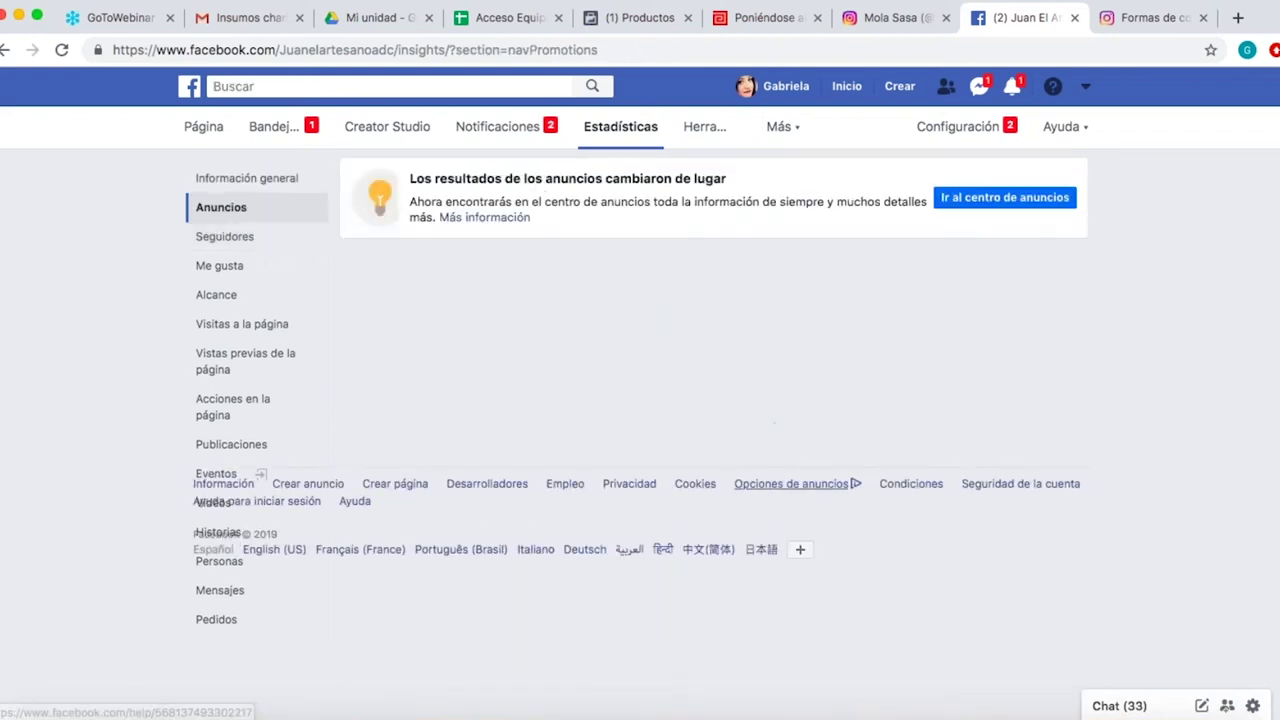
click(224, 238)
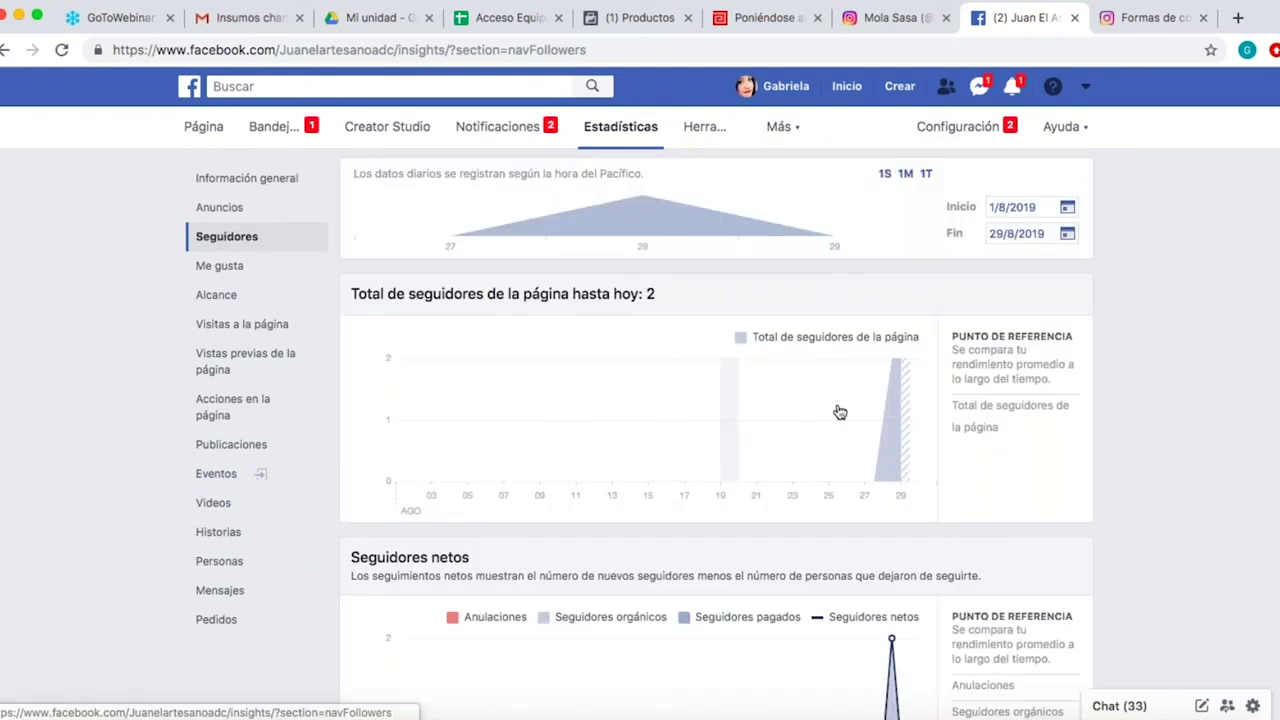
mouse_move(897, 465)
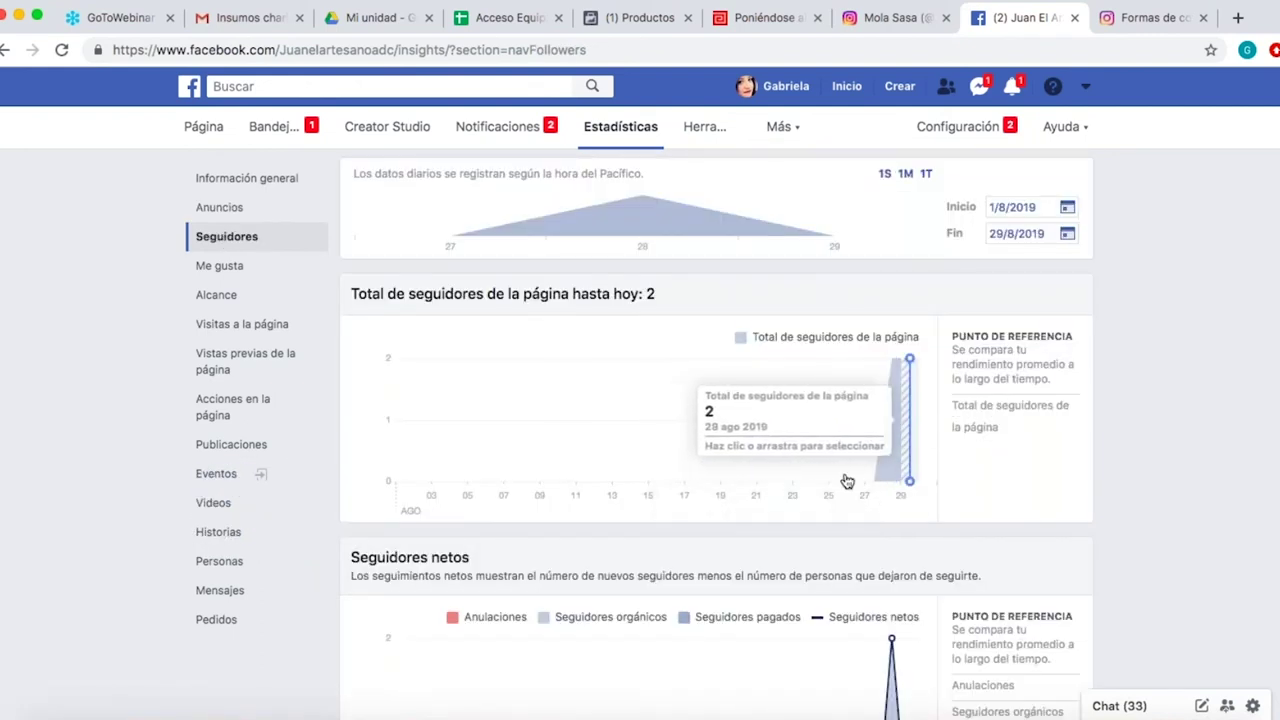
scroll(808, 493, down, 3)
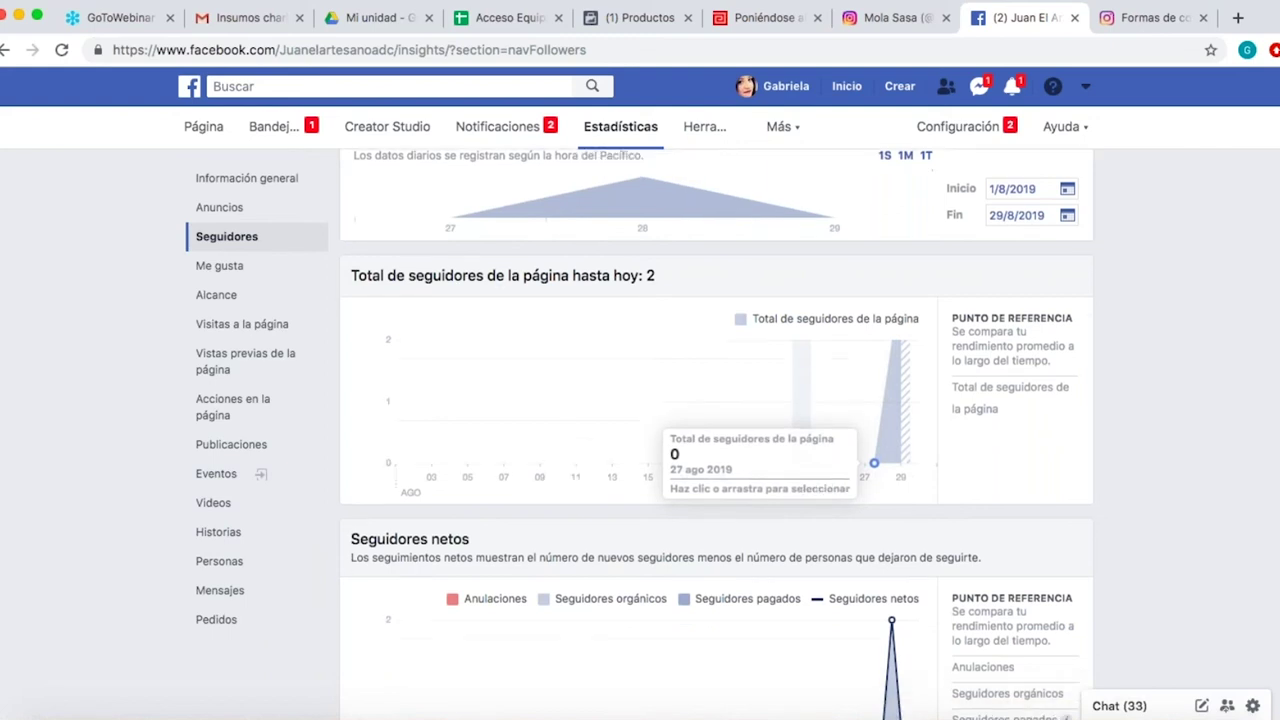
scroll(716, 434, down, 4)
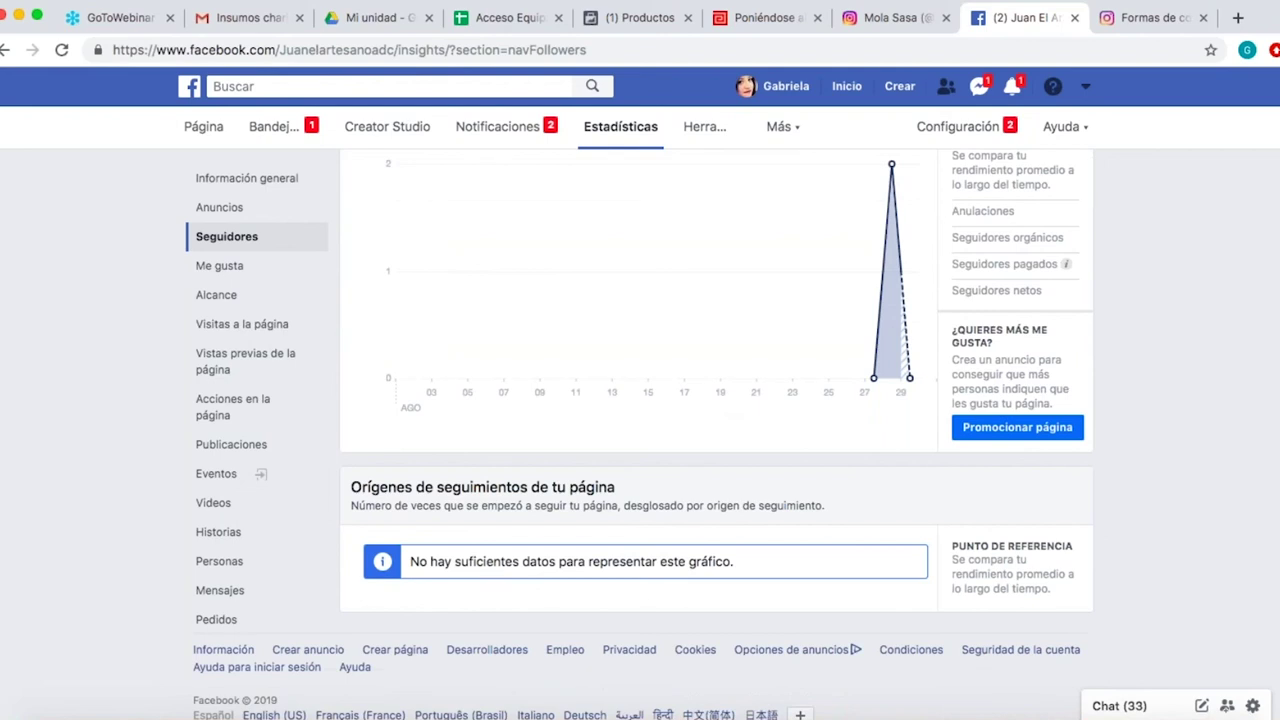
scroll(716, 434, up, 2)
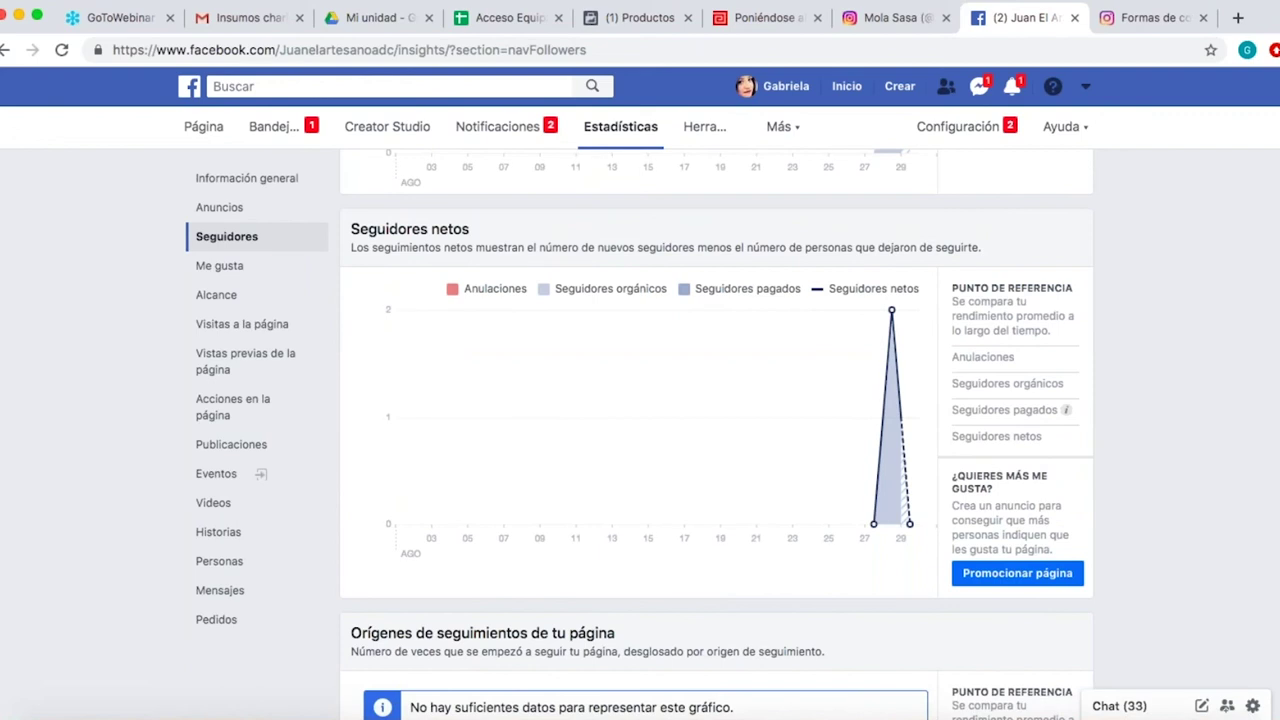
scroll(716, 434, up, 1)
scroll(716, 434, up, 3)
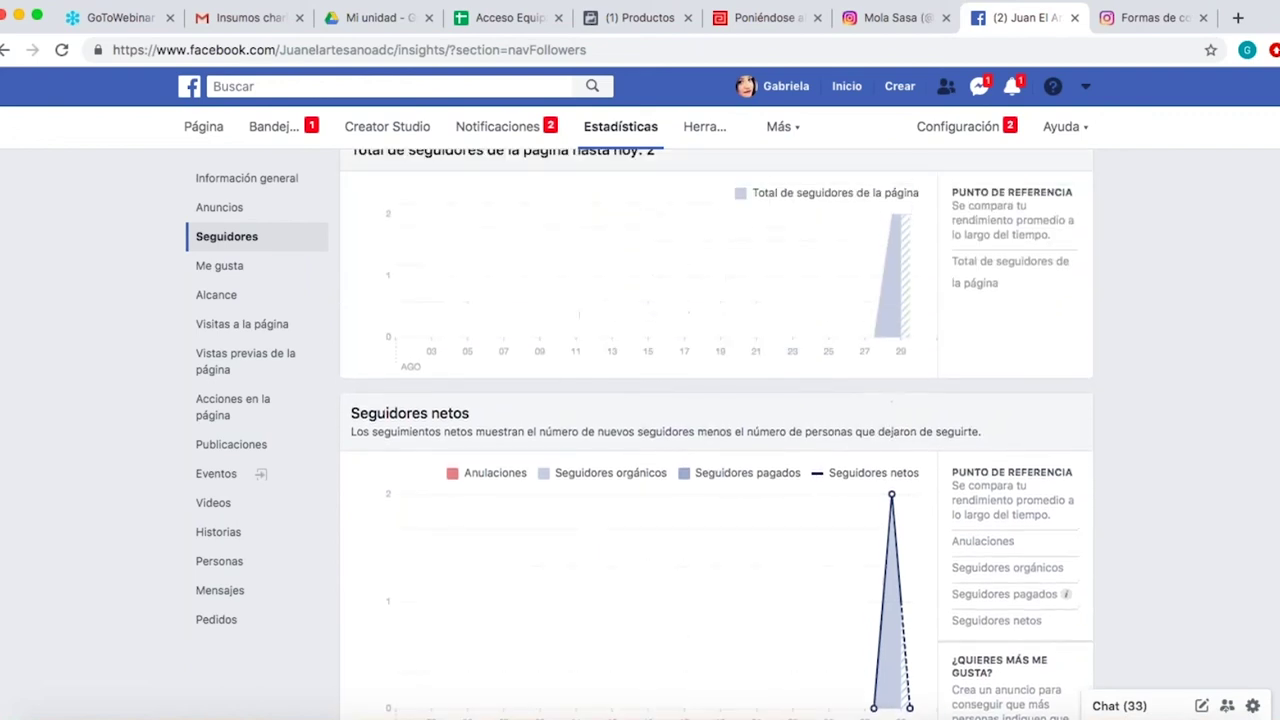
mouse_move(880, 435)
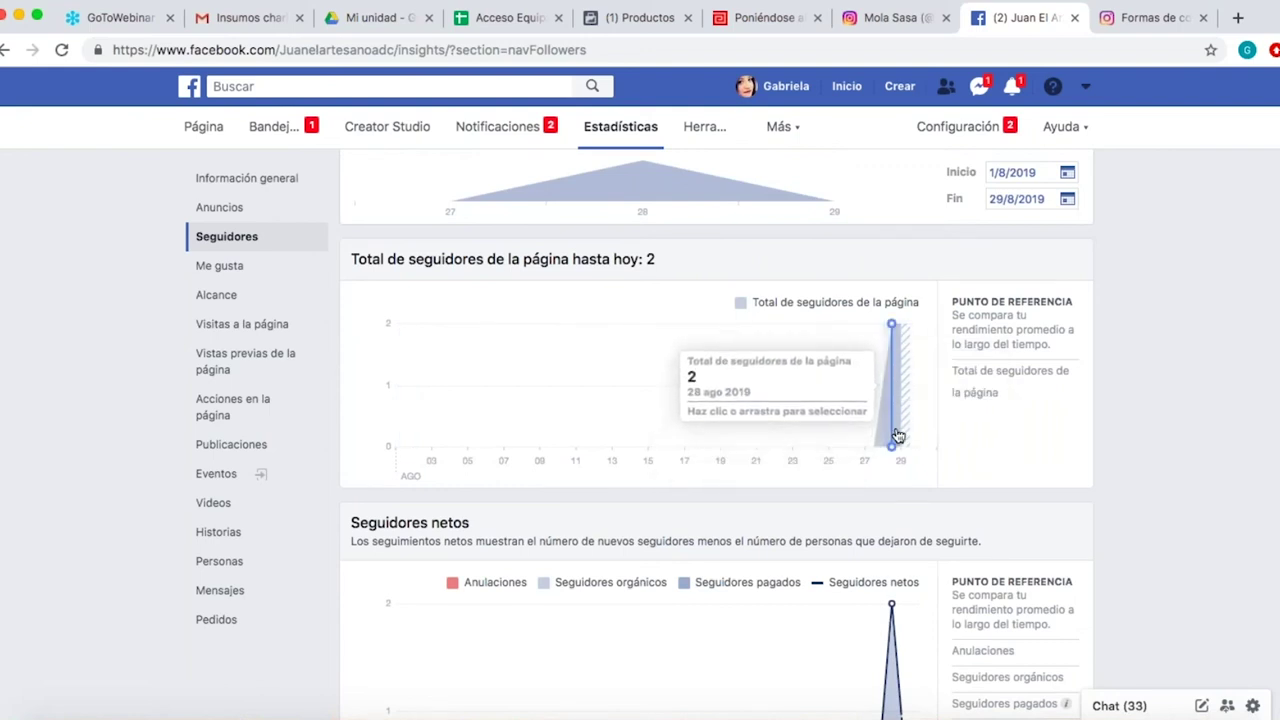
scroll(897, 436, up, 1)
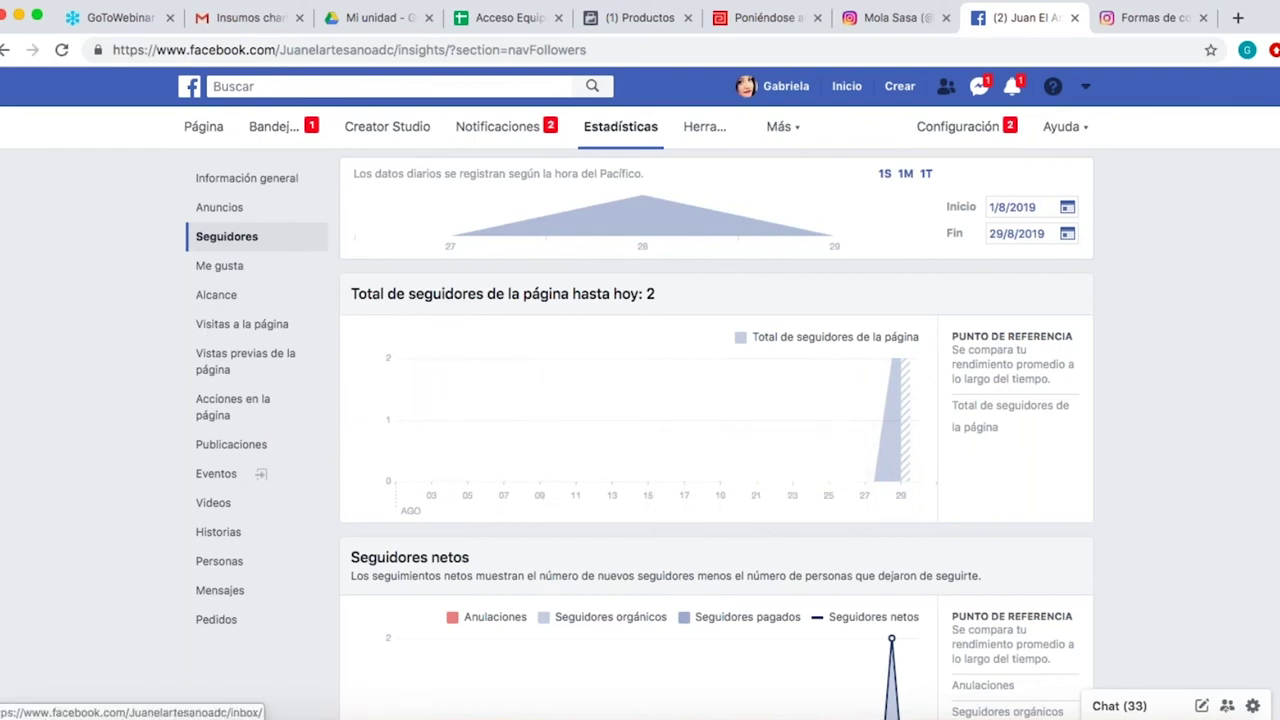
Go to the Artesanías de Colombia - Página Oficial page and open its Estadísticas.
click(1086, 90)
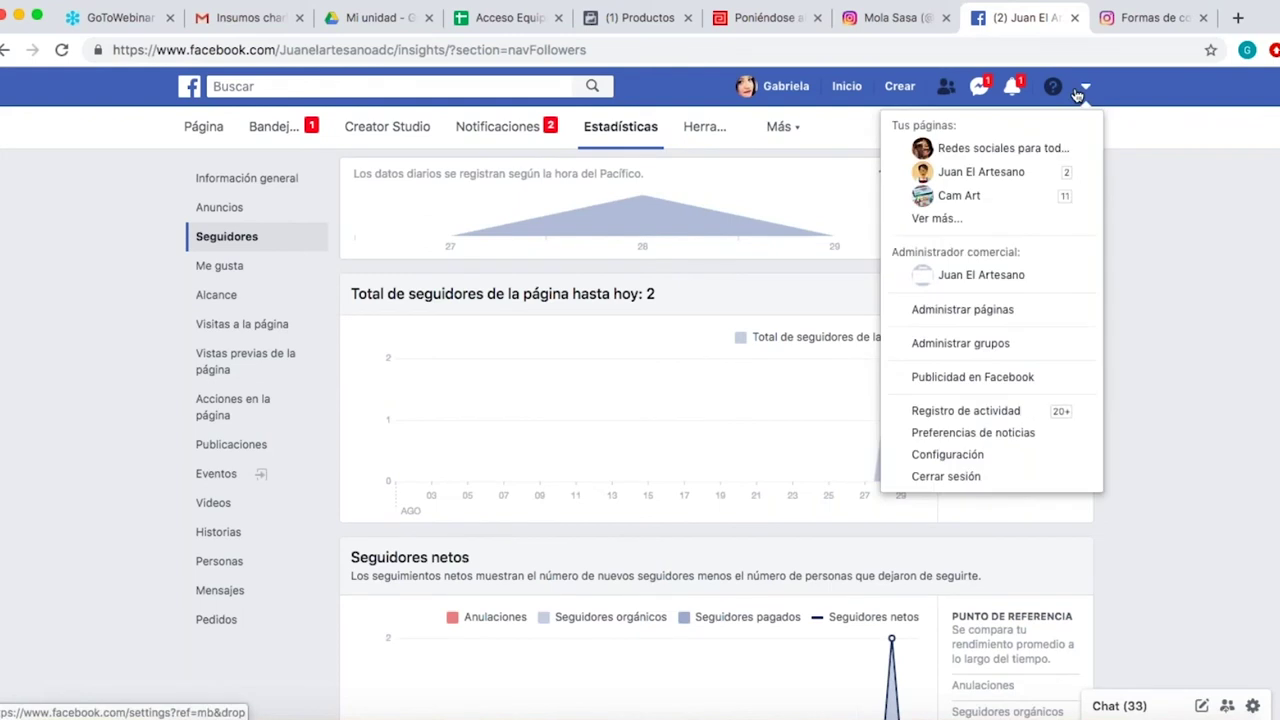
click(924, 220)
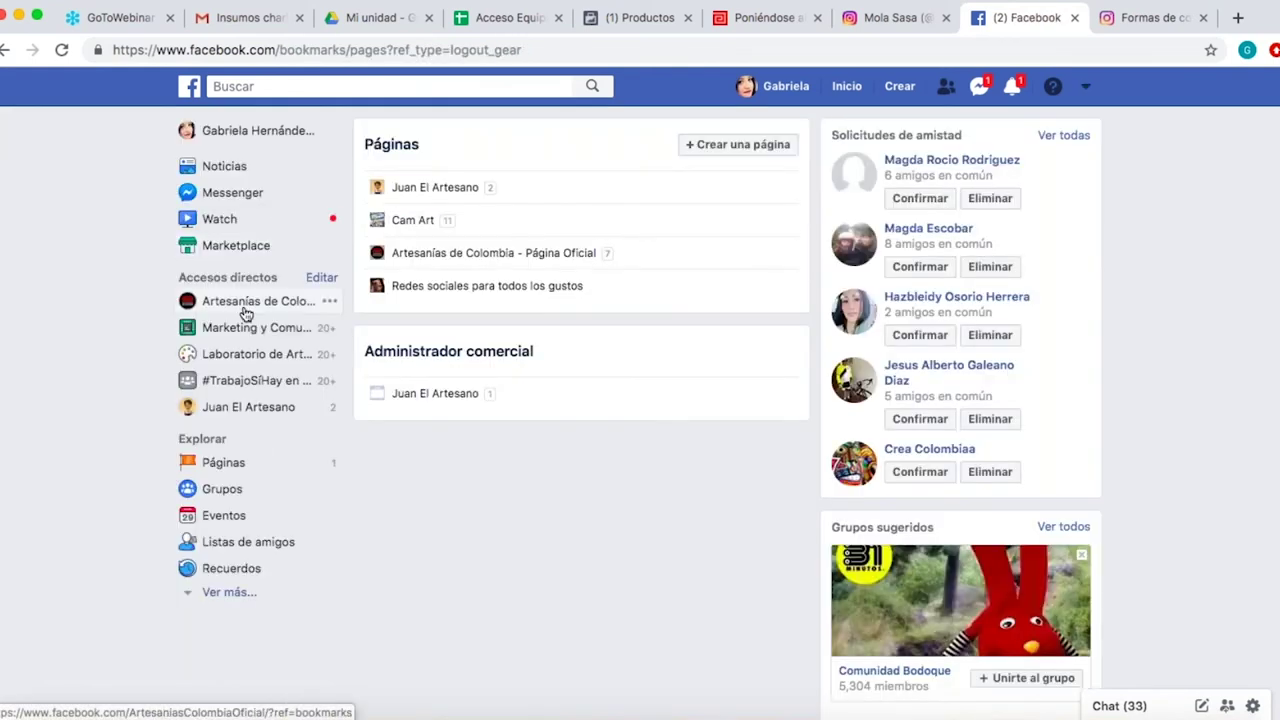
click(245, 314)
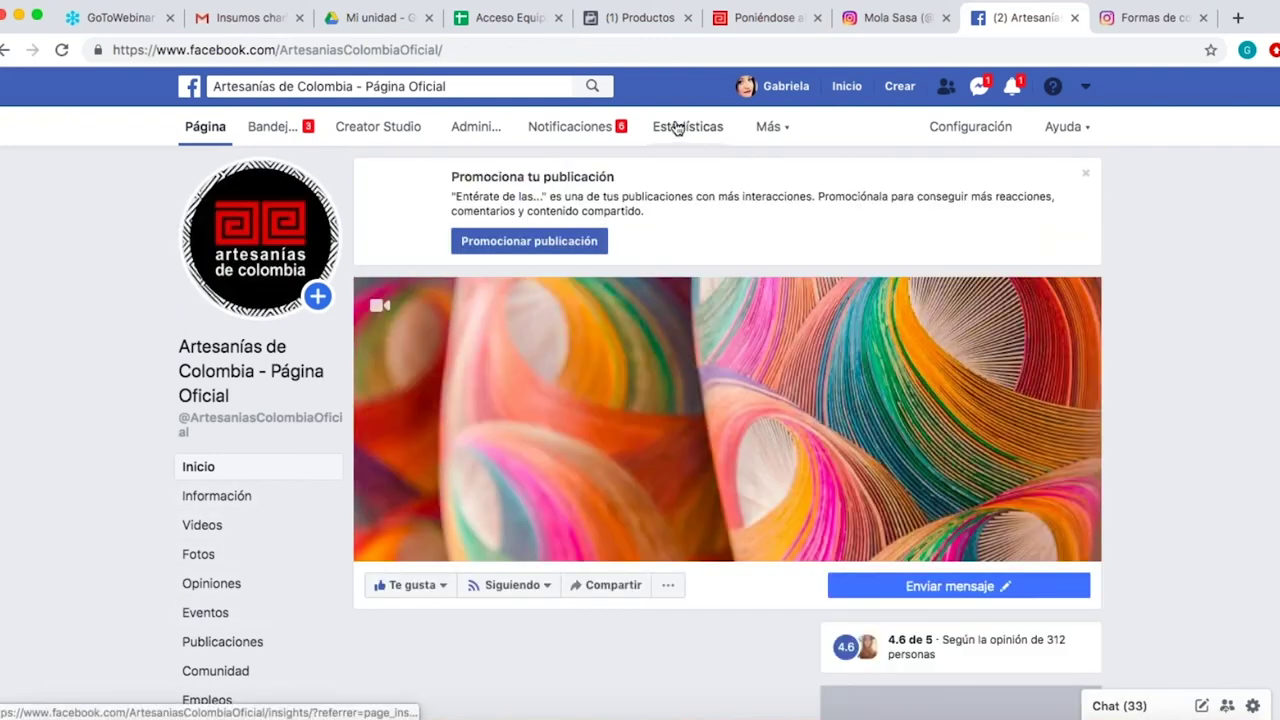
click(677, 128)
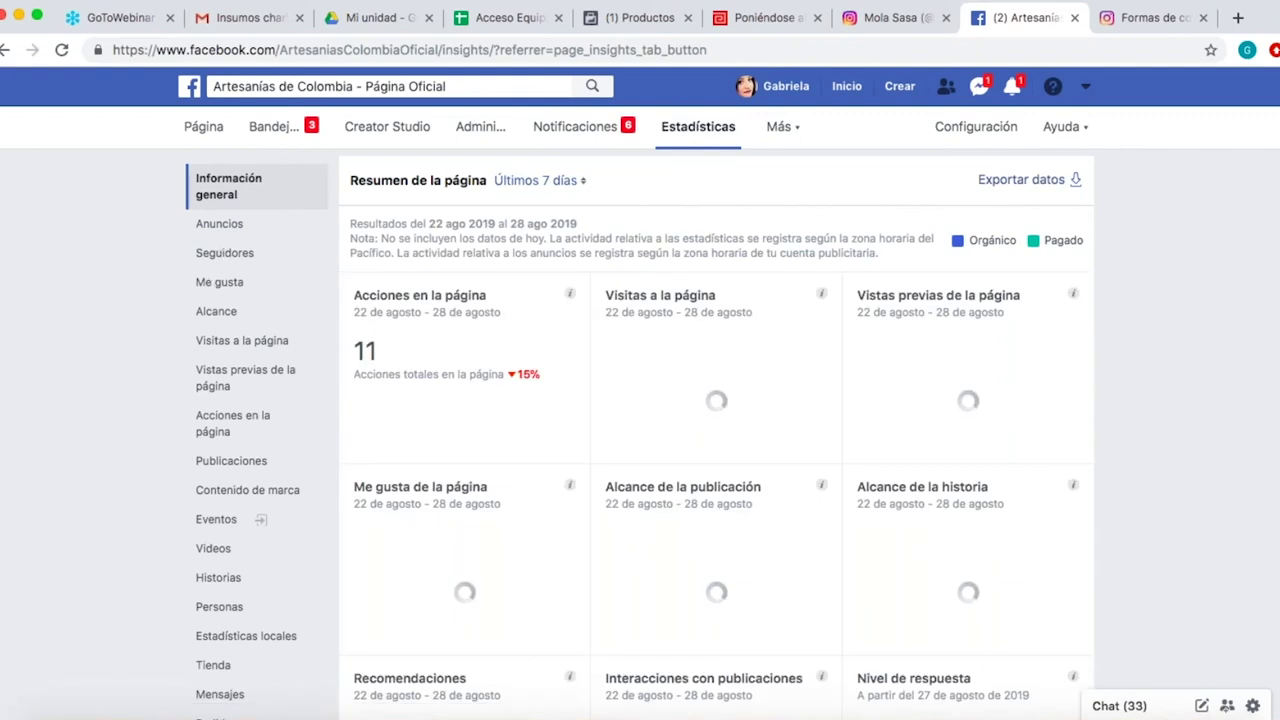
Examine the Seguidores statistics of Artesanías de Colombia, from total and net followers to the origins of the page's follows.
click(225, 253)
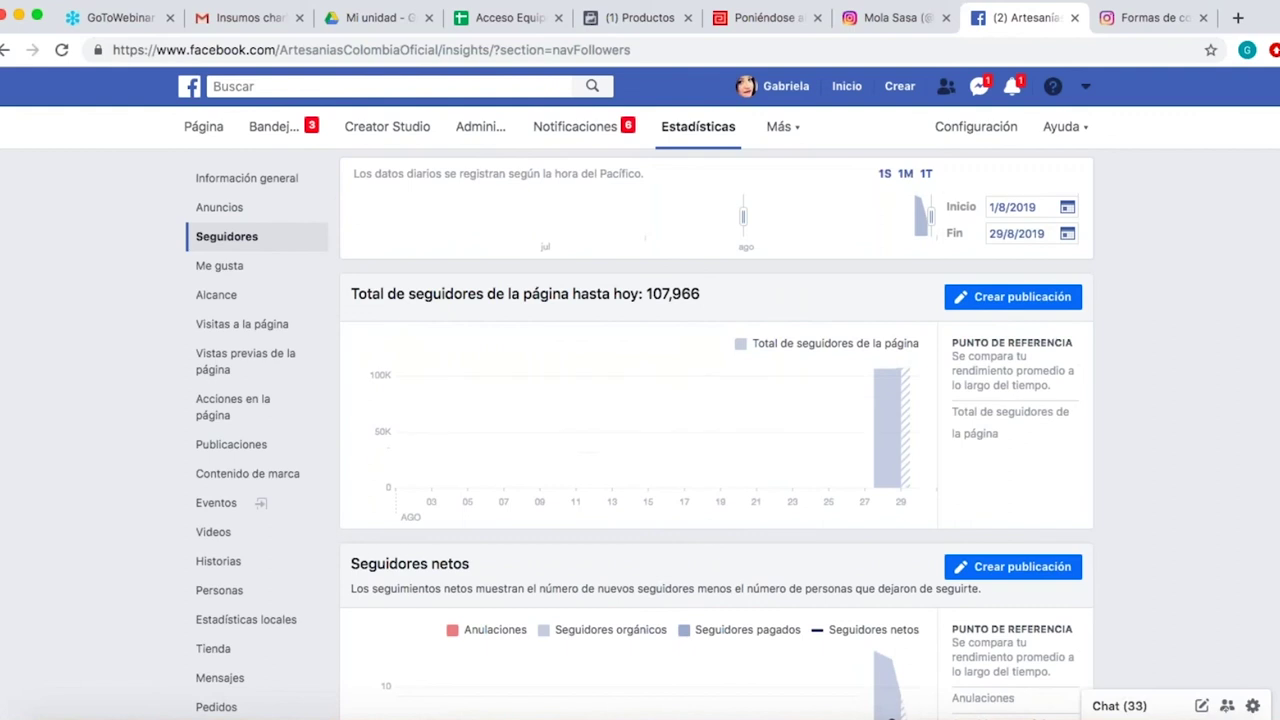
scroll(717, 434, down, 5)
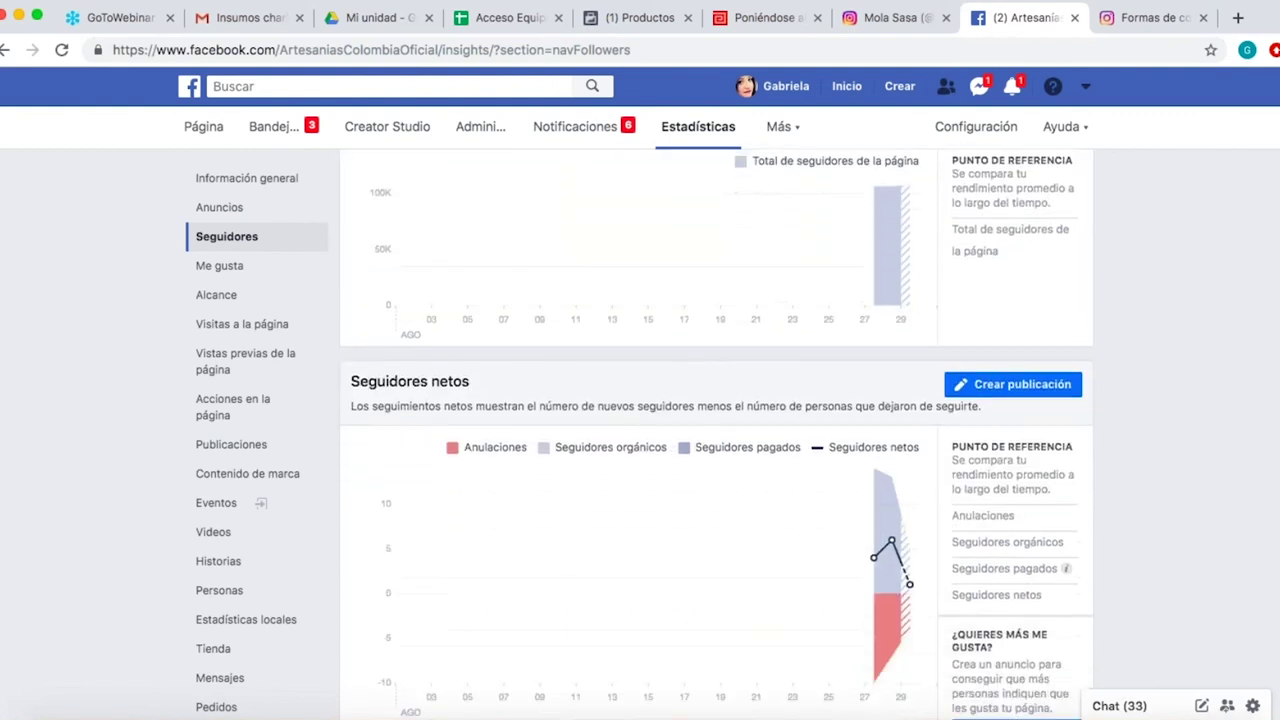
scroll(717, 434, down, 5)
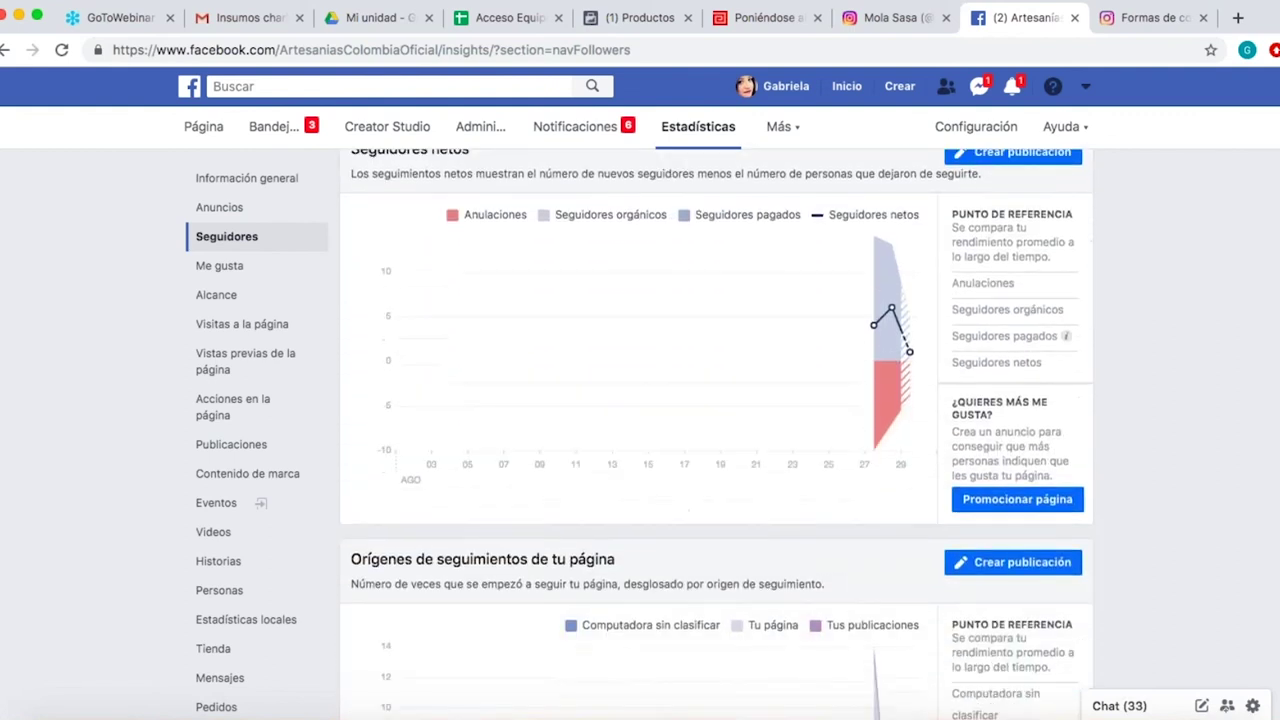
scroll(717, 434, down, 3)
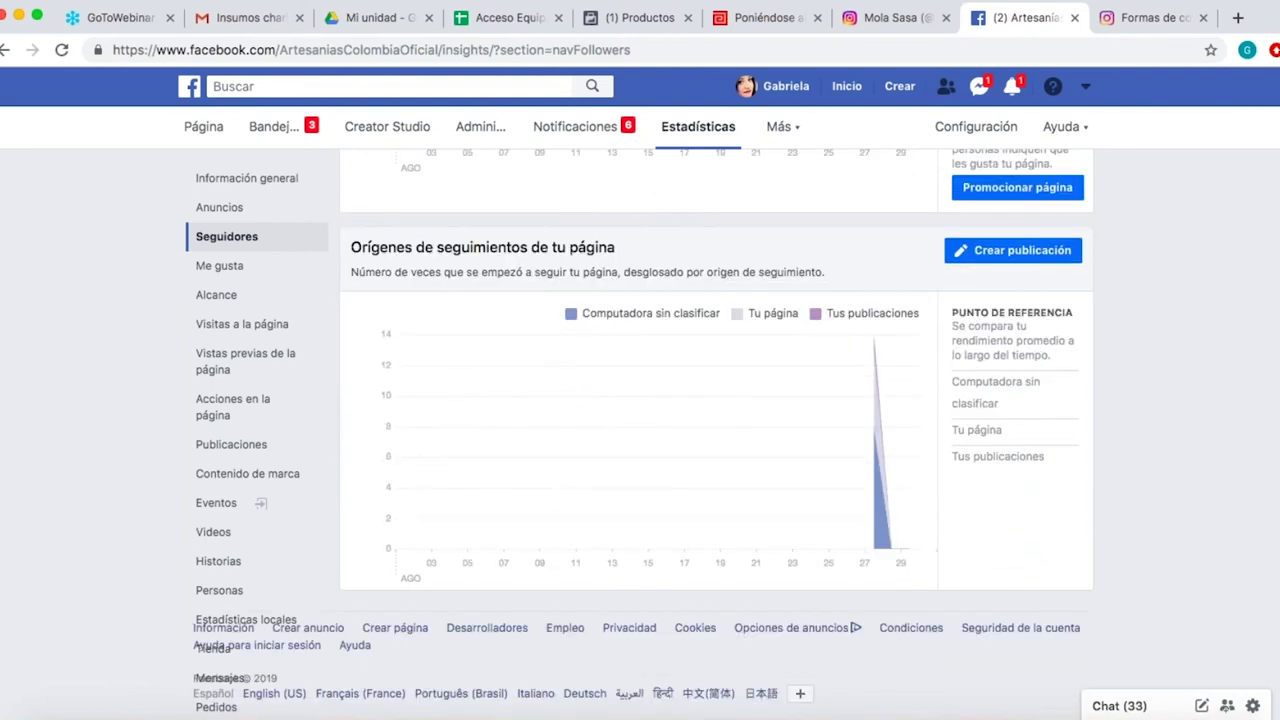
Open the Me gusta statistics and set the start date of the period to 4/7/2019.
click(214, 270)
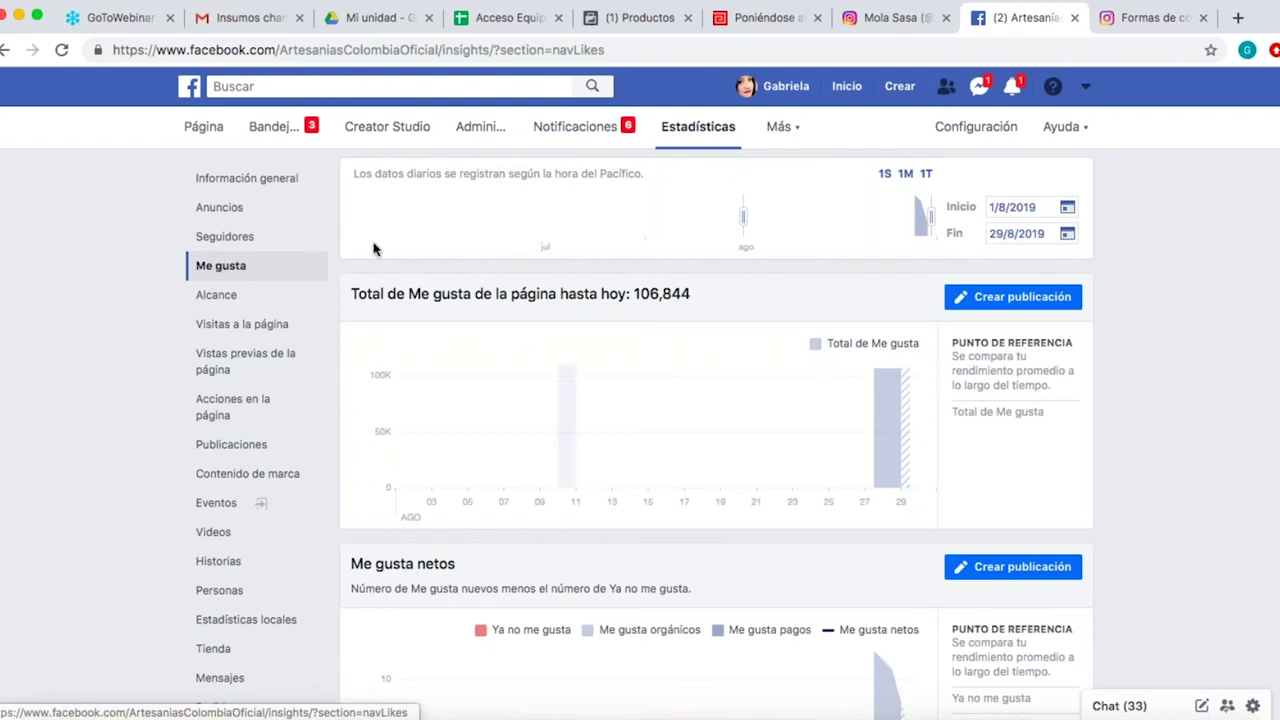
click(1068, 208)
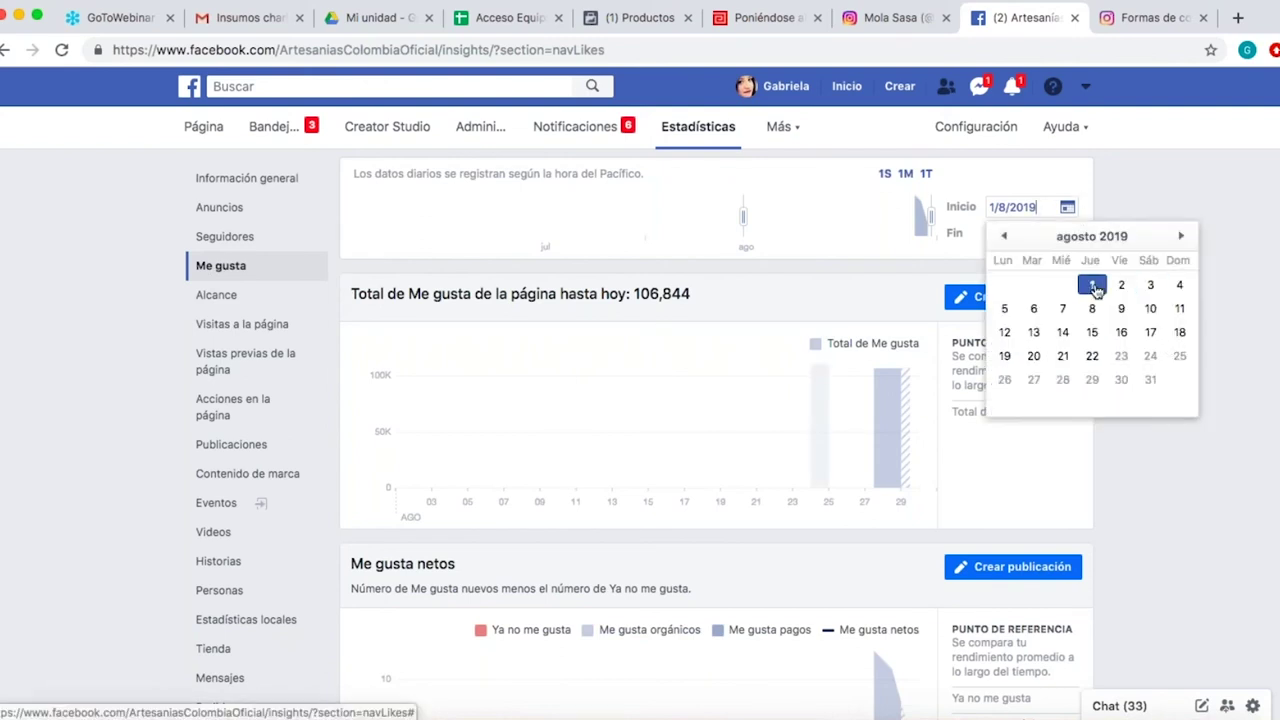
click(1004, 236)
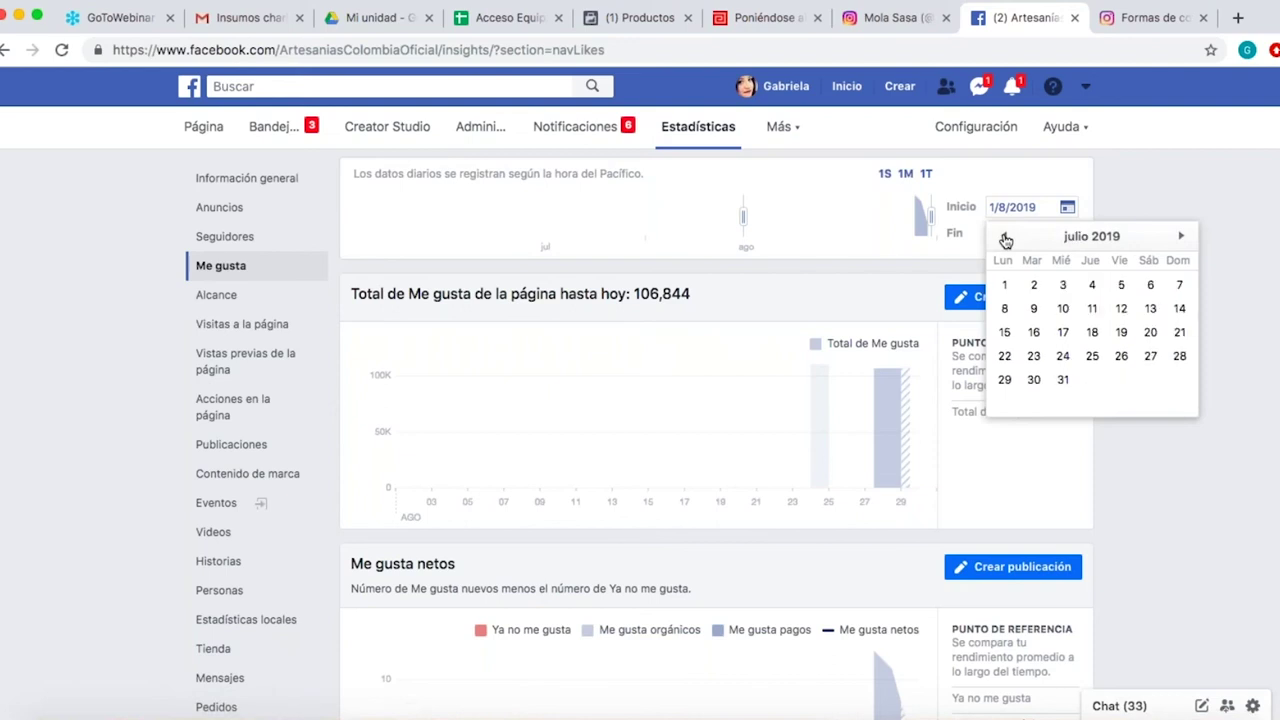
click(1094, 287)
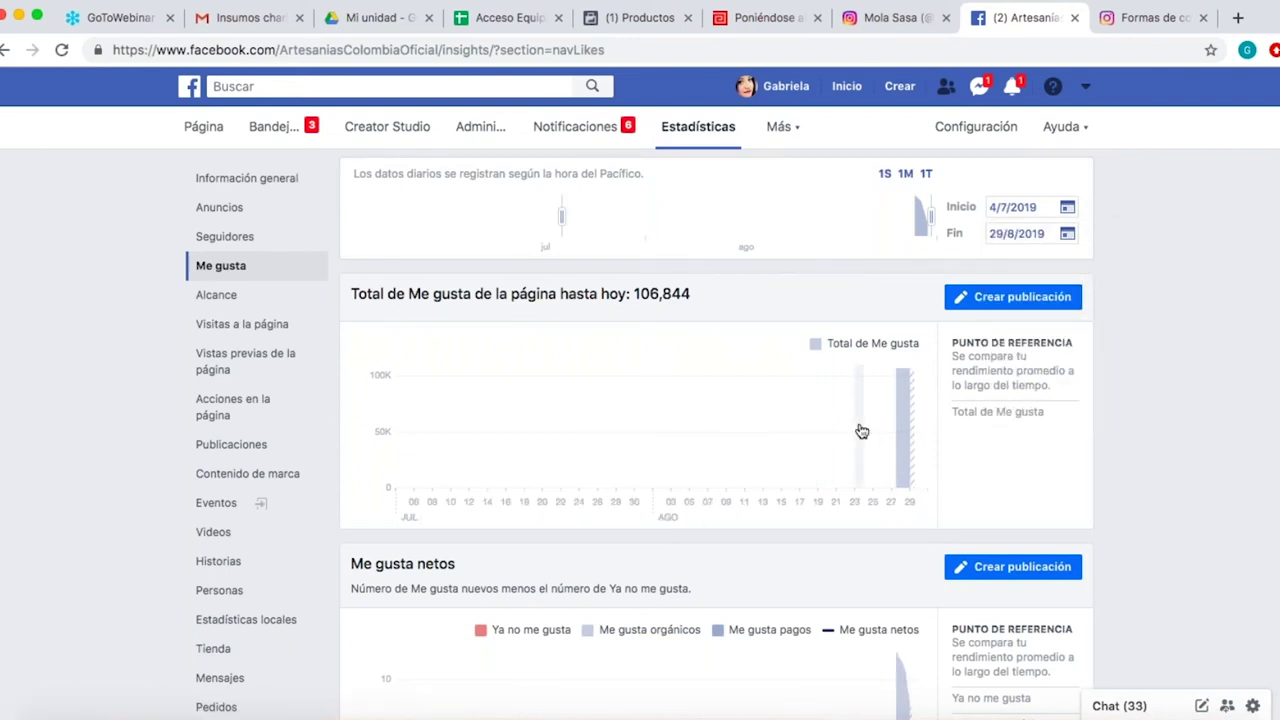
Look over the Me gusta netos chart and the Alcance, Visitas a la página and Vistas previas de la página statistics.
scroll(862, 431, down, 3)
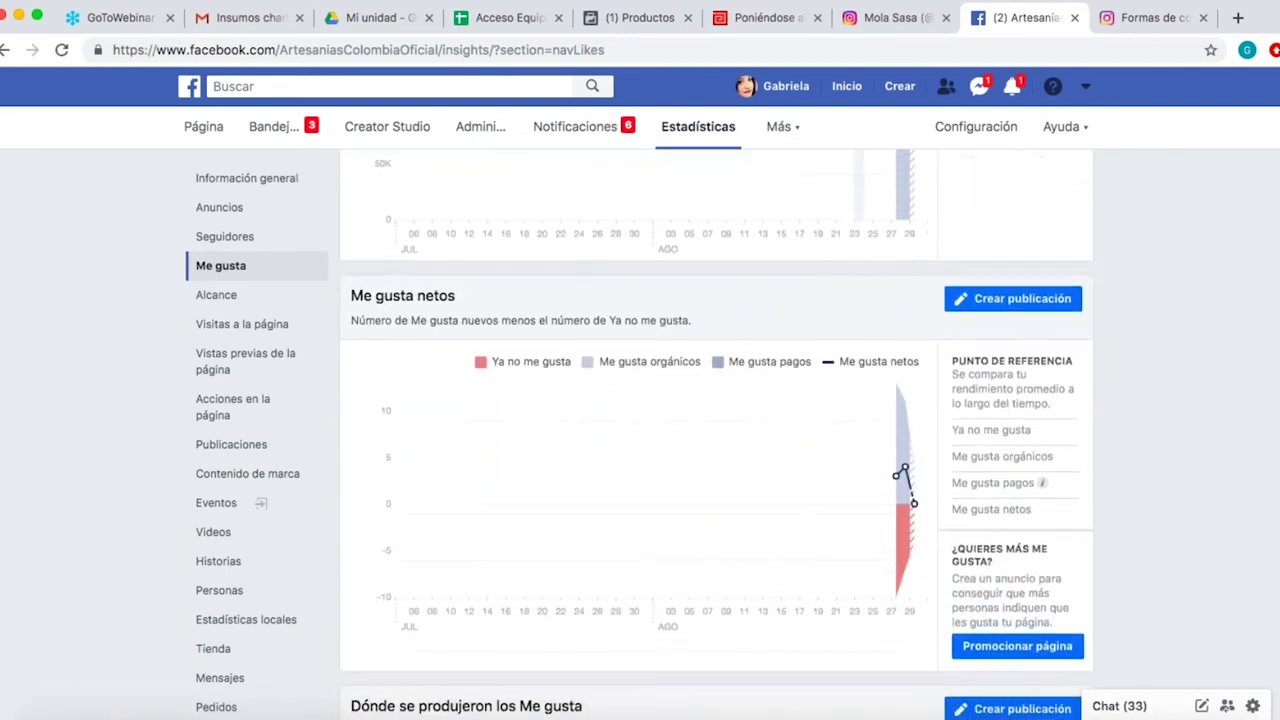
click(215, 303)
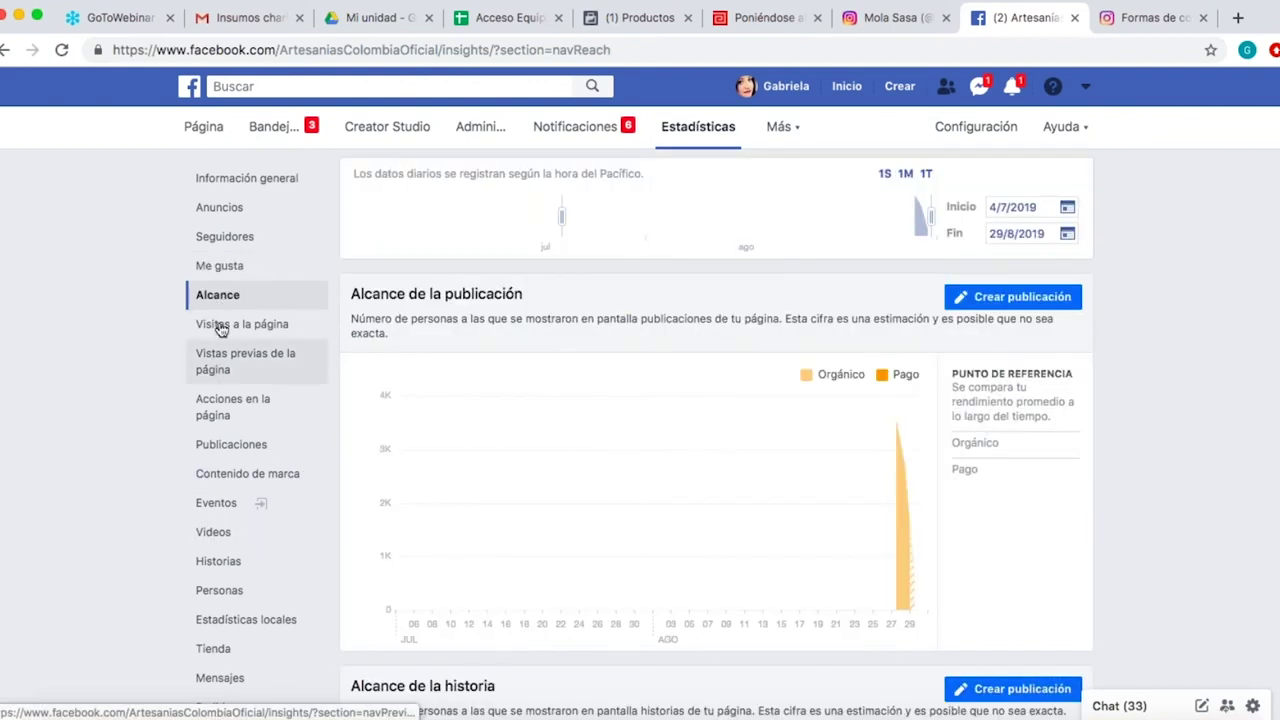
click(217, 328)
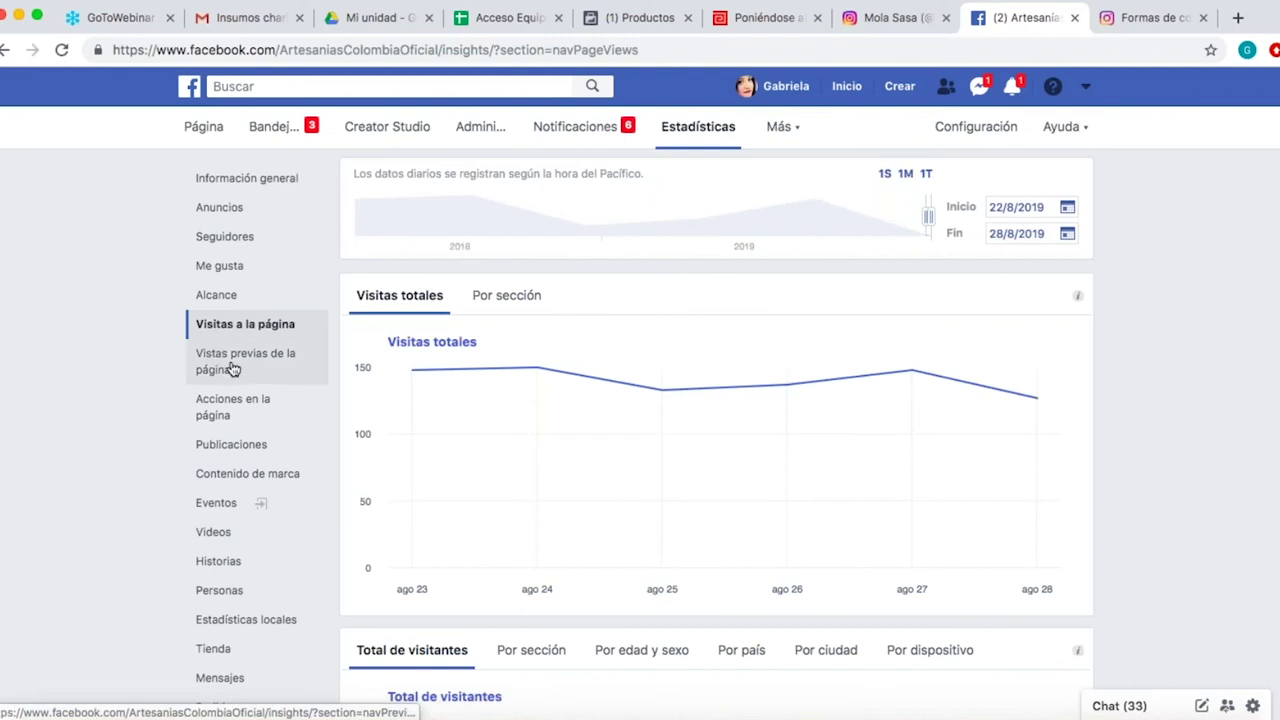
click(232, 368)
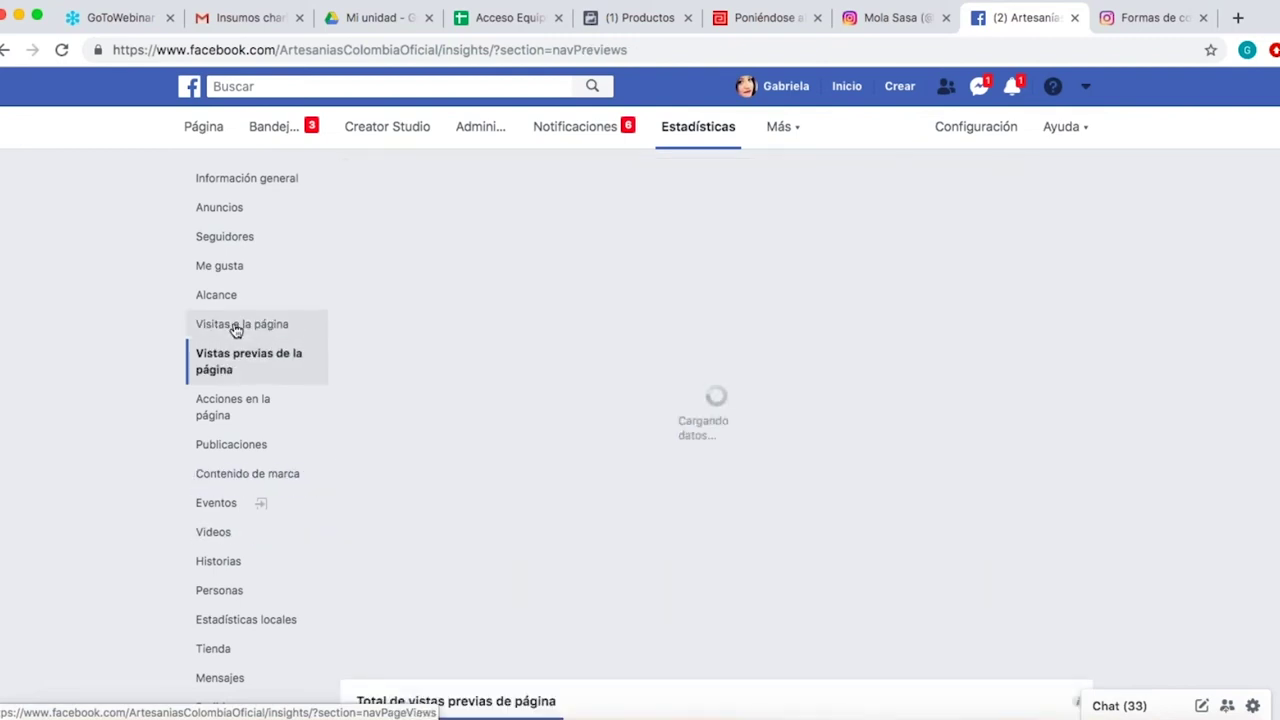
Examine the Visitas a la página statistics, from total visits and total visitors to the Orígenes principales chart.
click(235, 328)
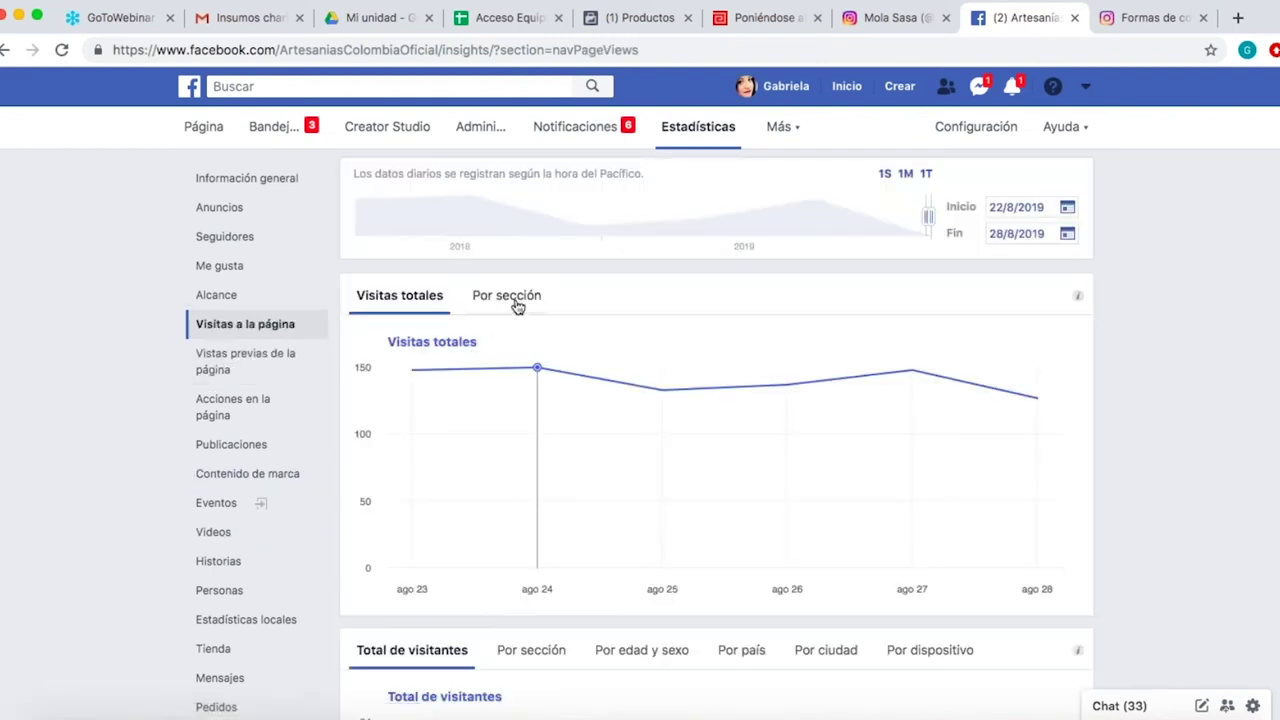
scroll(376, 543, down, 6)
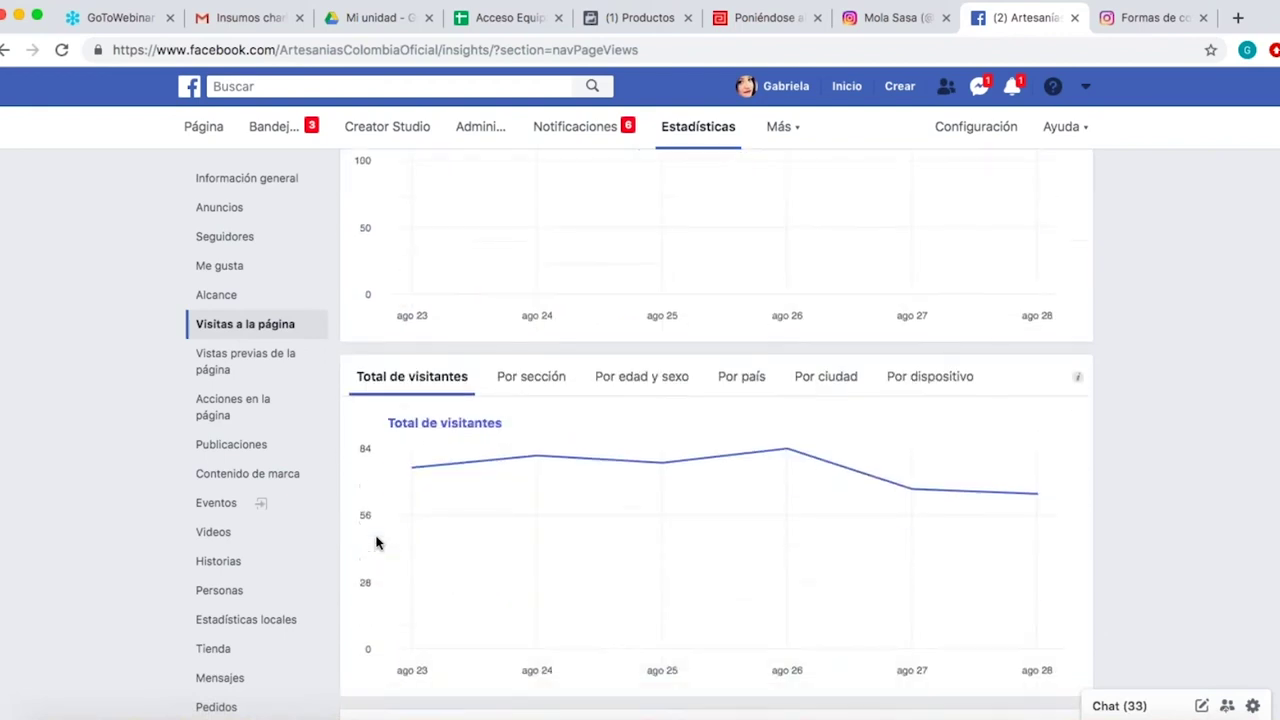
scroll(376, 543, down, 2)
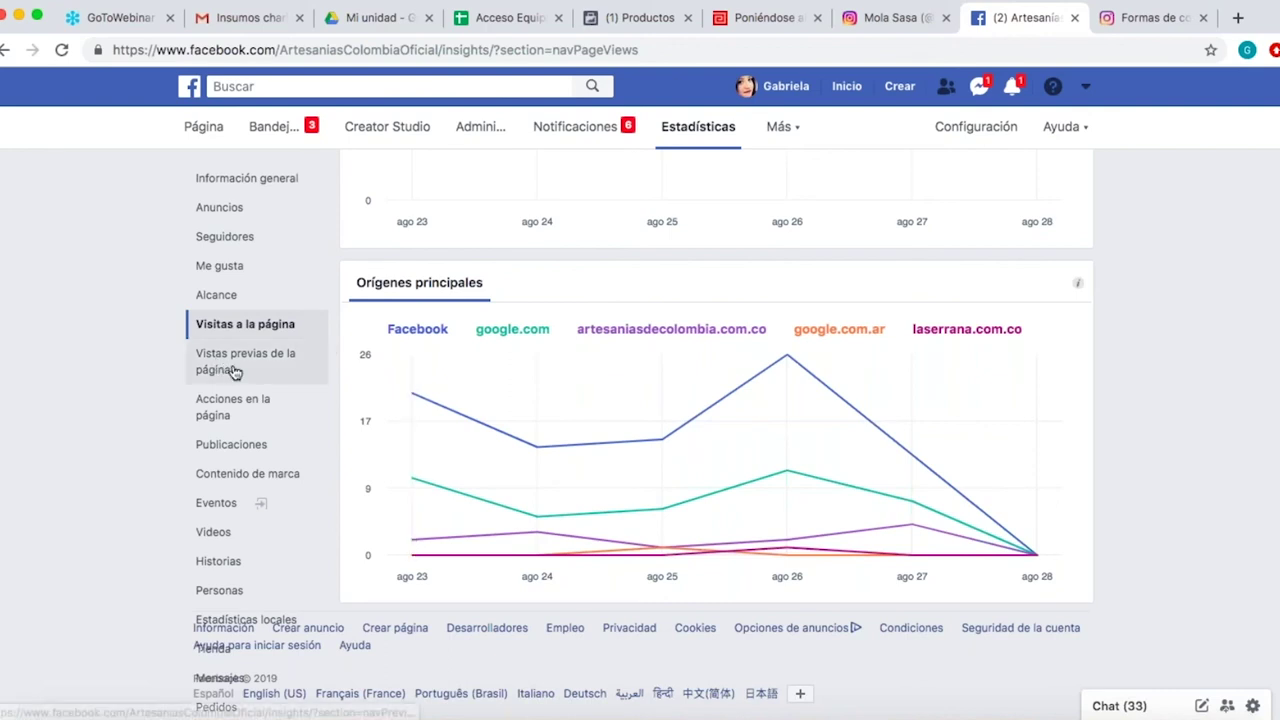
click(216, 418)
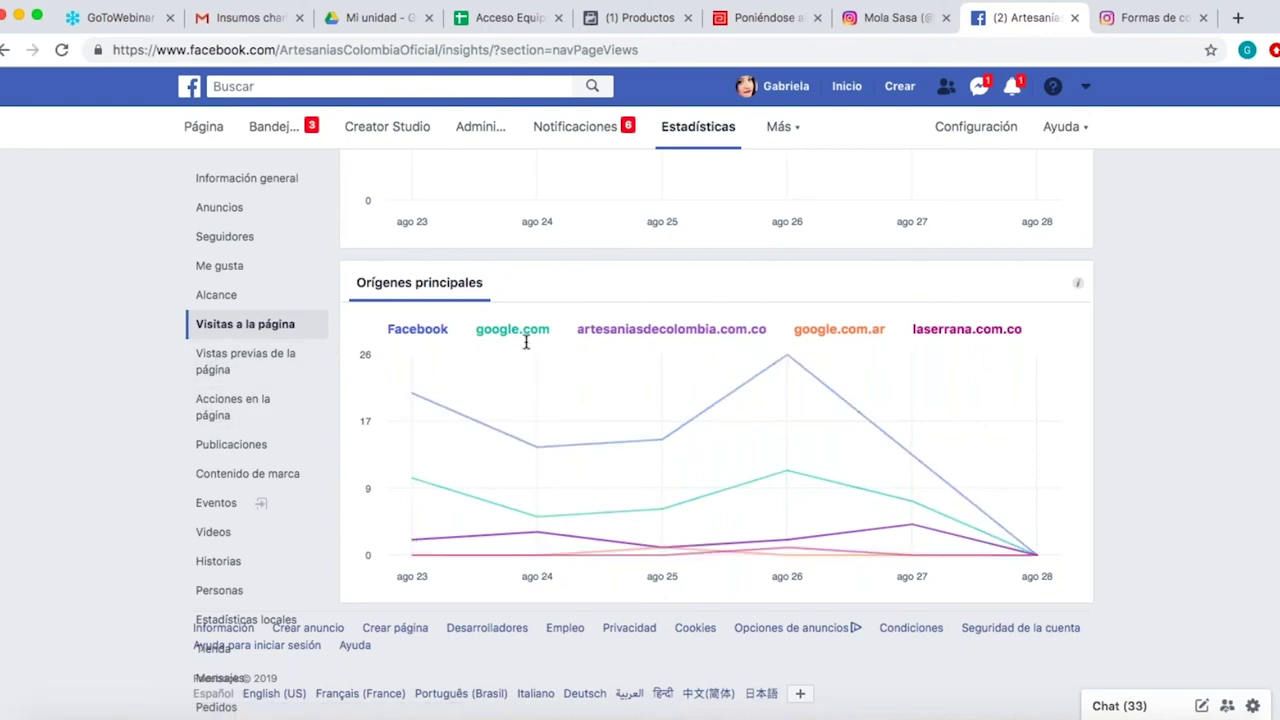
View the Vistas previas de la página statistics and examine the segmentation, reach and participation of all posts under Publicaciones.
click(218, 363)
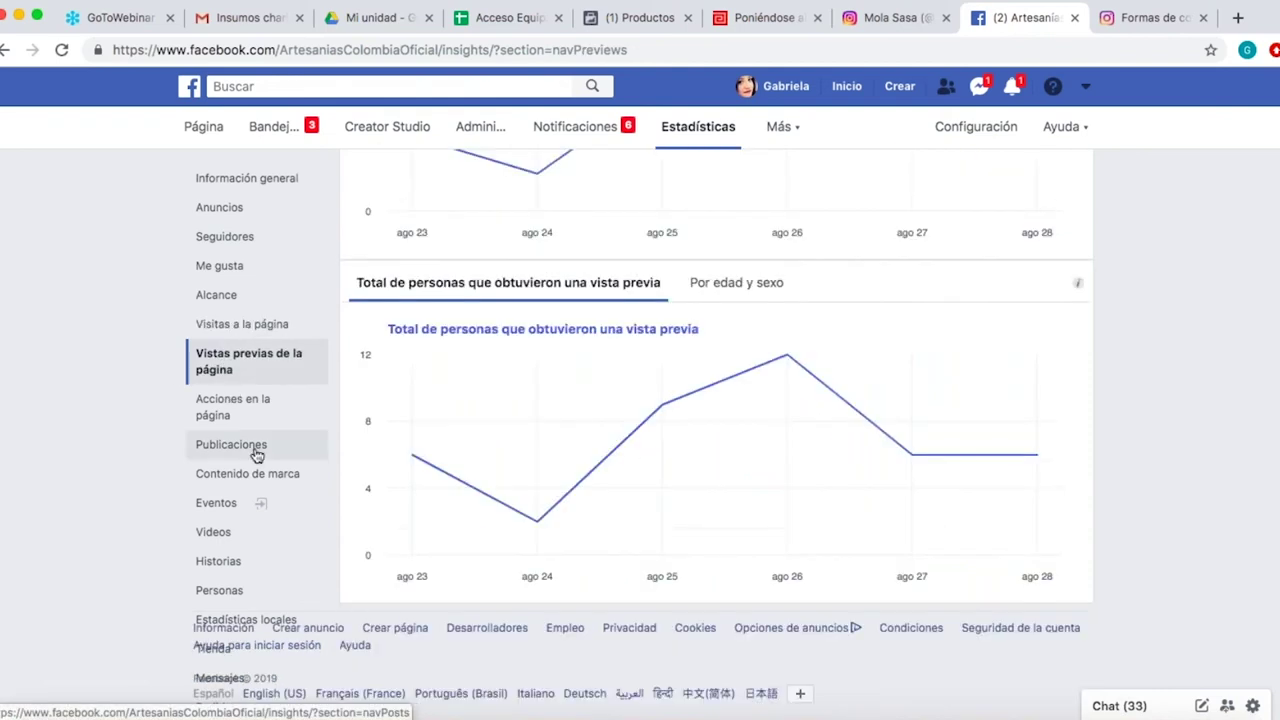
click(229, 446)
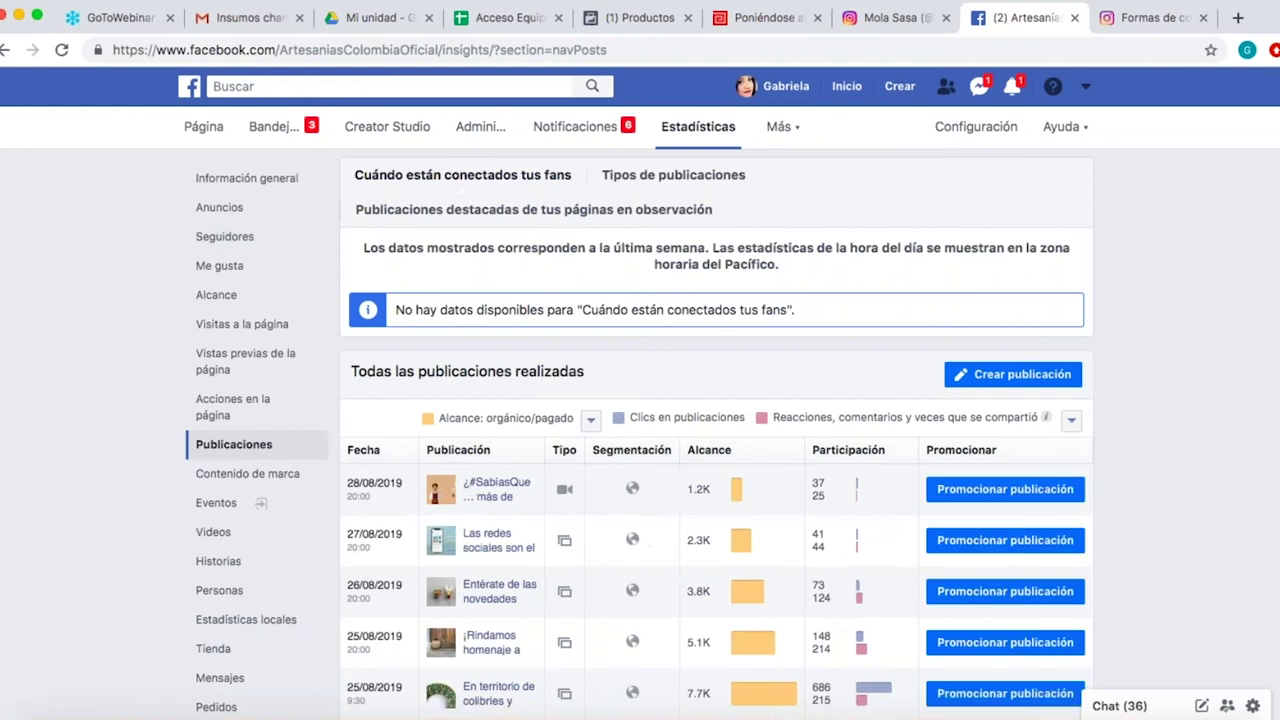
scroll(394, 333, down, 3)
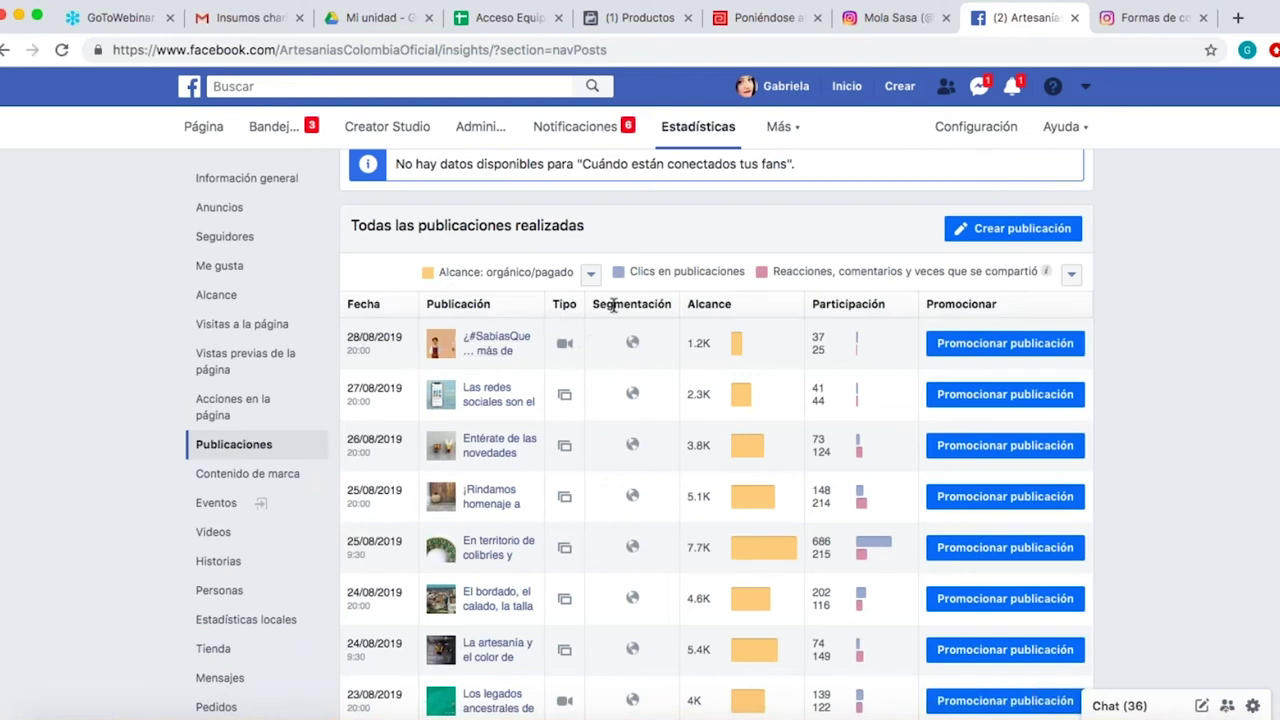
mouse_move(635, 345)
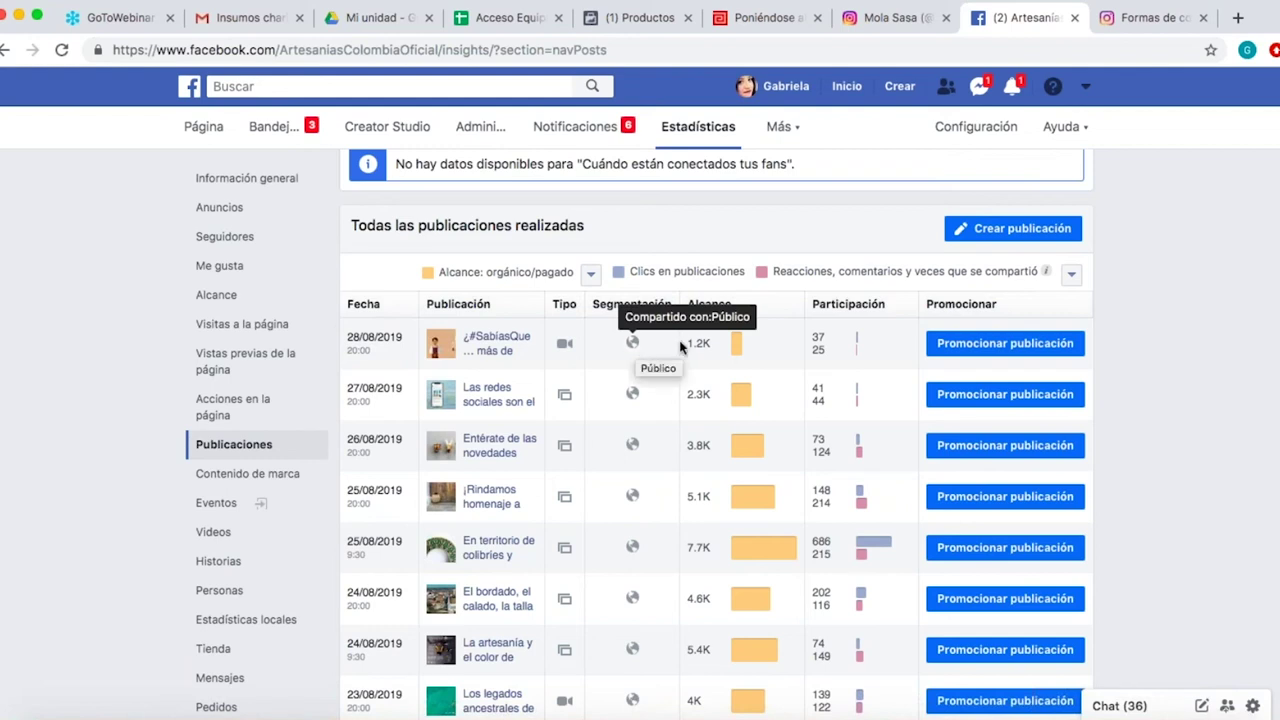
mouse_move(736, 346)
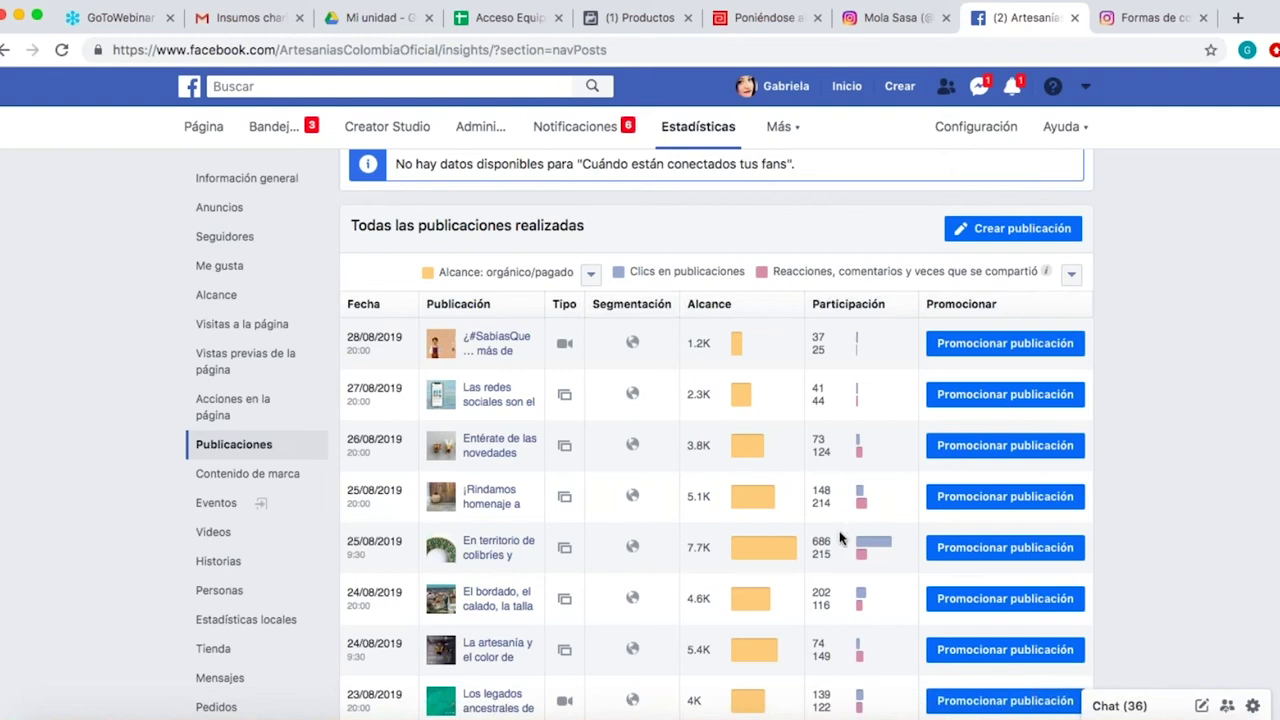
Switch to the artesaniasdecolombia.tv article and read its Marketplace de Facebook section, highlighting the line about free publication for personas naturales.
key(super+6)
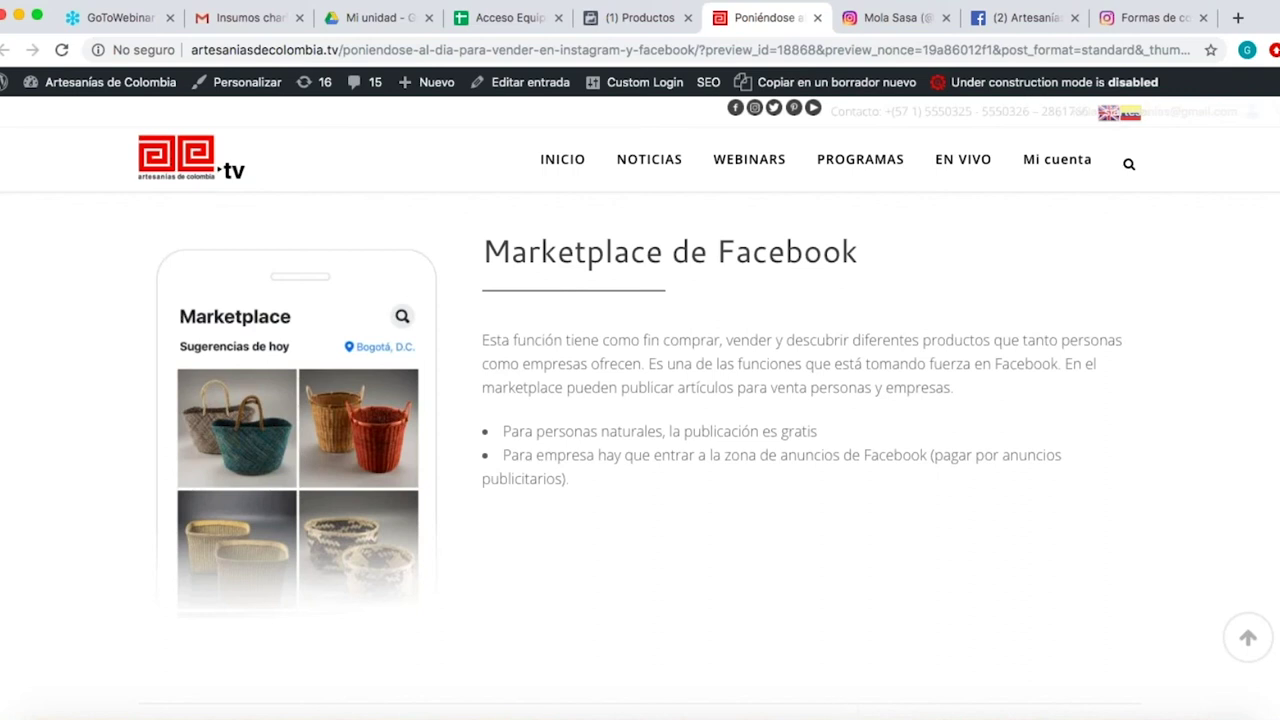
scroll(640, 450, down, 3)
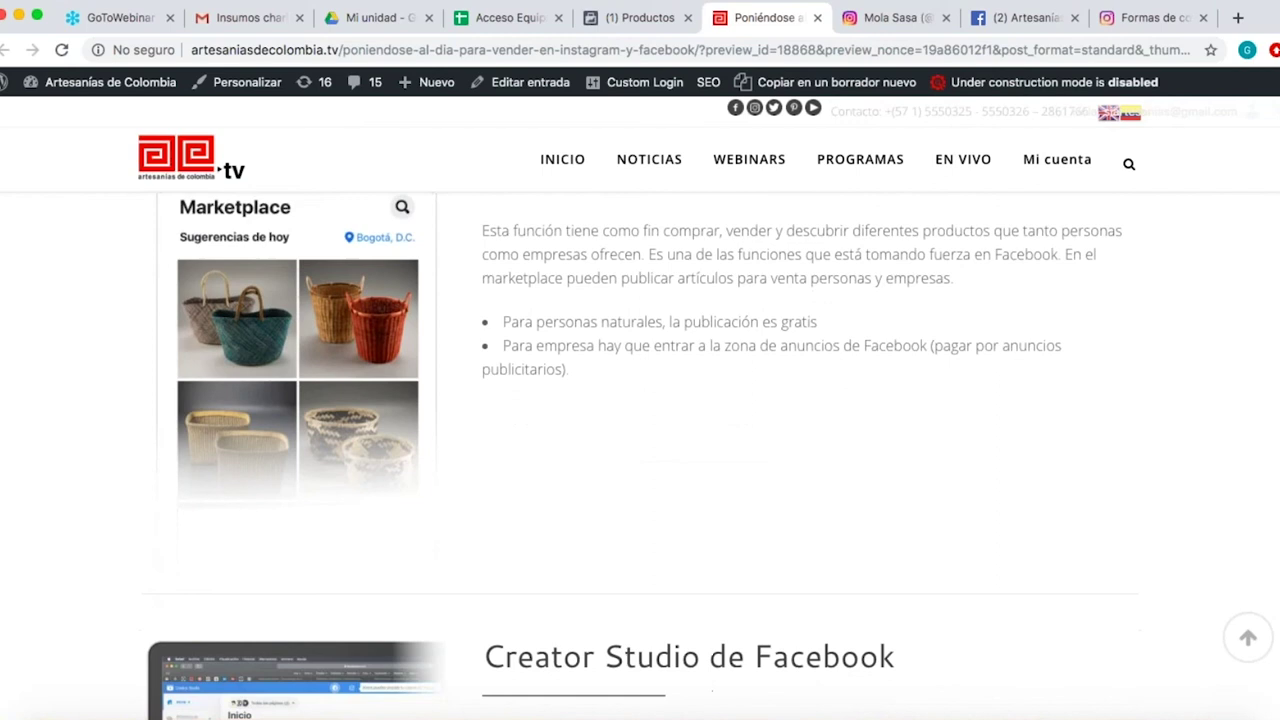
scroll(640, 457, up, 1)
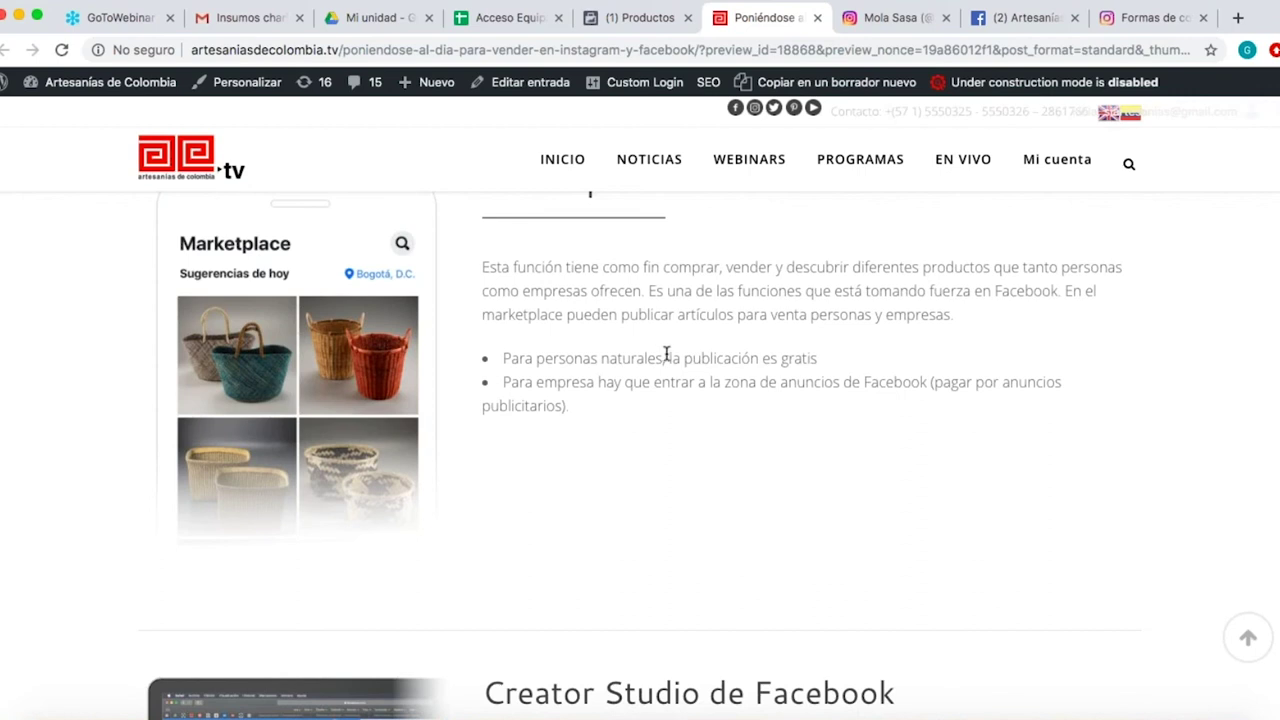
drag(533, 357, 817, 358)
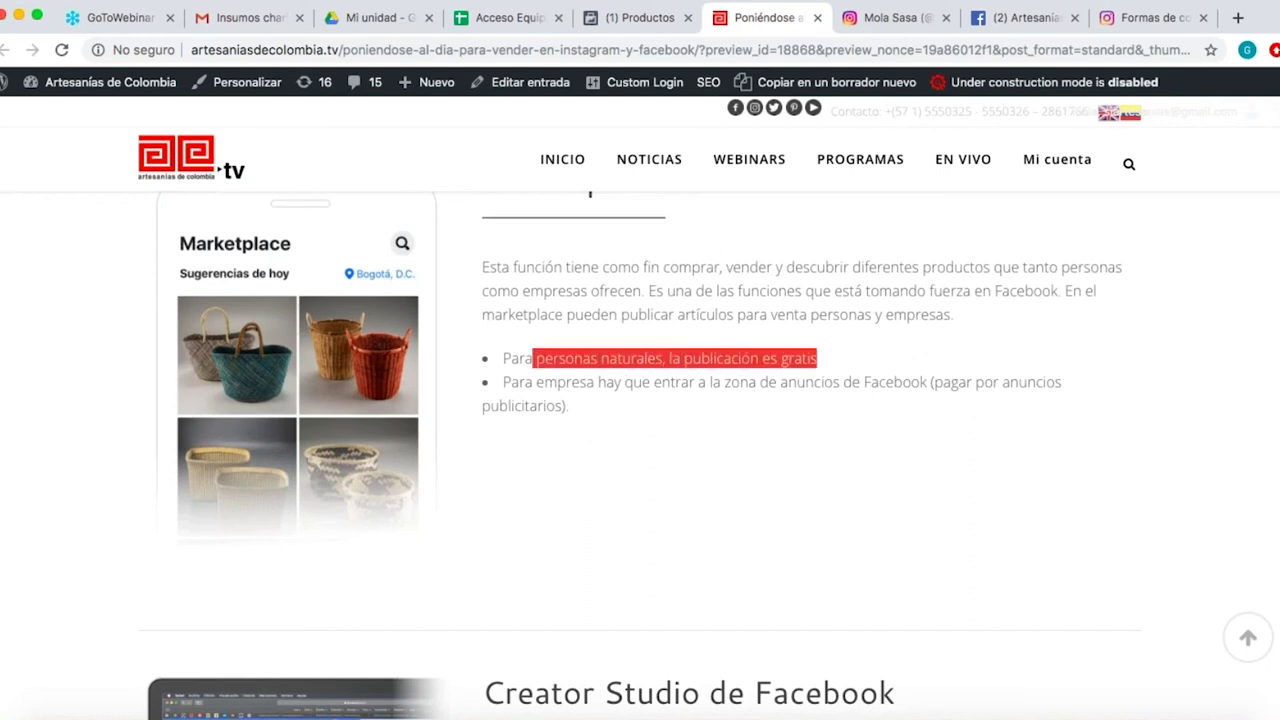
click(629, 460)
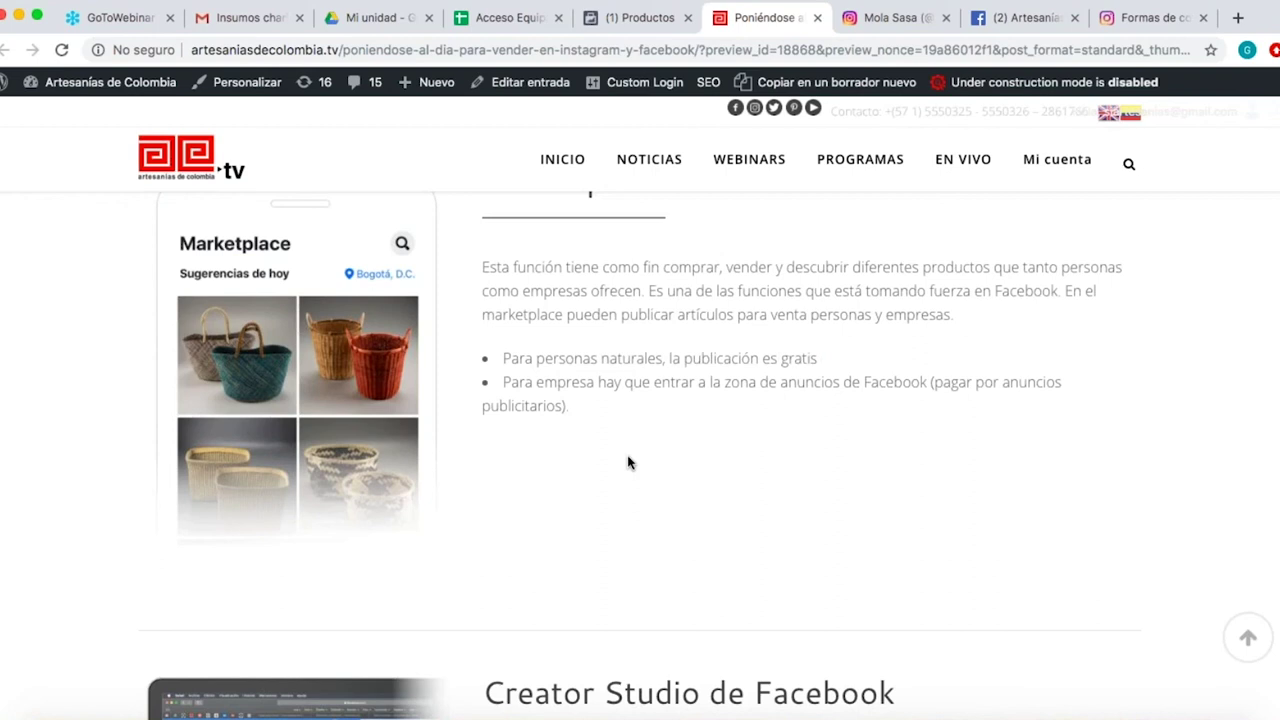
Return to Facebook, go to the home feed and open Marketplace.
click(1009, 22)
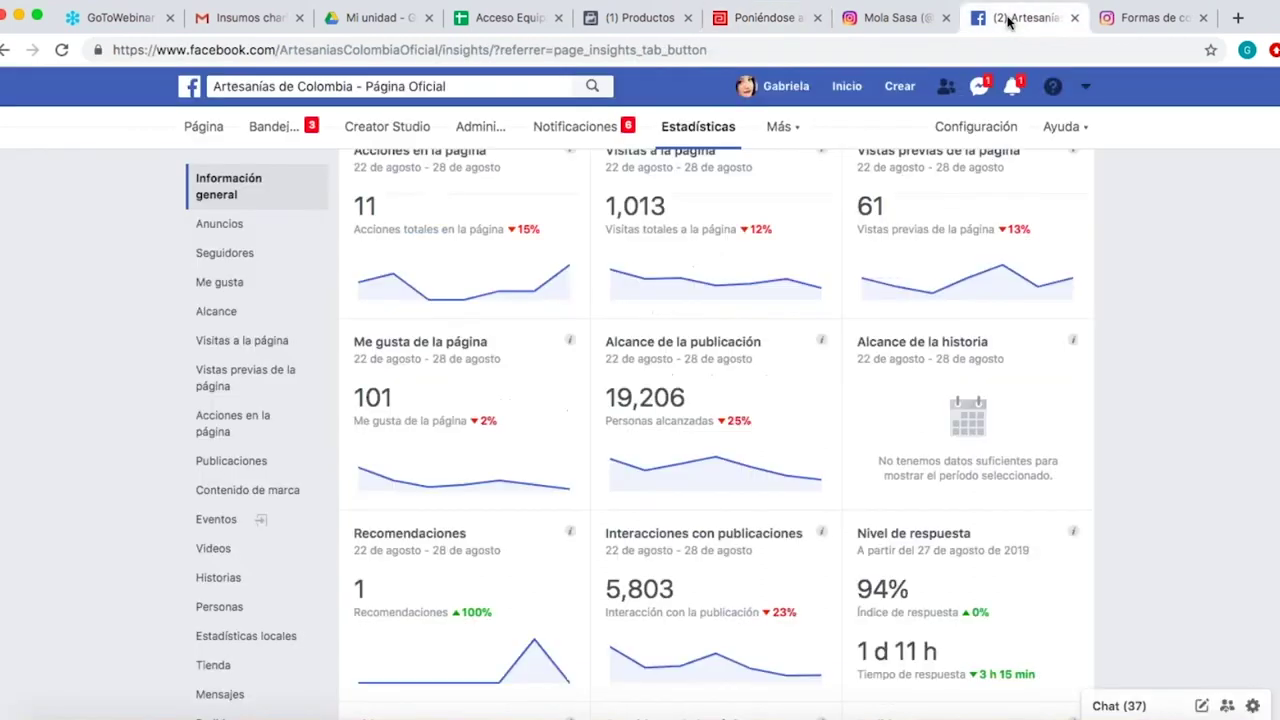
click(783, 92)
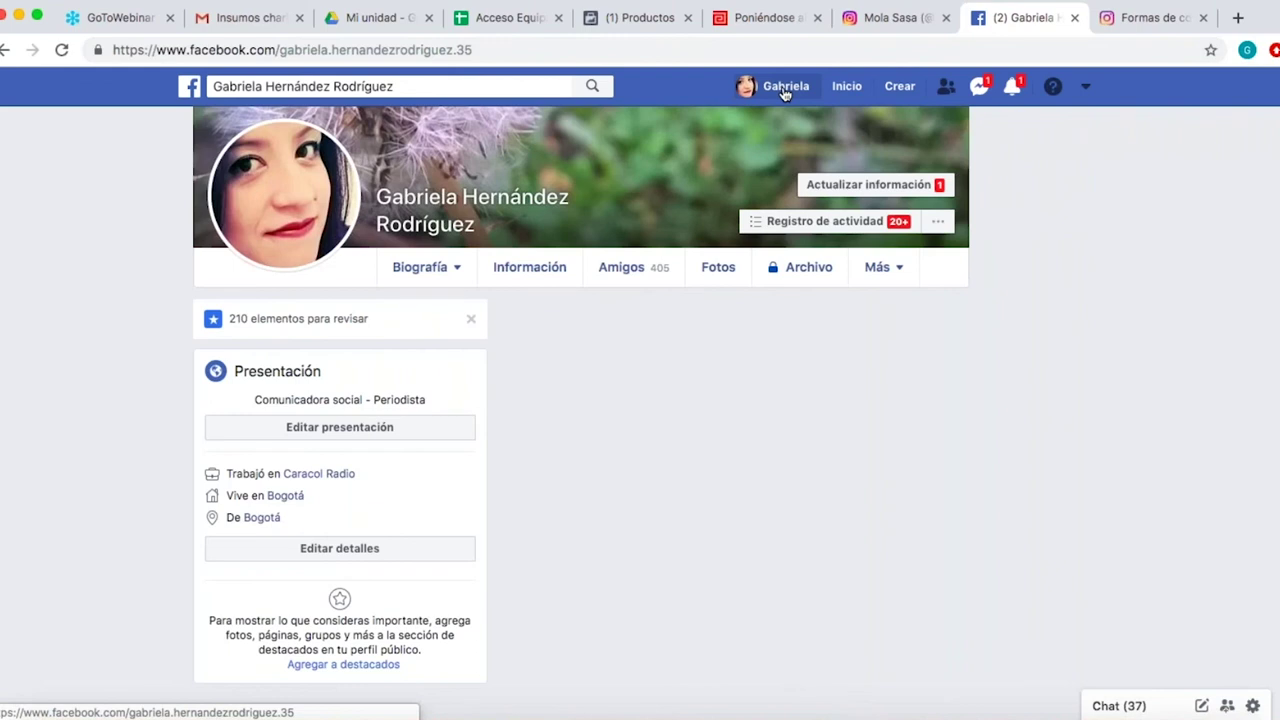
click(846, 88)
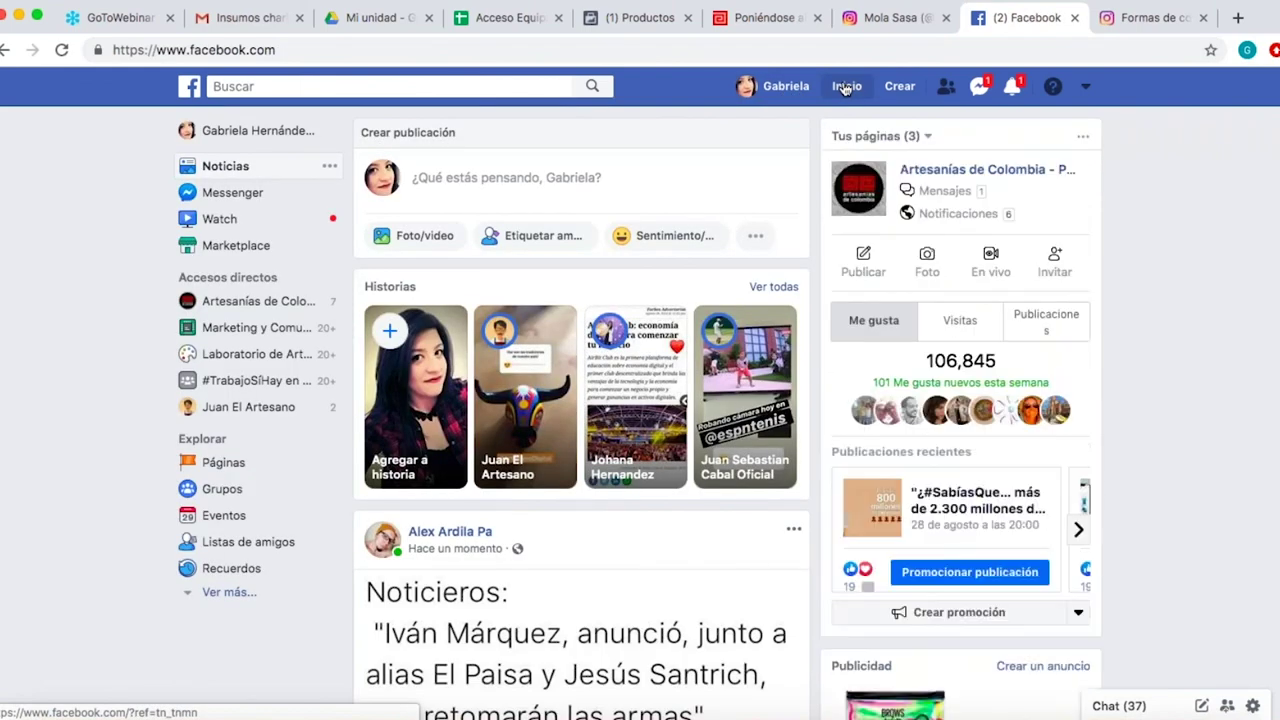
click(212, 196)
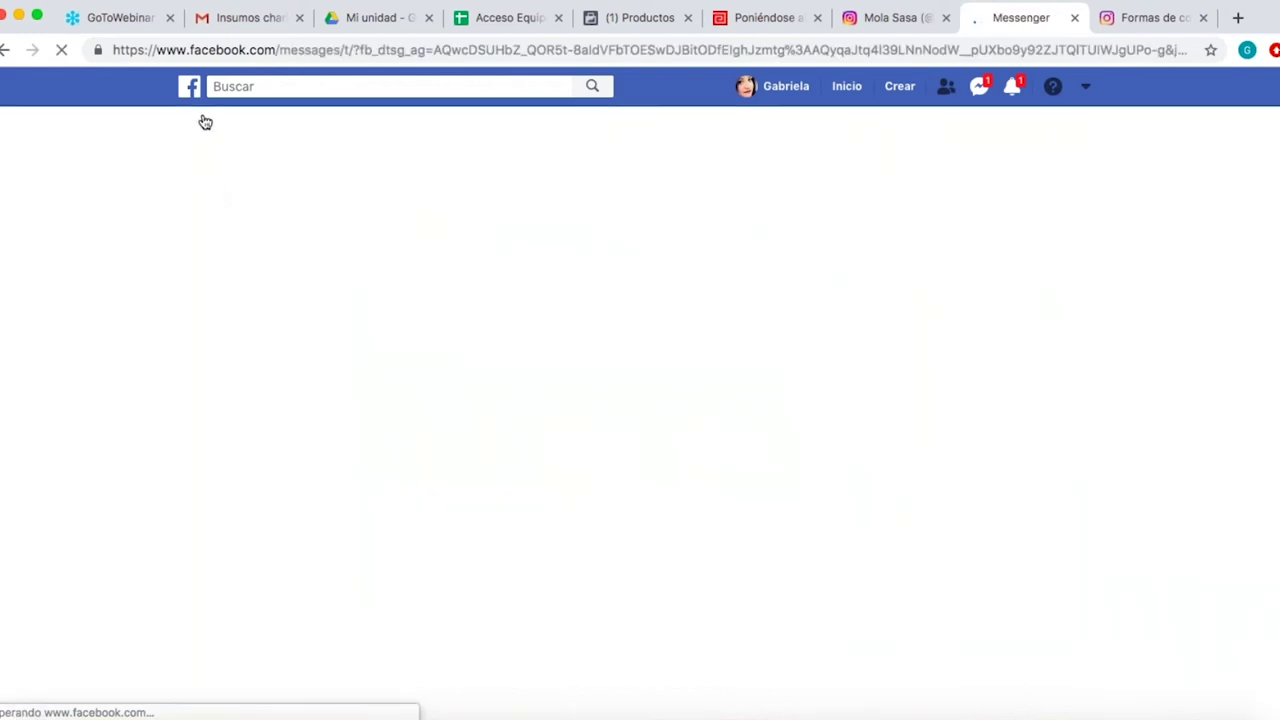
click(846, 87)
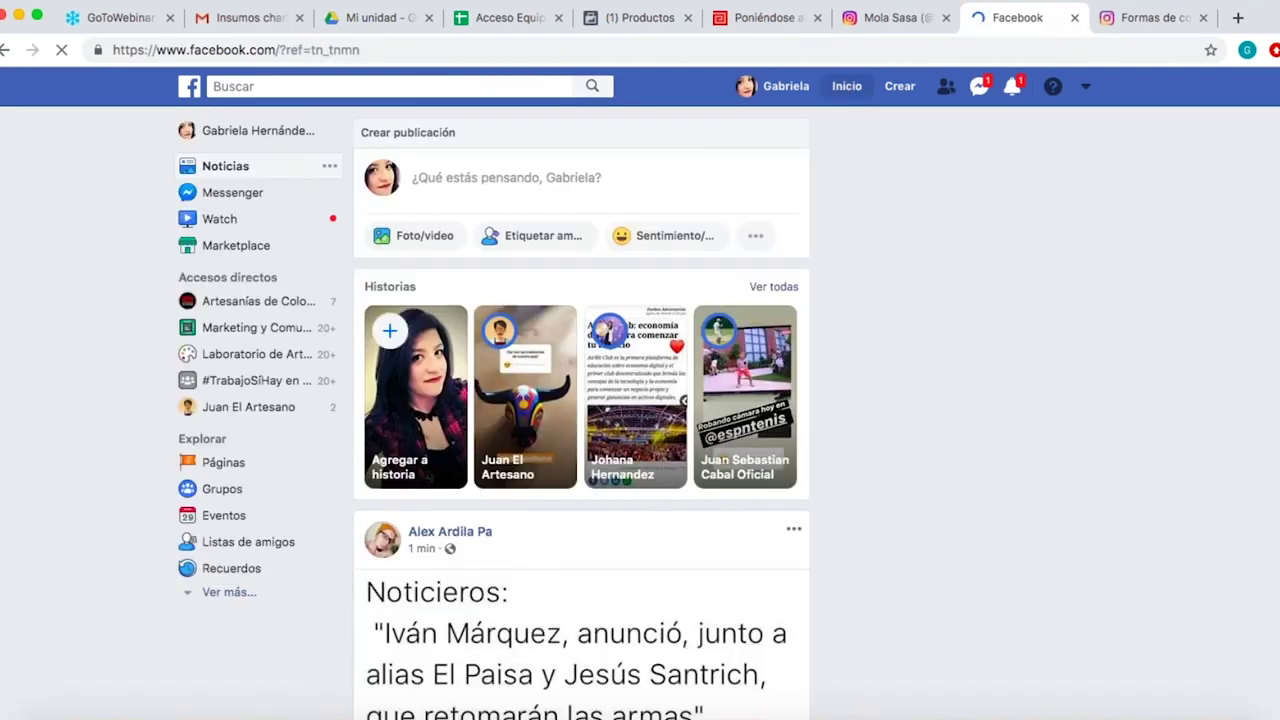
click(214, 249)
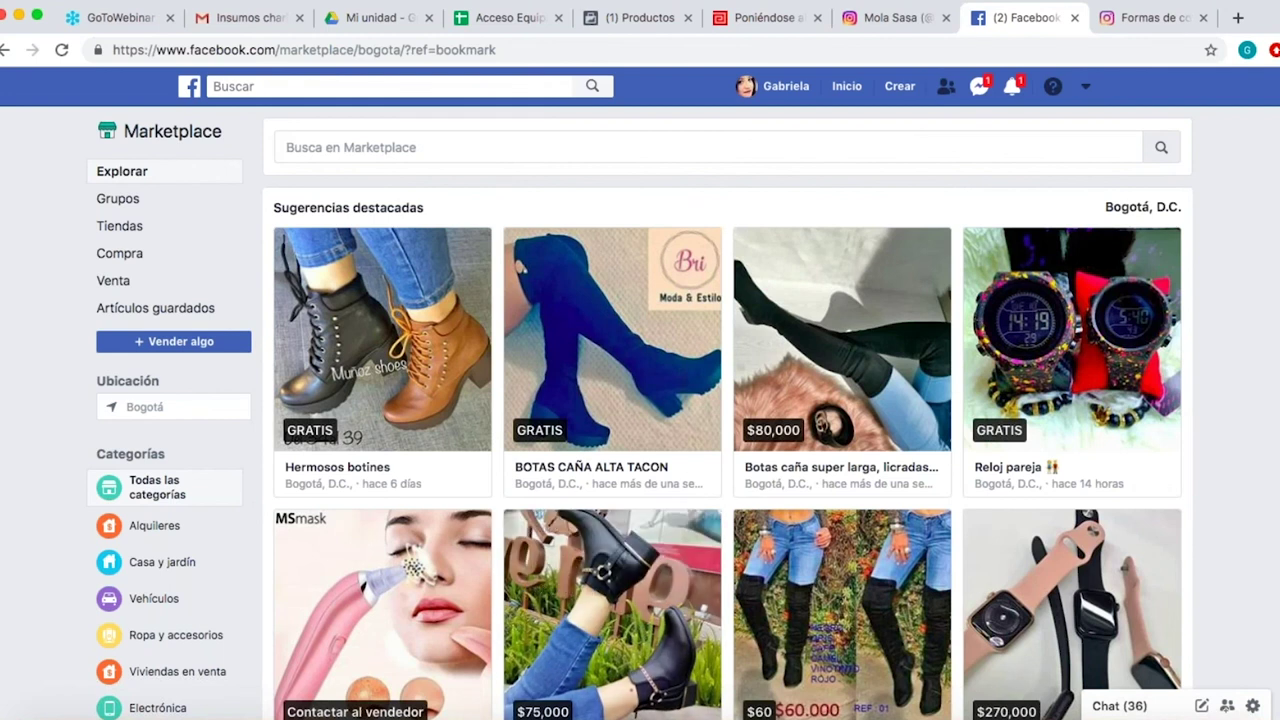
Browse the Marketplace suggestions for Bogotá, including women's clothing and footwear, Muebles, Hogar and Venta de garaje.
scroll(728, 420, down, 5)
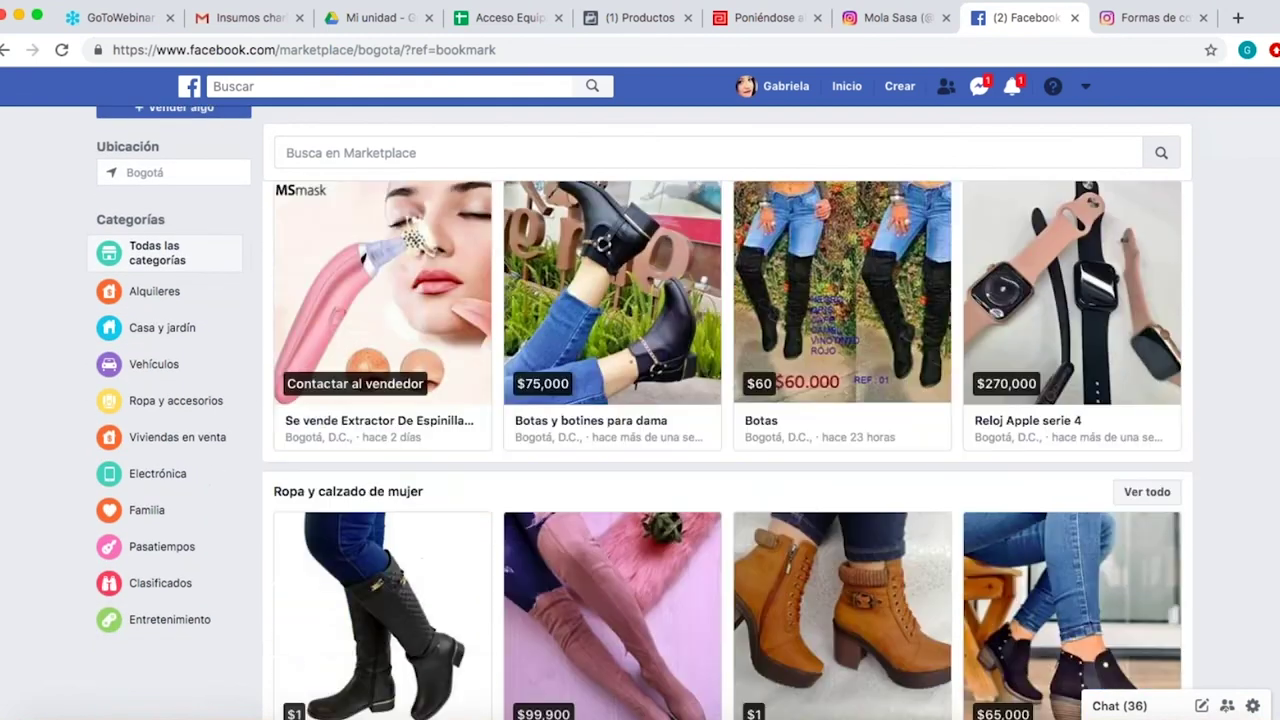
scroll(728, 450, down, 4)
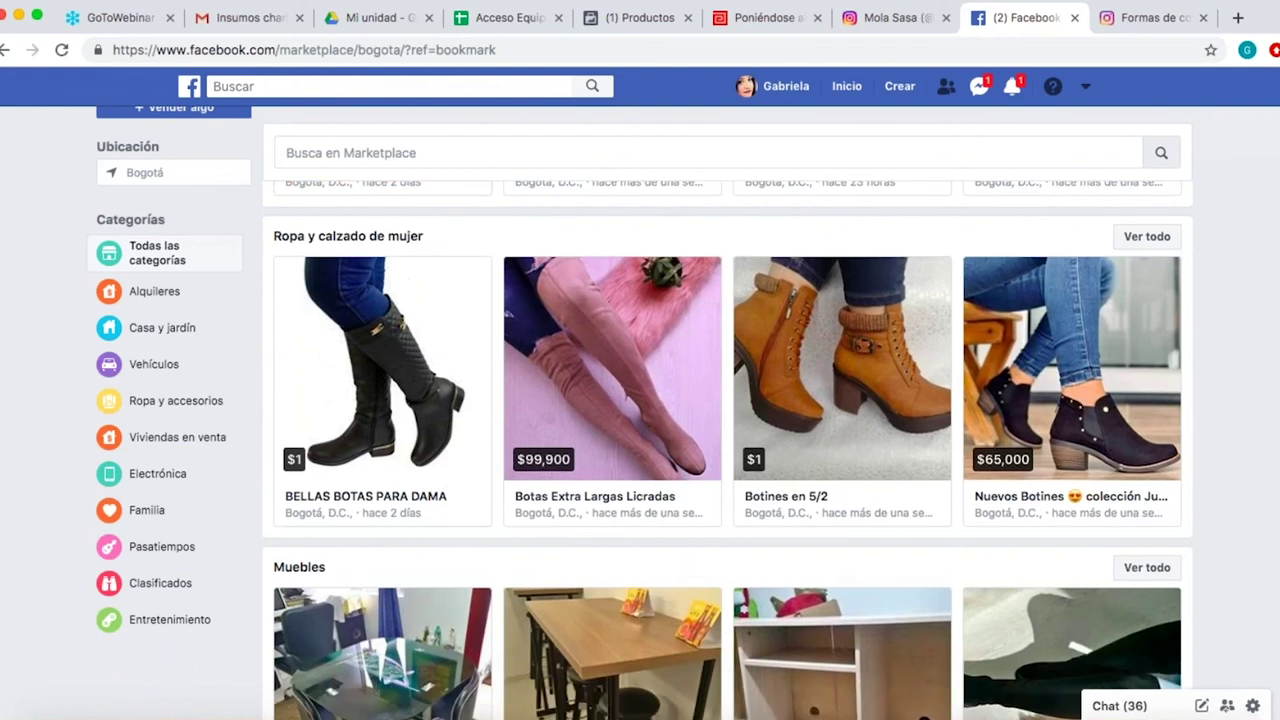
scroll(728, 450, down, 3)
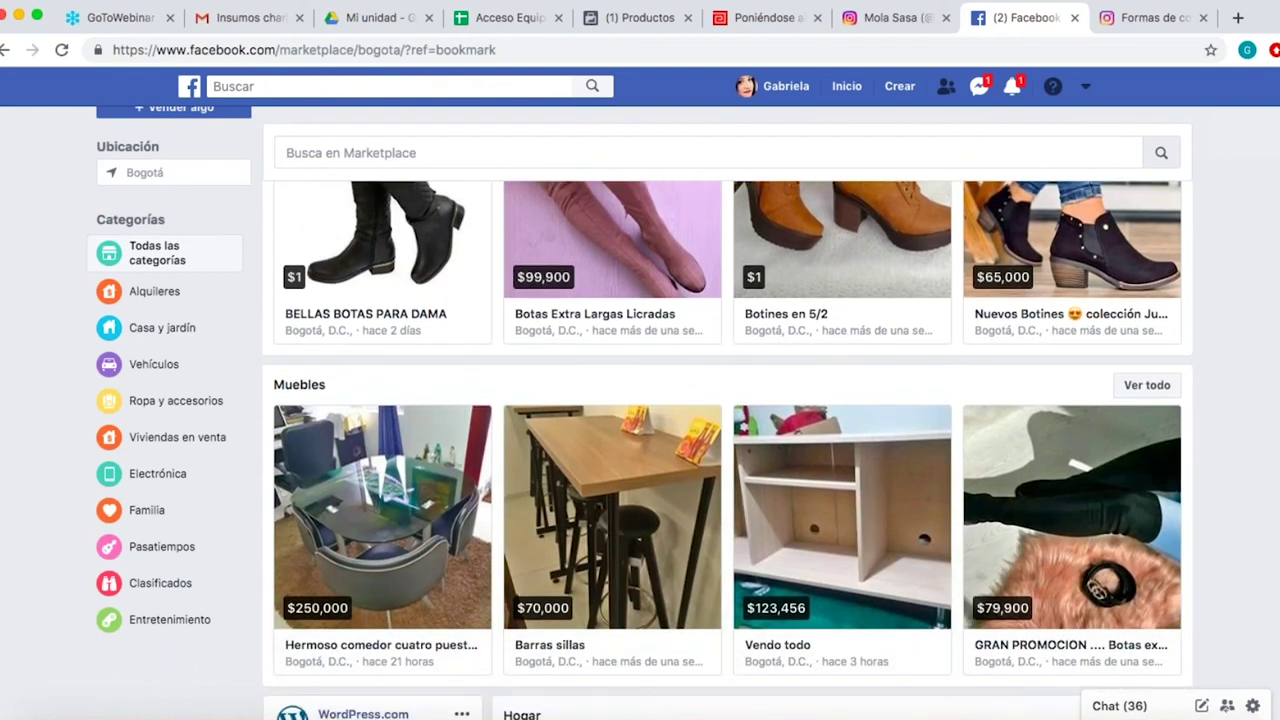
scroll(728, 450, down, 9)
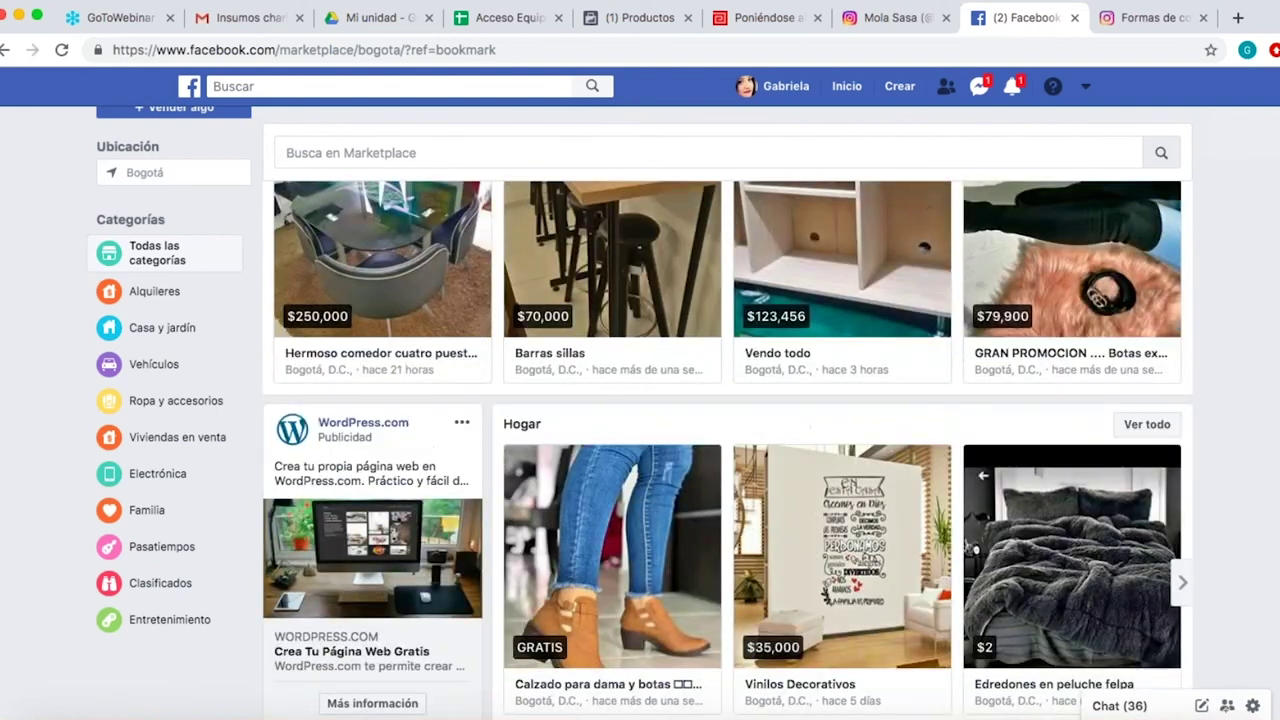
scroll(728, 450, up, 3)
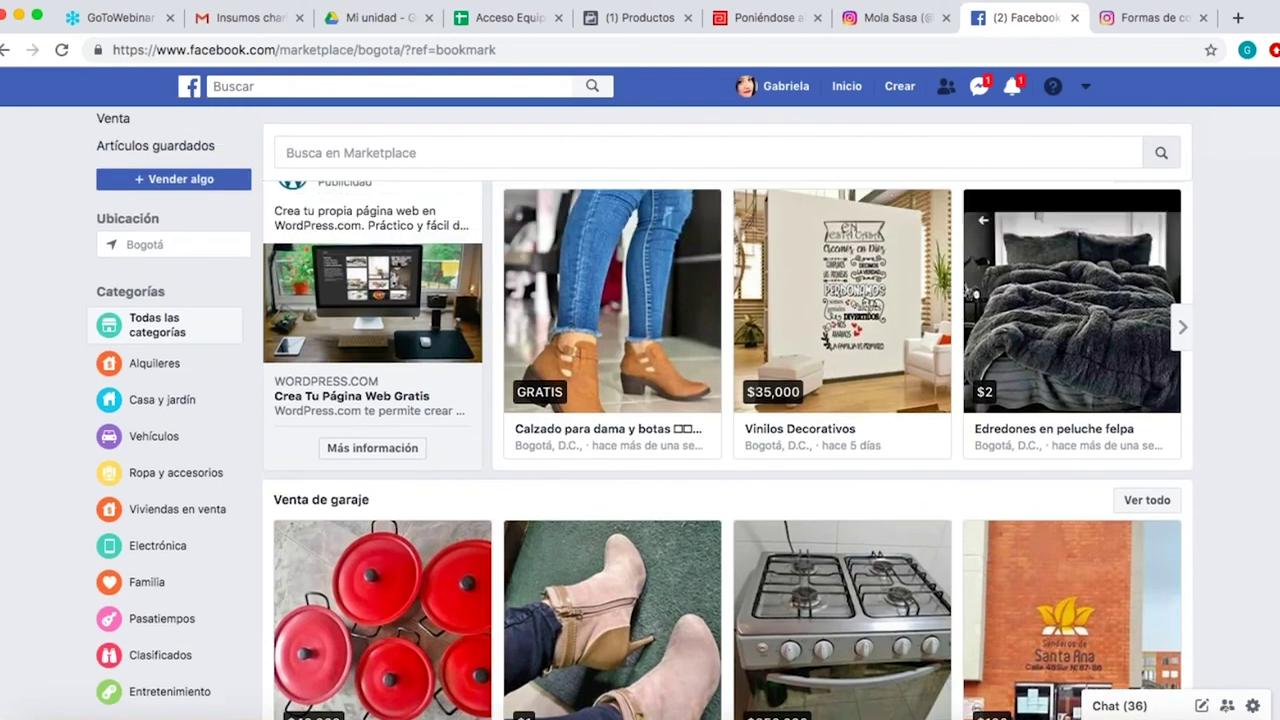
Search Marketplace for "artesanias" and look through the listings found.
scroll(459, 338, up, 5)
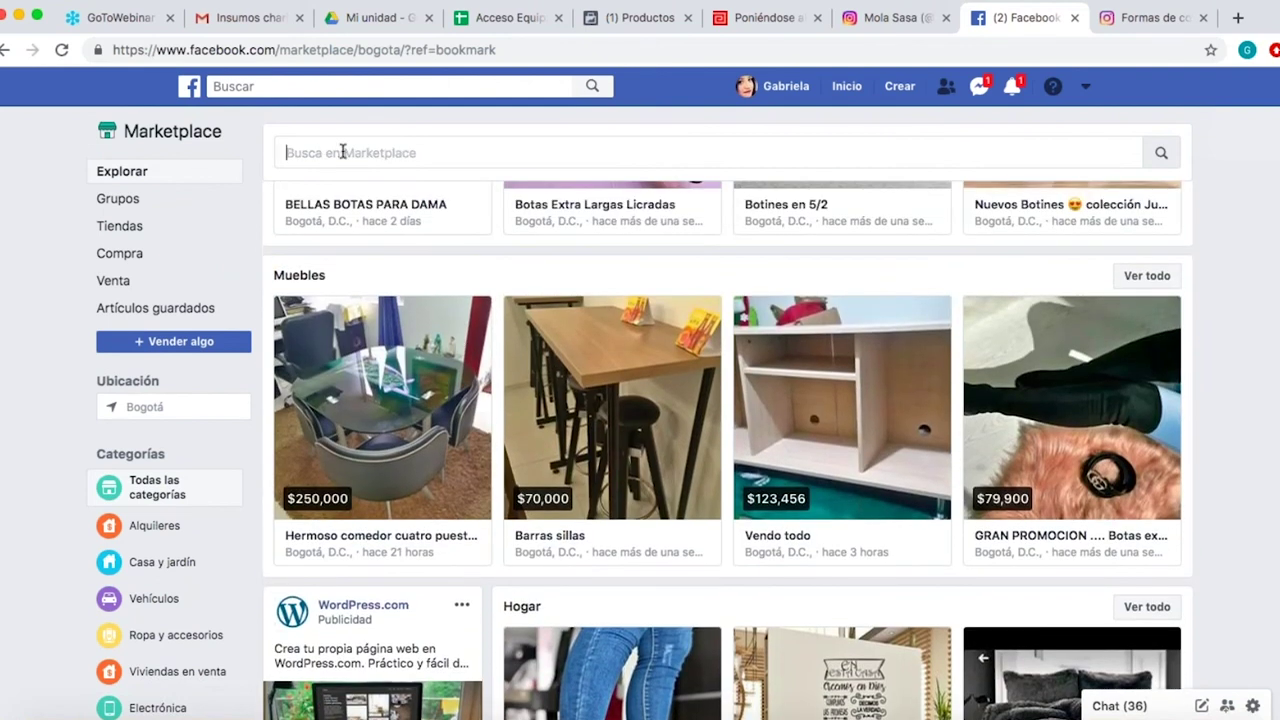
text(sanias)
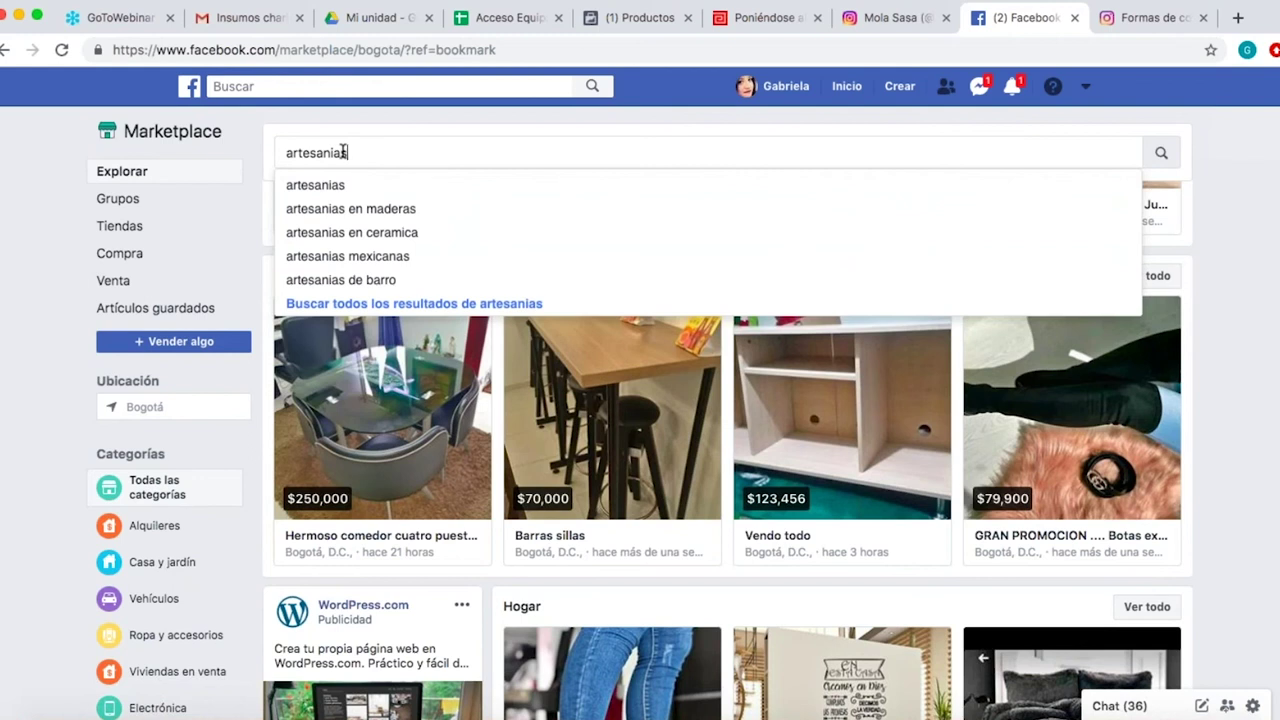
key(Return)
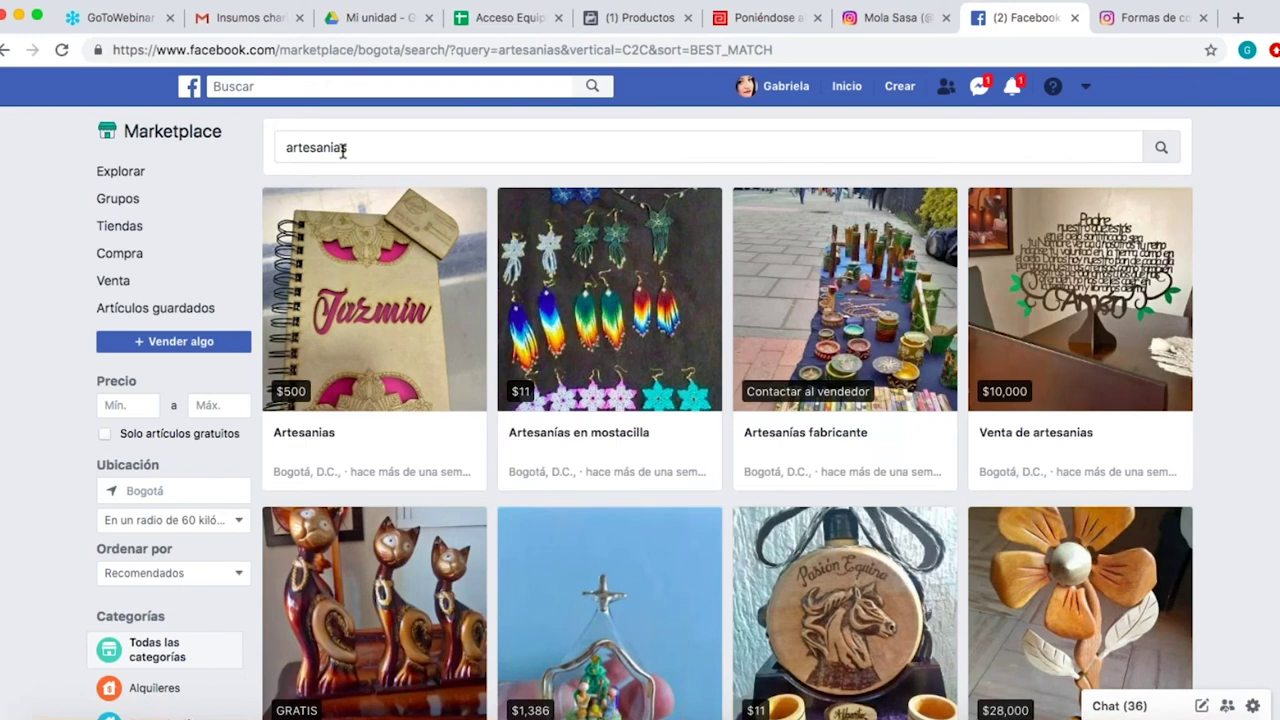
scroll(343, 150, down, 3)
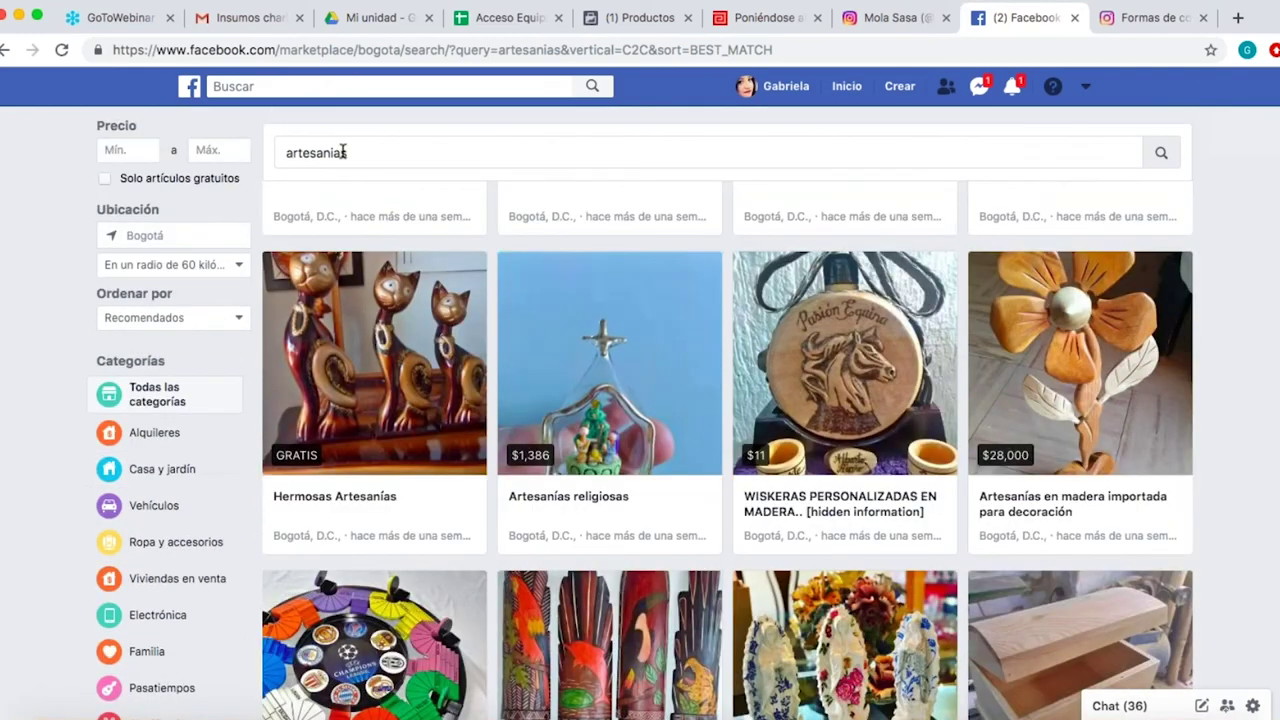
scroll(343, 152, down, 1)
scroll(343, 150, down, 8)
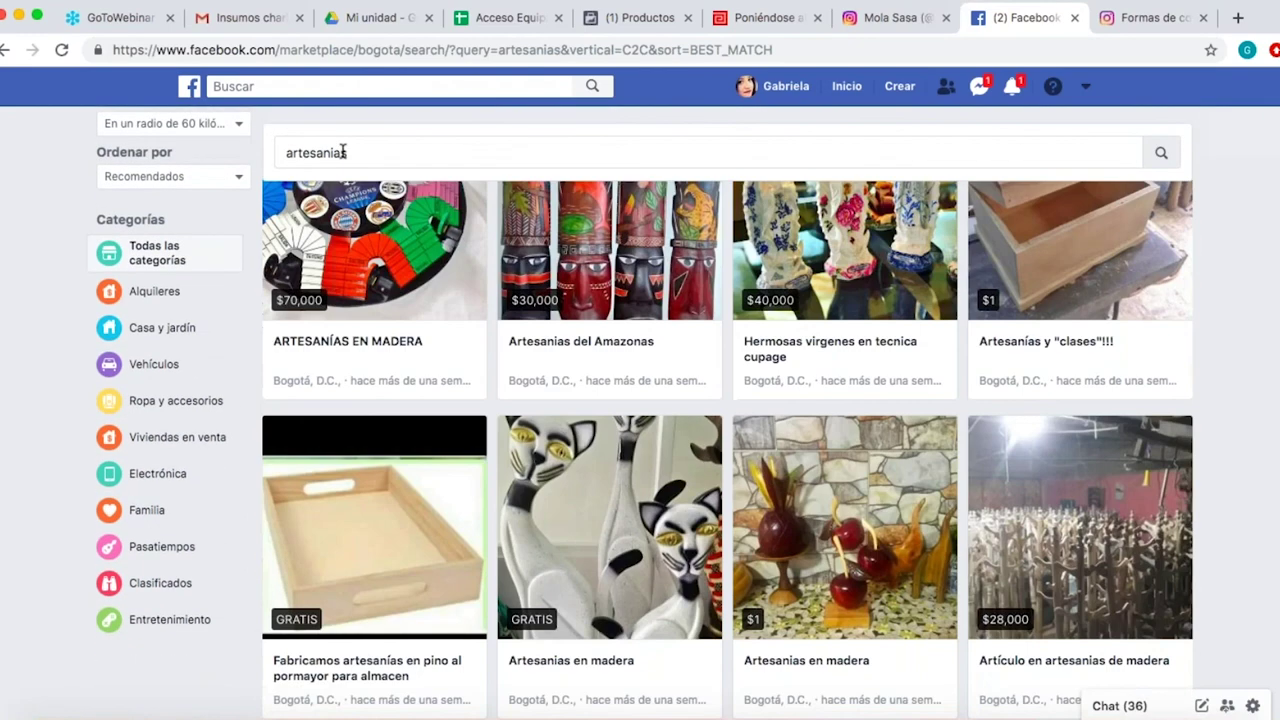
scroll(343, 152, down, 2)
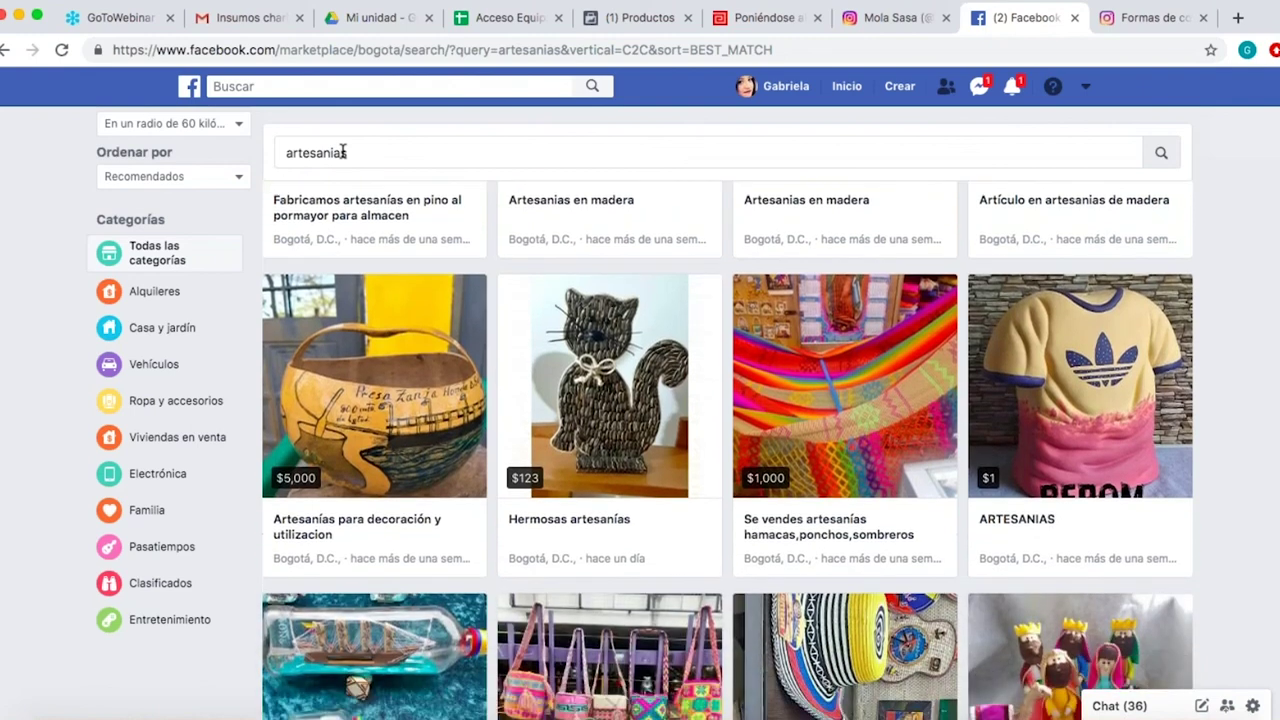
Return to the beginning of the Marketplace results and open the form for selling a new item.
scroll(343, 152, up, 8)
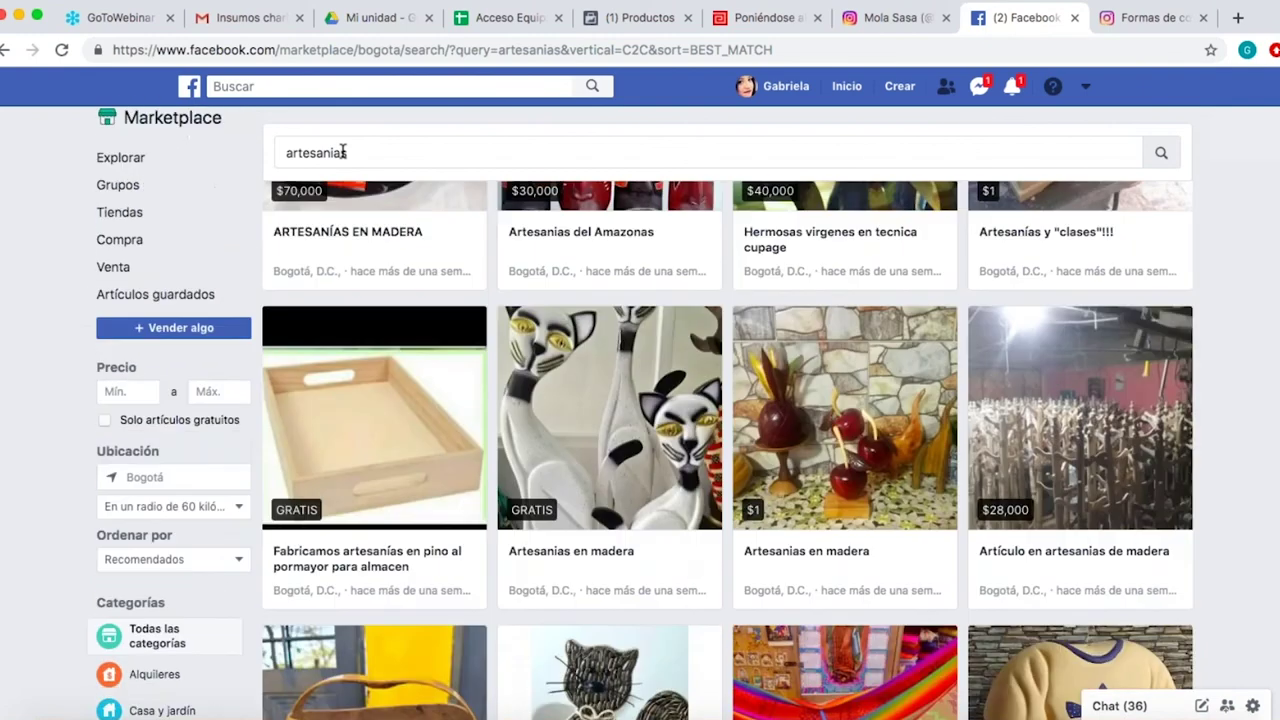
scroll(343, 152, up, 4)
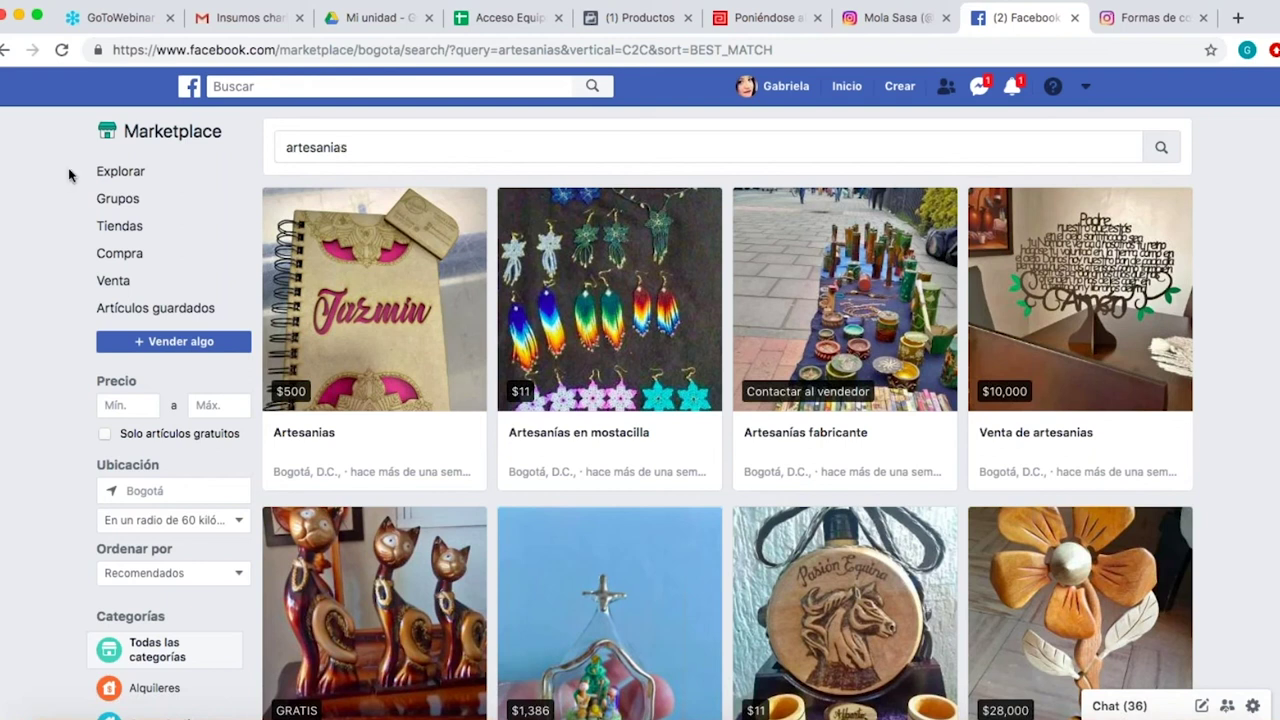
click(146, 343)
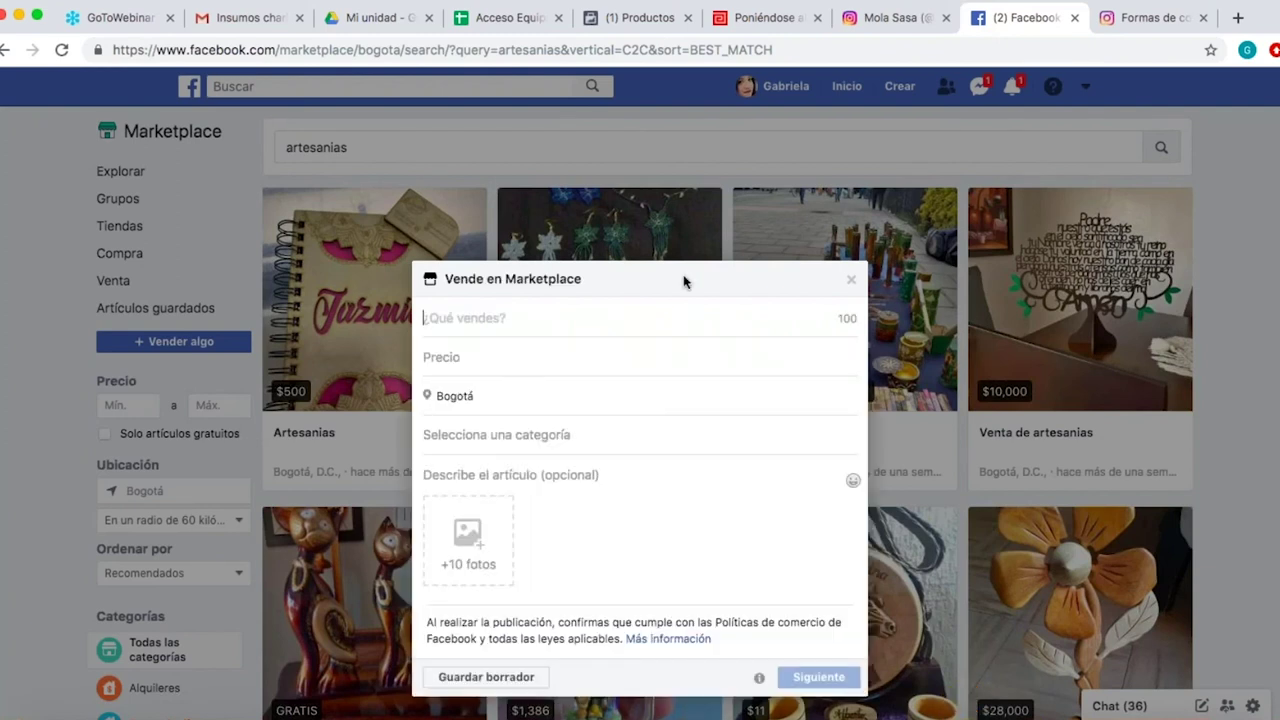
click(852, 282)
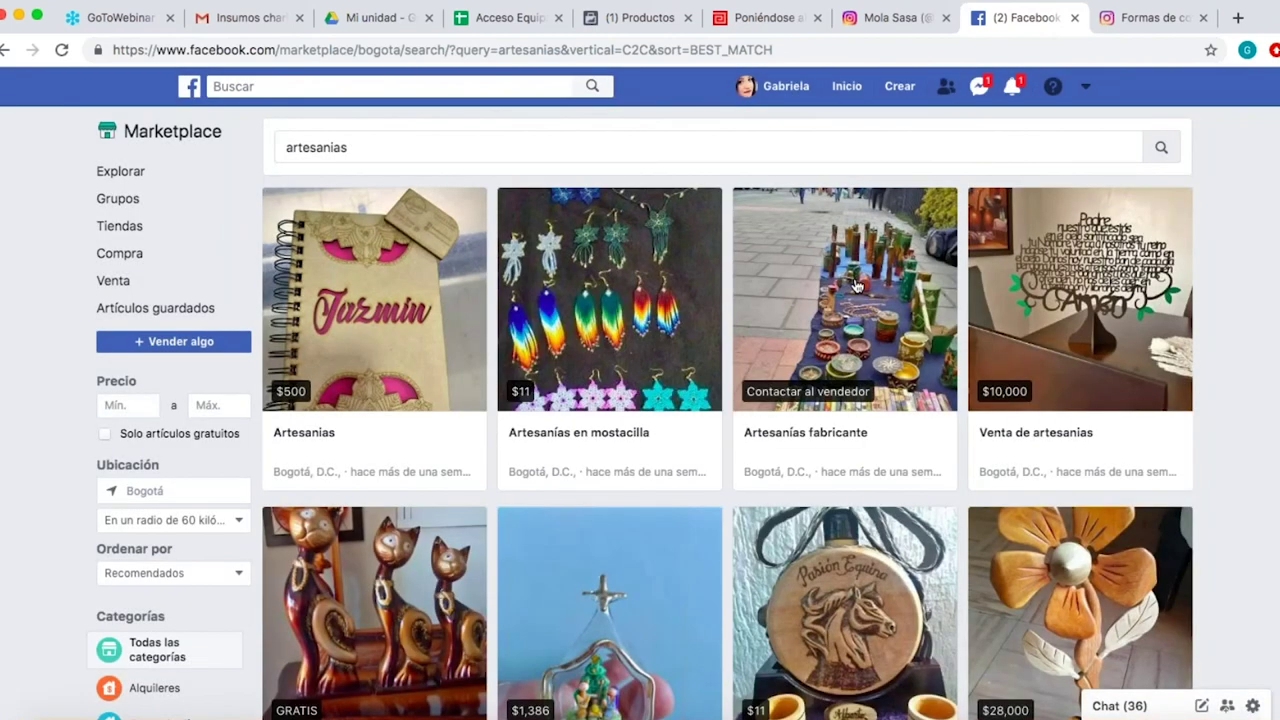
click(152, 344)
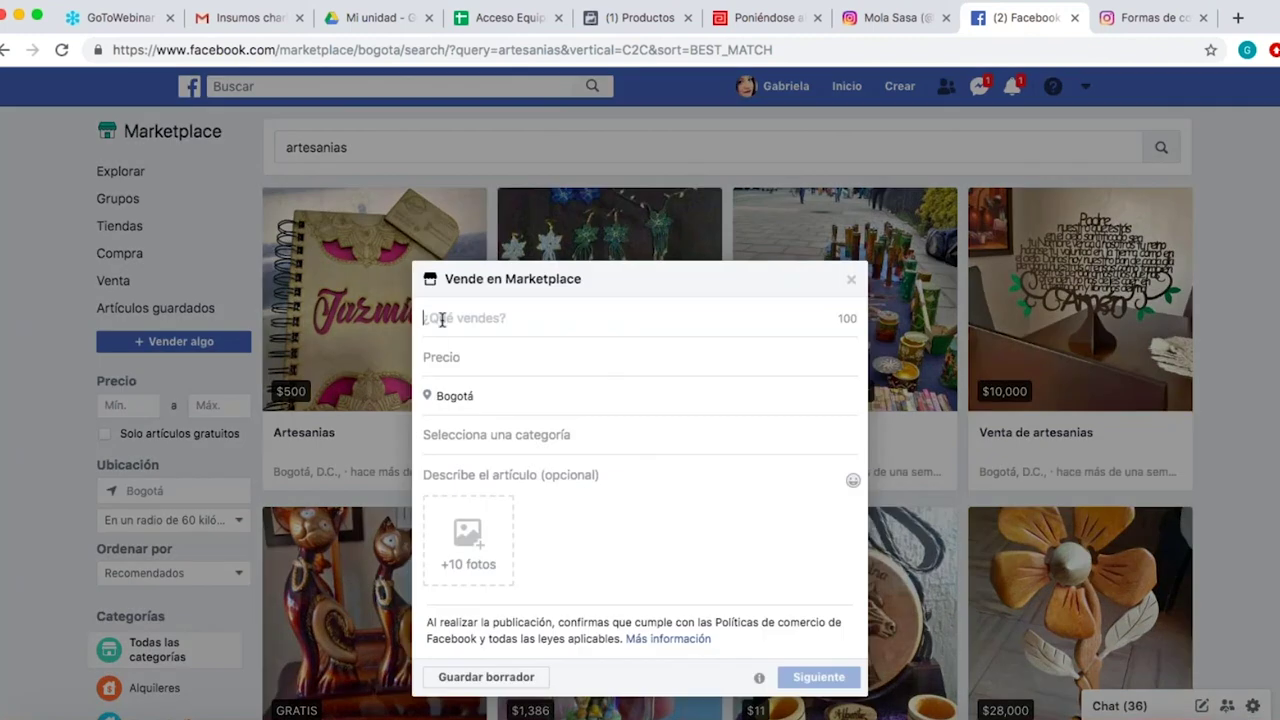
Add the photo Barniz de Pasto.jpg from the insumoscharla folder to the Marketplace listing.
click(480, 556)
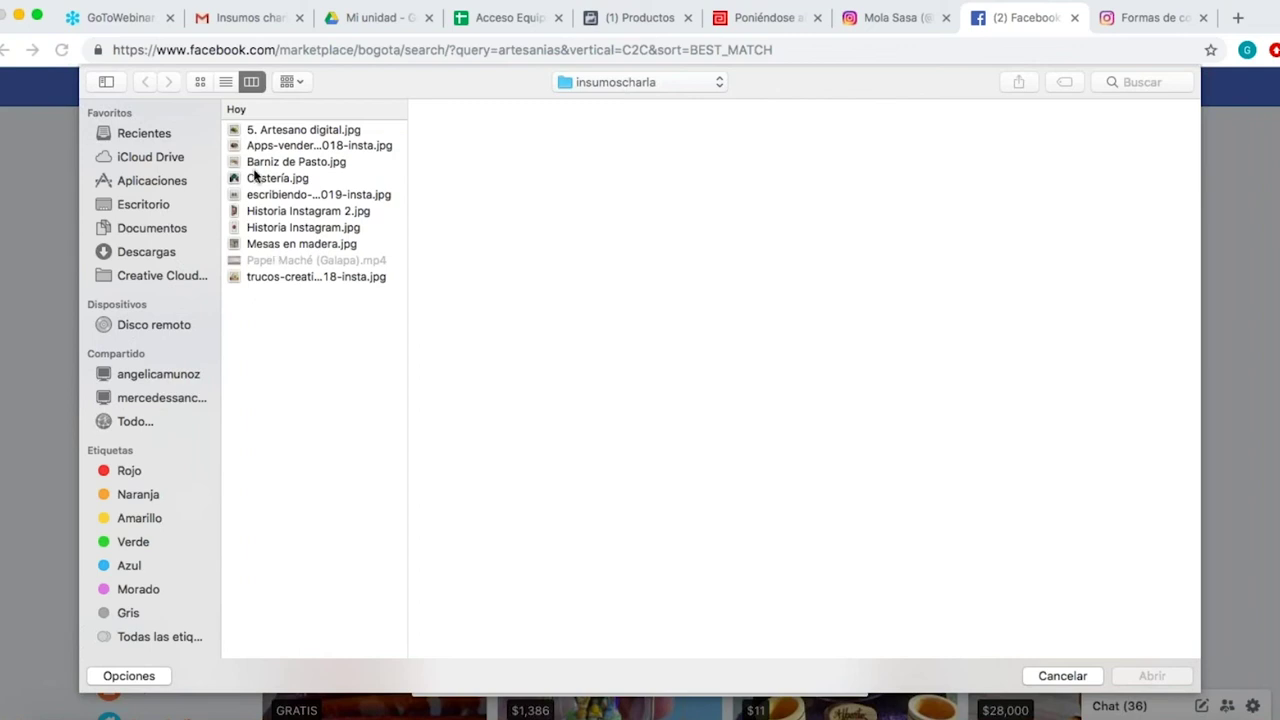
click(263, 163)
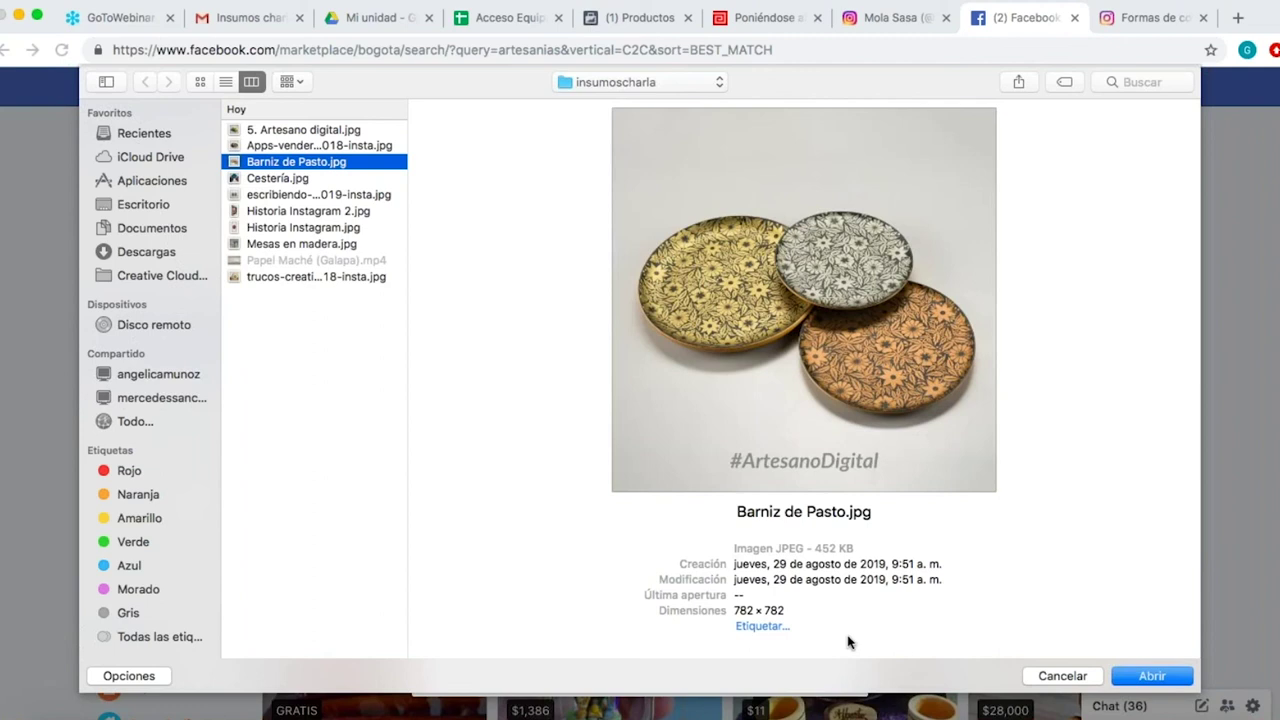
click(812, 548)
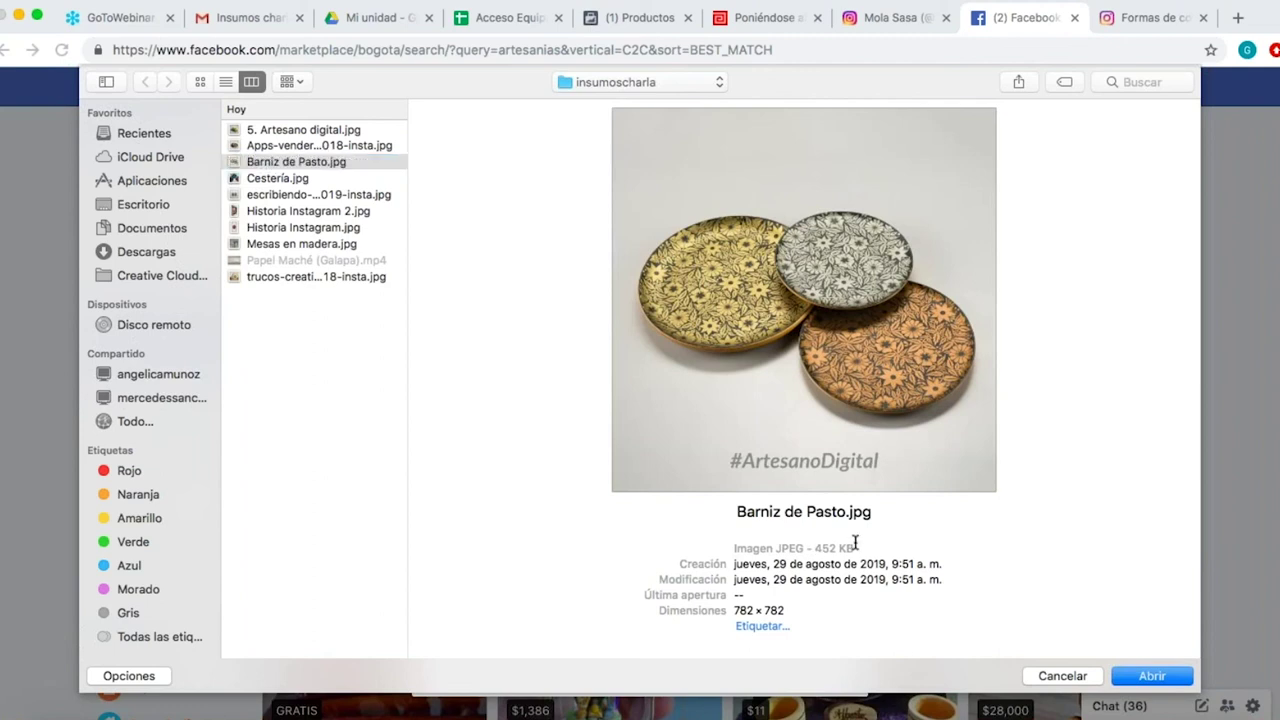
double_click(850, 547)
click(1150, 676)
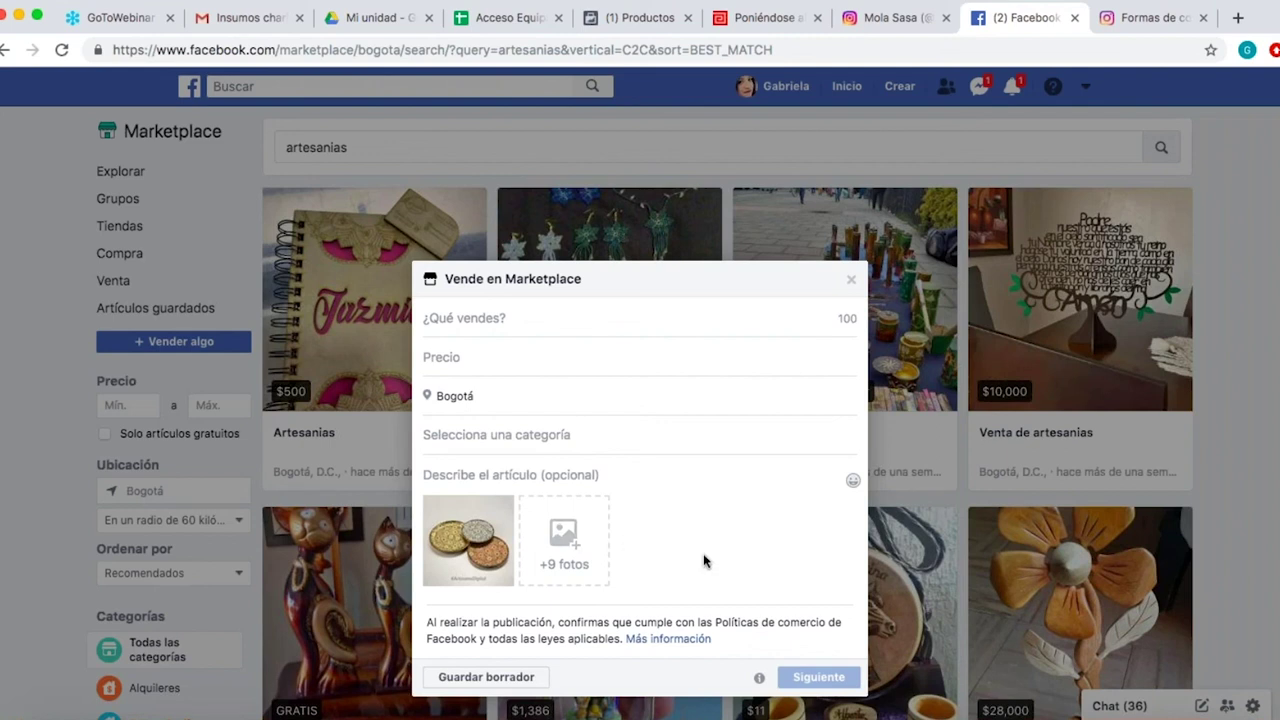
mouse_move(462, 542)
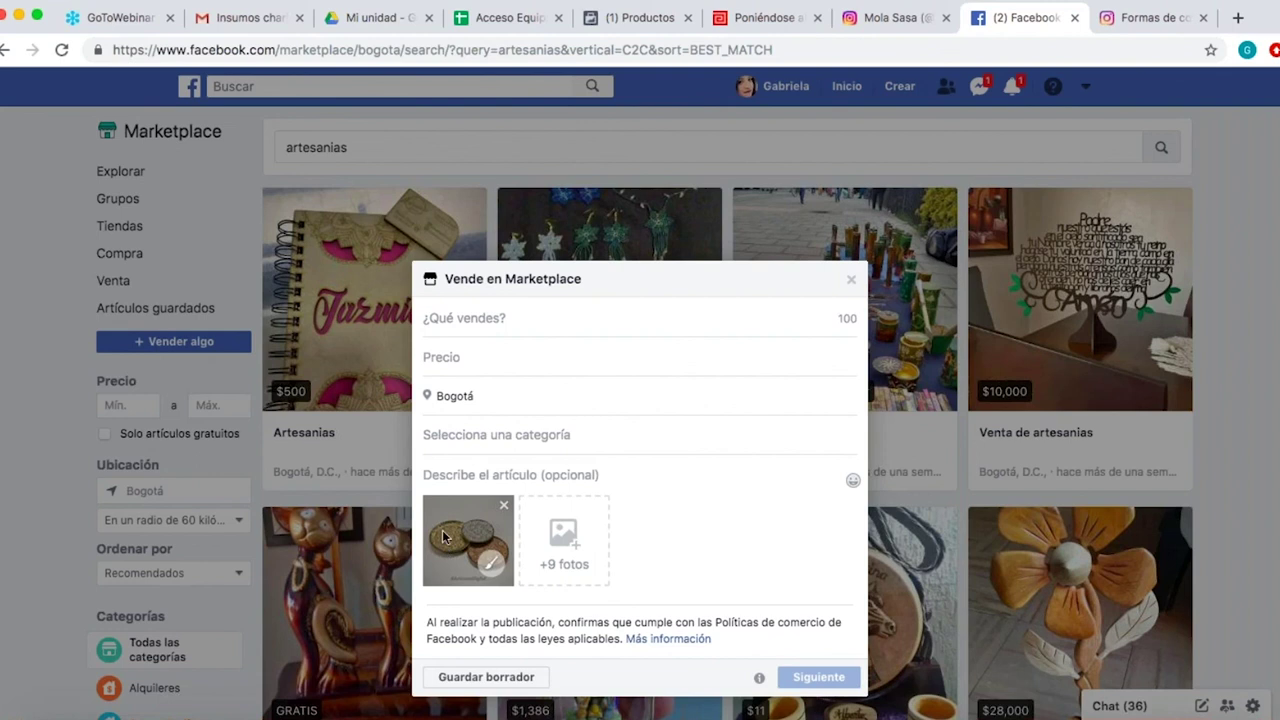
Title the listing "artesanía, platos de mopa mopa.".
click(465, 318)
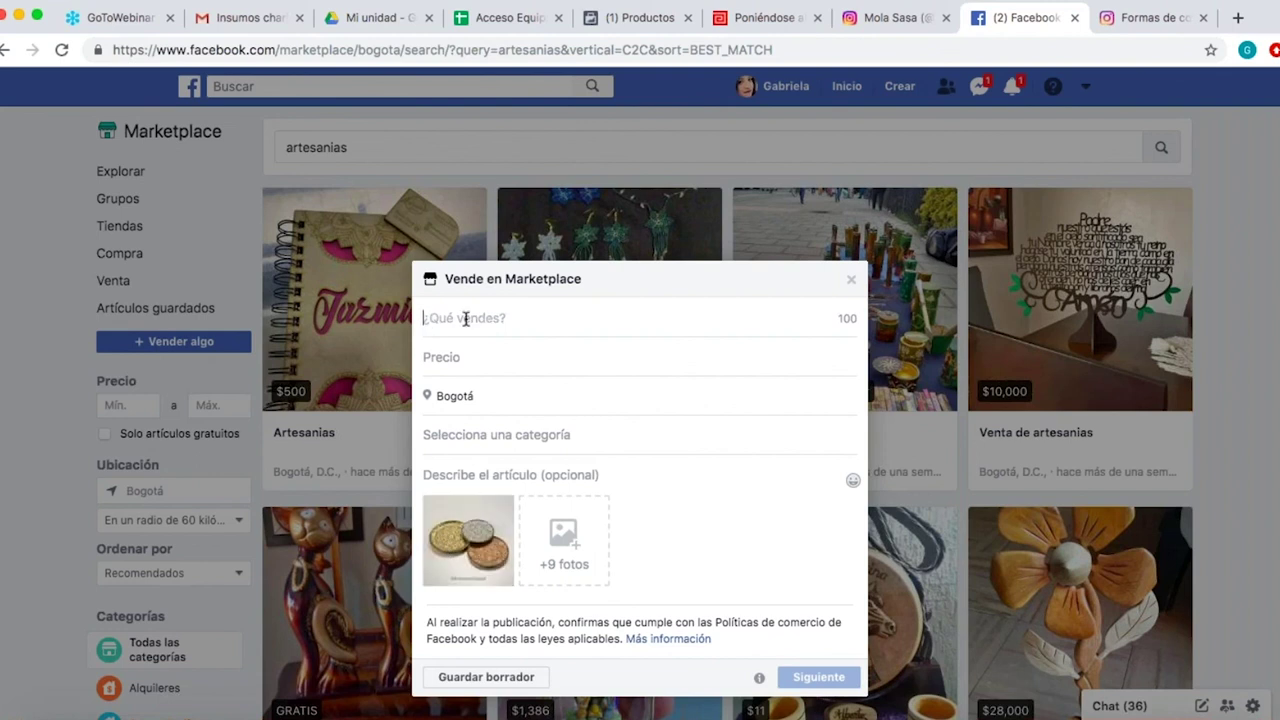
text(Paj)
key(BackSpace)
key(BackSpace)
key(BackSpace)
text(artesania, plato)
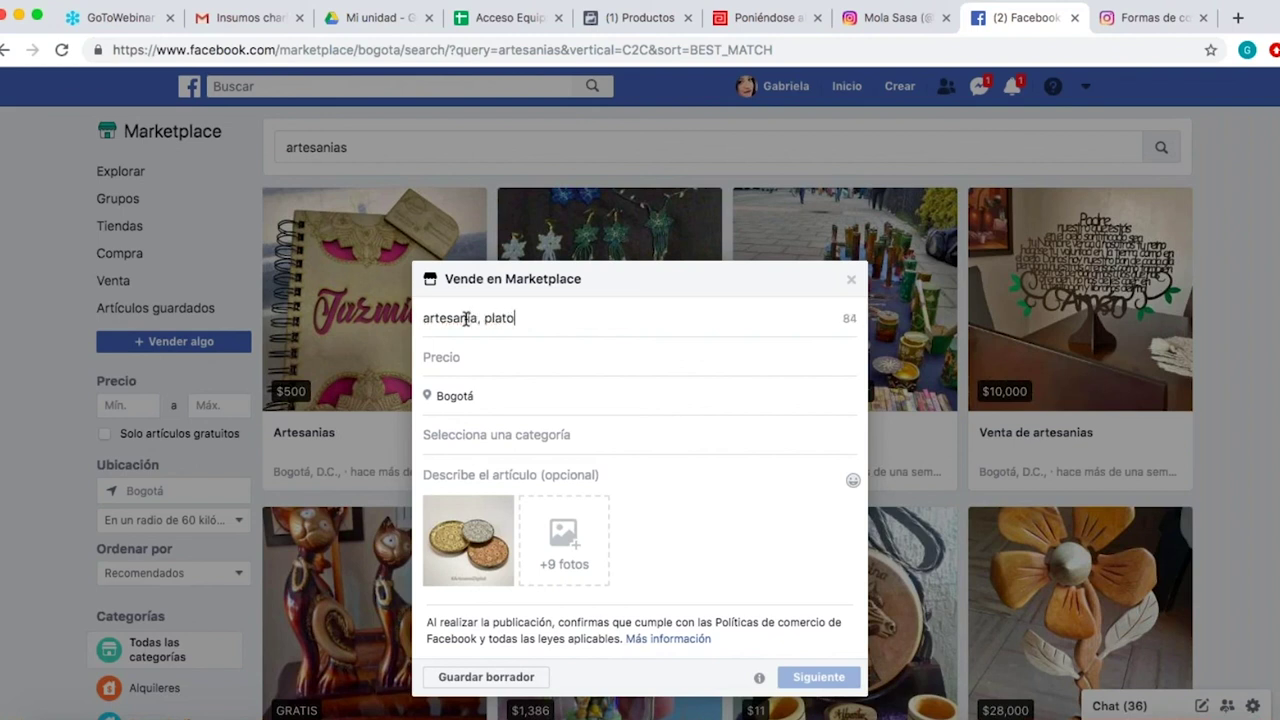
text(s de mopa mop)
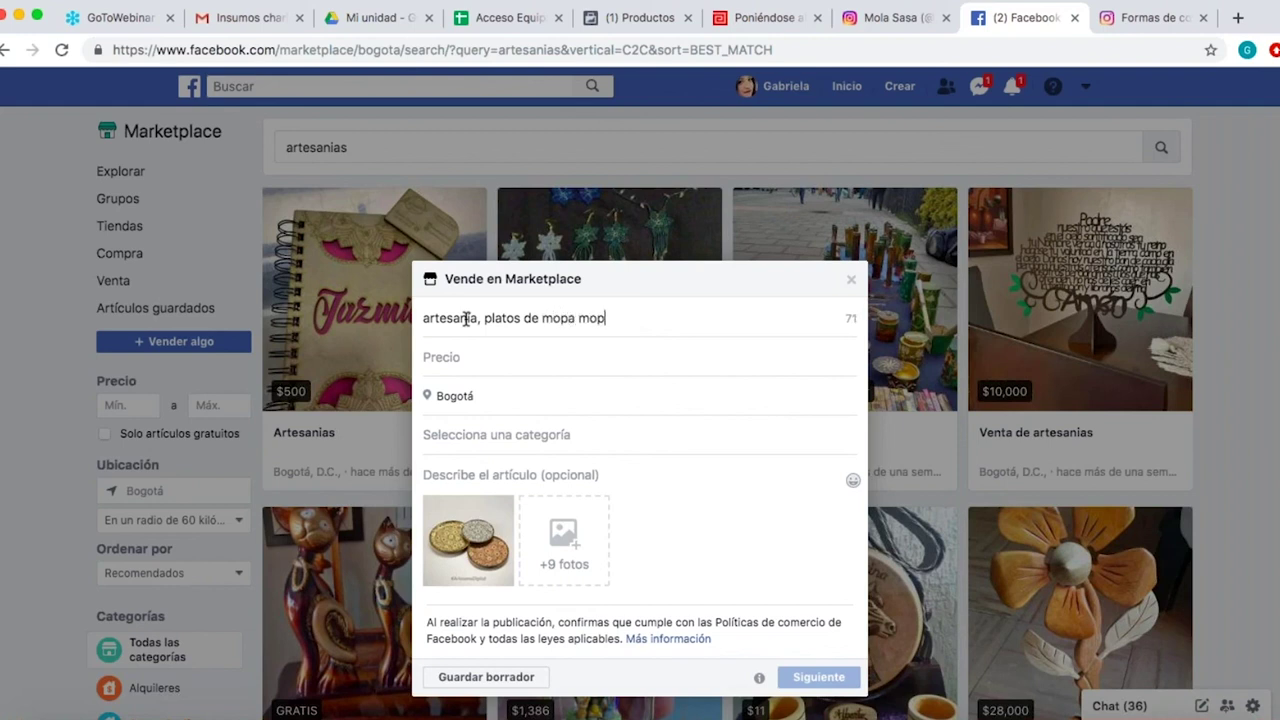
text(a,)
key(BackSpace)
key(BackSpace)
text(.)
Set the listing's price to $1 and choose Arte y manualidades as its category after looking through the available categories.
click(442, 371)
text(1)
click(523, 436)
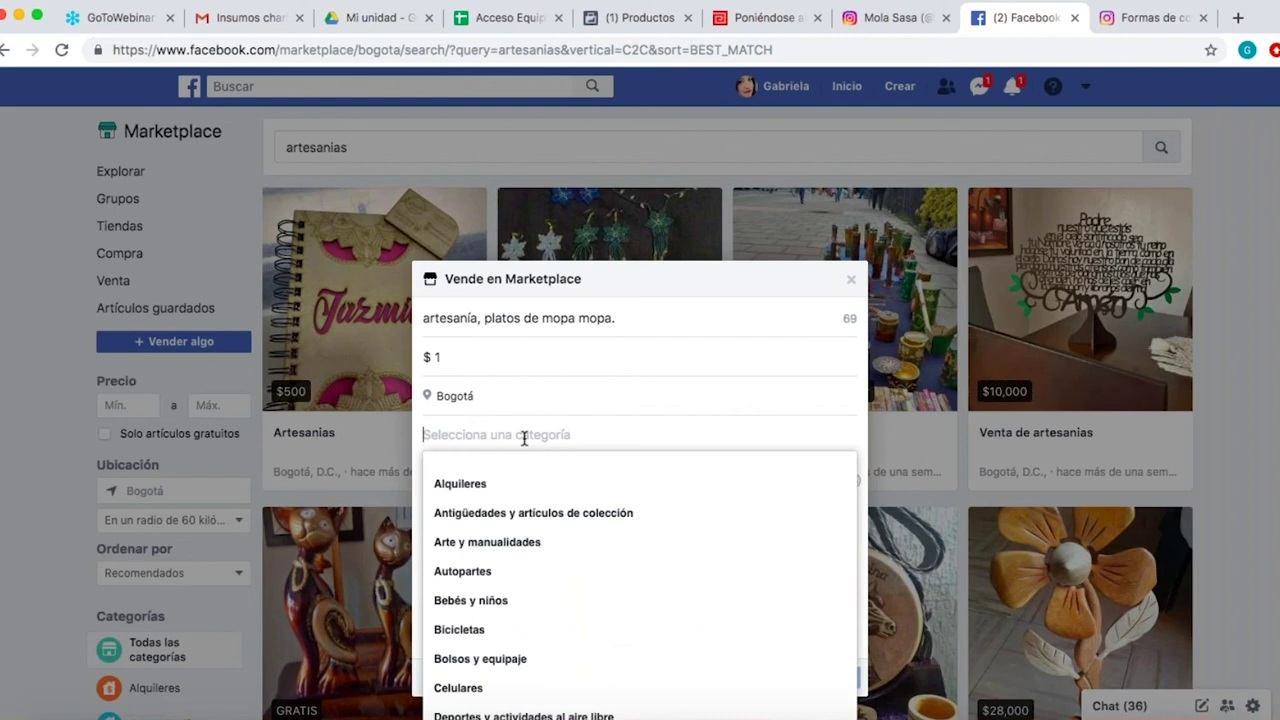
key(Down)
key(Down)
key(Down)
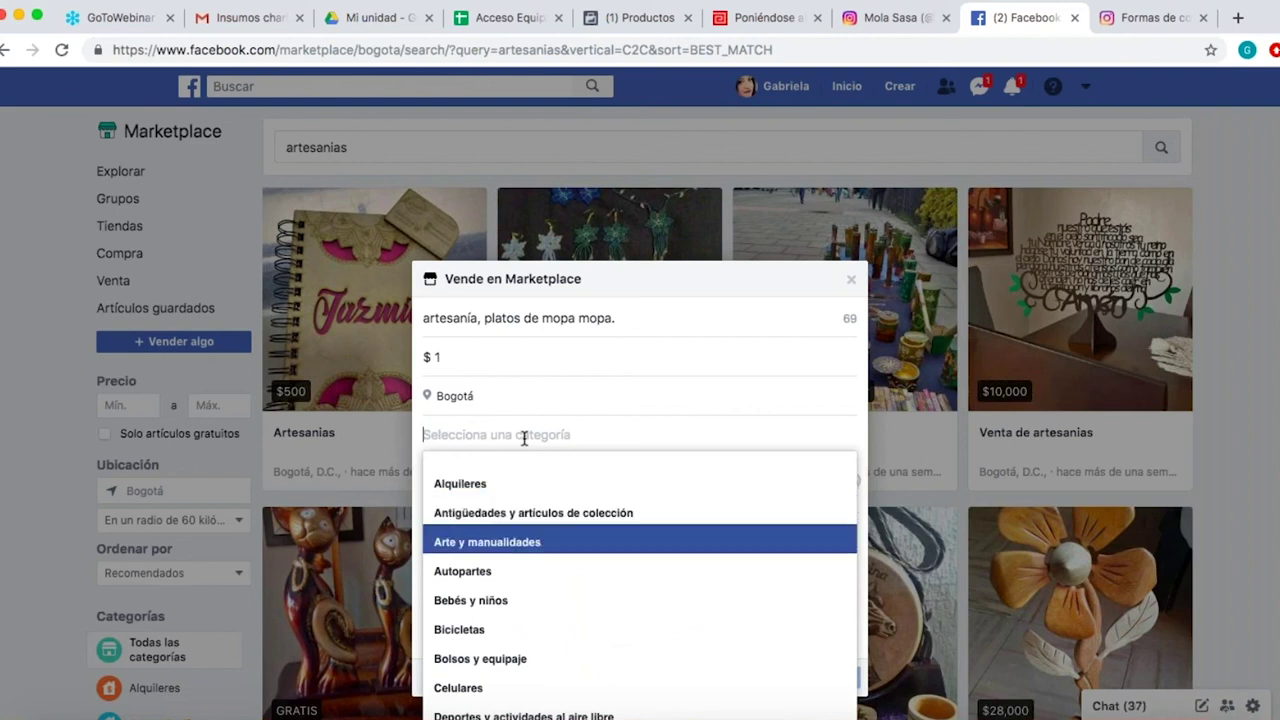
key(Up)
key(Down)
key(Down)
key(Down)
key(Down)
key(Down)
key(Down)
key(Down)
key(Down)
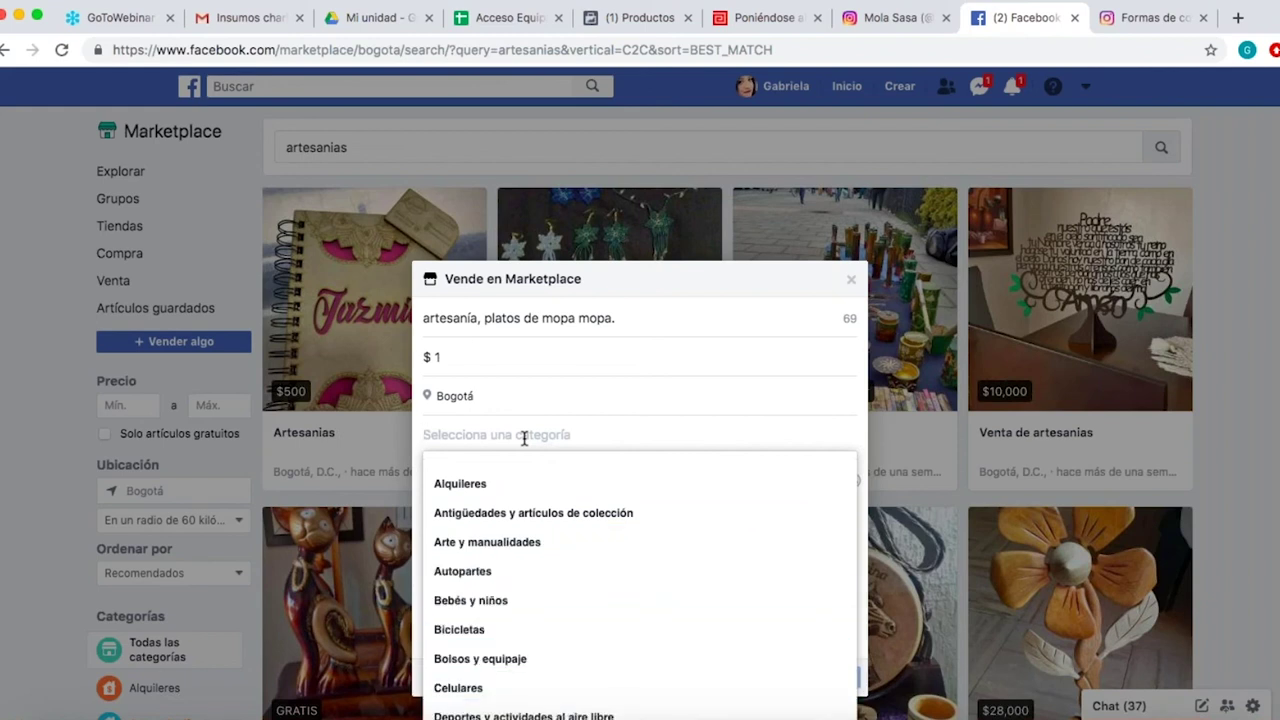
key(Up)
key(Up)
key(Up)
key(Up)
key(Up)
key(Down)
key(Down)
key(Down)
key(Down)
key(Down)
key(Down)
key(Down)
key(Down)
key(Down)
key(Up)
key(Up)
key(Up)
key(Up)
key(Up)
key(Up)
key(Up)
key(Up)
key(Up)
key(Up)
key(Up)
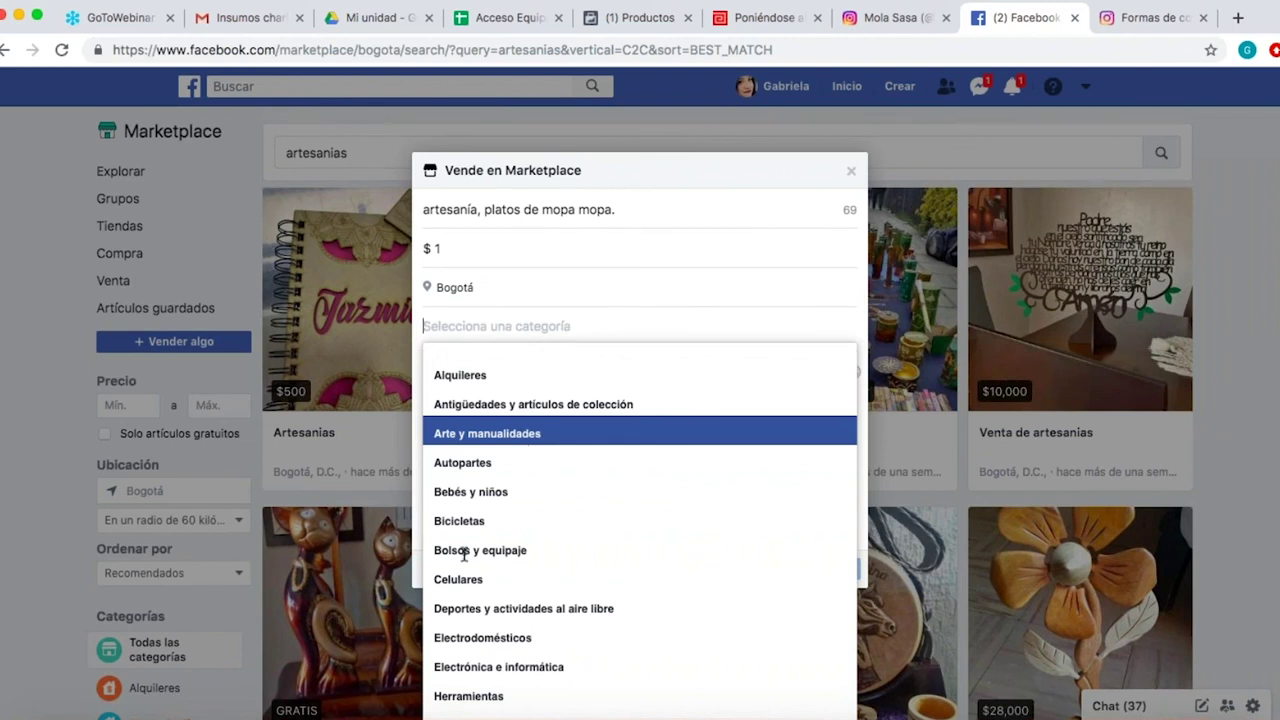
click(505, 433)
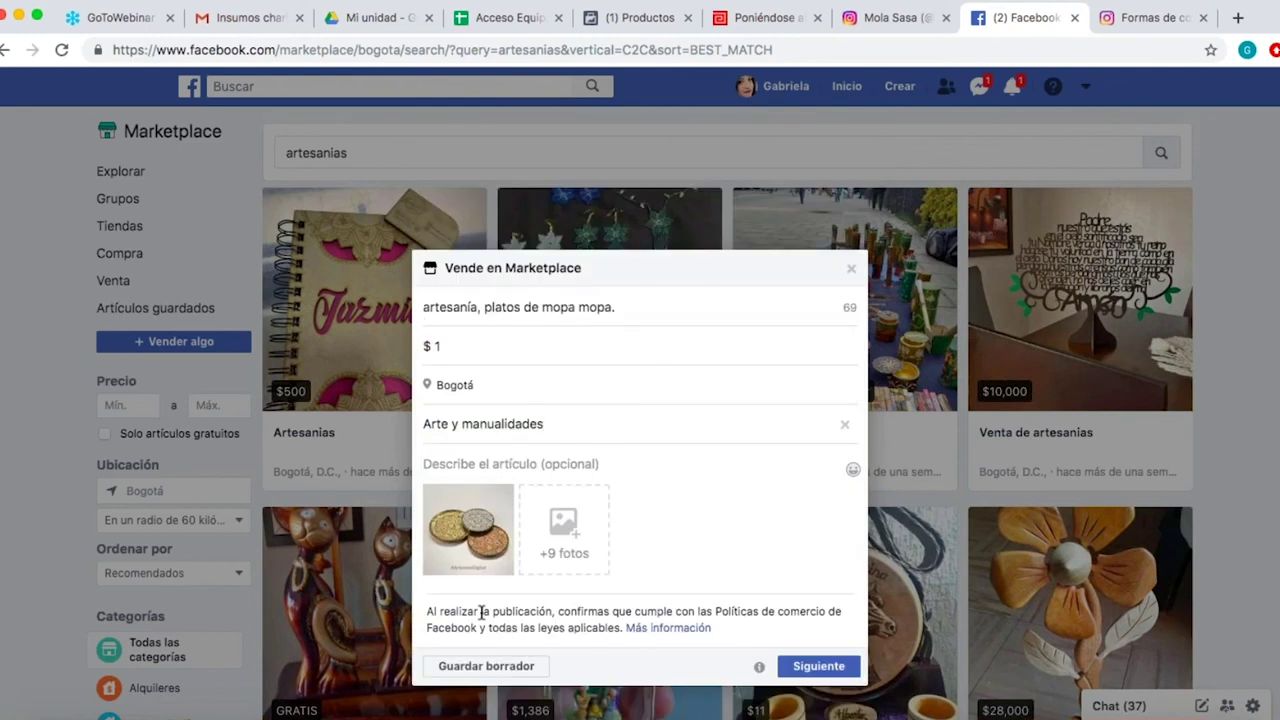
Proceed to the listing's recipient selection, go back without publishing and discard the listing.
mouse_move(490, 552)
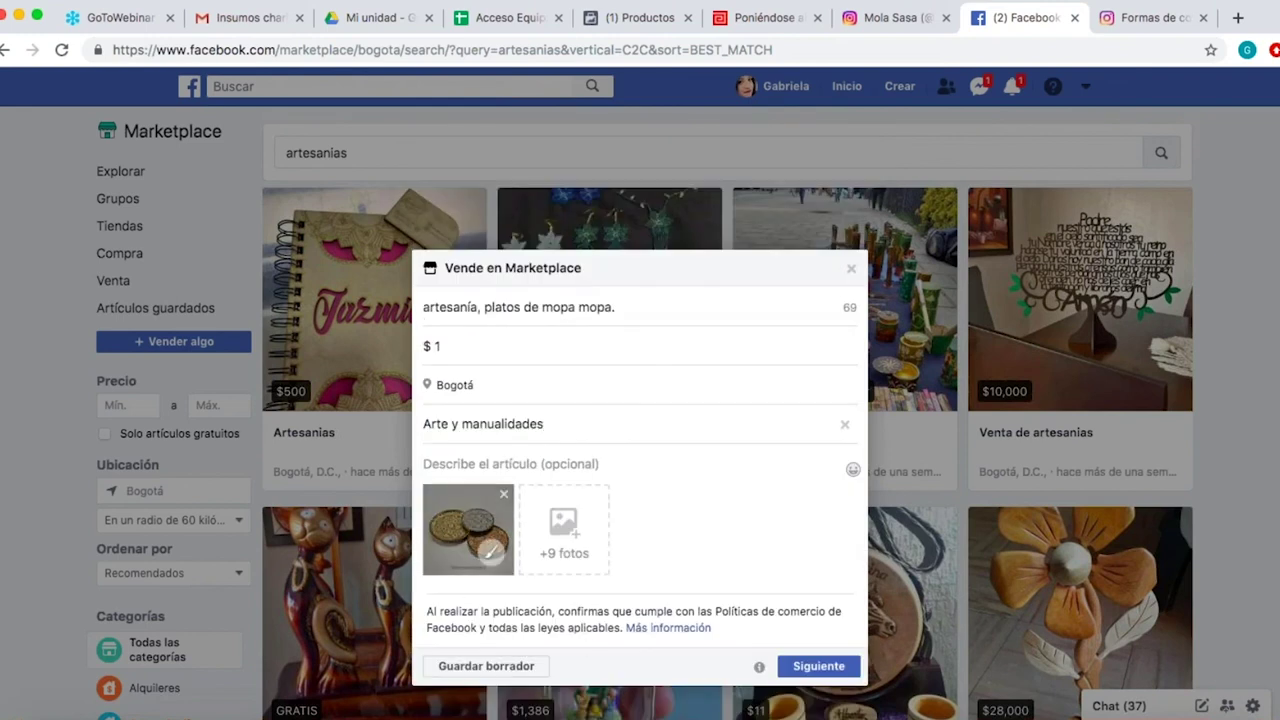
click(813, 666)
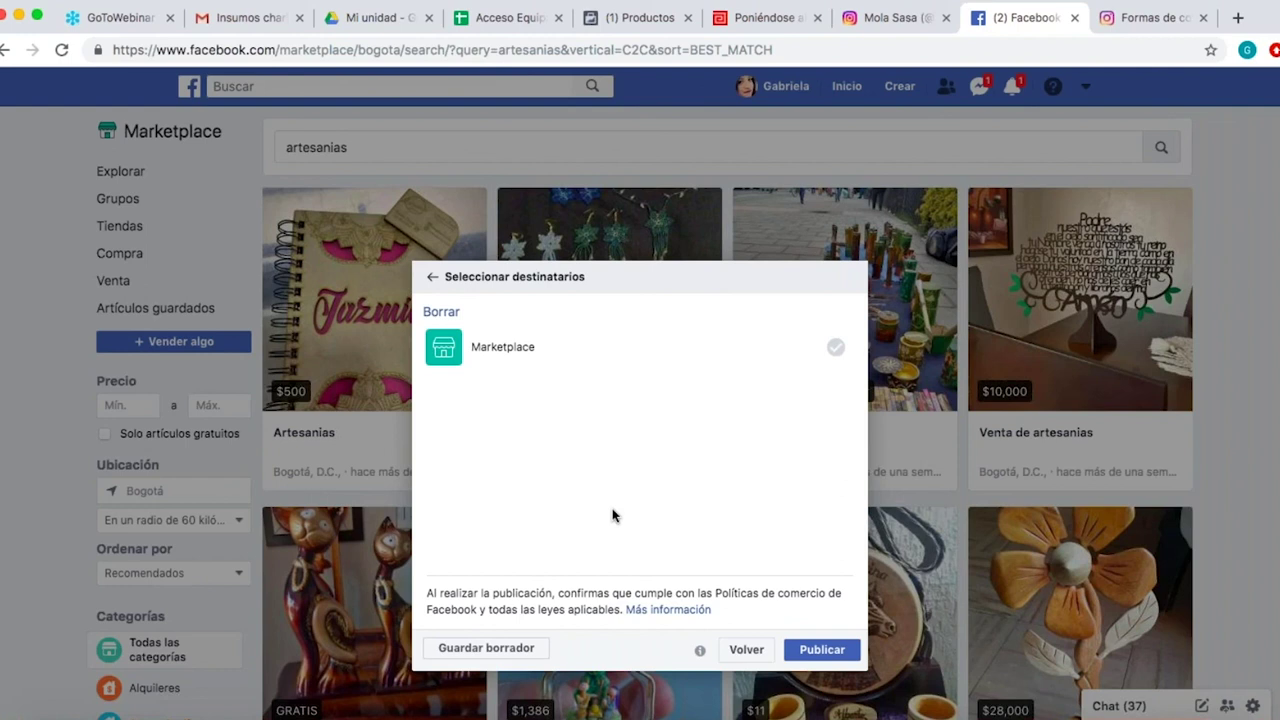
click(740, 650)
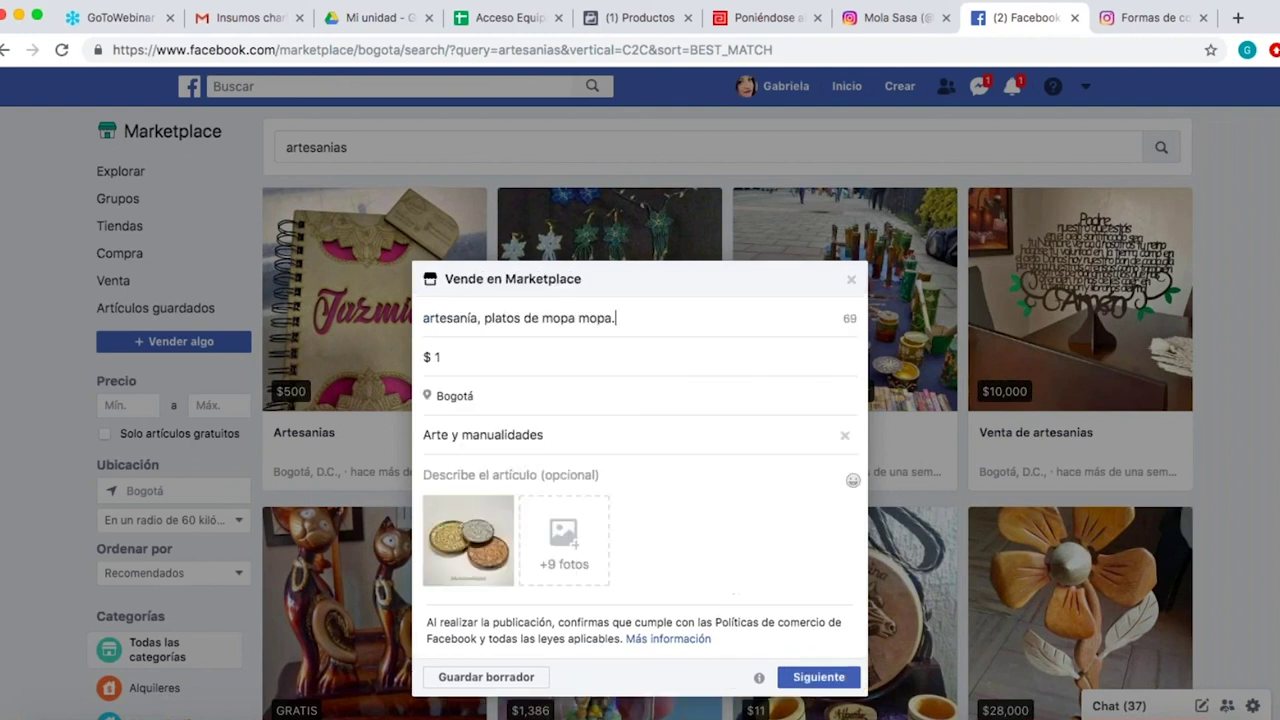
click(851, 284)
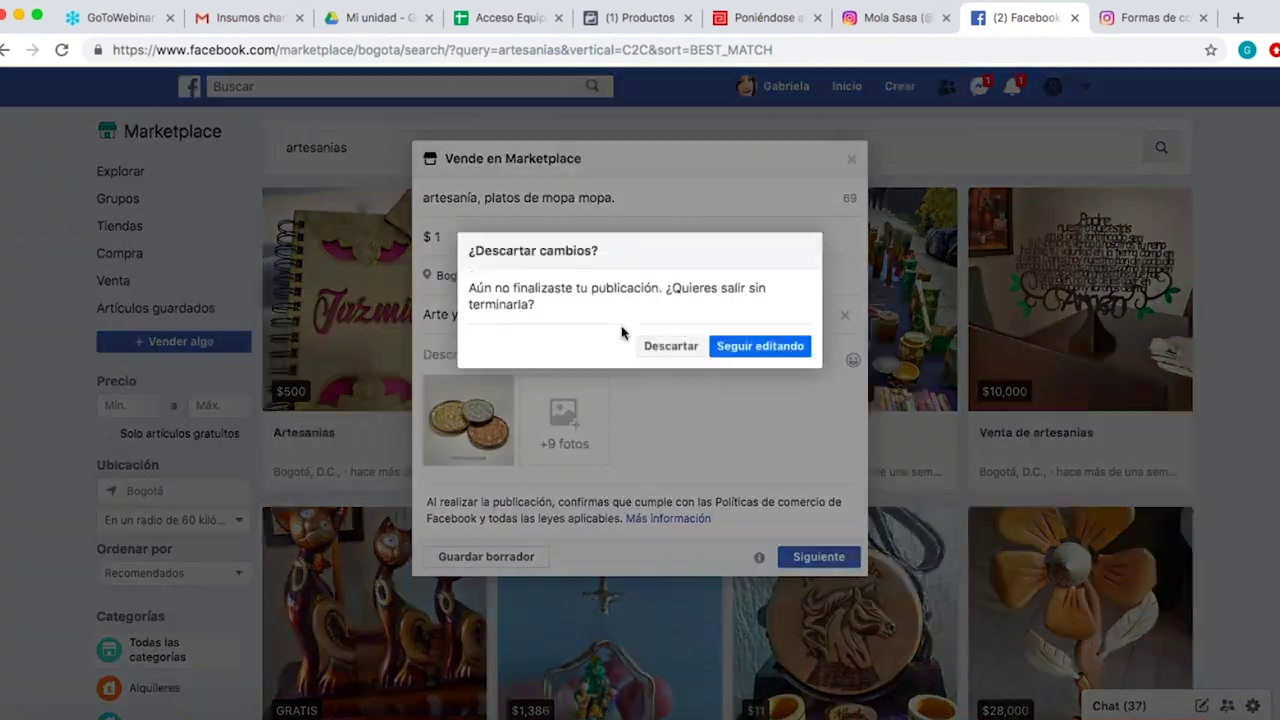
click(670, 346)
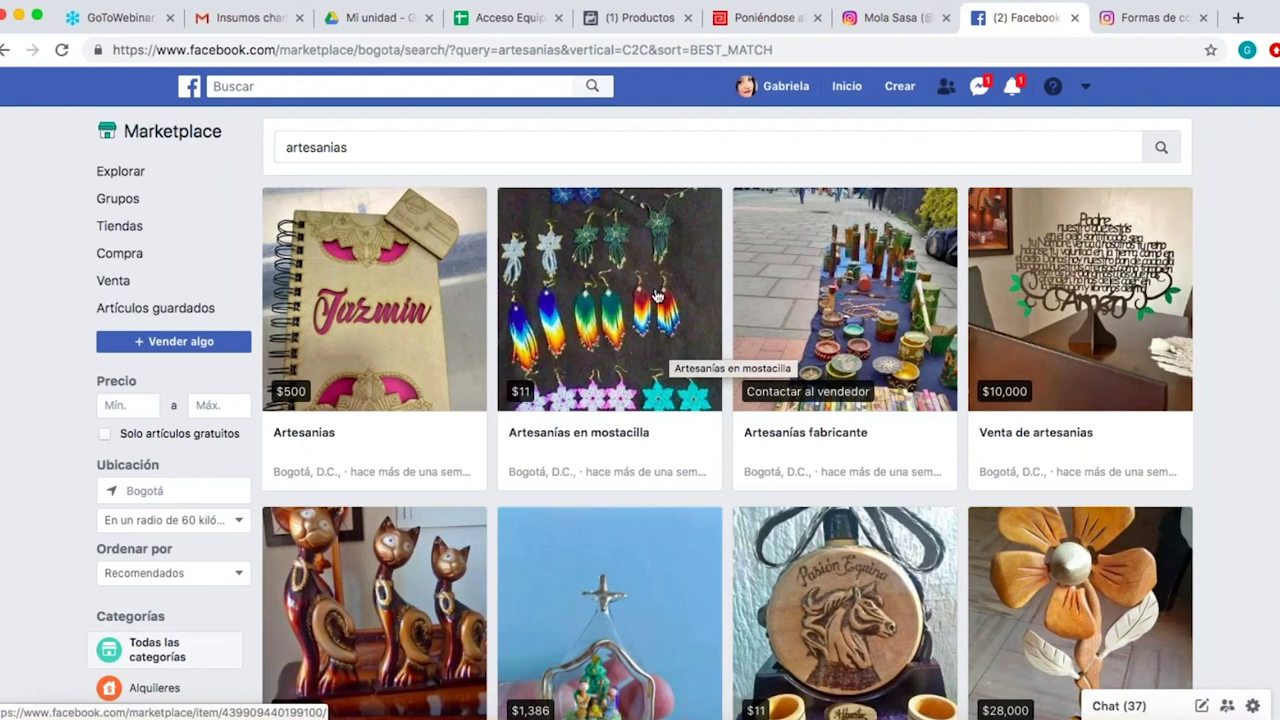
Open the Juan El Artesano page, and switch to the artesaniasdecolombia.tv article to view its Creator Studio de Facebook section.
click(1085, 86)
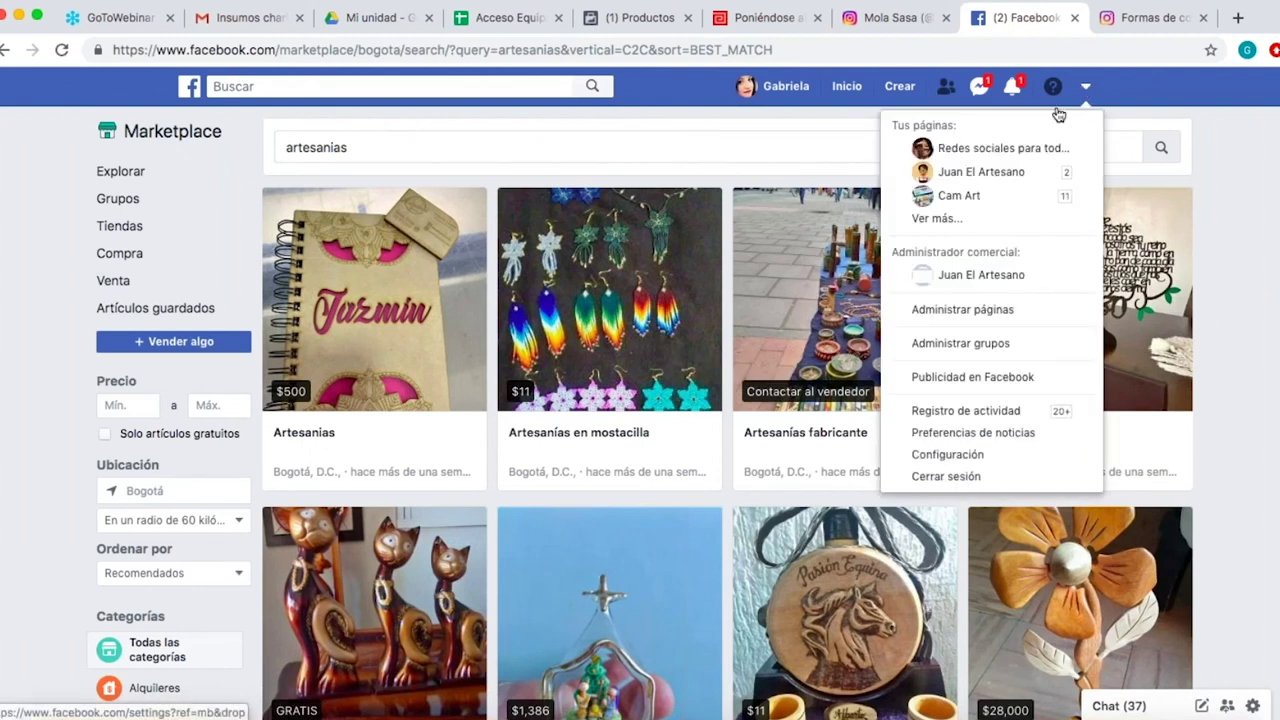
click(982, 173)
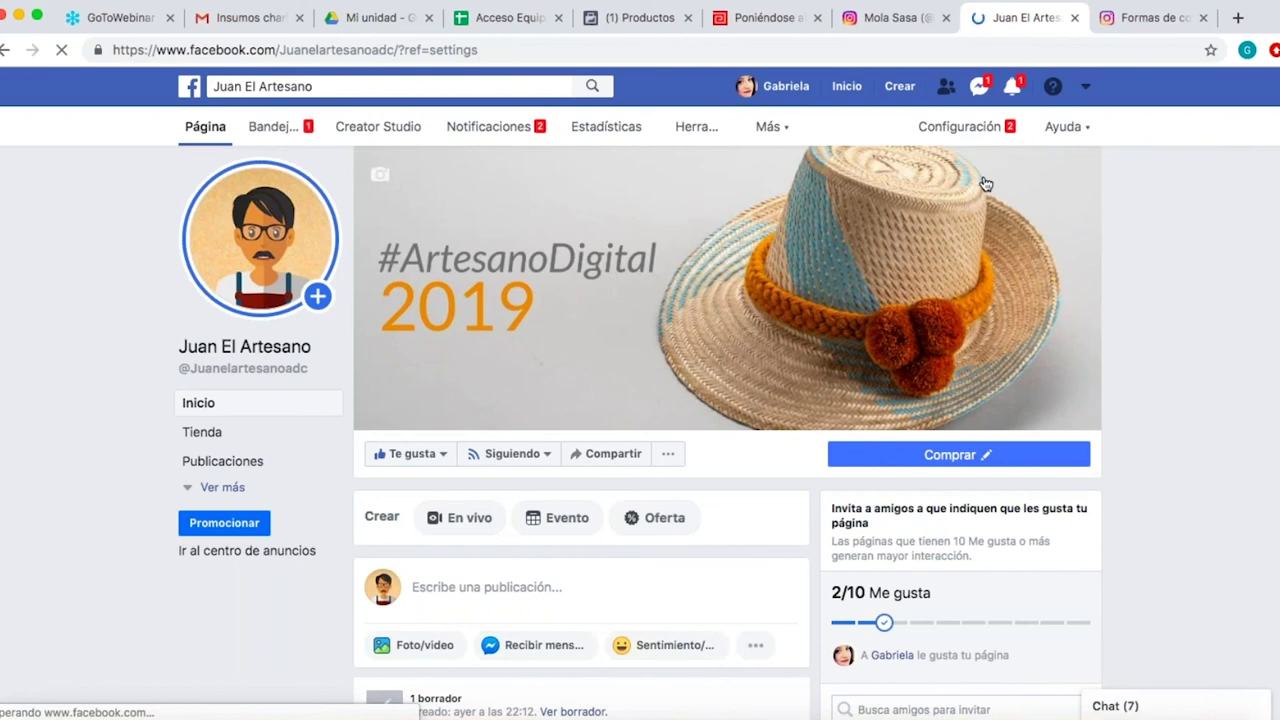
key(ctrl+shift+Tab)
key(ctrl+shift+Tab)
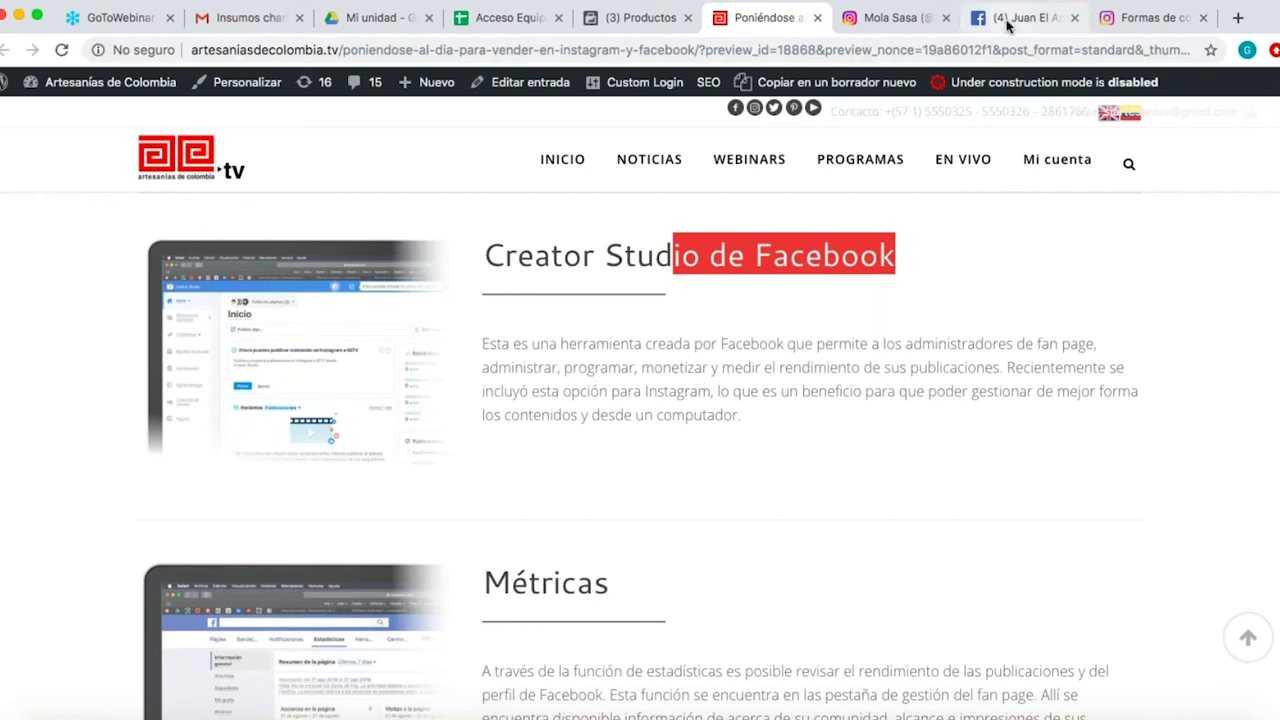
Return to the Juan El Artesano page, open its Creator Studio and view the options for creating a publication.
click(1022, 17)
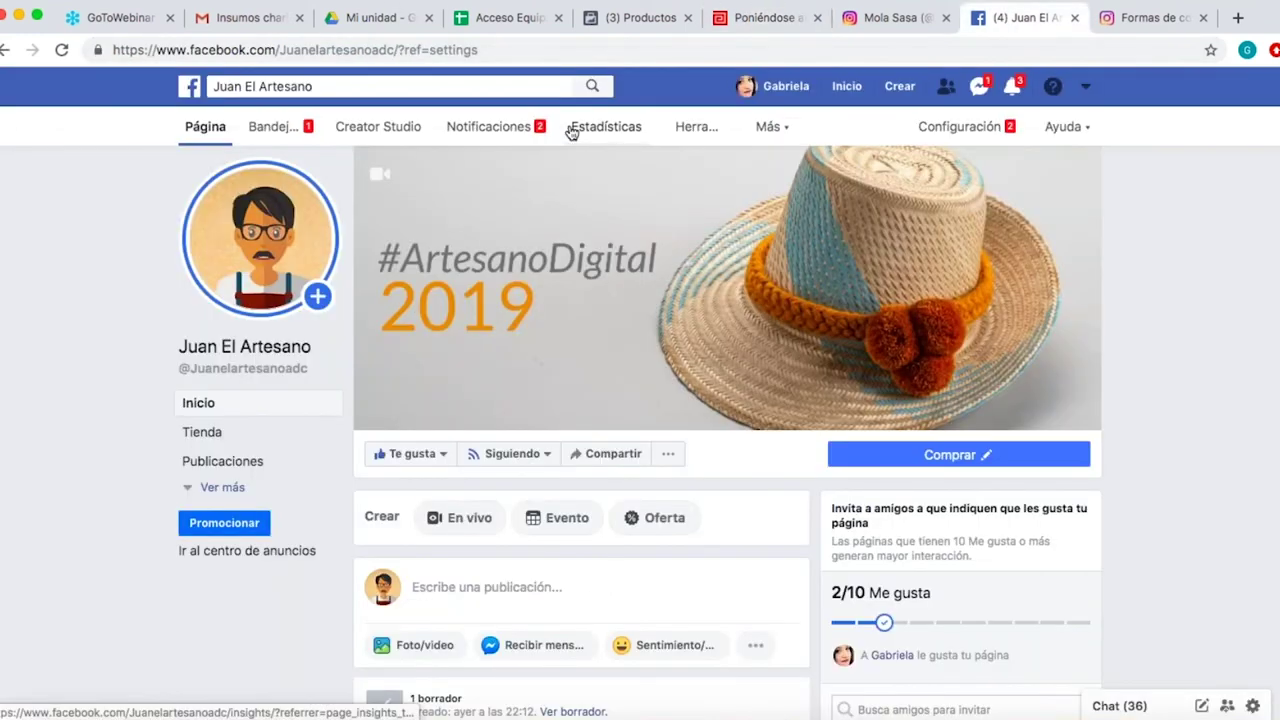
click(350, 132)
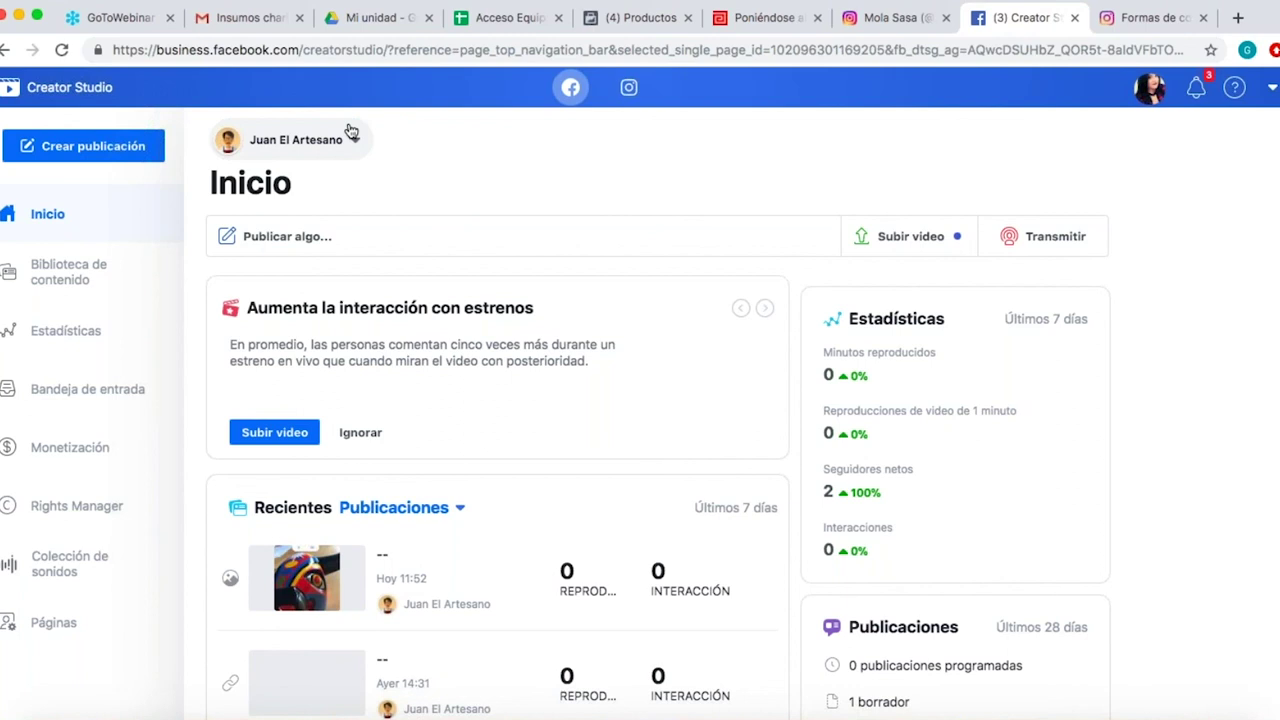
click(37, 150)
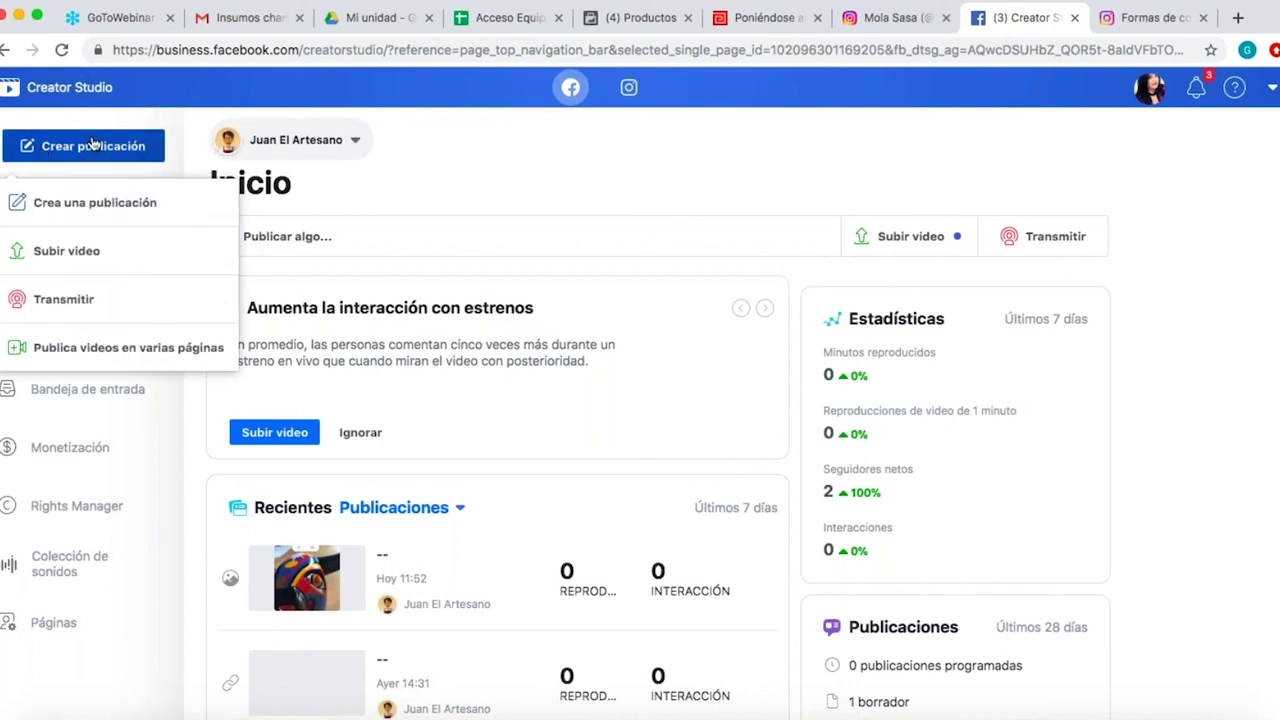
click(447, 148)
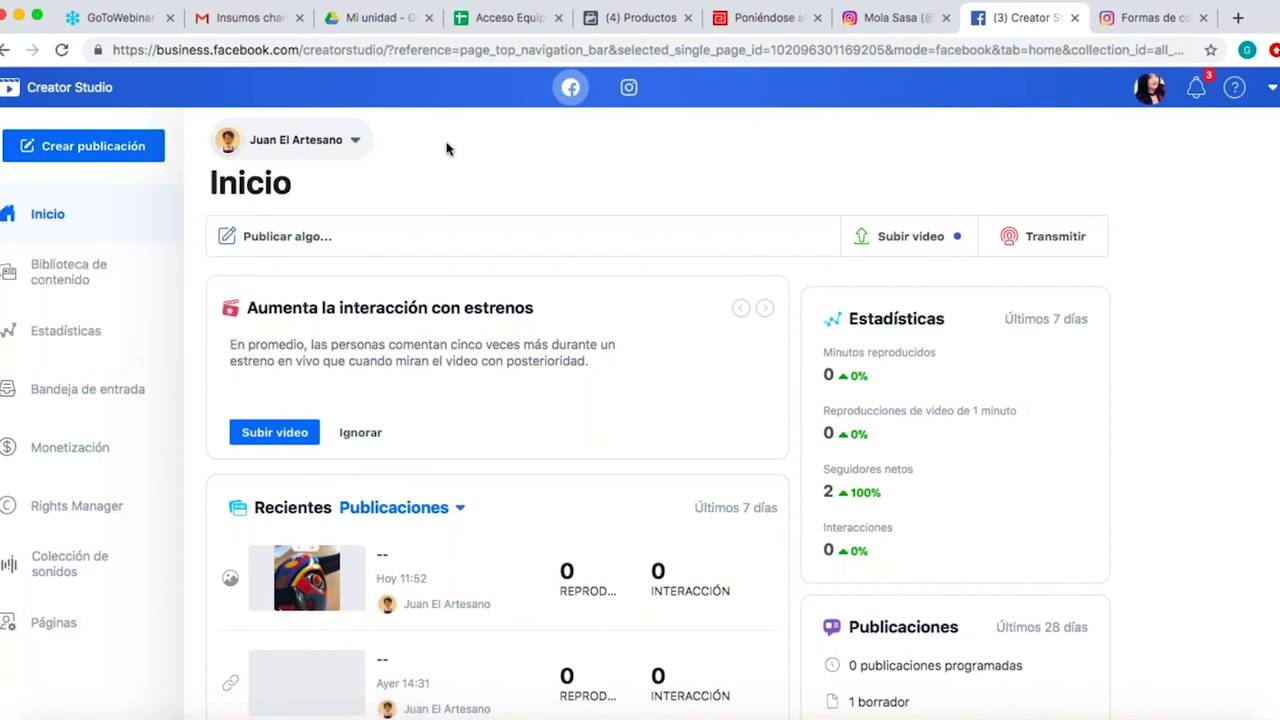
Look through the Creator Studio home overview, including the recent publications, Estadísticas and Publicaciones summaries.
scroll(447, 148, down, 3)
scroll(447, 148, up, 2)
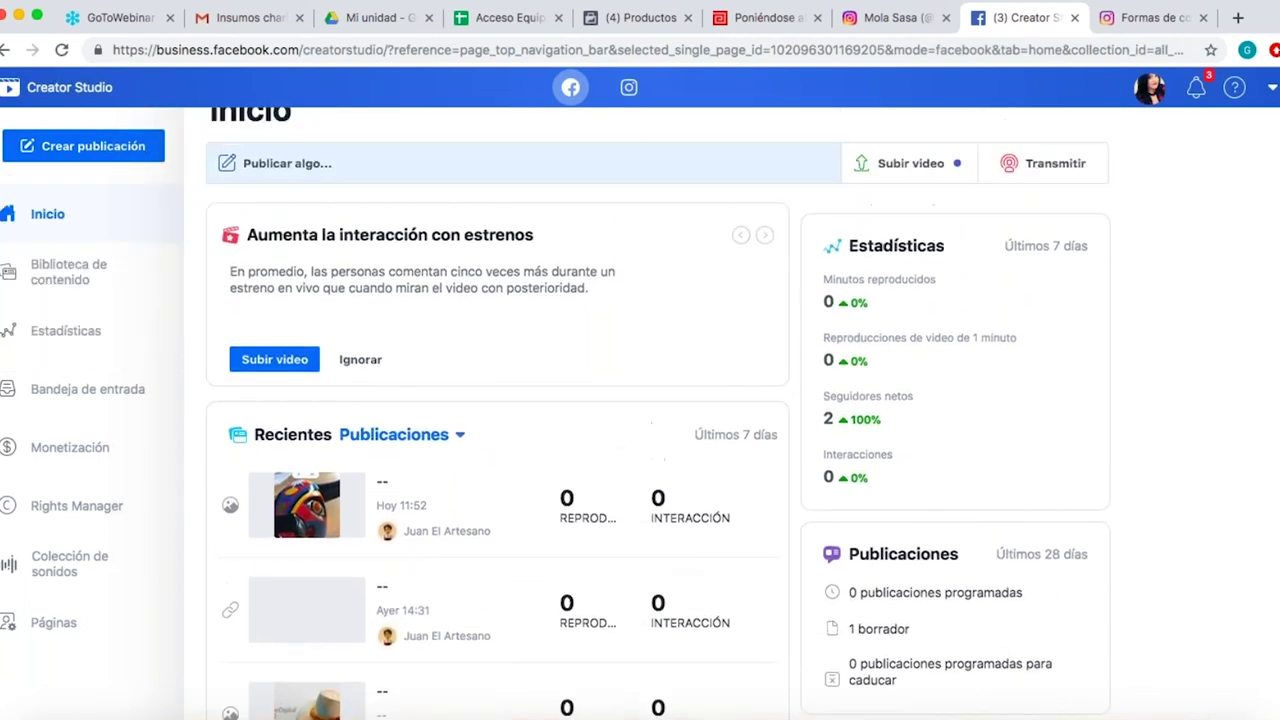
scroll(447, 160, down, 3)
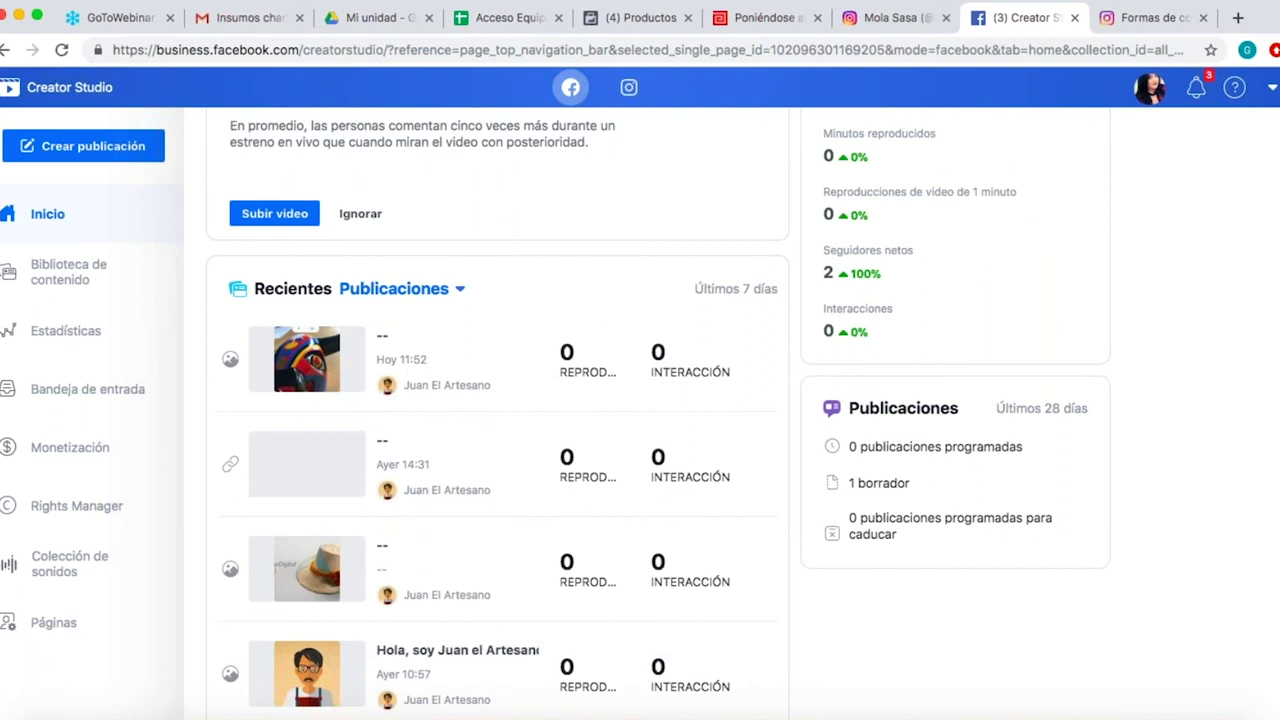
scroll(447, 170, down, 6)
scroll(447, 170, up, 6)
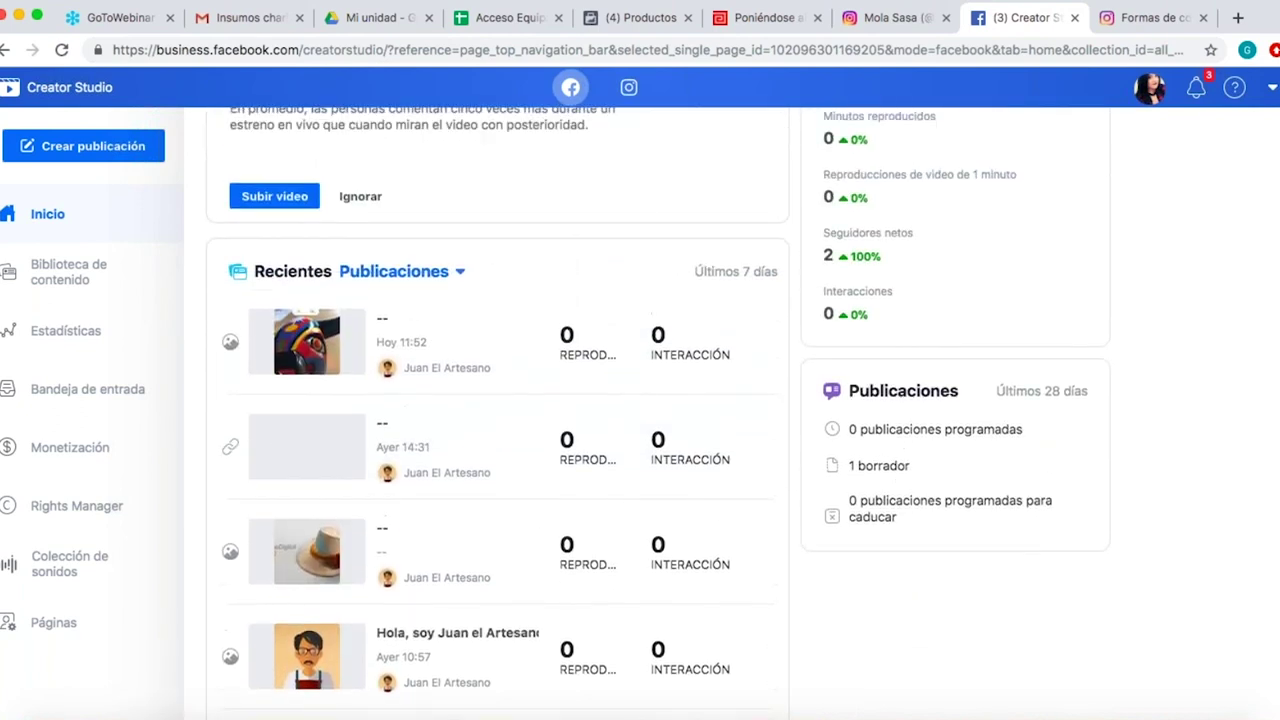
scroll(659, 412, up, 5)
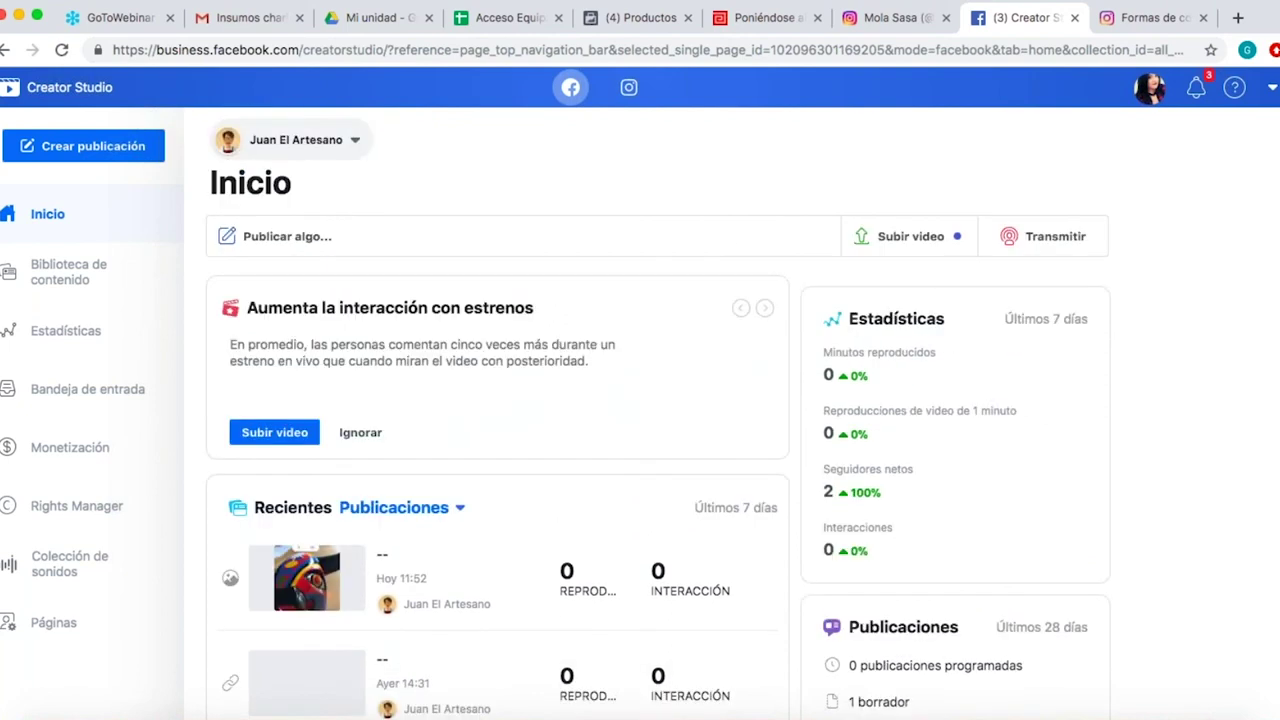
scroll(659, 413, down, 1)
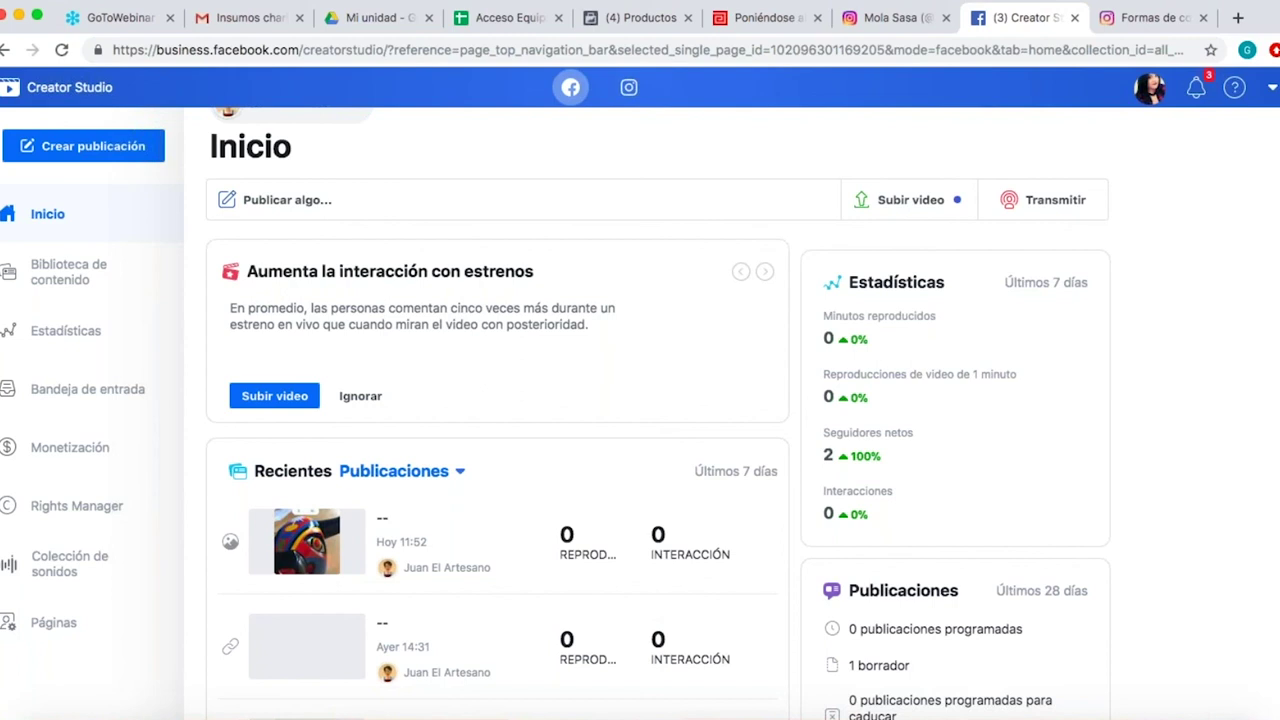
View the page's Bandeja de entrada, Estadísticas and Biblioteca de contenido sections in Creator Studio, and return to Inicio.
scroll(659, 413, down, 1)
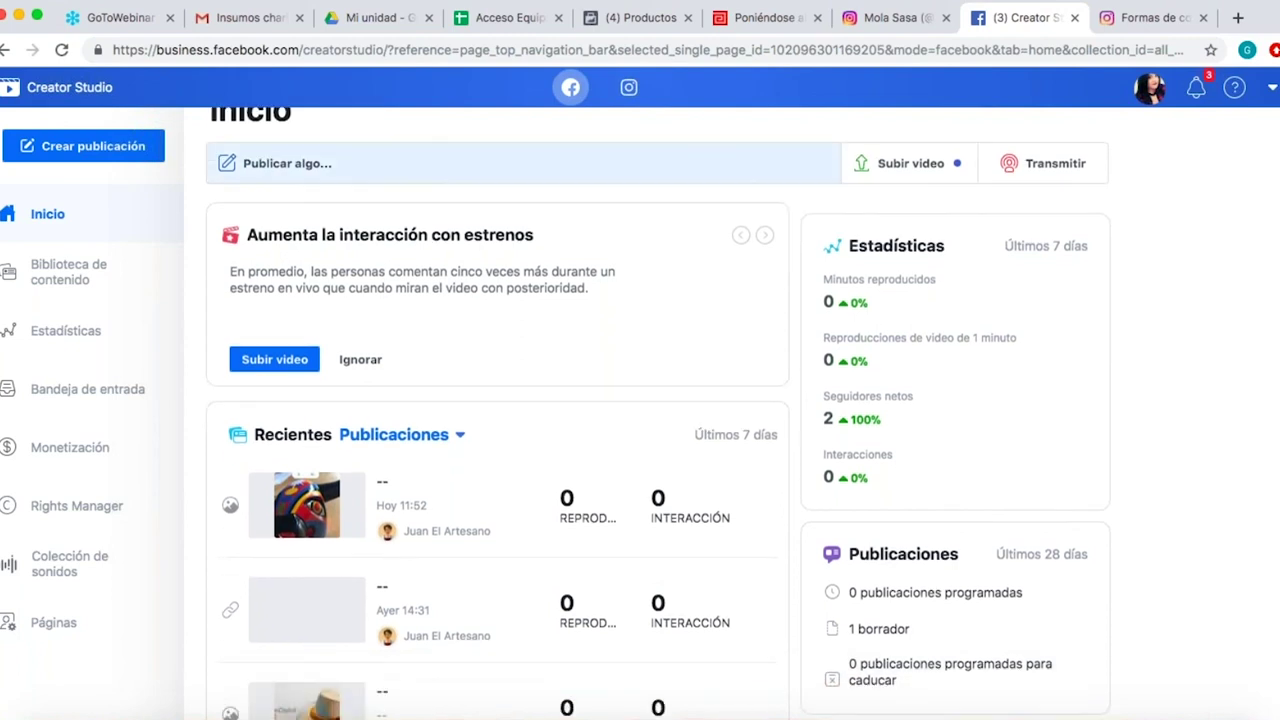
click(57, 395)
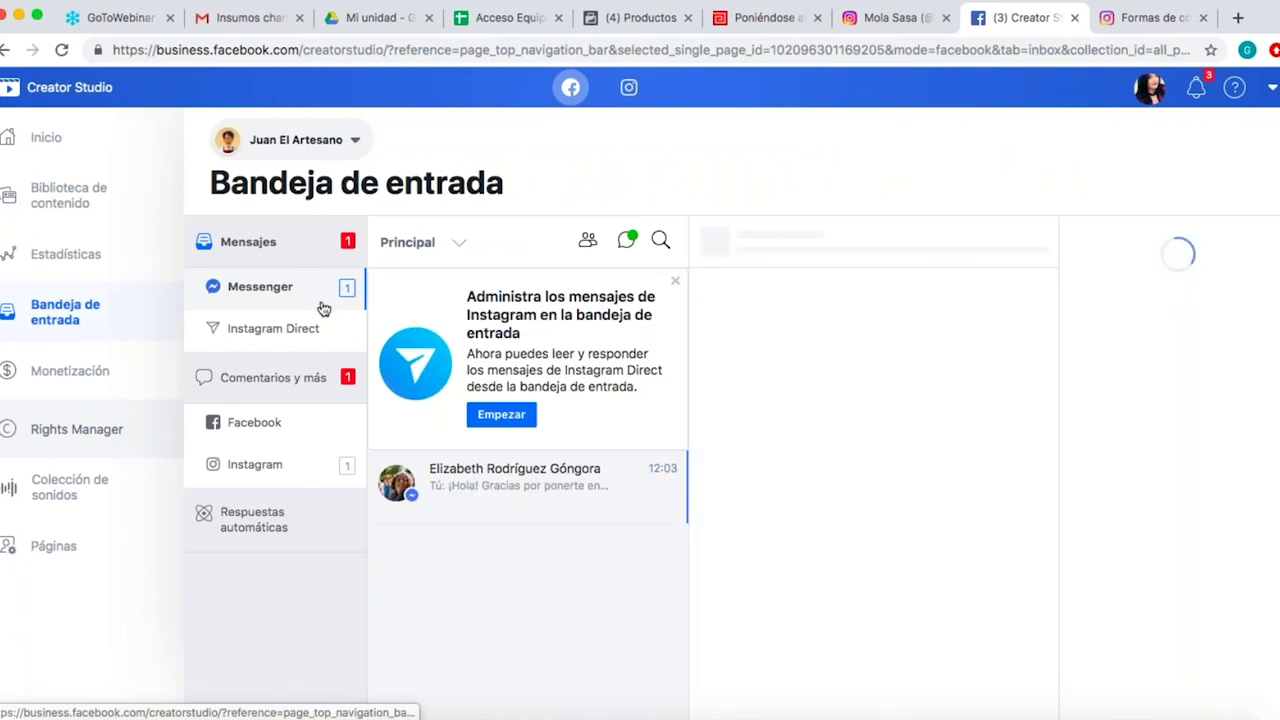
click(45, 268)
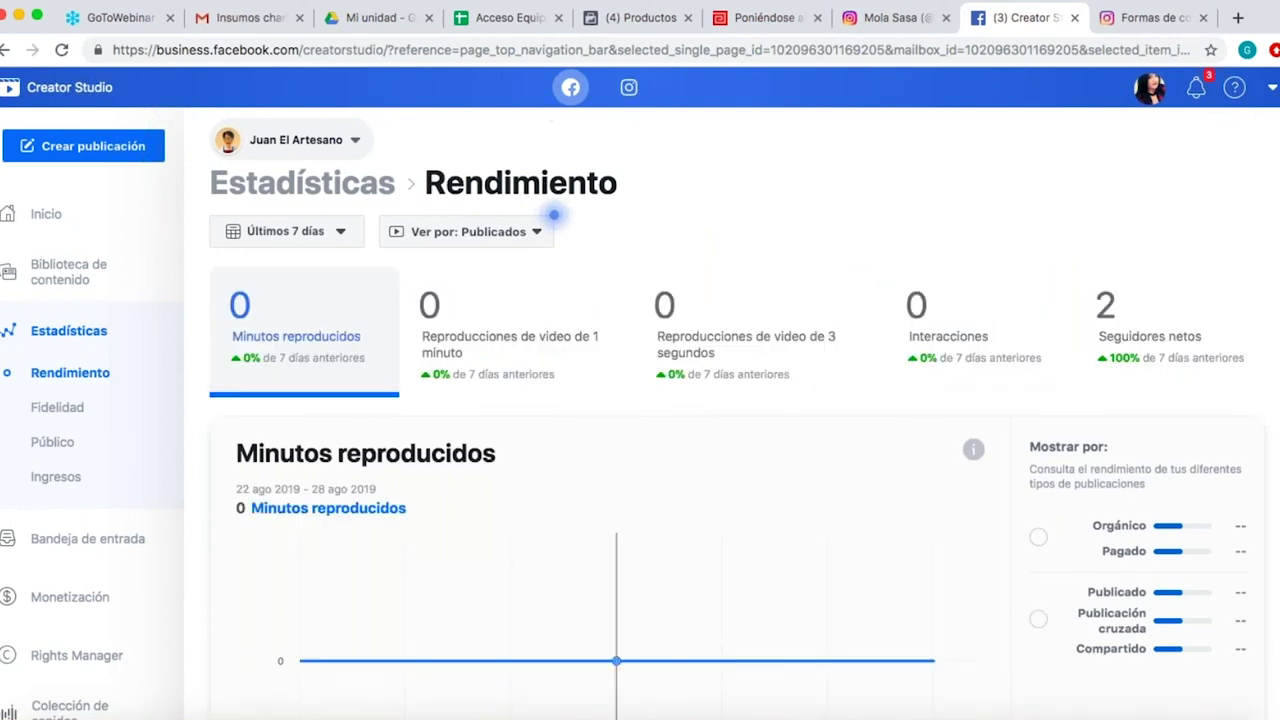
click(80, 280)
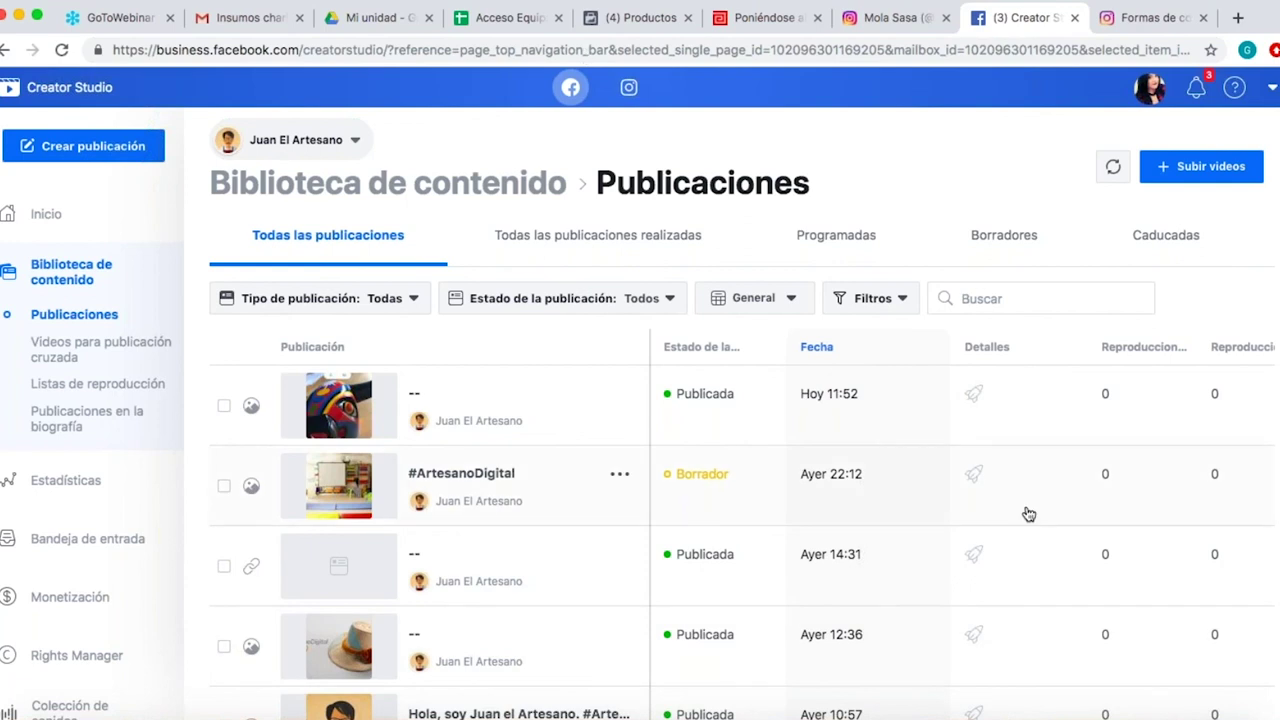
click(38, 216)
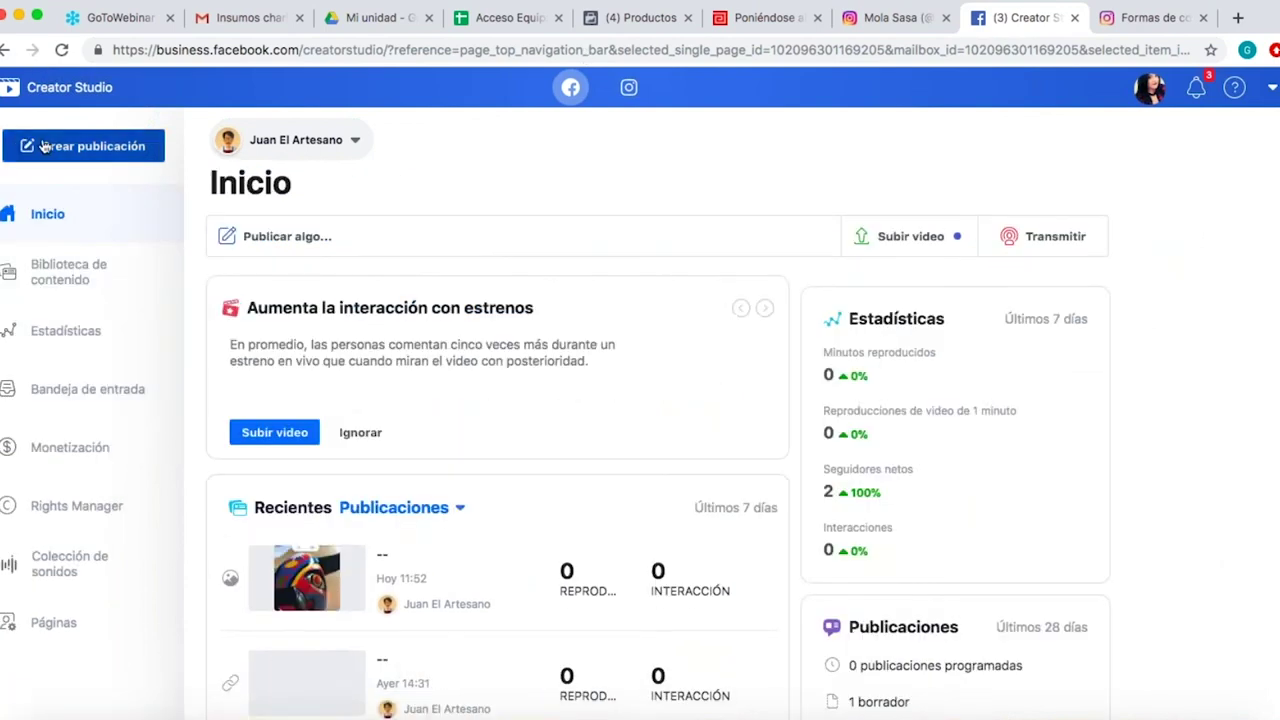
Start a Facebook publication, view its publishing options such as Programar, and discard it.
click(44, 147)
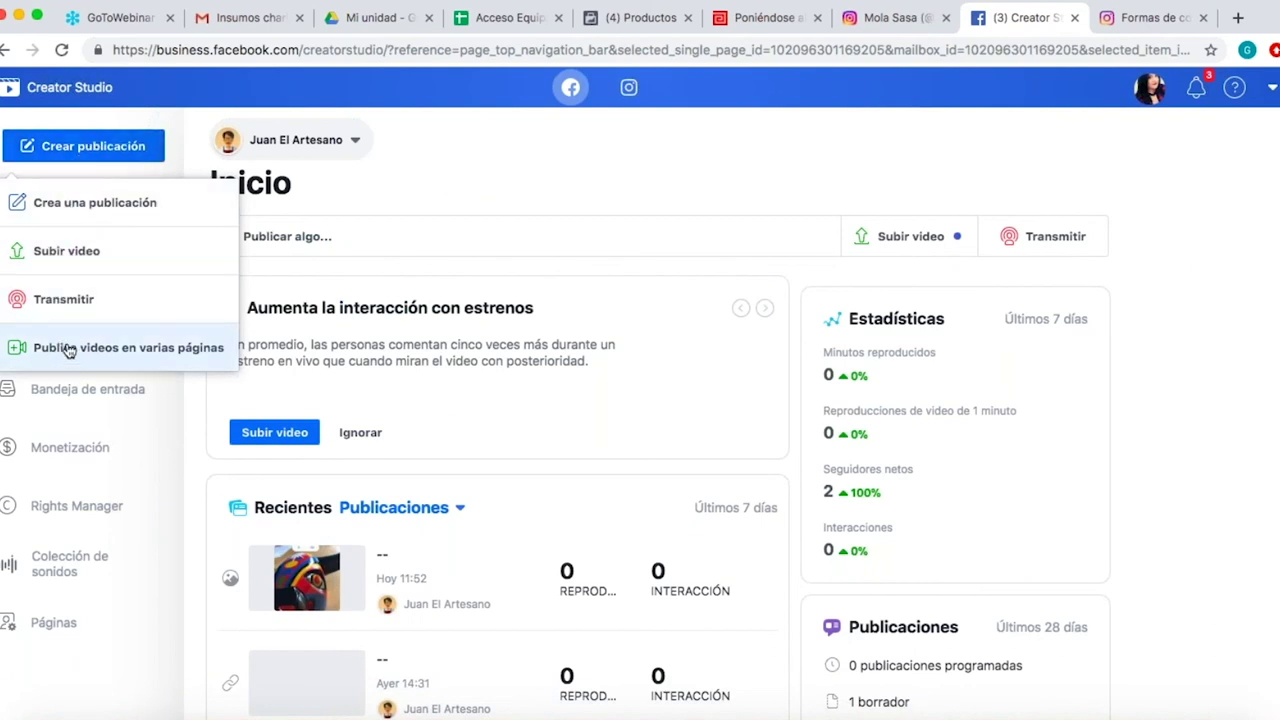
click(70, 204)
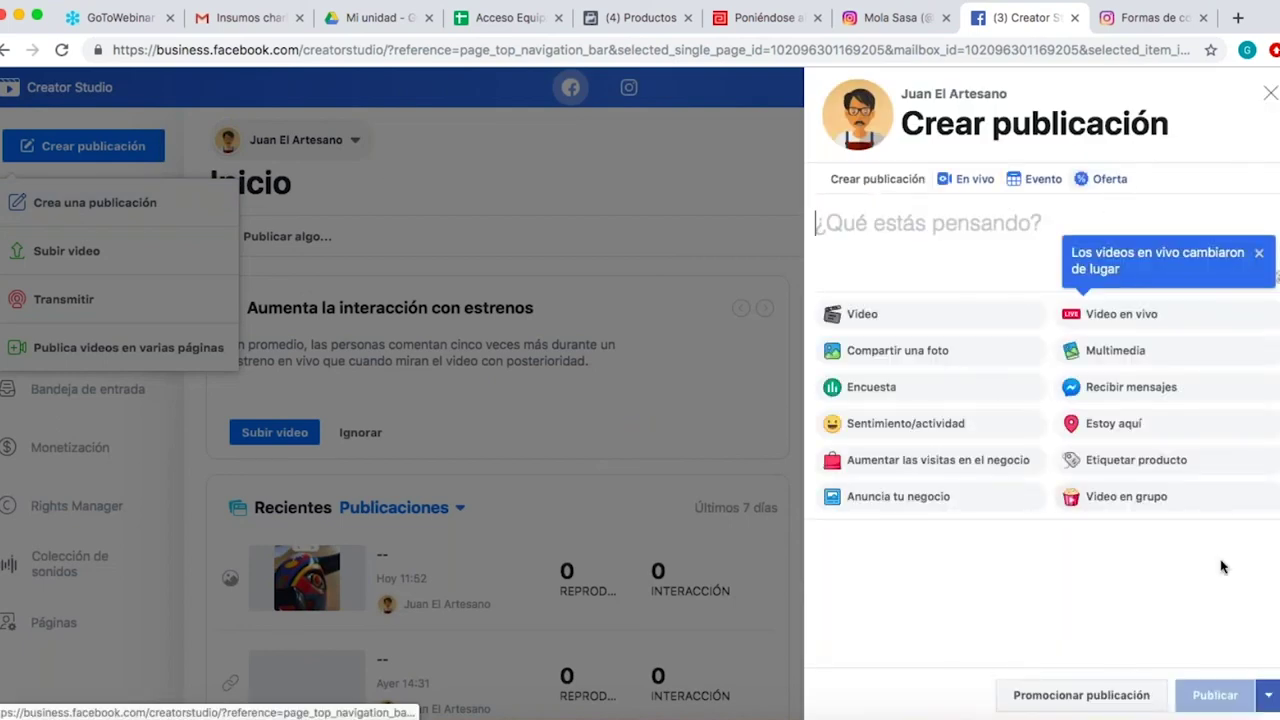
click(1268, 695)
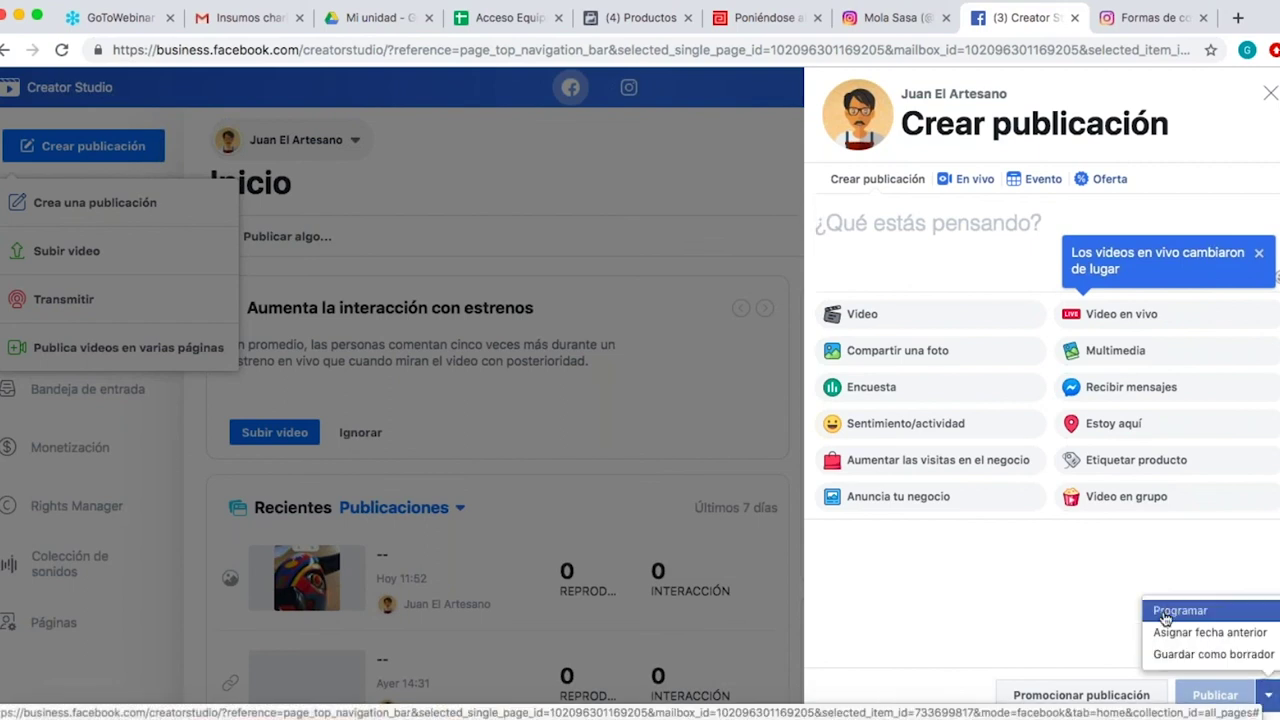
click(639, 179)
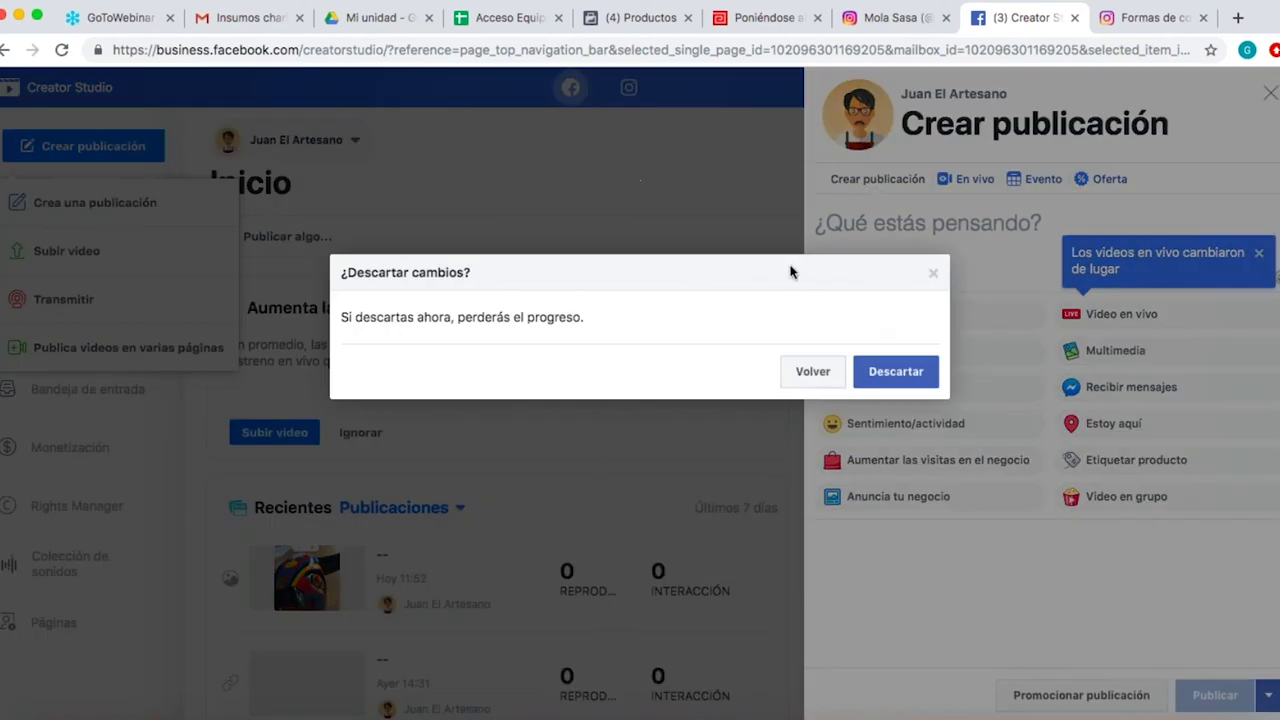
click(813, 373)
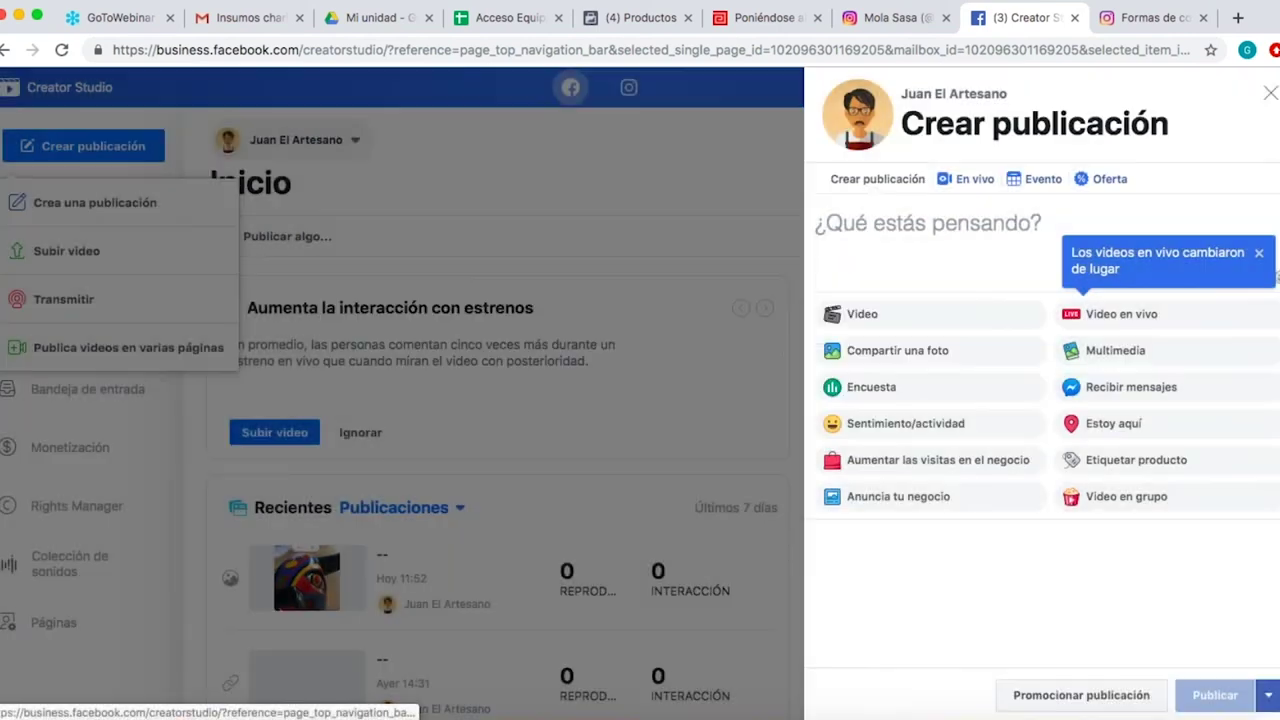
click(662, 186)
click(894, 370)
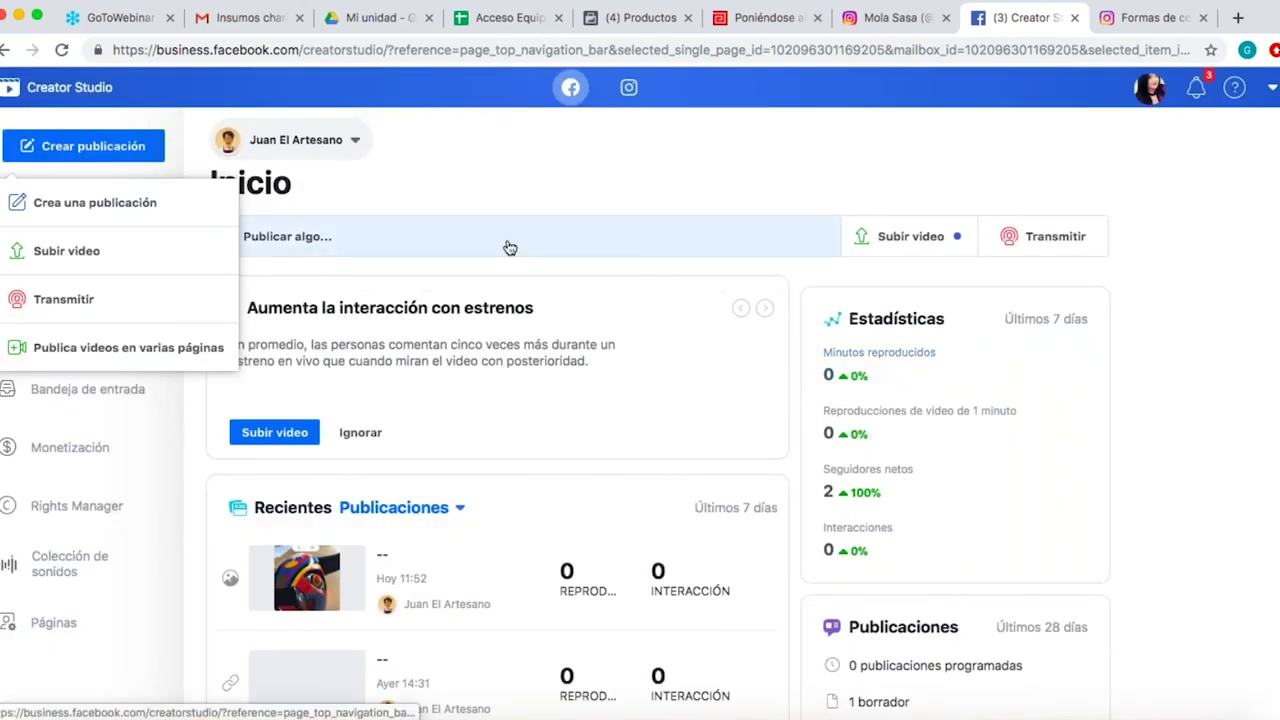
click(590, 158)
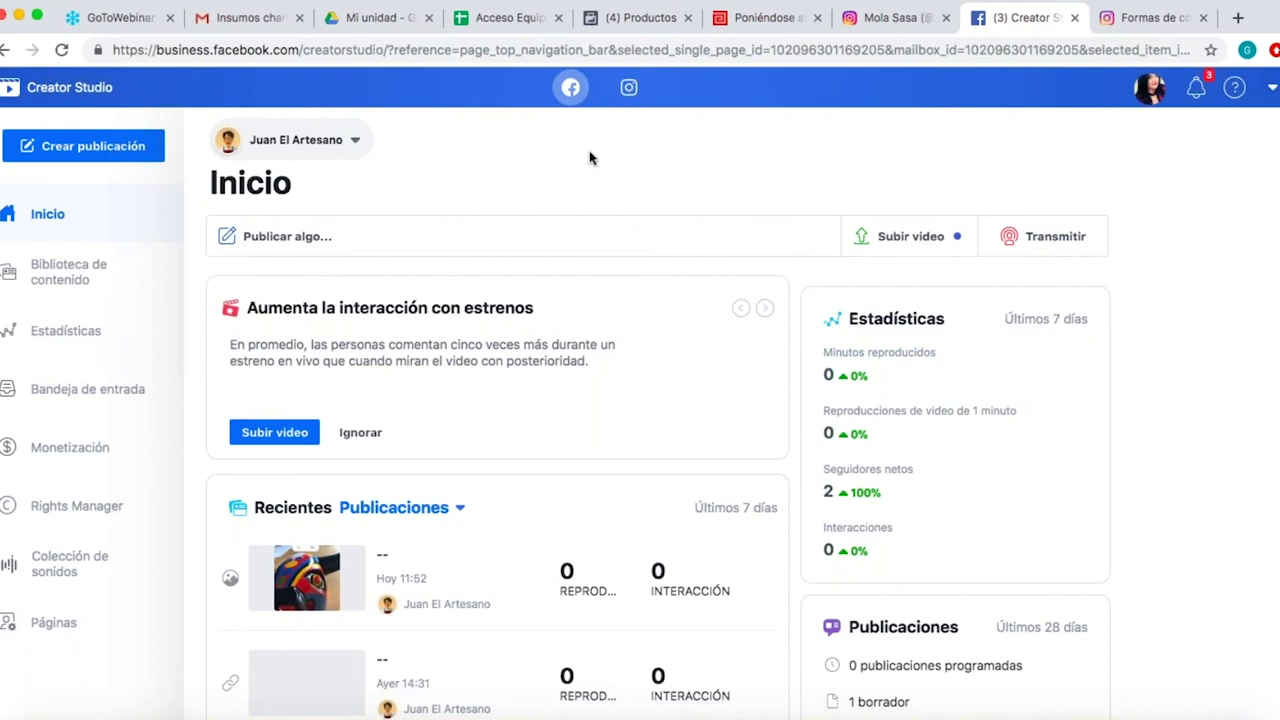
Switch Creator Studio to Instagram and start a Feed de Instagram publication for the juanelartesano account.
click(629, 89)
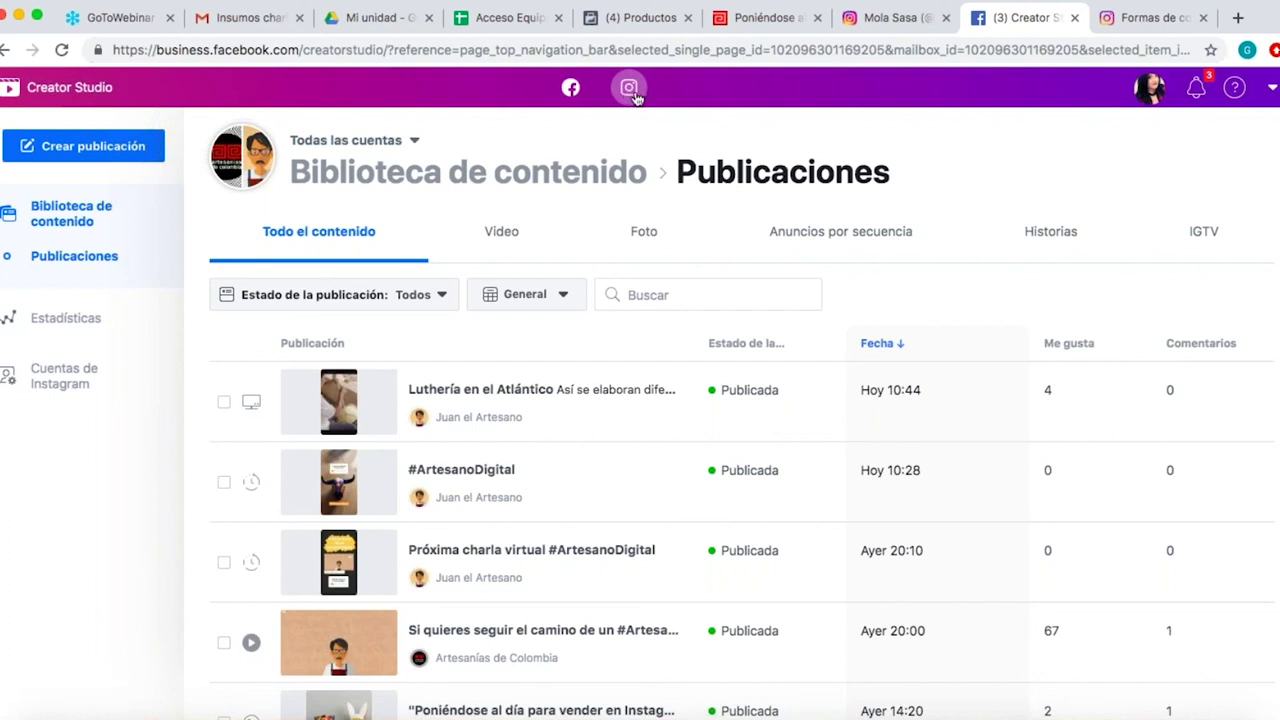
click(50, 152)
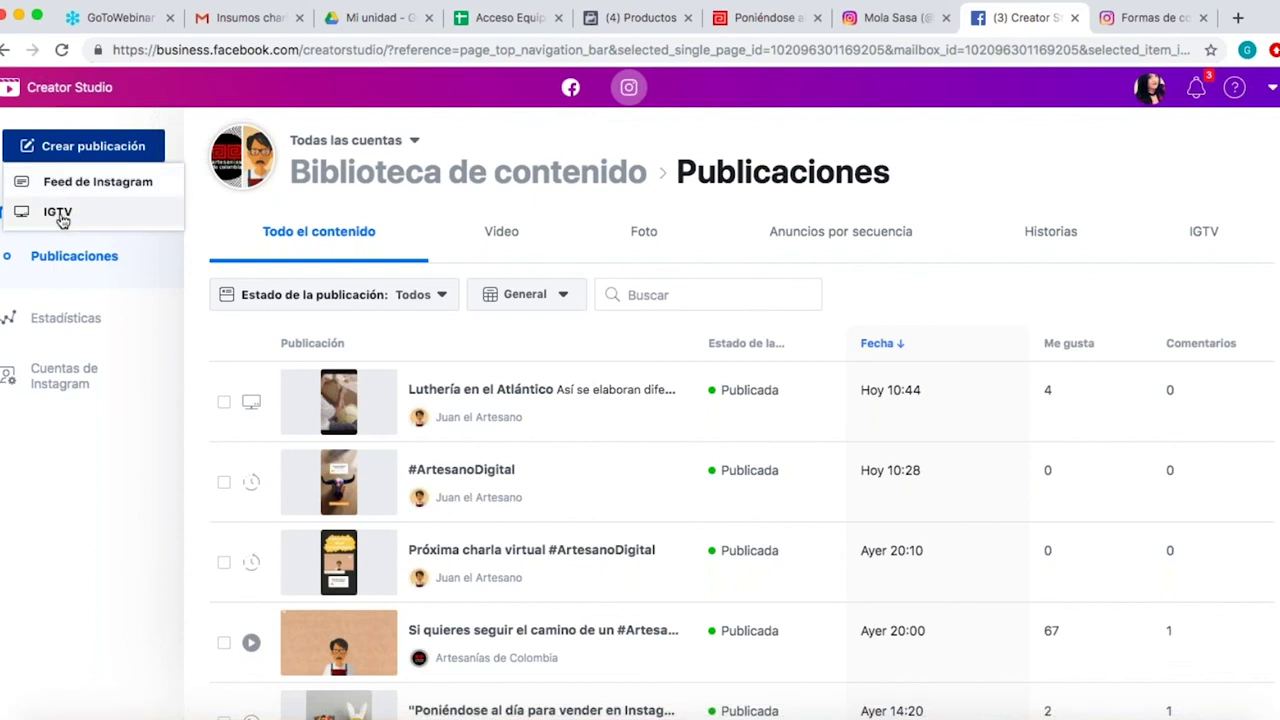
click(74, 186)
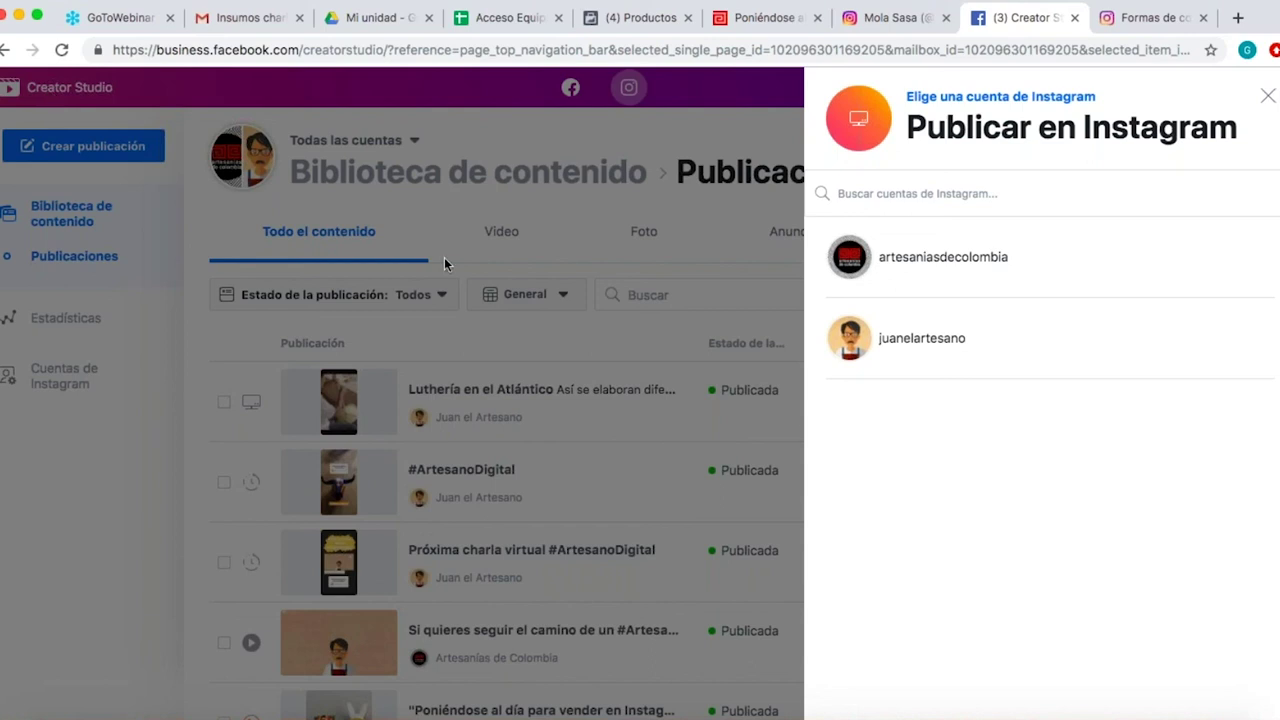
click(894, 346)
click(580, 290)
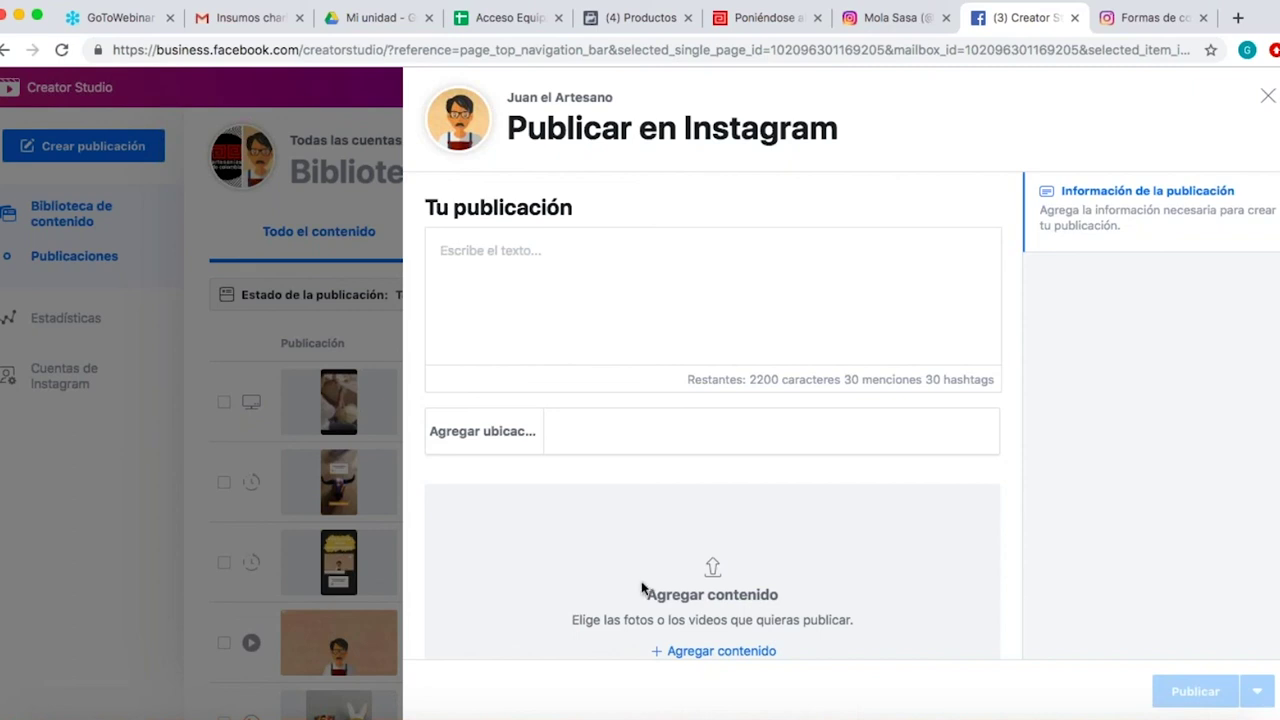
Review the Instagram publication form and add the image Cestería.jpg from the insumoscharla folder.
scroll(642, 588, down, 3)
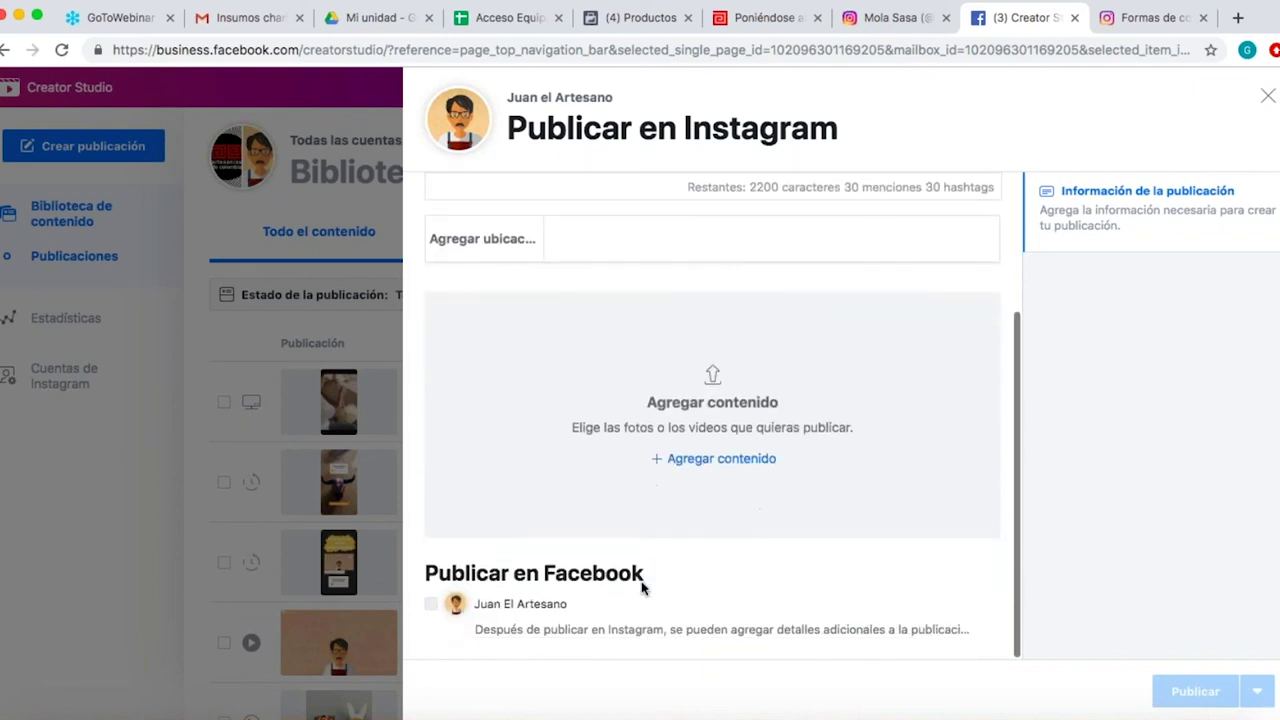
scroll(642, 588, up, 3)
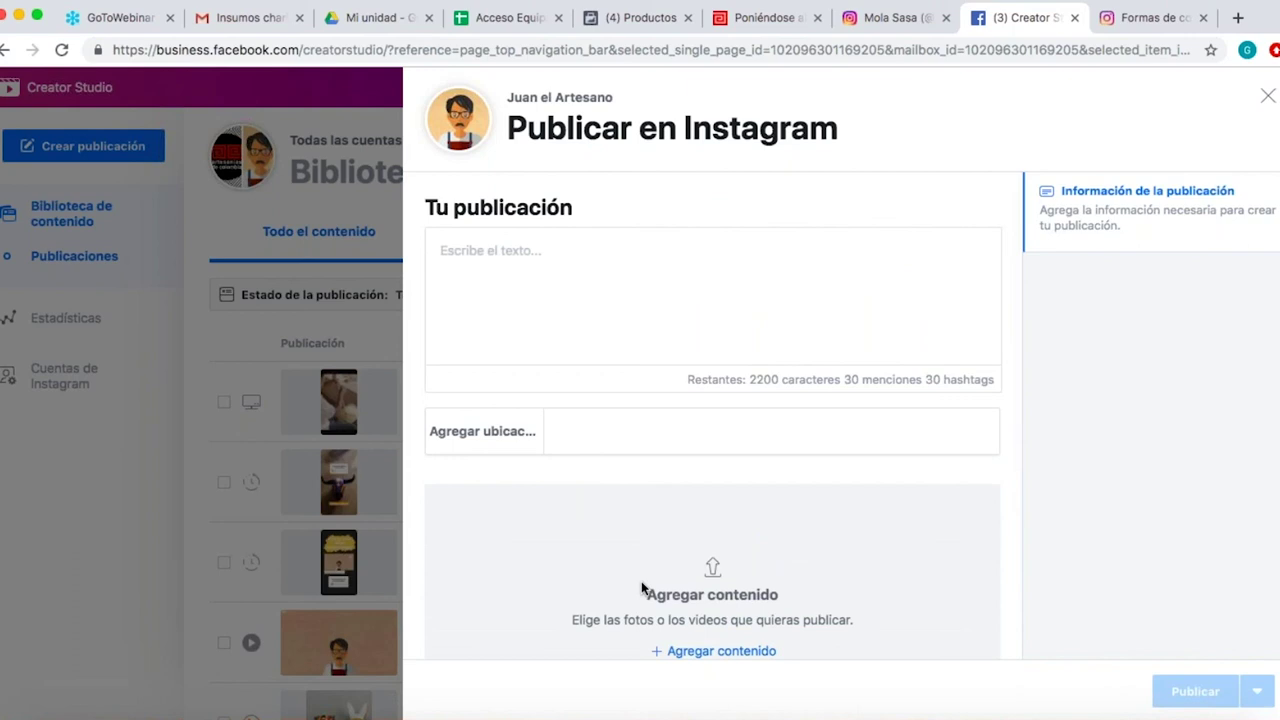
scroll(641, 581, down, 2)
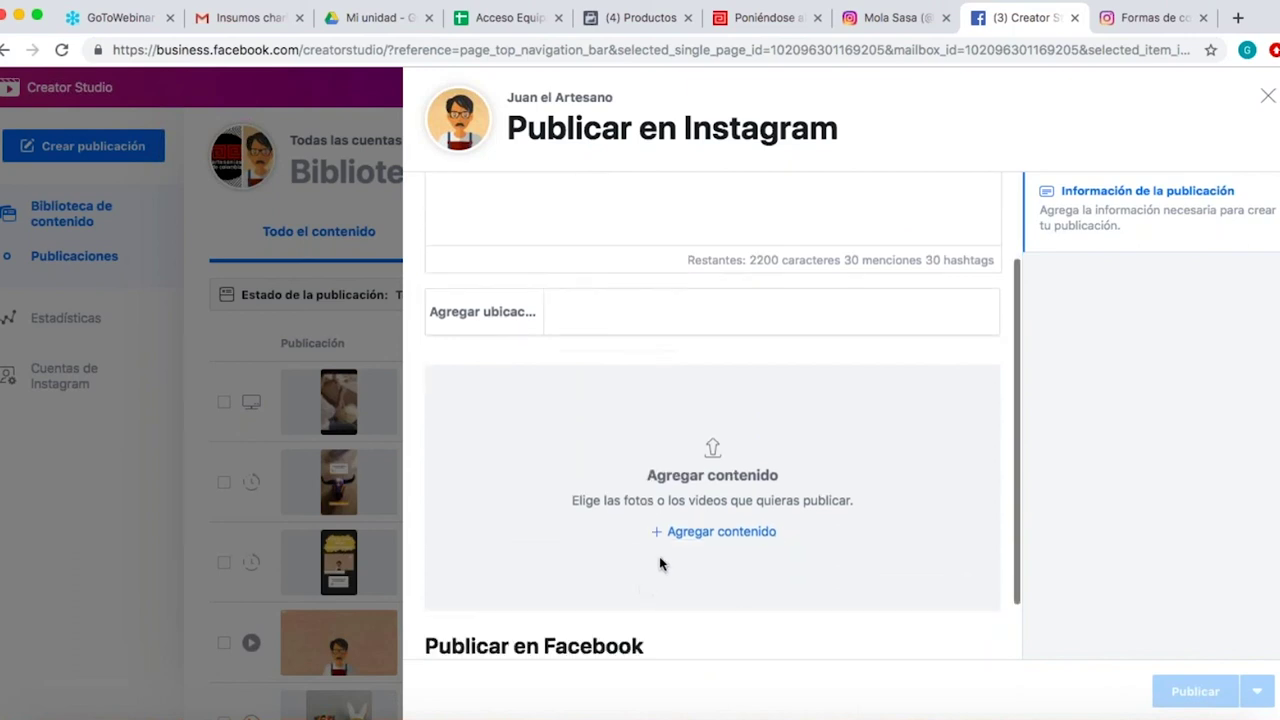
scroll(685, 543, down, 1)
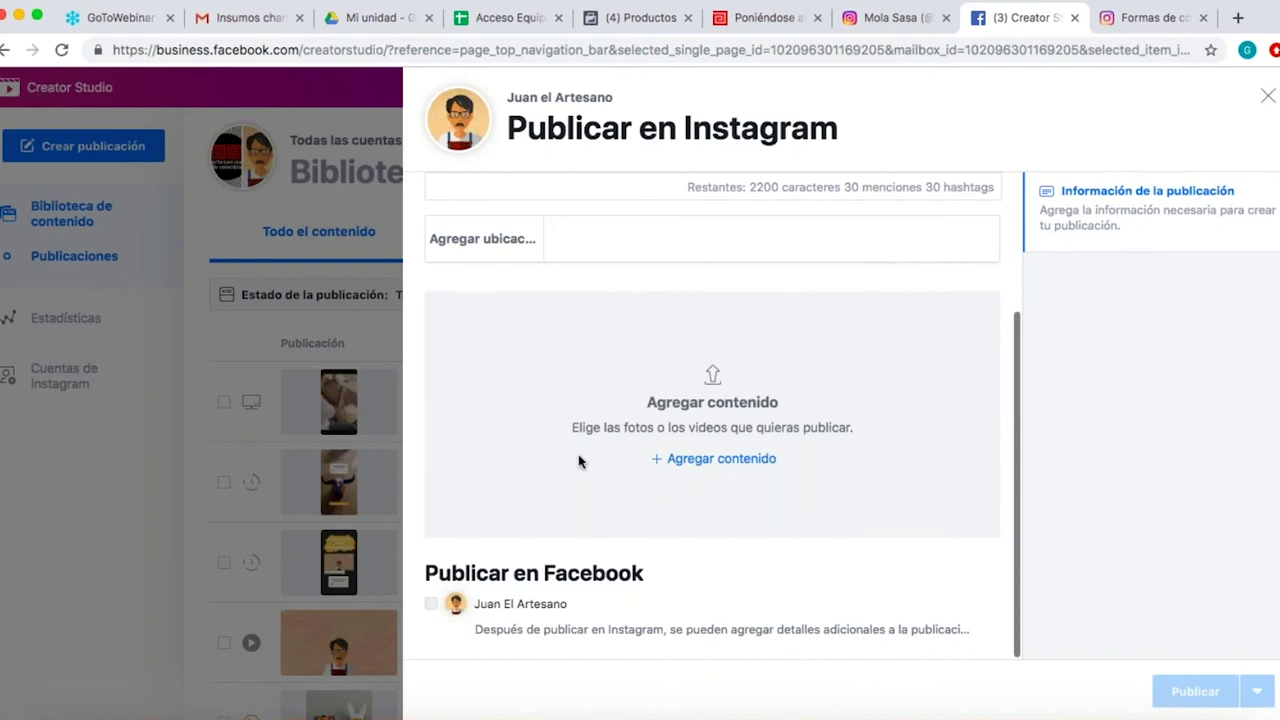
scroll(586, 461, down, 1)
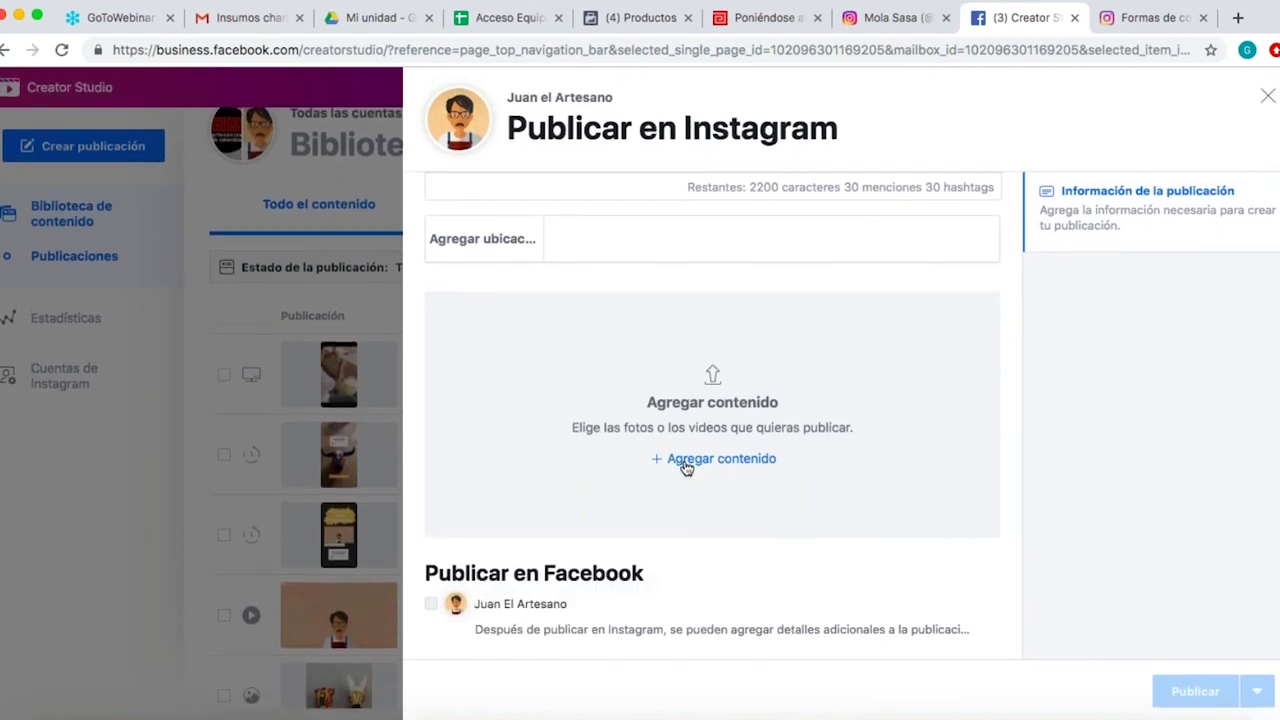
click(686, 468)
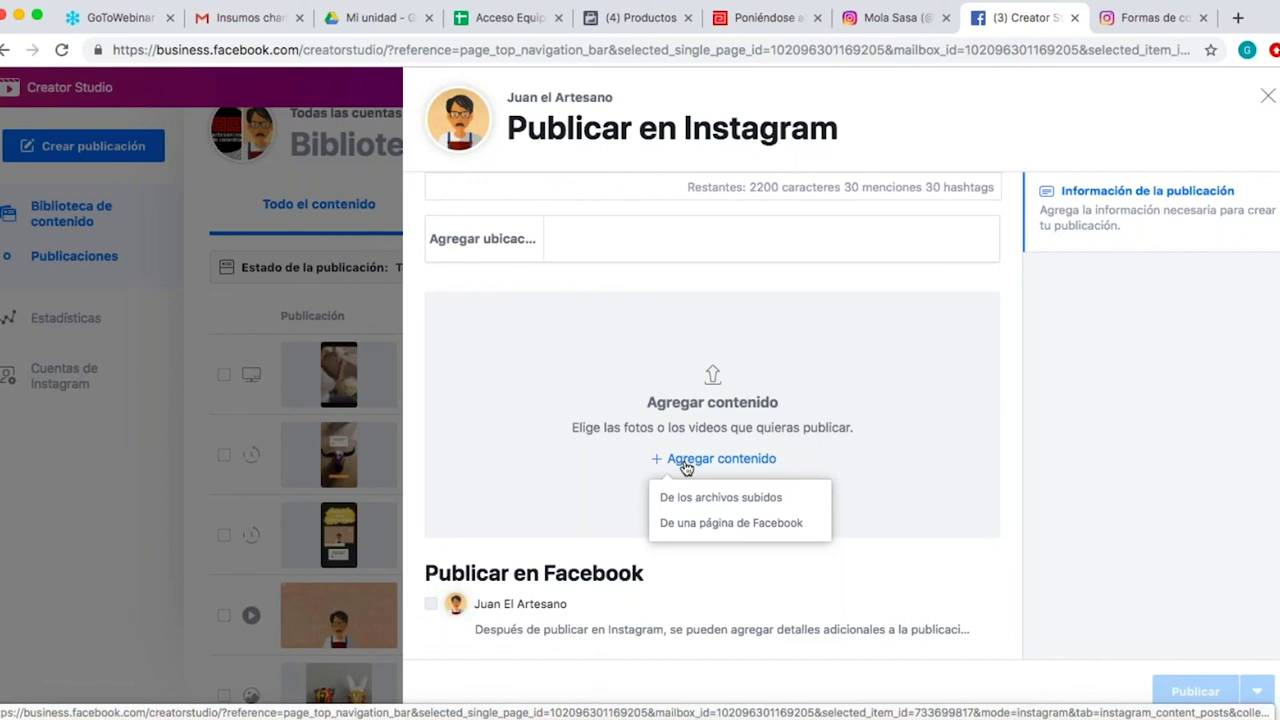
click(677, 500)
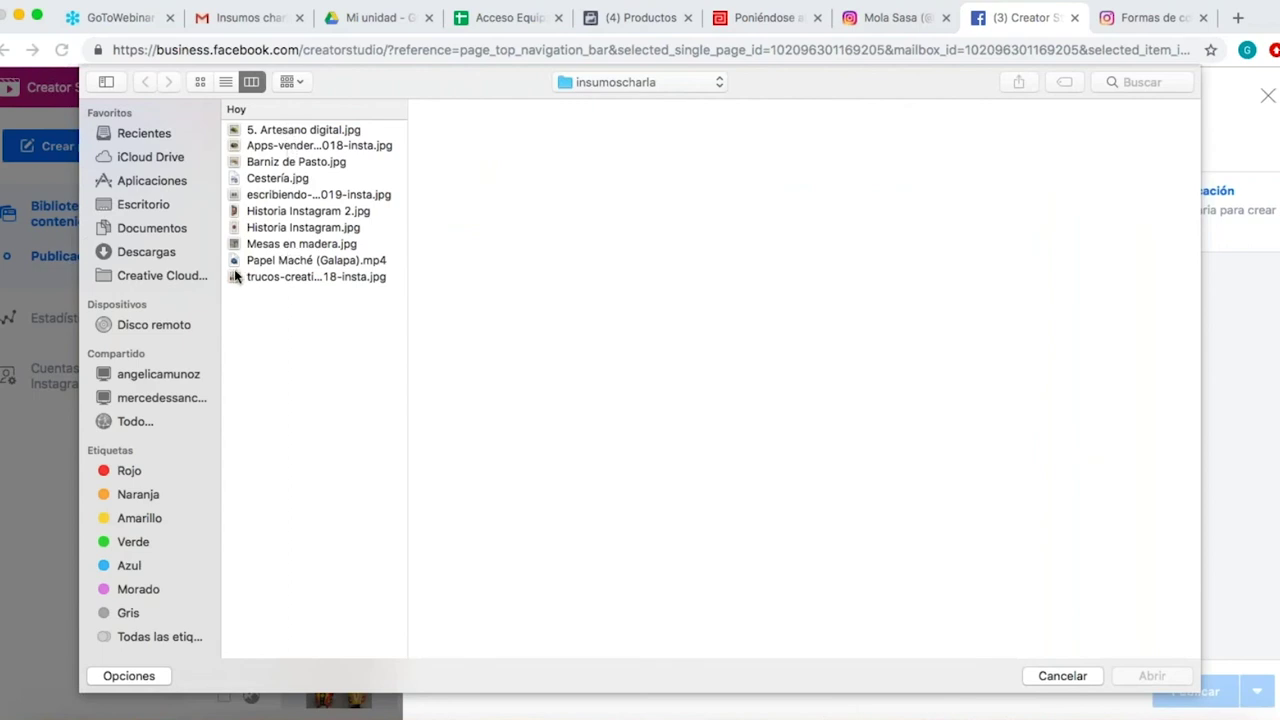
click(264, 182)
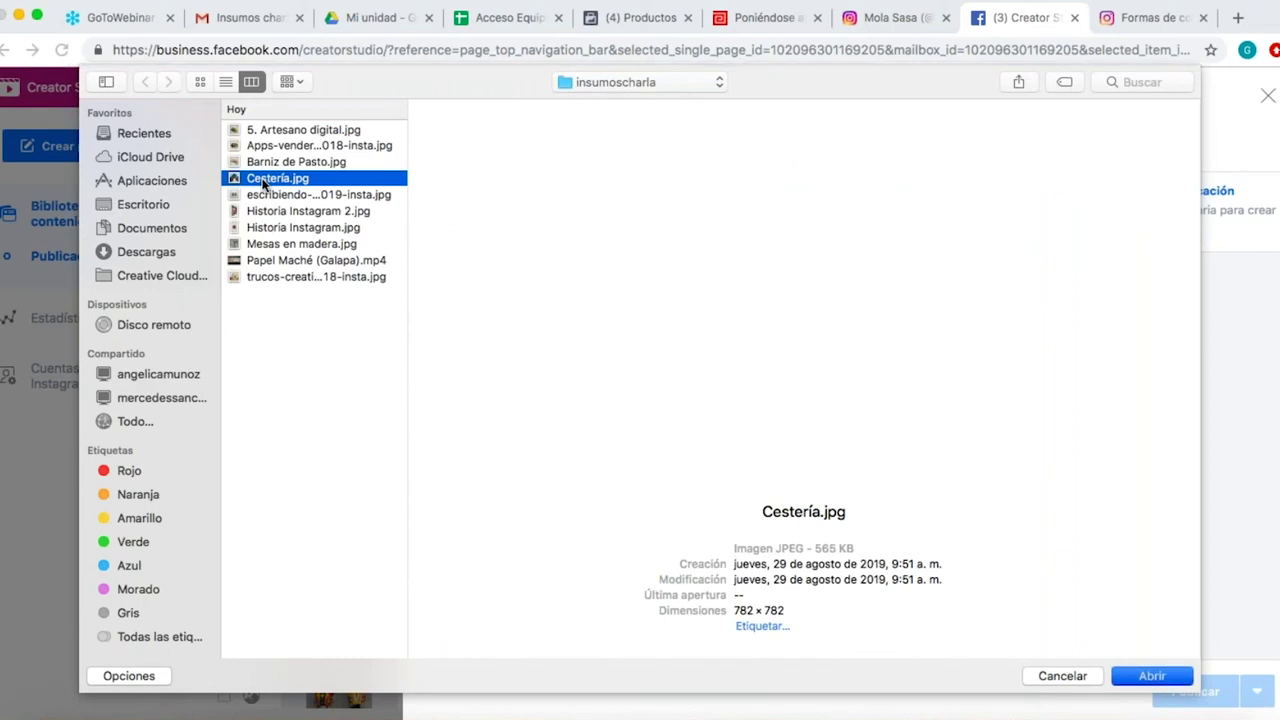
double_click(264, 182)
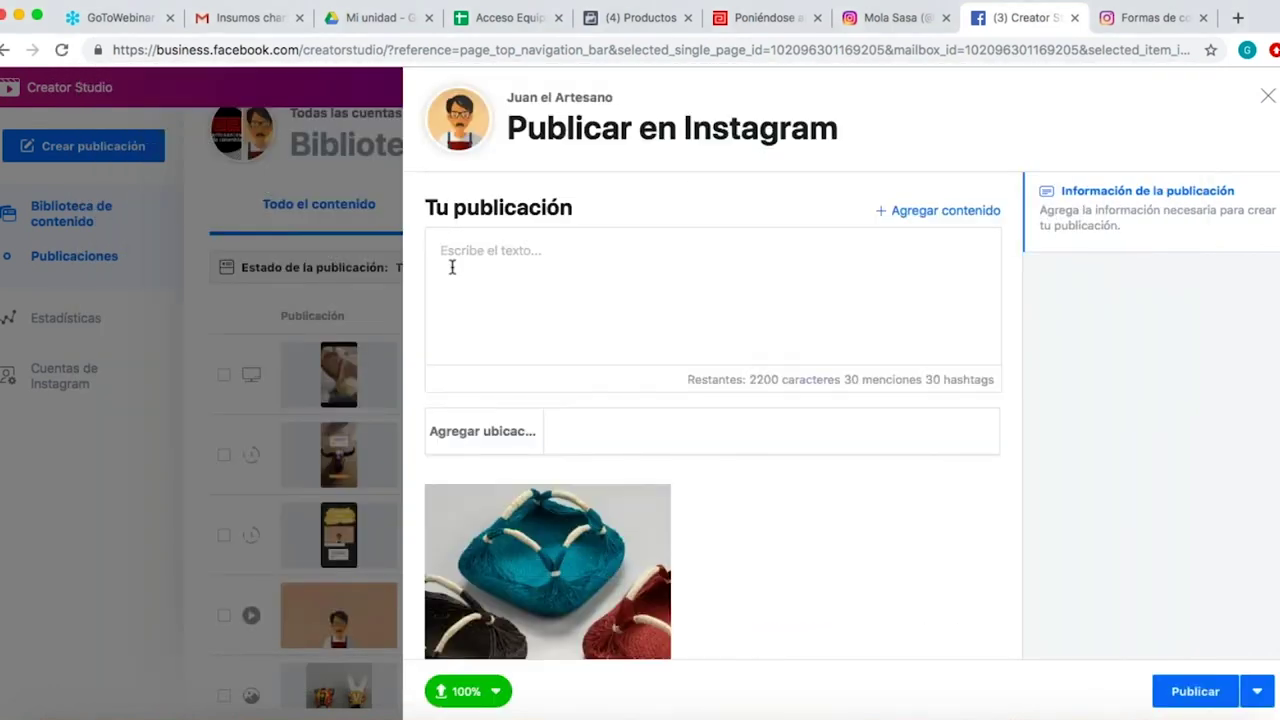
Write the Instagram publication's text as "Artesano digital en proceso".
key(BackSpace)
key(super+2)
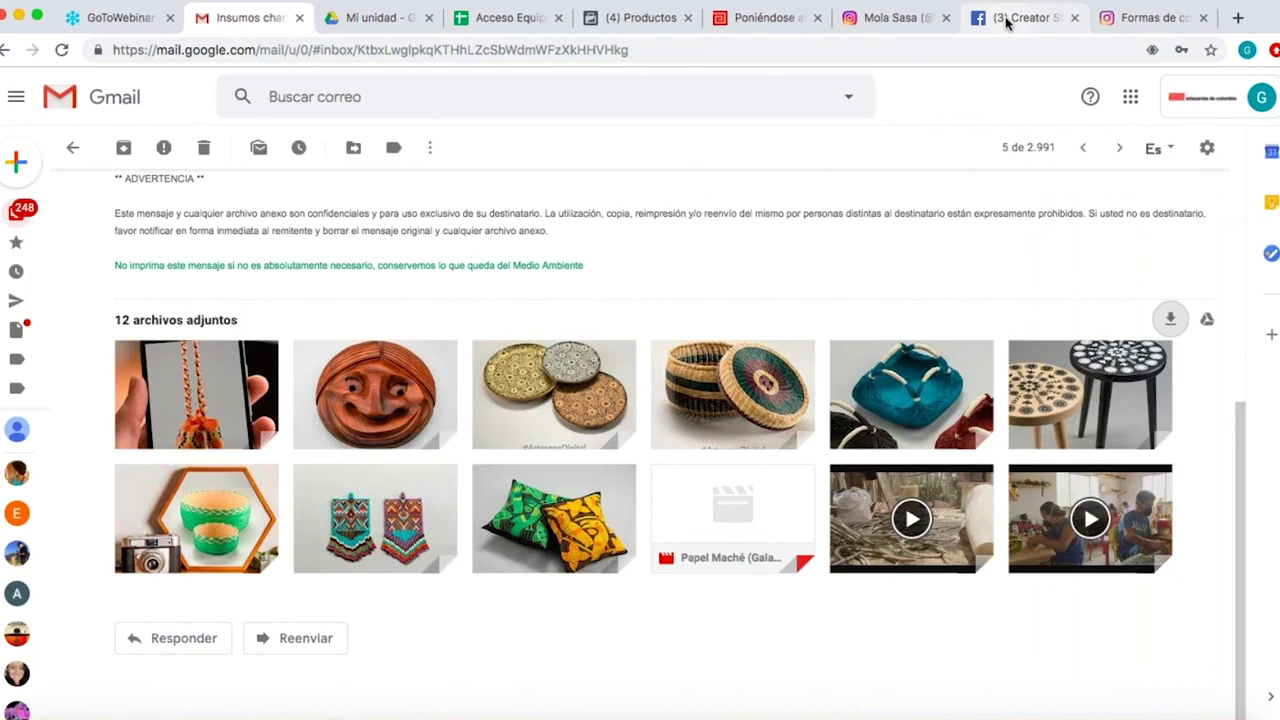
click(1005, 17)
text(Artesano digital)
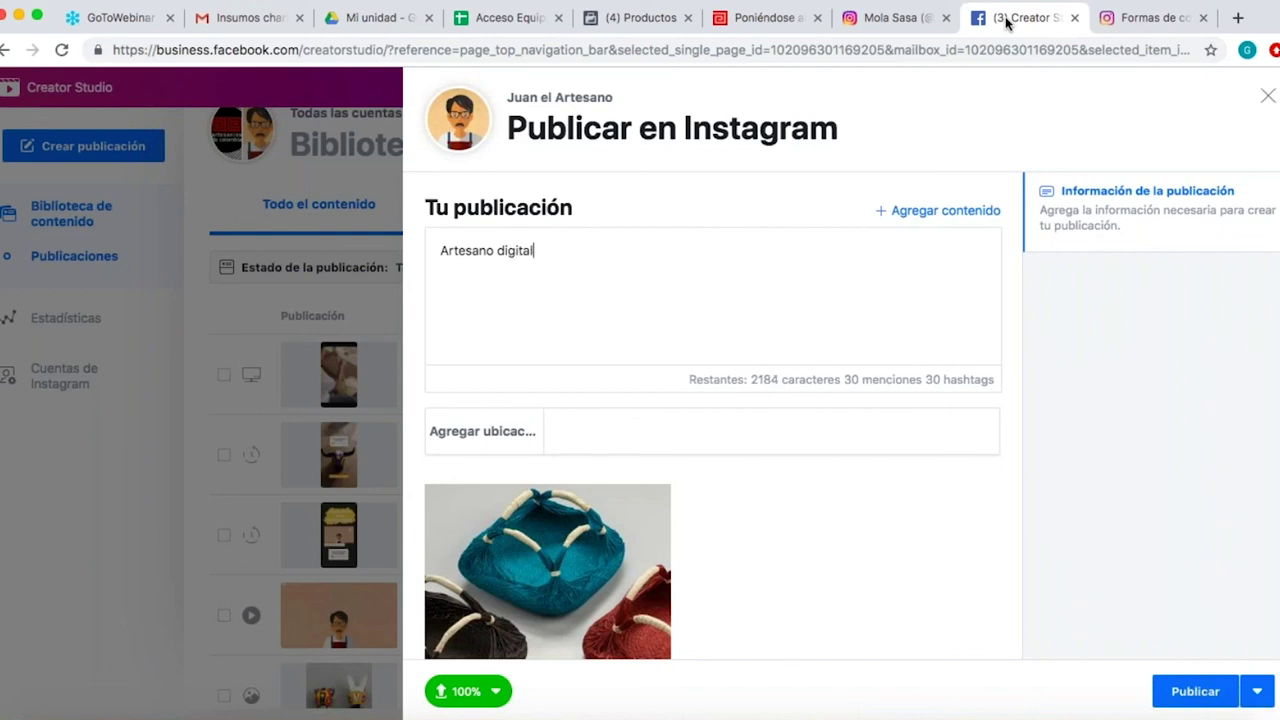
text( en proceso)
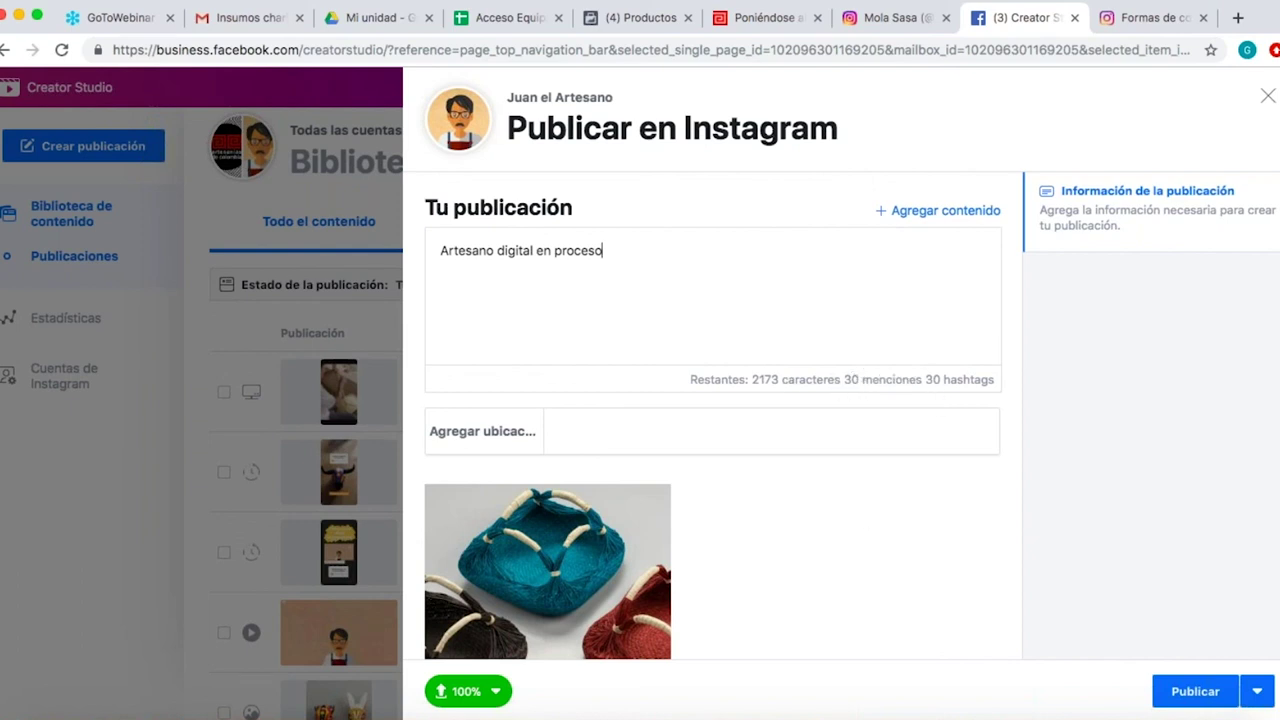
Schedule the Instagram publication for 29/8/2019 with an adjusted publishing time, and confirm the scheduling.
scroll(712, 440, down, 5)
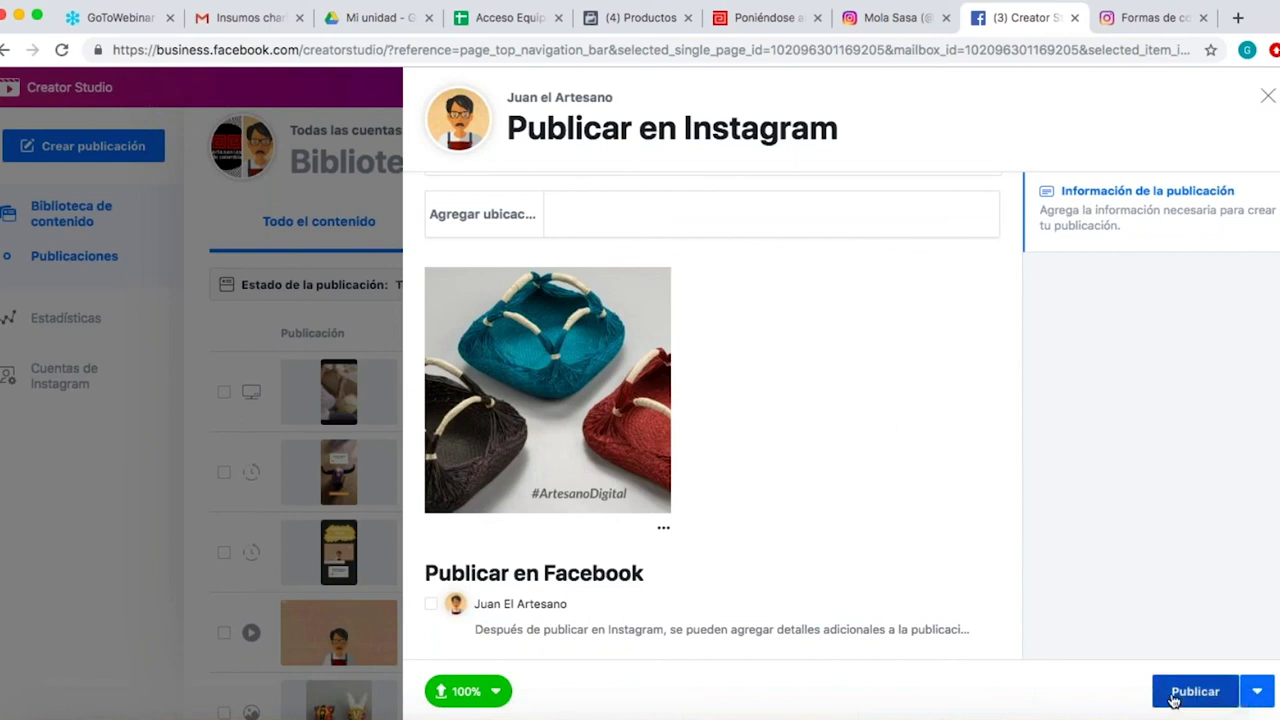
click(1256, 694)
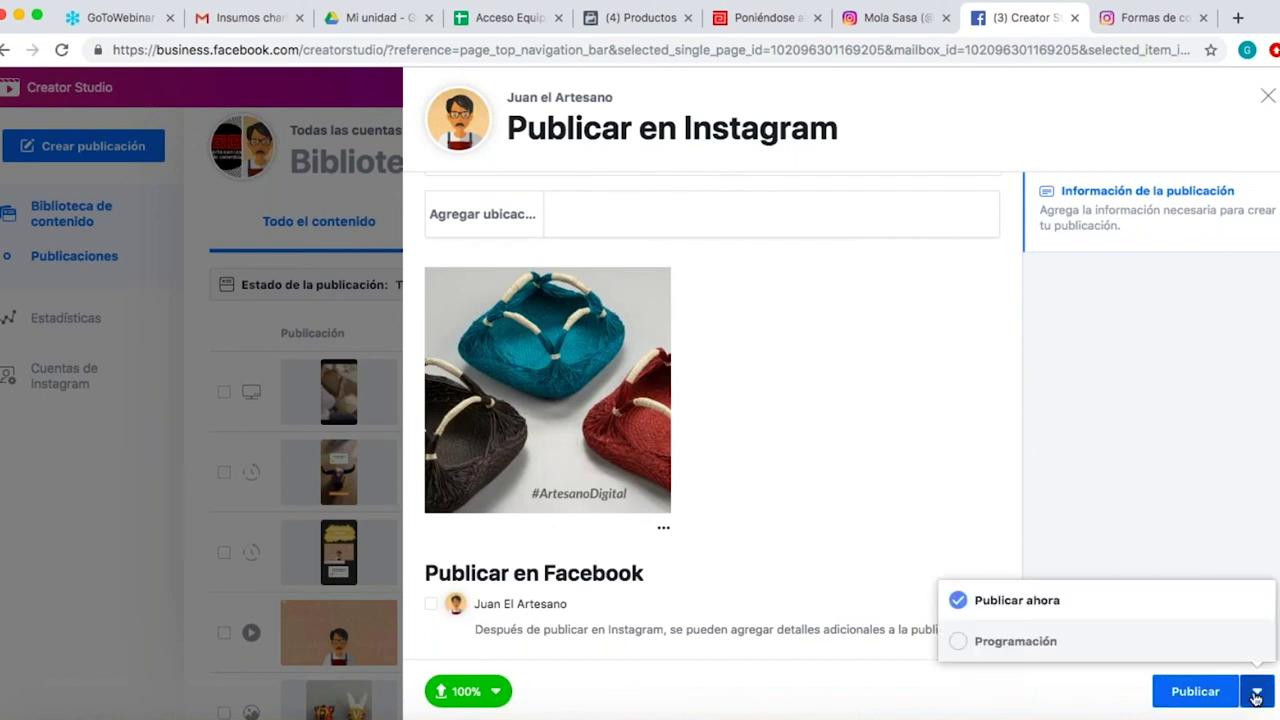
click(966, 643)
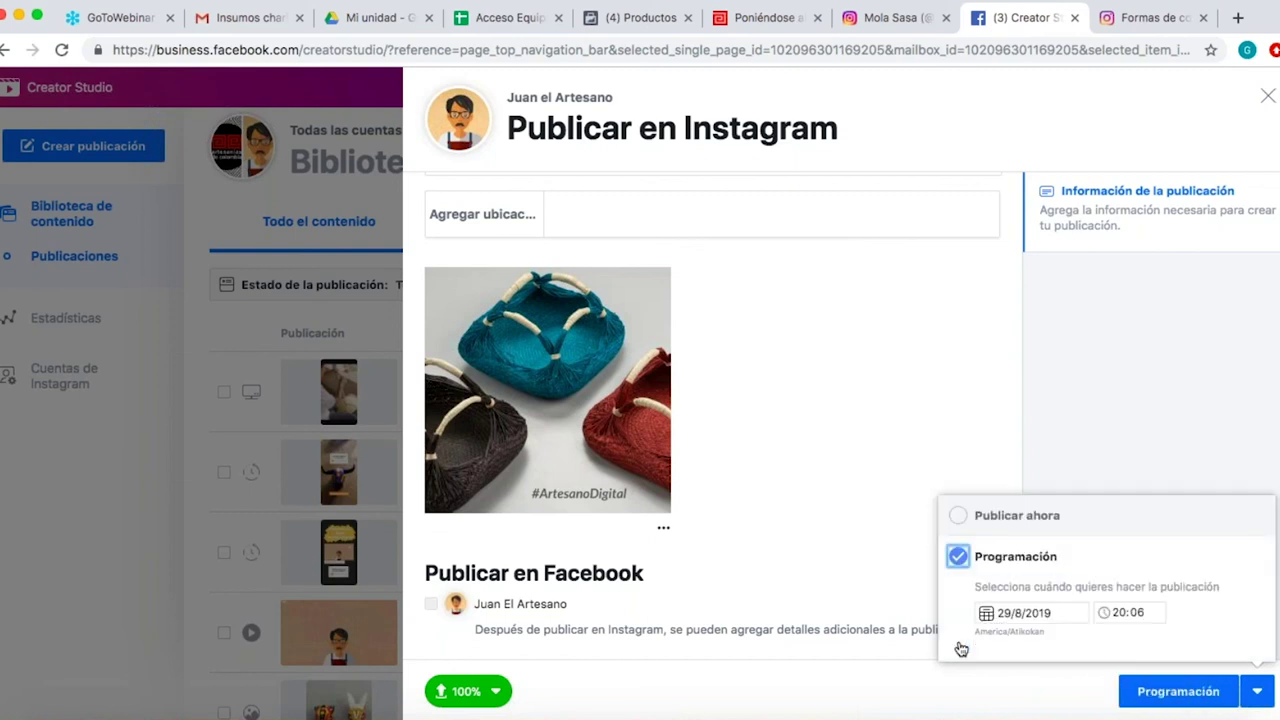
click(1002, 612)
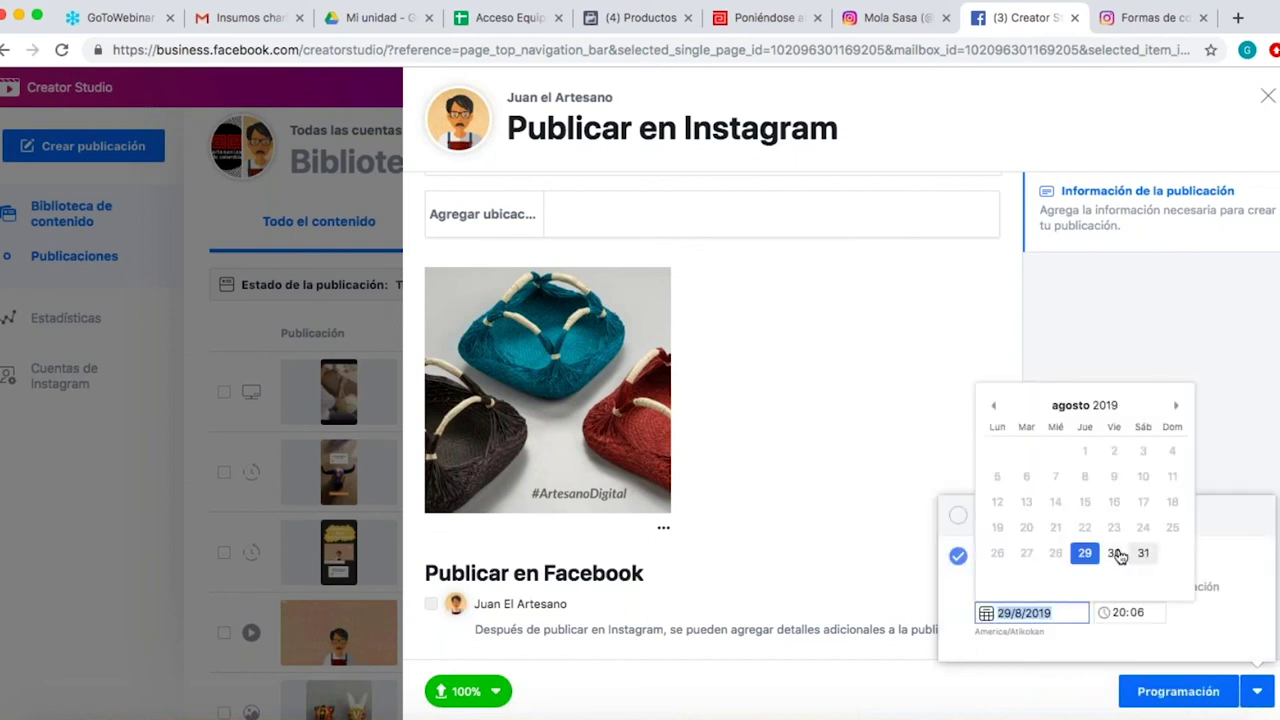
click(1115, 556)
click(1084, 556)
click(1138, 615)
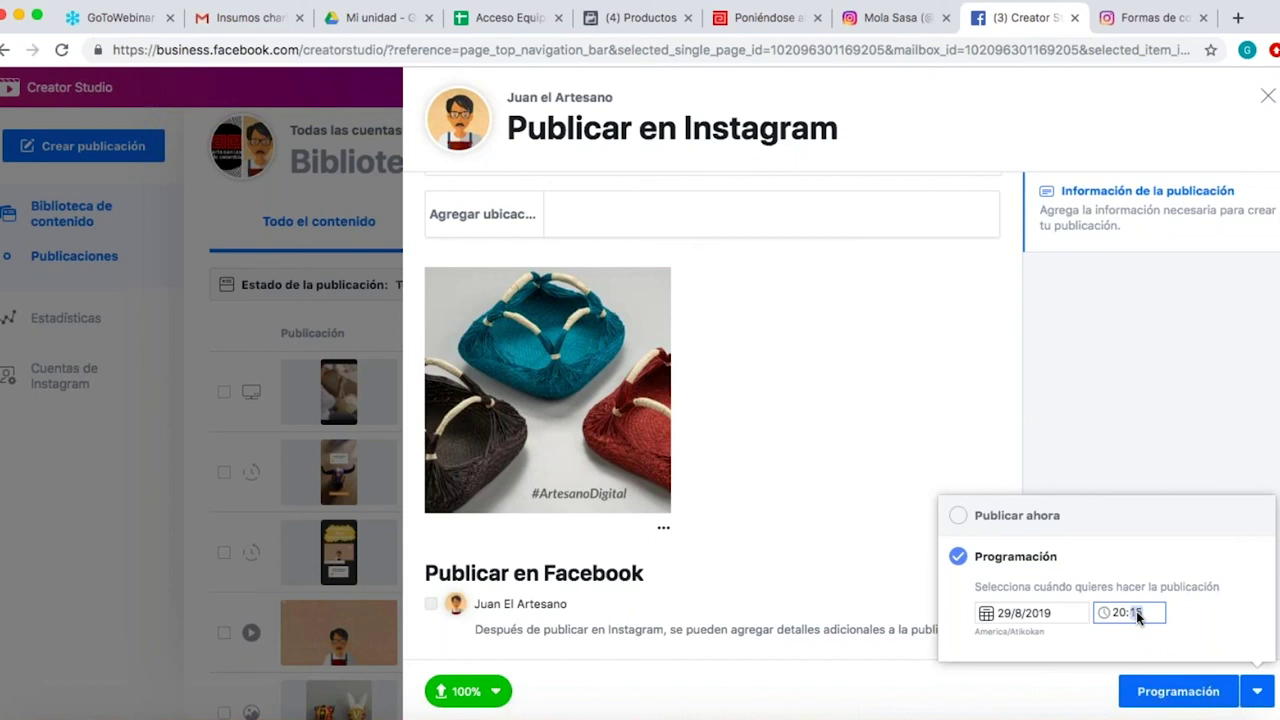
click(1150, 692)
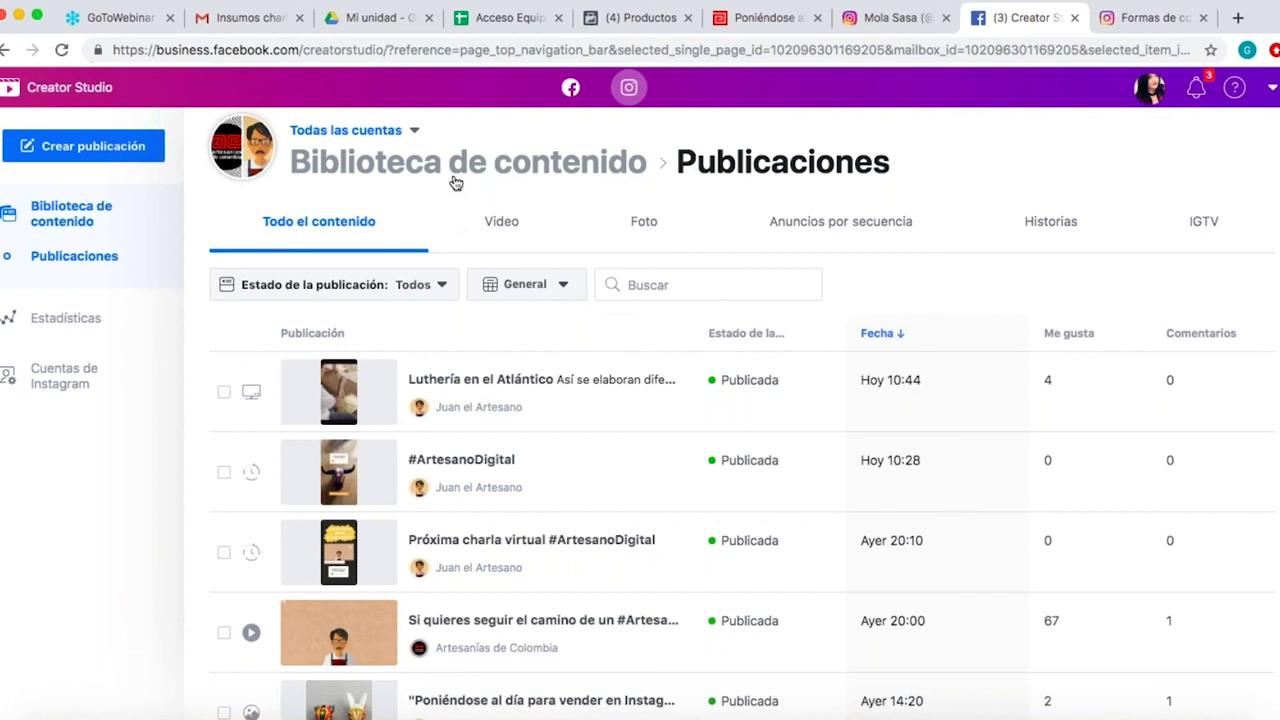
Filter the Instagram content library's publications by the status Programada.
click(435, 286)
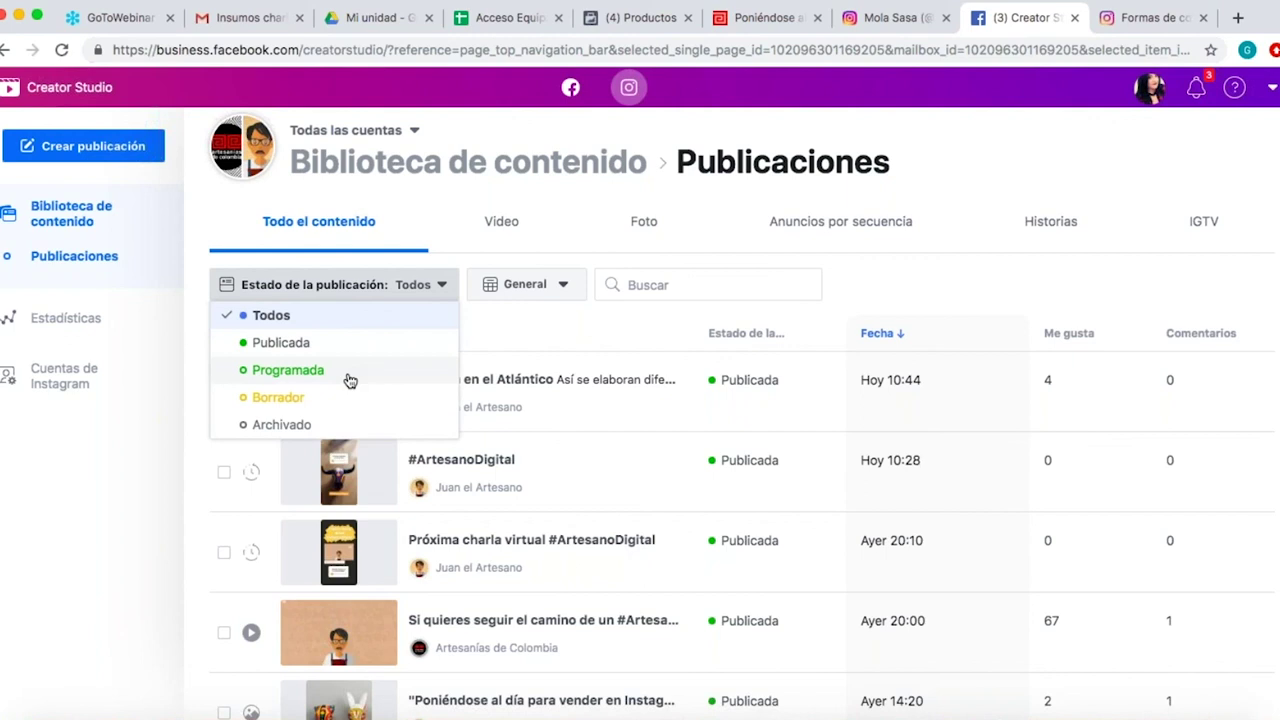
click(349, 371)
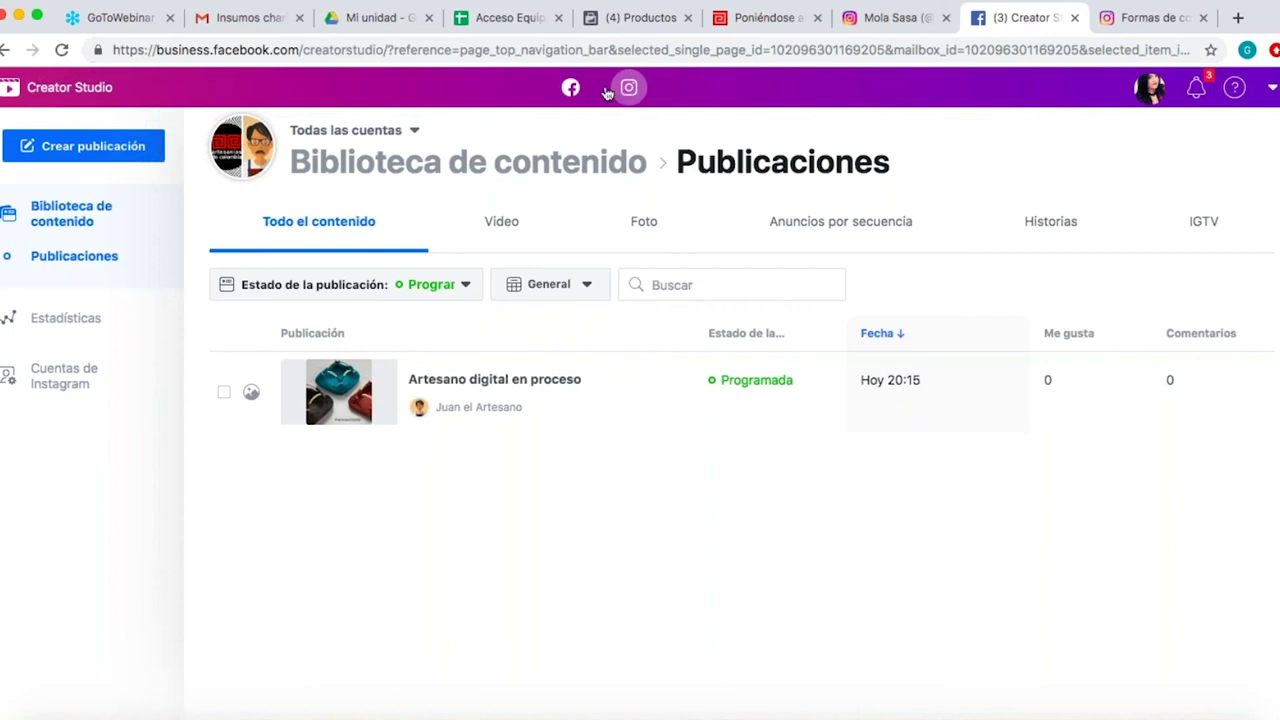
Switch to the artesaniasdecolombia.tv article and read through its tips on staying active on social networks, marking key words in the list.
key(ctrl+shift+Tab)
key(ctrl+shift+Tab)
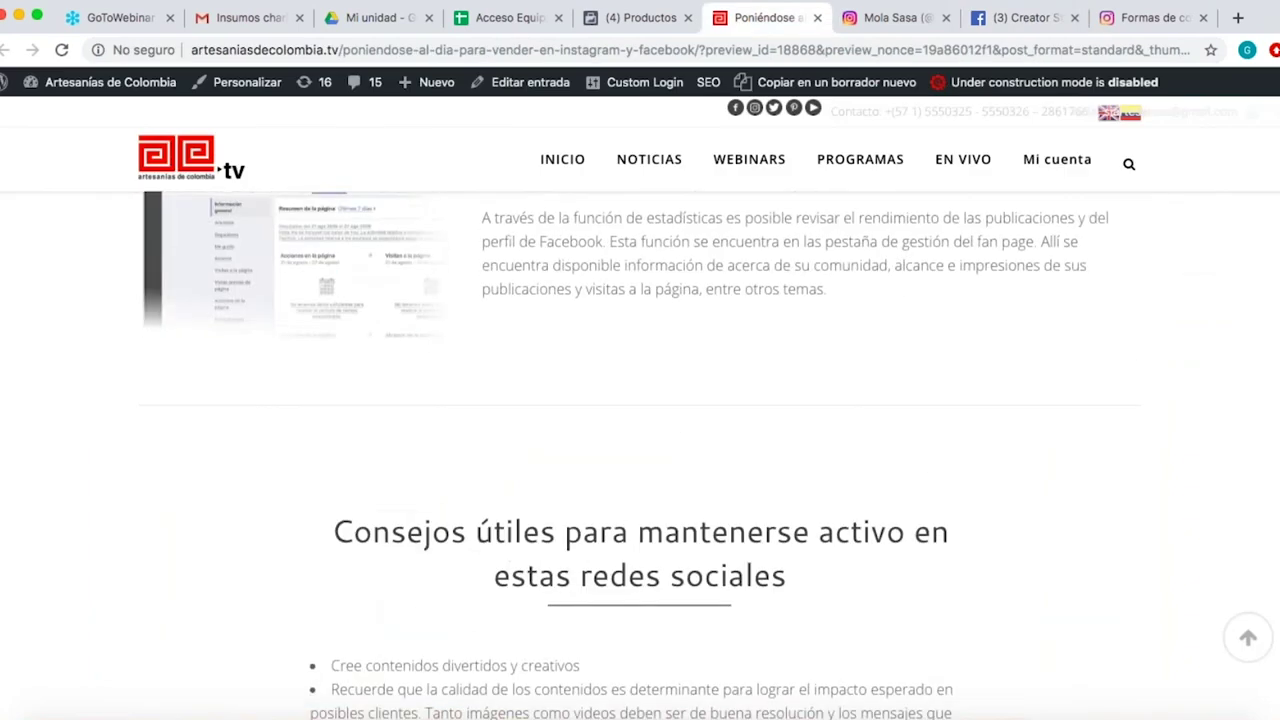
scroll(618, 496, down, 5)
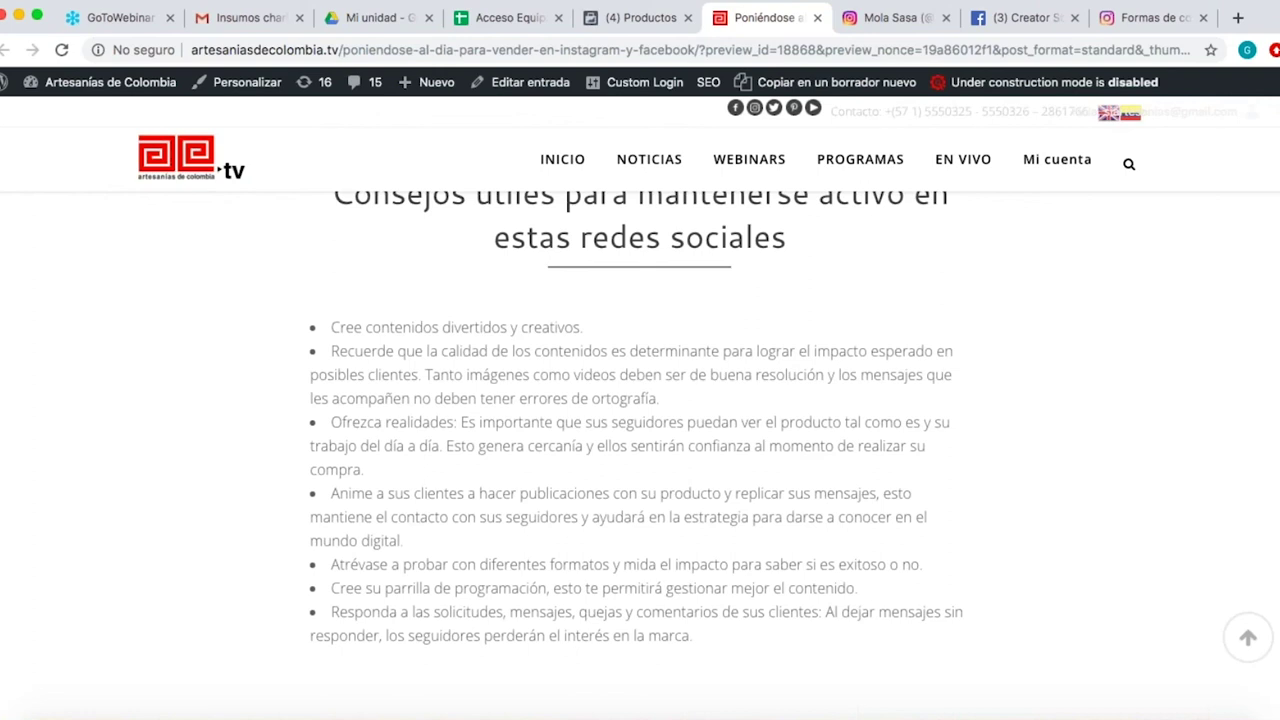
scroll(640, 450, down, 2)
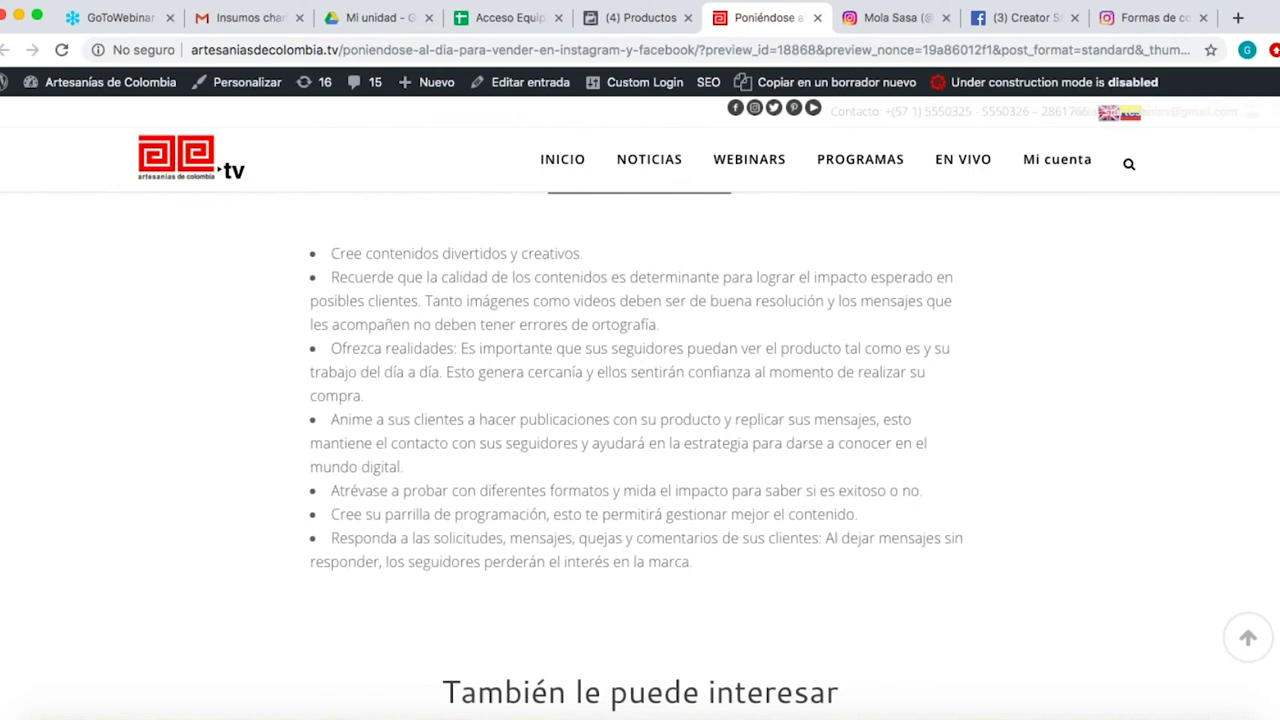
double_click(437, 347)
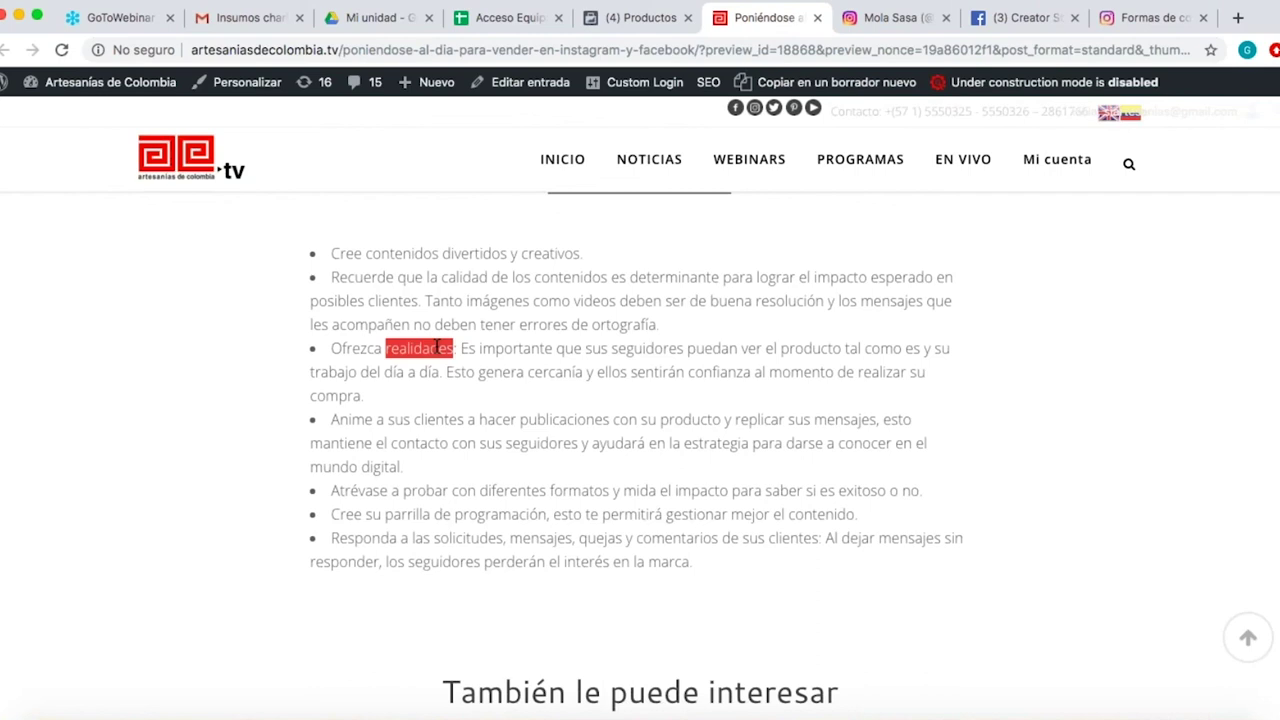
double_click(336, 421)
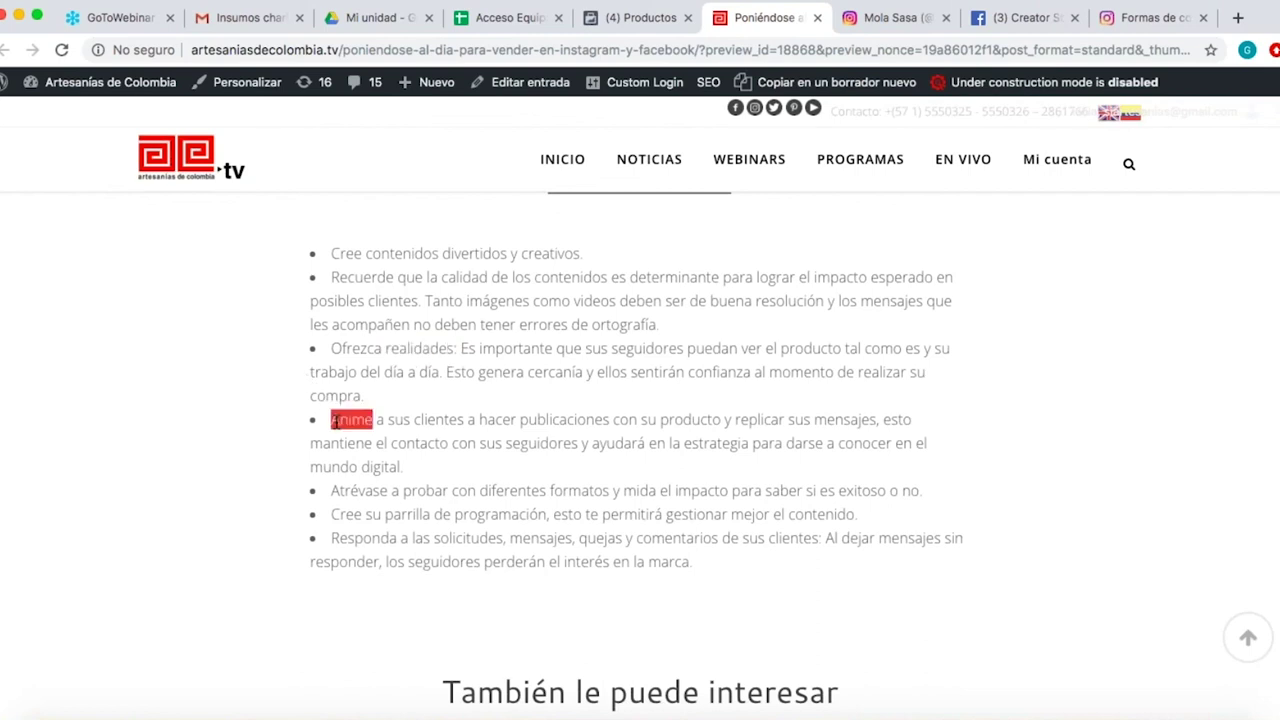
click(336, 421)
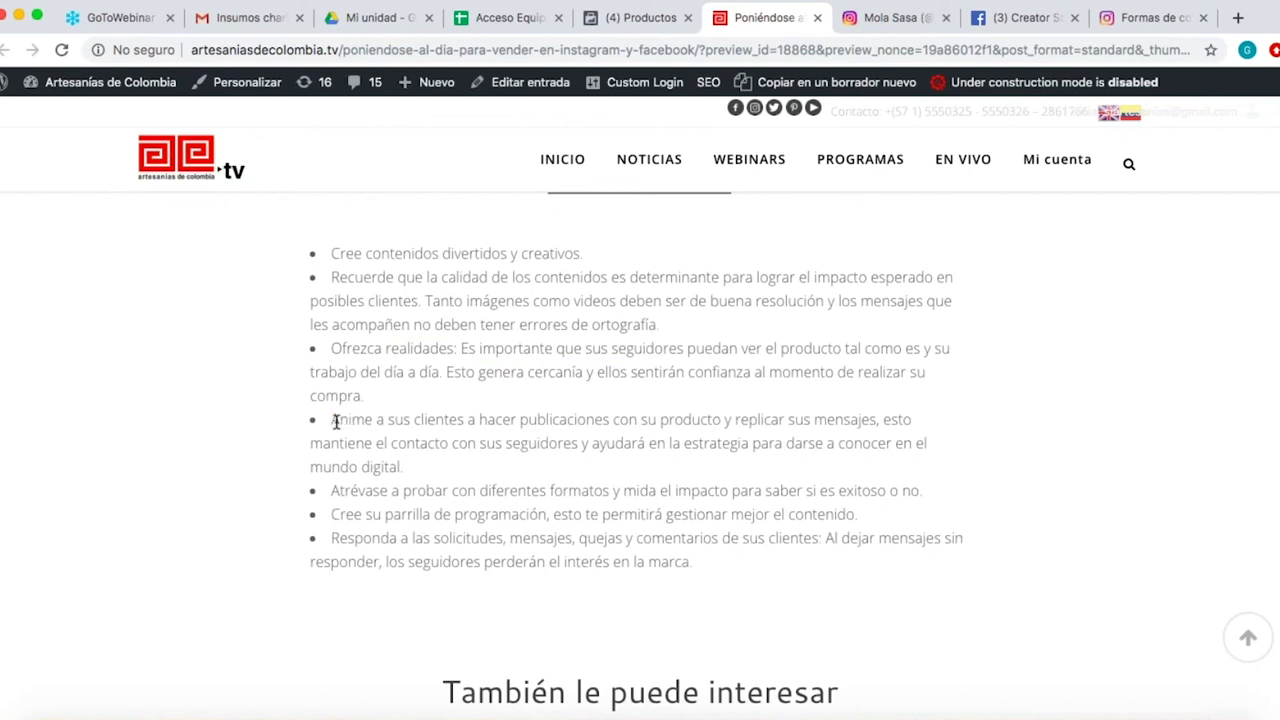